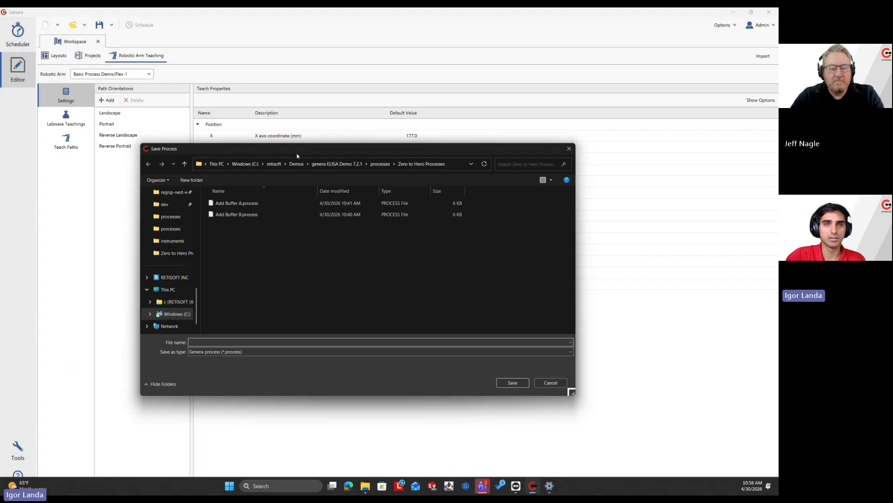
Step: Save the new process file as "Zero to Hero Process Part 4" in the Zero to Hero Processes folder
{"action": "left_click_drag", "start_coordinate": [299, 156], "coordinate": [347, 111]}
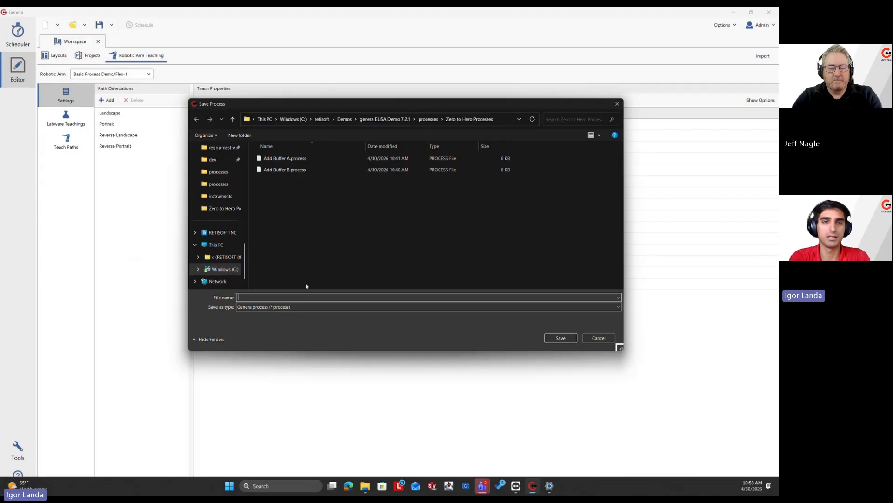
{"action": "type", "text": "ero to "}
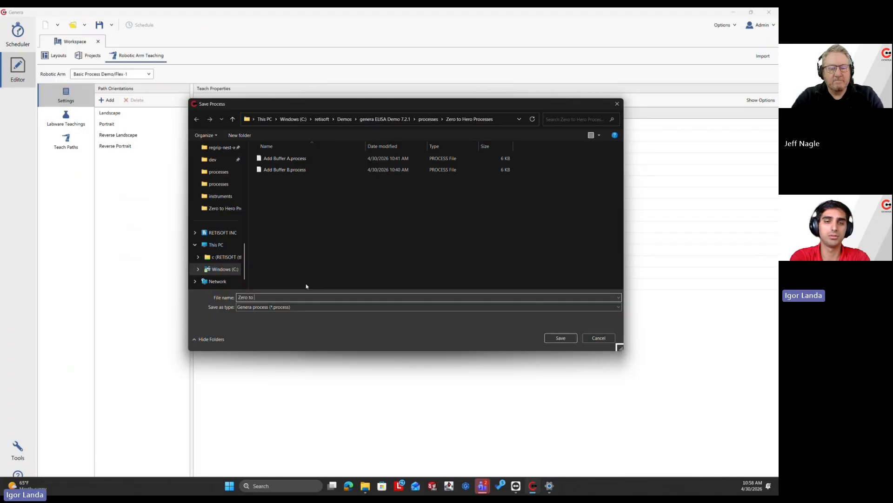
{"action": "type", "text": "Hero Proces"}
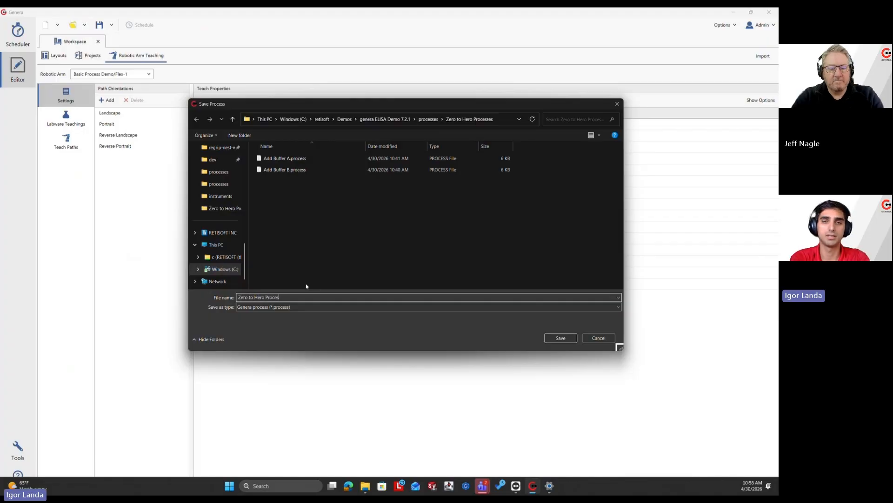
{"action": "type", "text": "s "}
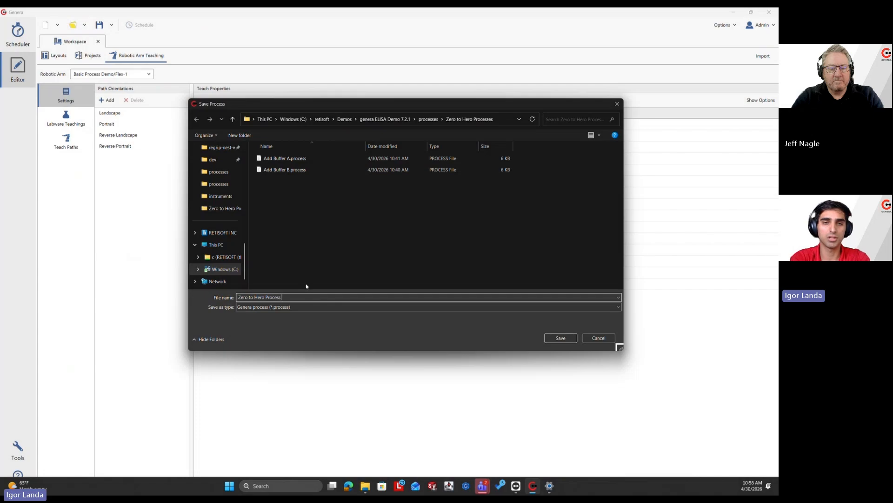
{"action": "type", "text": "Part 4"}
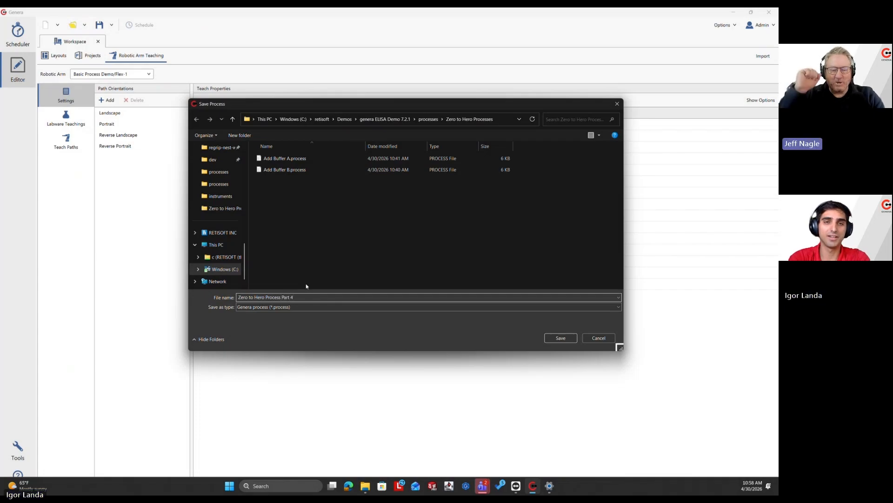
{"action": "key", "text": "Return"}
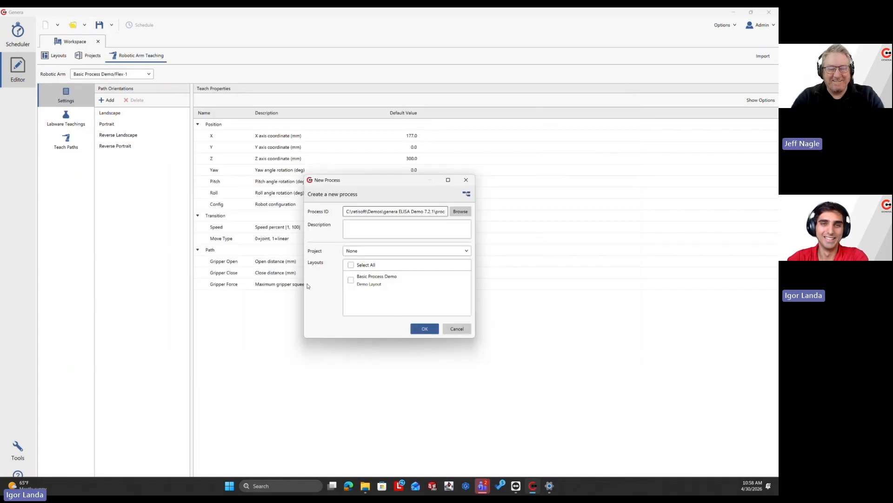
Step: Assign the new process to Basic Project with the Basic Process Demo layout and create it
{"action": "left_click", "coordinate": [355, 253]}
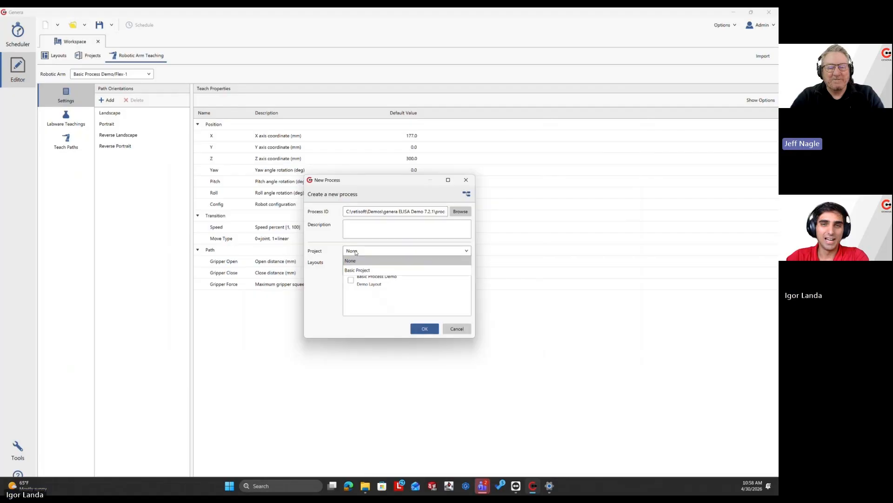
{"action": "left_click", "coordinate": [333, 260]}
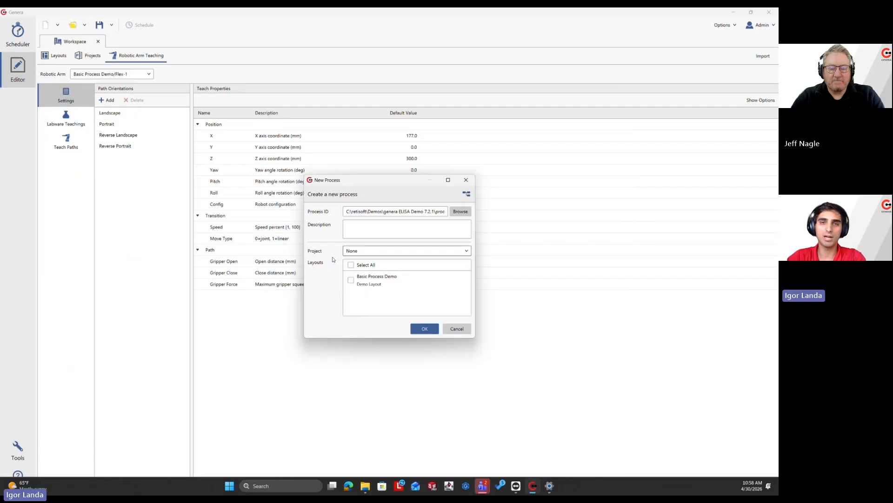
{"action": "left_click", "coordinate": [367, 253]}
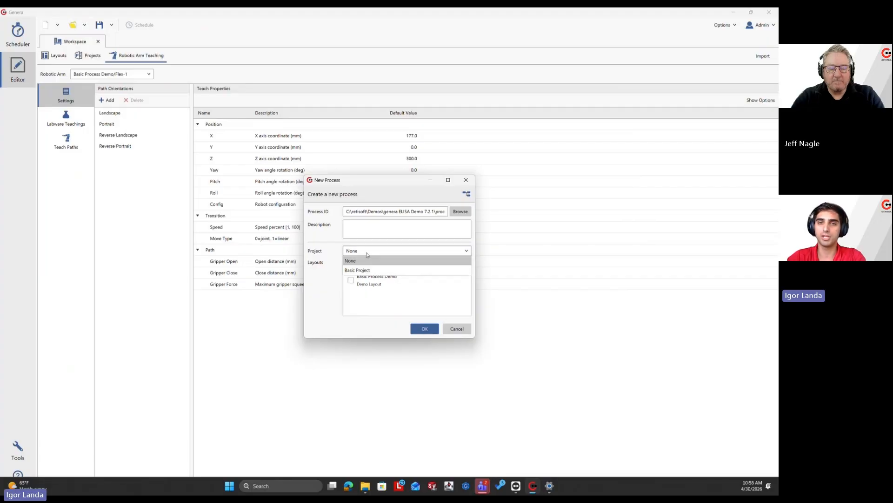
{"action": "left_click", "coordinate": [361, 270]}
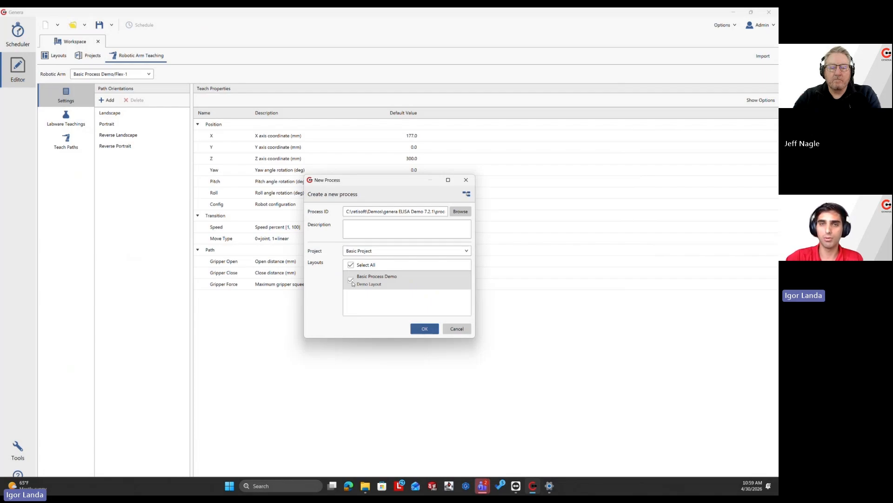
{"action": "left_click", "coordinate": [351, 280]}
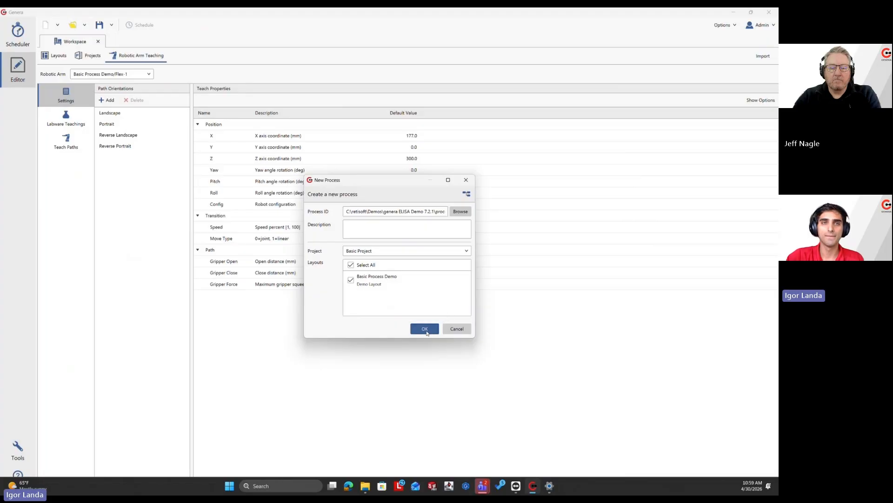
{"action": "left_click", "coordinate": [426, 332]}
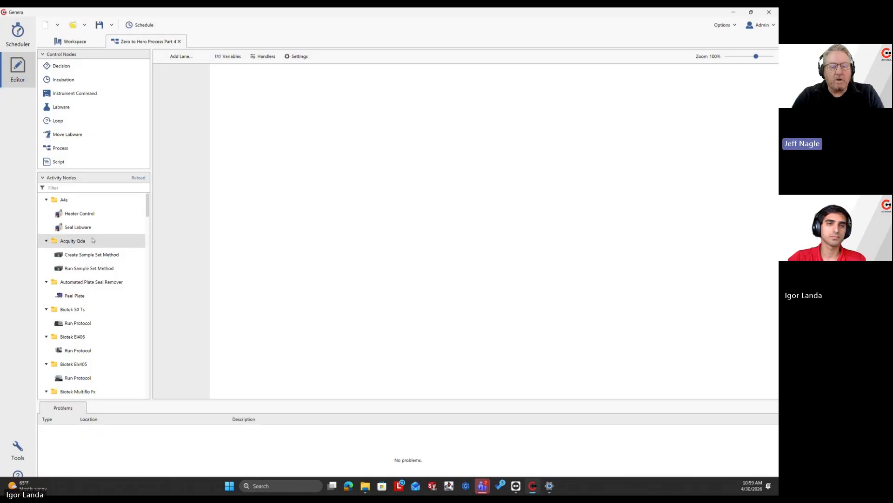
Step: Look through the available activity nodes, from the instrument folders to the General activities
{"action": "scroll", "coordinate": [92, 240], "scroll_direction": "down", "scroll_amount": 10}
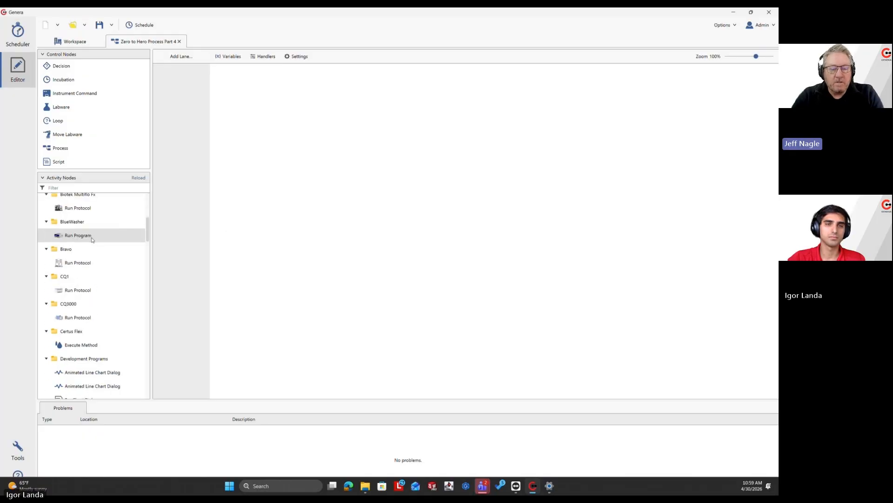
{"action": "scroll", "coordinate": [92, 241], "scroll_direction": "down", "scroll_amount": 12}
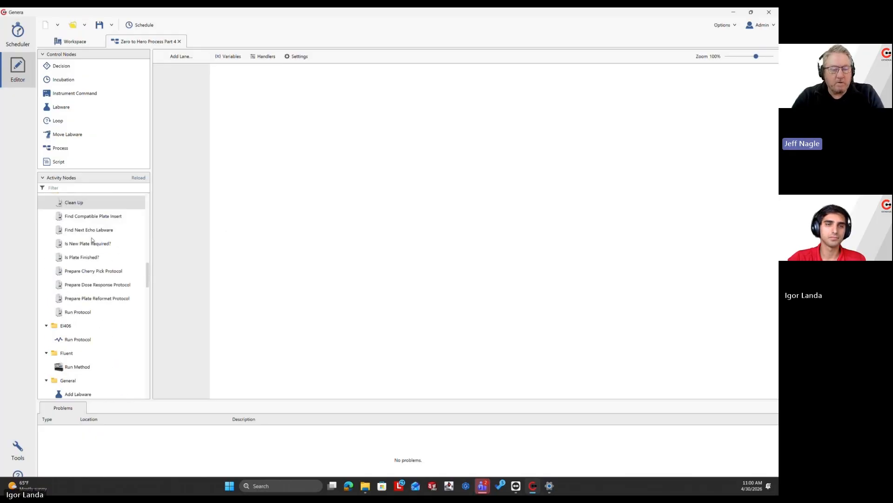
{"action": "scroll", "coordinate": [92, 240], "scroll_direction": "down", "scroll_amount": 10}
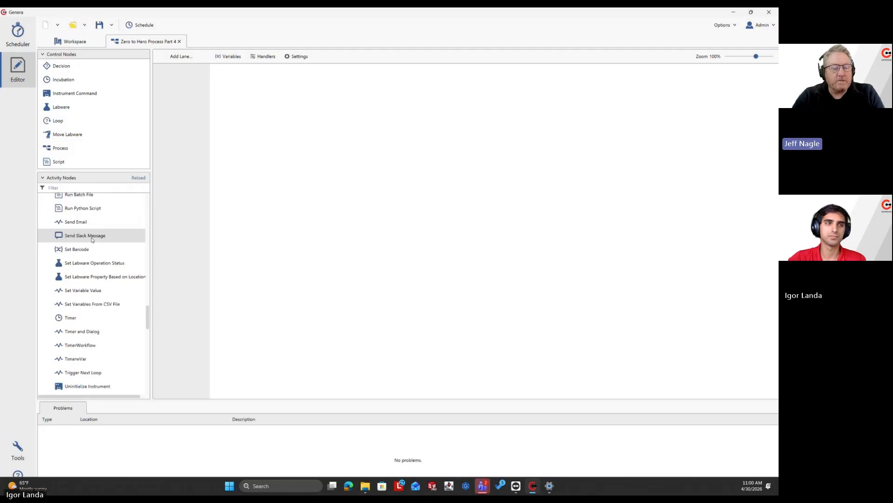
{"action": "scroll", "coordinate": [92, 240], "scroll_direction": "down", "scroll_amount": 10}
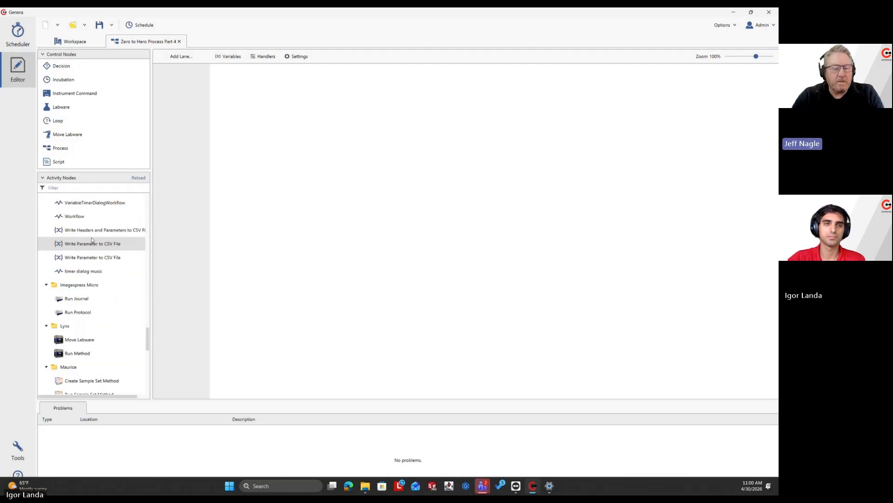
{"action": "scroll", "coordinate": [92, 240], "scroll_direction": "down", "scroll_amount": 12}
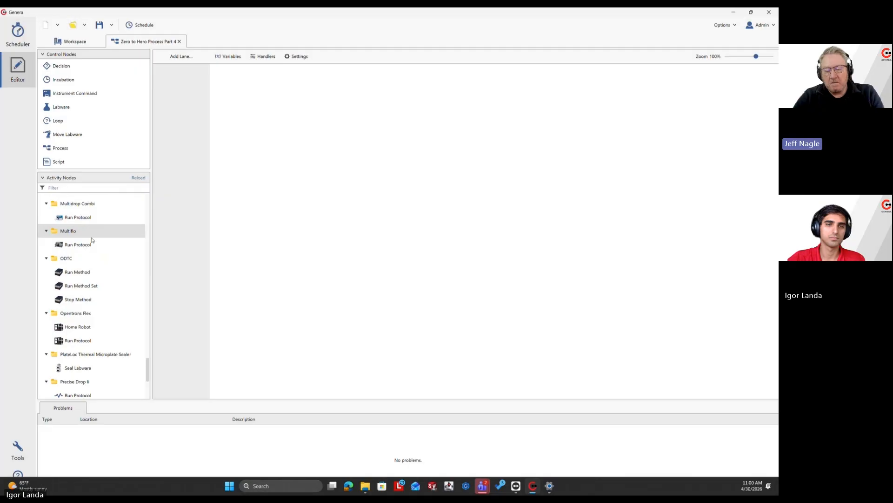
{"action": "scroll", "coordinate": [92, 240], "scroll_direction": "down", "scroll_amount": 3}
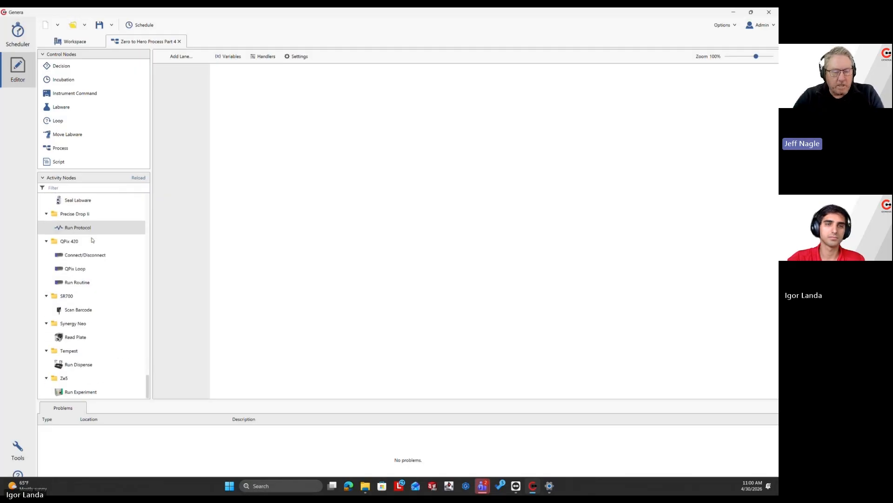
{"action": "scroll", "coordinate": [92, 241], "scroll_direction": "up", "scroll_amount": 4}
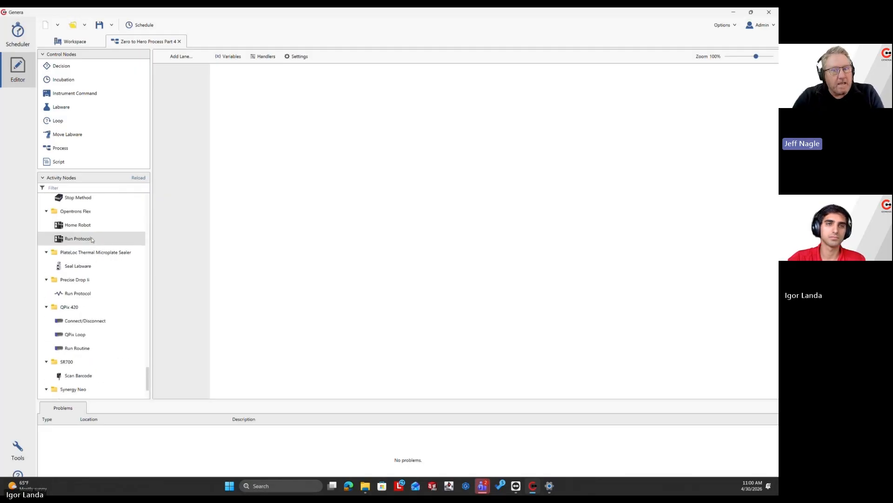
{"action": "scroll", "coordinate": [92, 240], "scroll_direction": "up", "scroll_amount": 2}
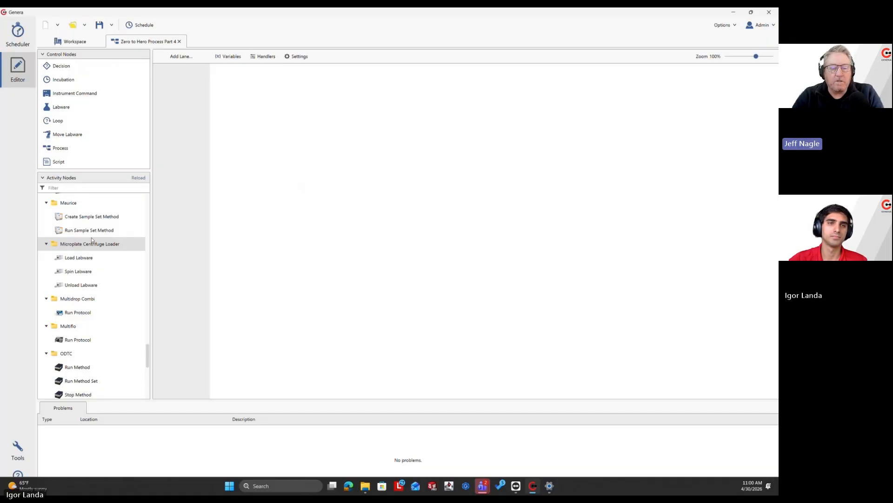
{"action": "scroll", "coordinate": [91, 240], "scroll_direction": "up", "scroll_amount": 6}
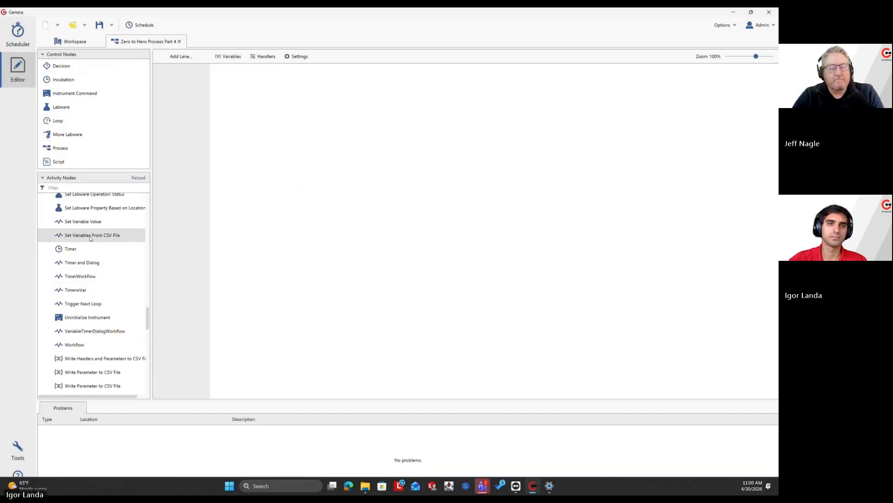
{"action": "scroll", "coordinate": [88, 249], "scroll_direction": "up", "scroll_amount": 2}
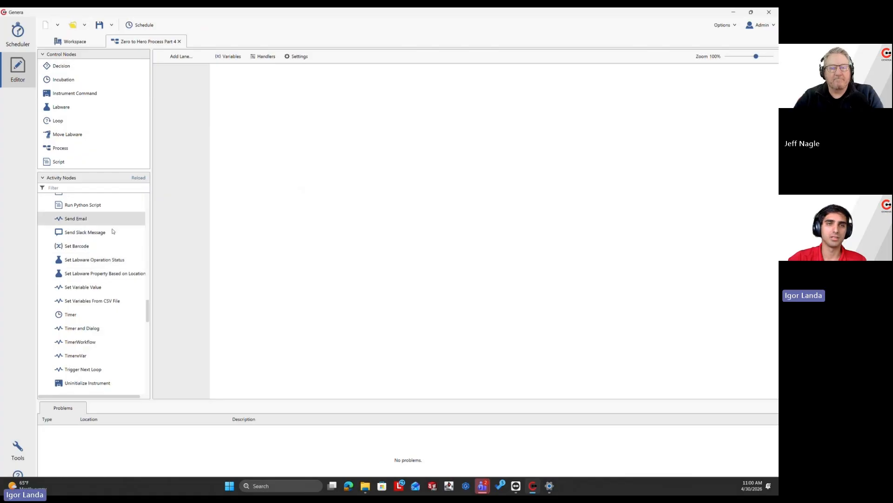
{"action": "scroll", "coordinate": [103, 238], "scroll_direction": "up", "scroll_amount": 4}
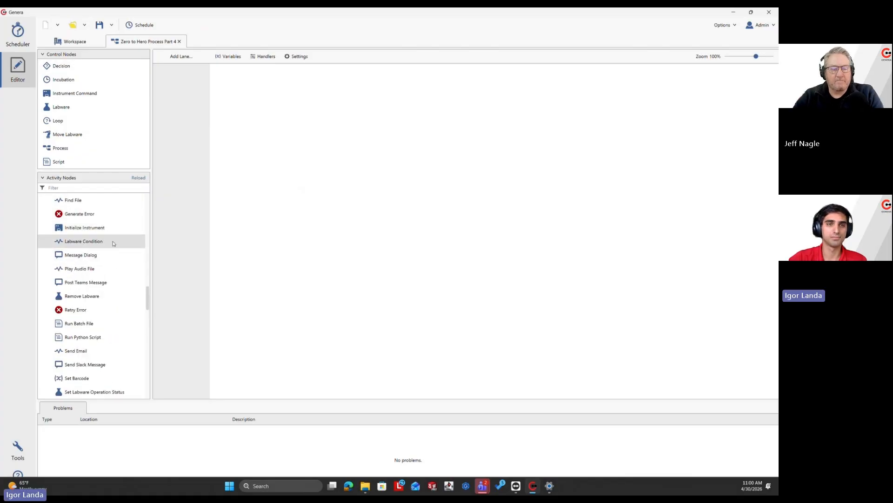
{"action": "scroll", "coordinate": [105, 238], "scroll_direction": "up", "scroll_amount": 2}
{"action": "scroll", "coordinate": [114, 246], "scroll_direction": "down", "scroll_amount": 1}
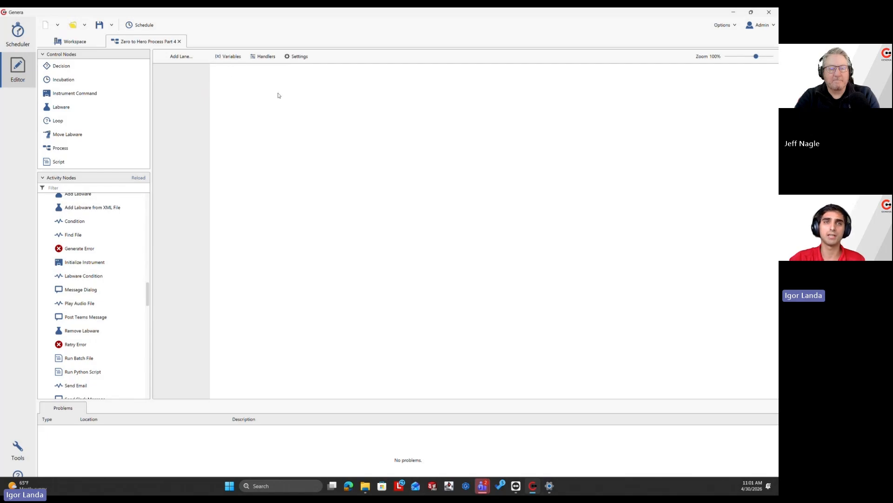
Step: Start a new lane with the description "Sample Plate" and enable labware for it
{"action": "left_click", "coordinate": [185, 60]}
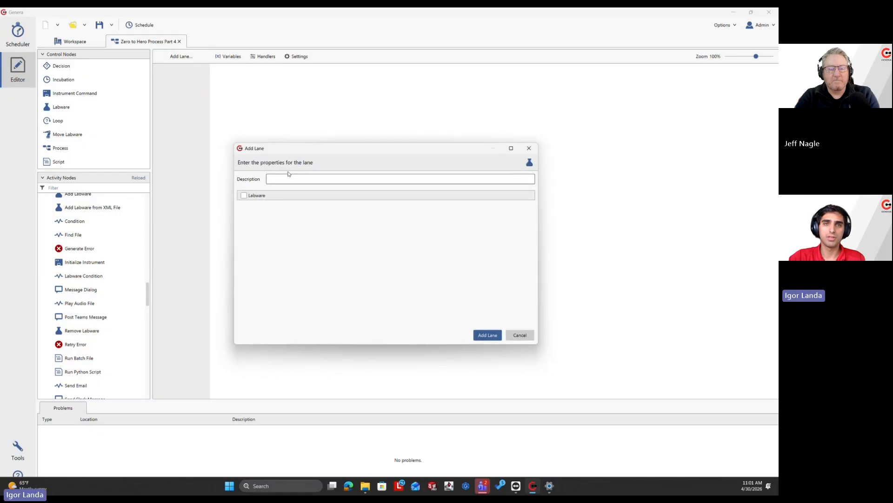
{"action": "type", "text": "Sa"}
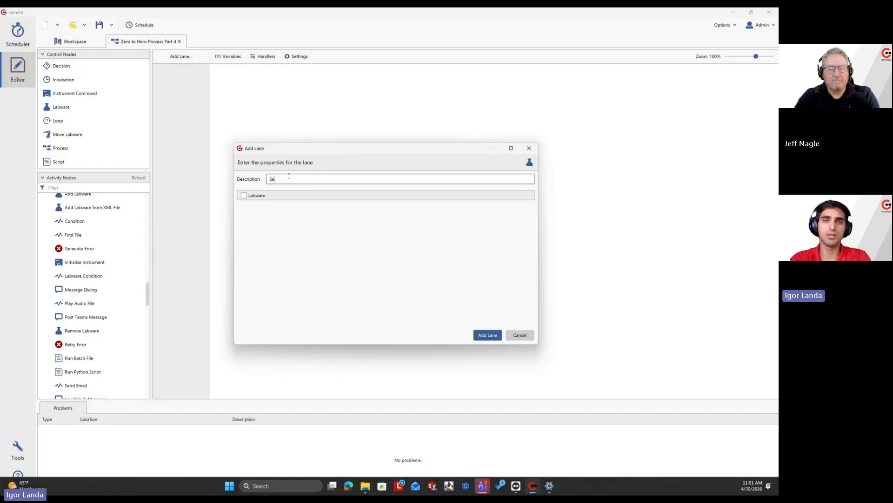
{"action": "type", "text": "mple Plate"}
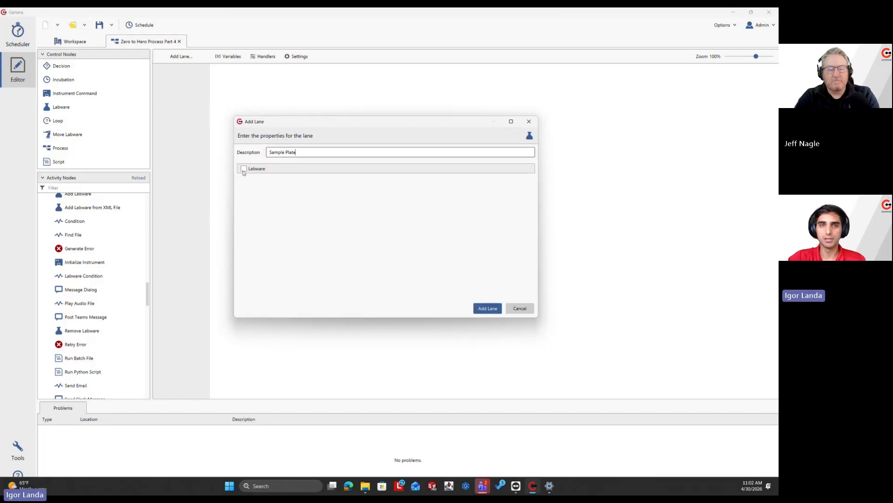
{"action": "left_click", "coordinate": [243, 172]}
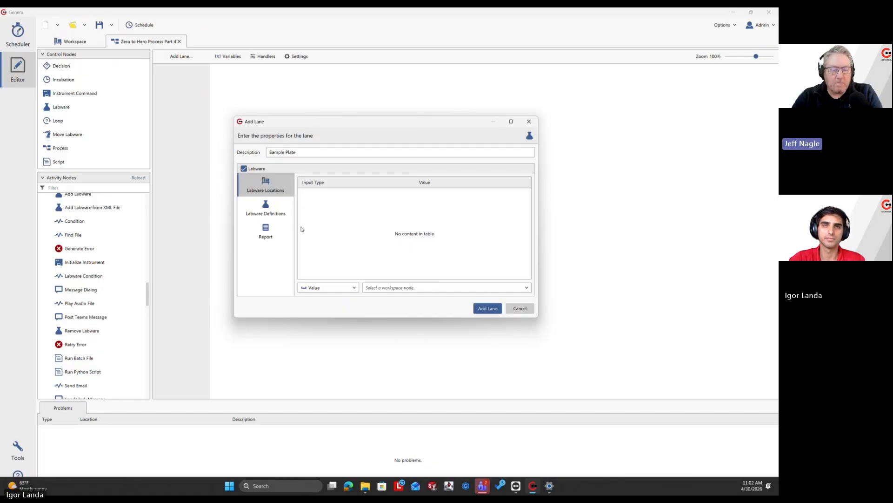
Step: Add the Sample Plates workspace zone, as a value, to the lane's labware locations
{"action": "left_click", "coordinate": [330, 289]}
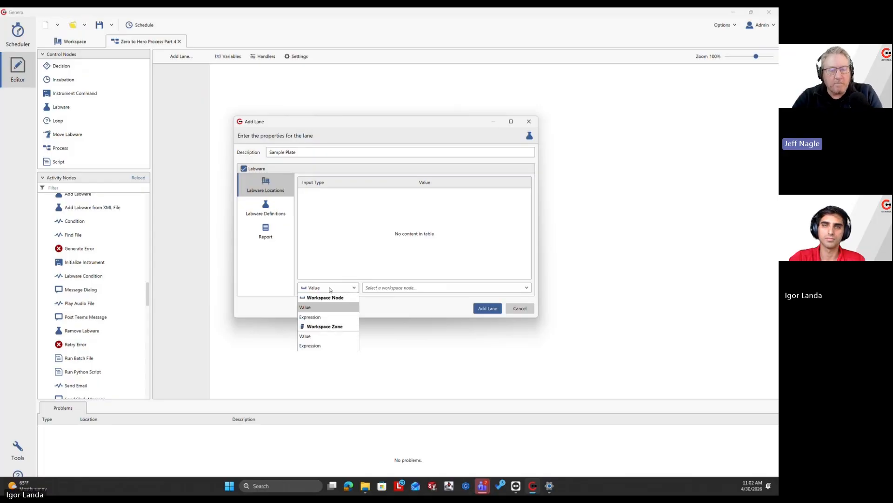
{"action": "left_click", "coordinate": [330, 290]}
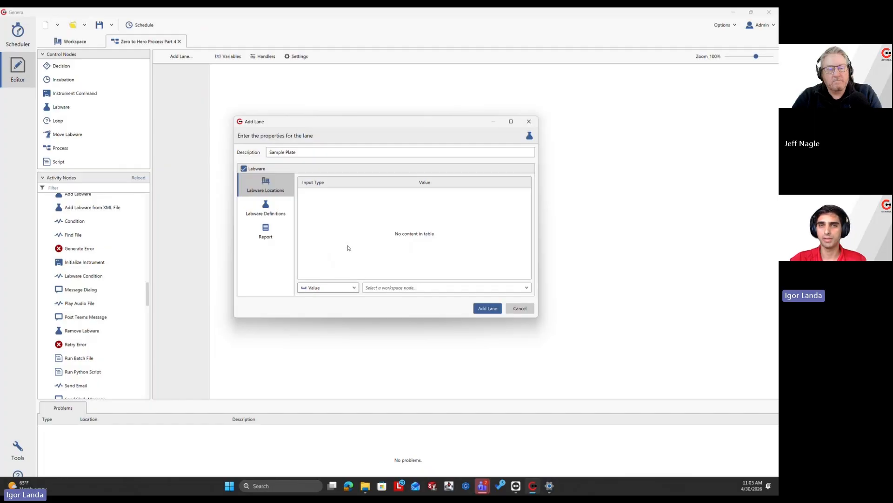
{"action": "left_click", "coordinate": [329, 288]}
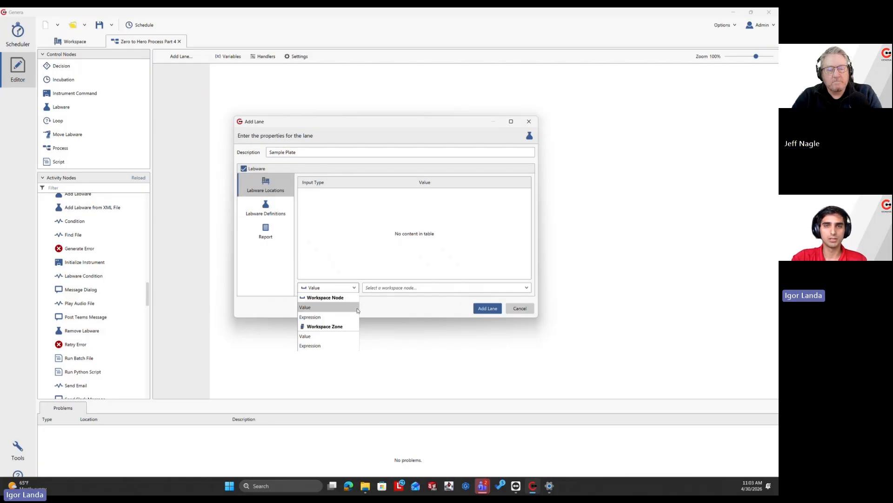
{"action": "left_click", "coordinate": [328, 336]}
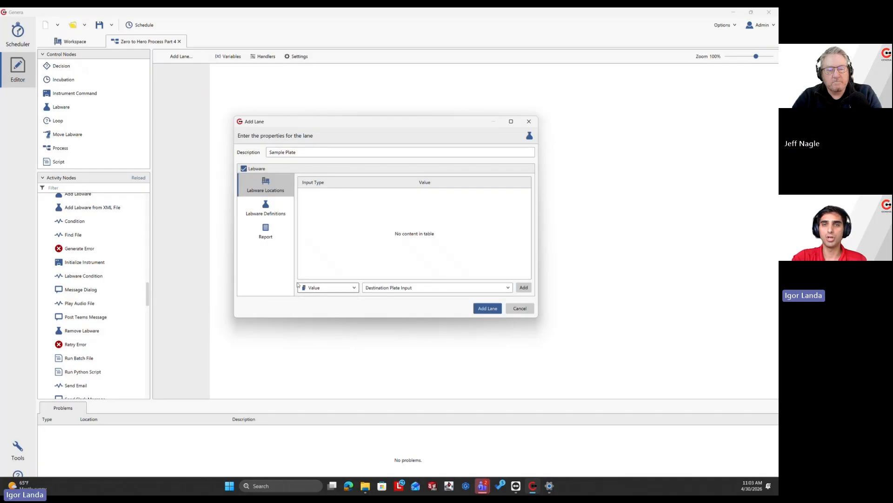
{"action": "left_click", "coordinate": [396, 288]}
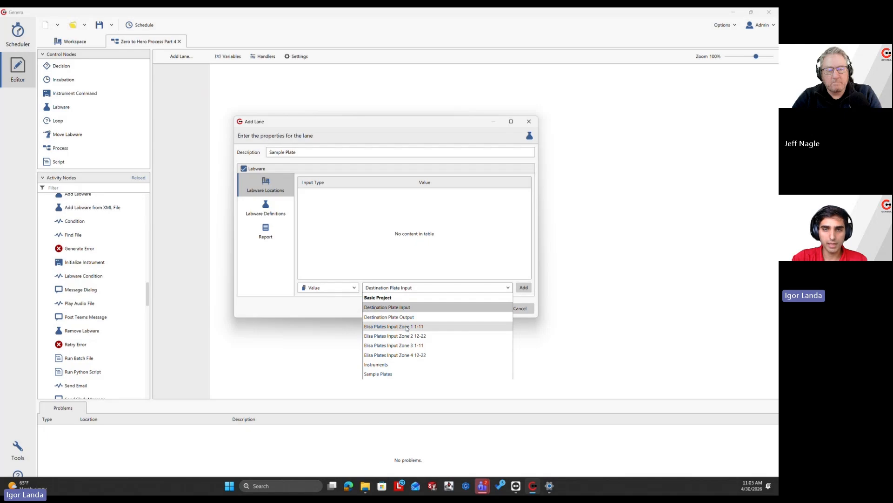
{"action": "left_click", "coordinate": [409, 373]}
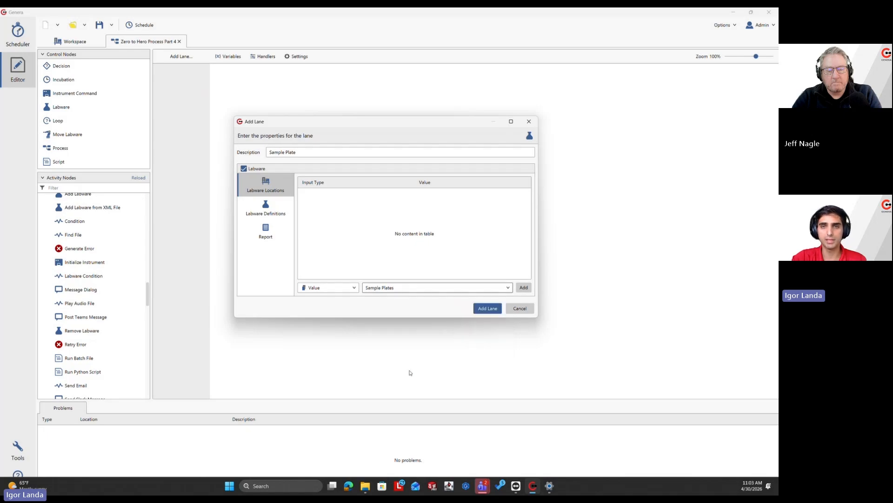
{"action": "left_click", "coordinate": [524, 287]}
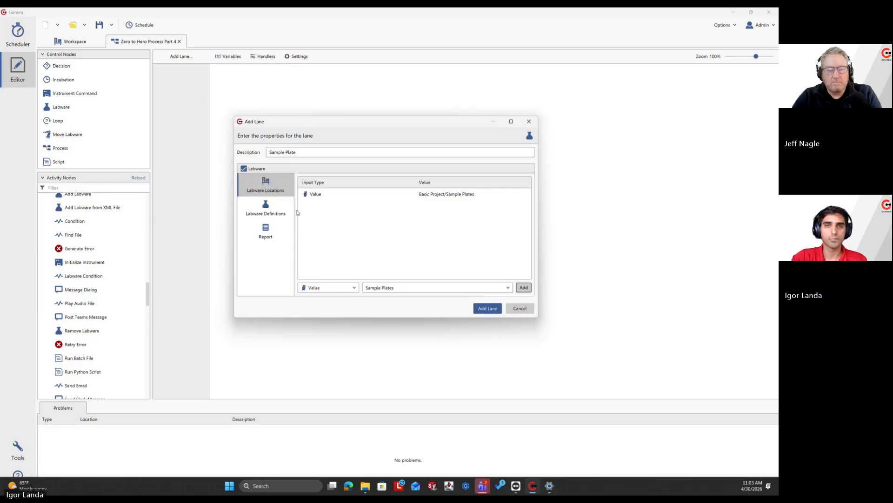
Step: Check the value choices of the lane's Sample Plates location entry, keep Sample Plates, and add the lane
{"action": "left_click", "coordinate": [371, 195]}
{"action": "double_click", "coordinate": [371, 195]}
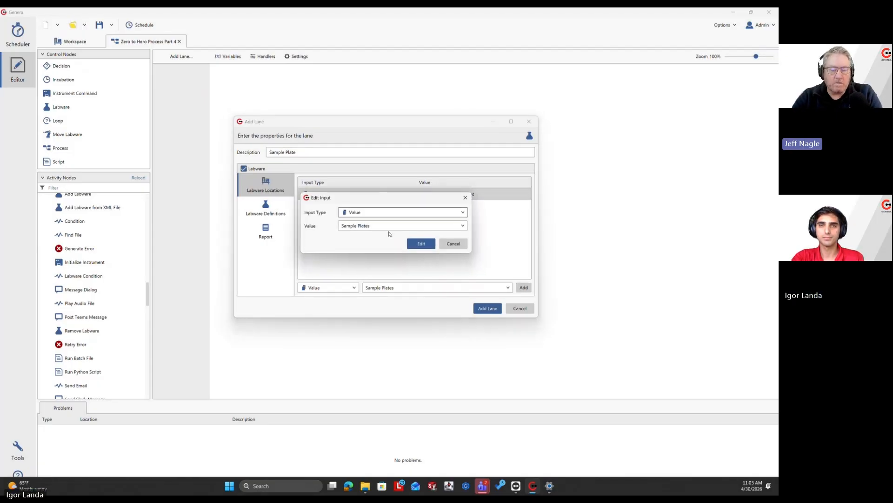
{"action": "left_click", "coordinate": [389, 228]}
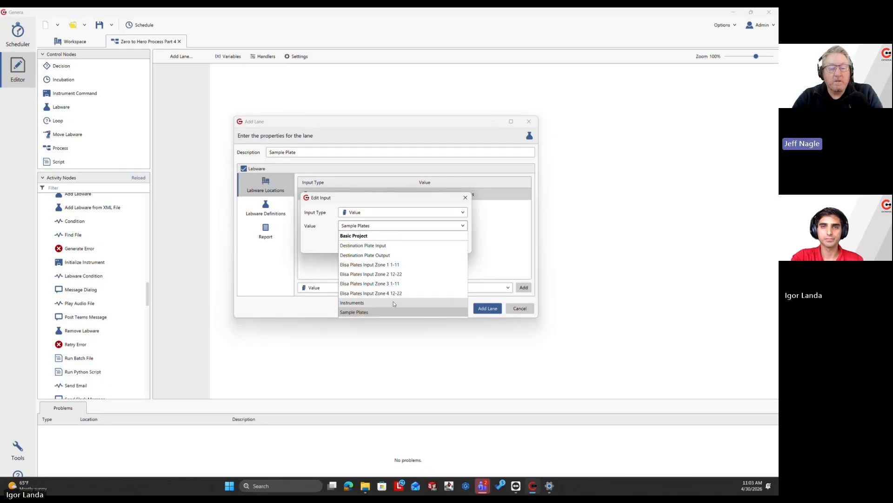
{"action": "left_click", "coordinate": [406, 227]}
{"action": "left_click", "coordinate": [418, 242]}
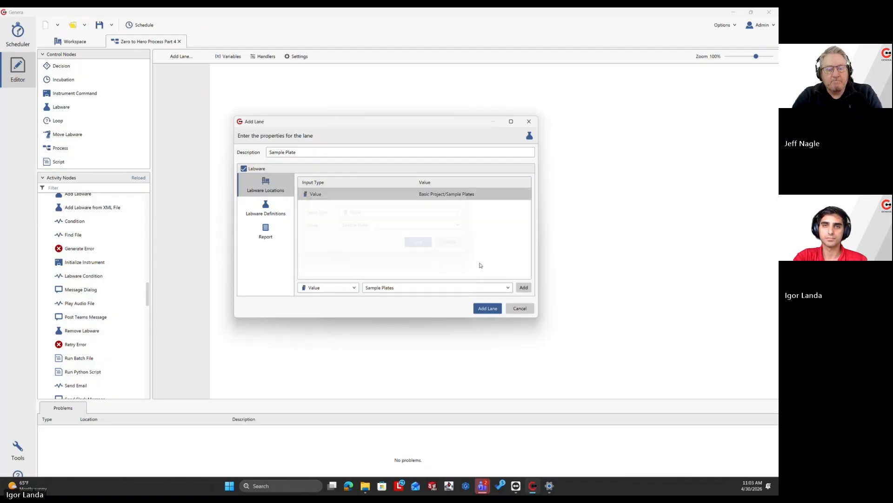
{"action": "left_click", "coordinate": [488, 308]}
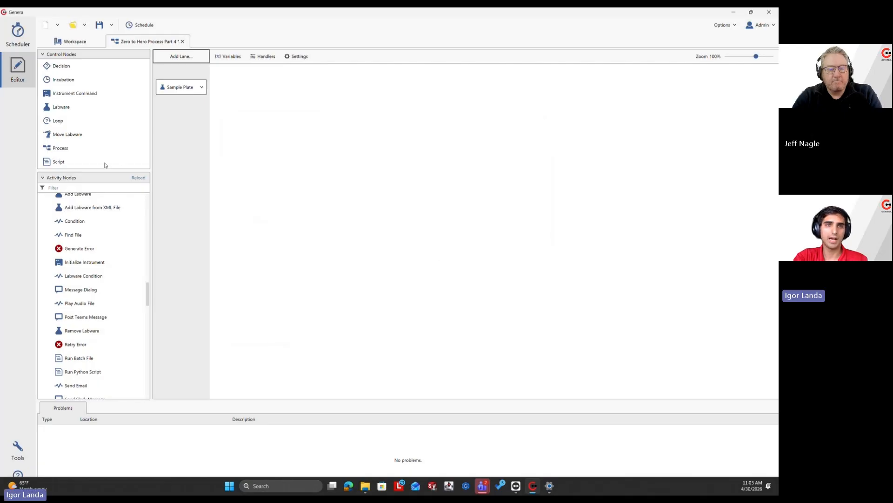
Step: Edit the Sample Plate lane to accept the Deepwell-96 labware definition
{"action": "left_click", "coordinate": [184, 88]}
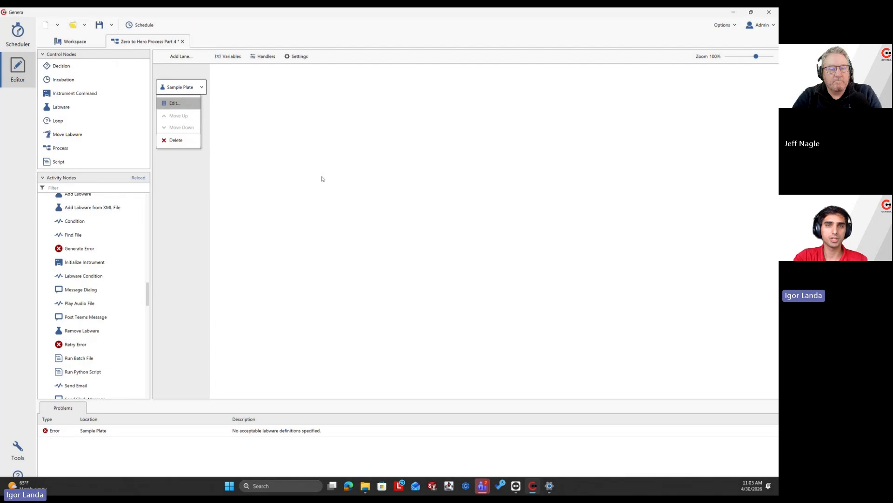
{"action": "left_click", "coordinate": [275, 247]}
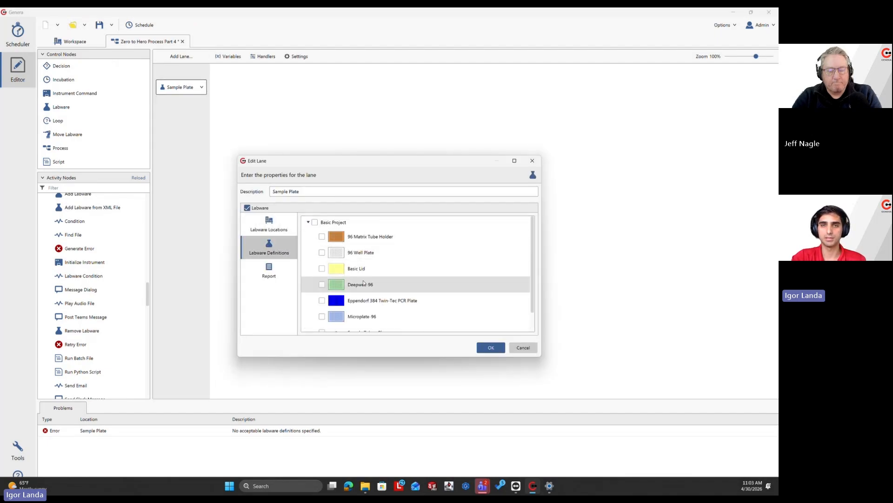
{"action": "scroll", "coordinate": [331, 279], "scroll_direction": "down", "scroll_amount": 1}
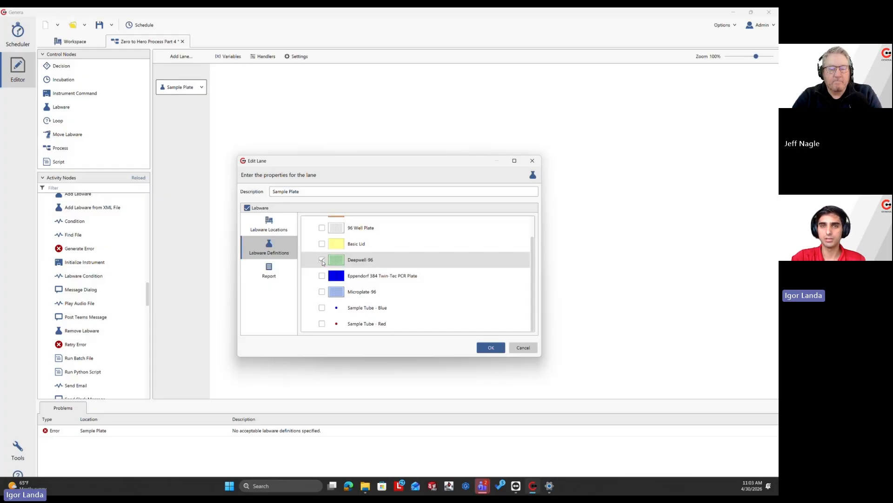
{"action": "left_click", "coordinate": [322, 261]}
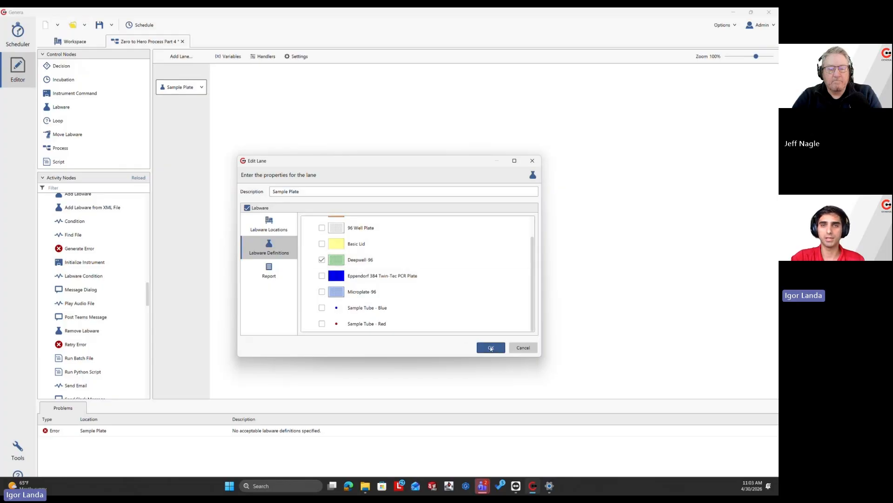
{"action": "left_click", "coordinate": [490, 348]}
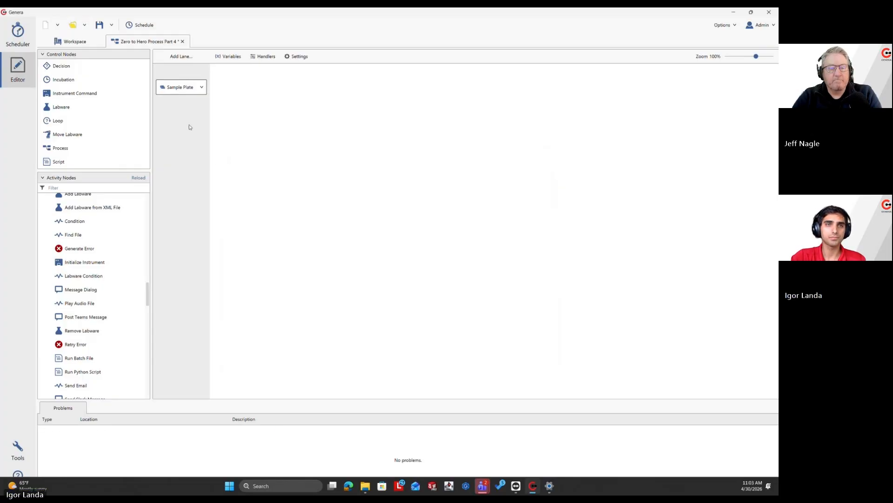
Step: Reset the workspace view in the Scheduler and highlight the Sample Plates zone
{"action": "left_click", "coordinate": [19, 41]}
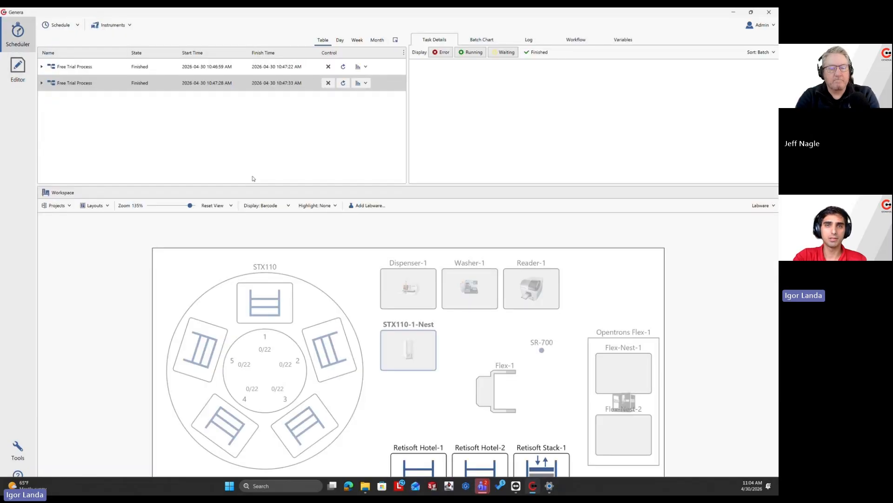
{"action": "left_click", "coordinate": [257, 207]}
{"action": "left_click", "coordinate": [212, 205]}
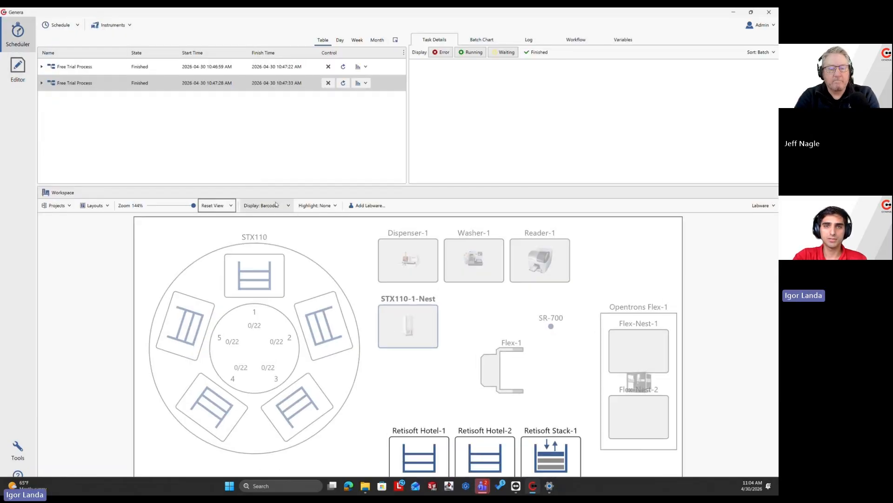
{"action": "left_click", "coordinate": [311, 206]}
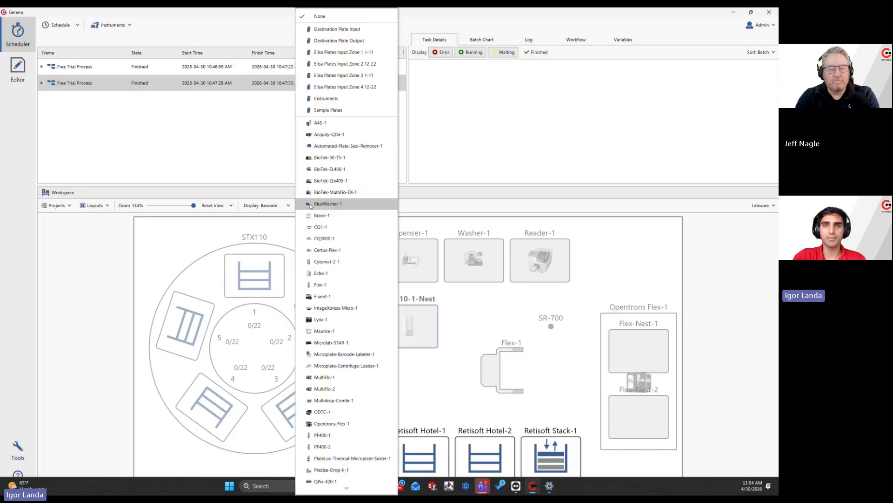
{"action": "left_click", "coordinate": [323, 110]}
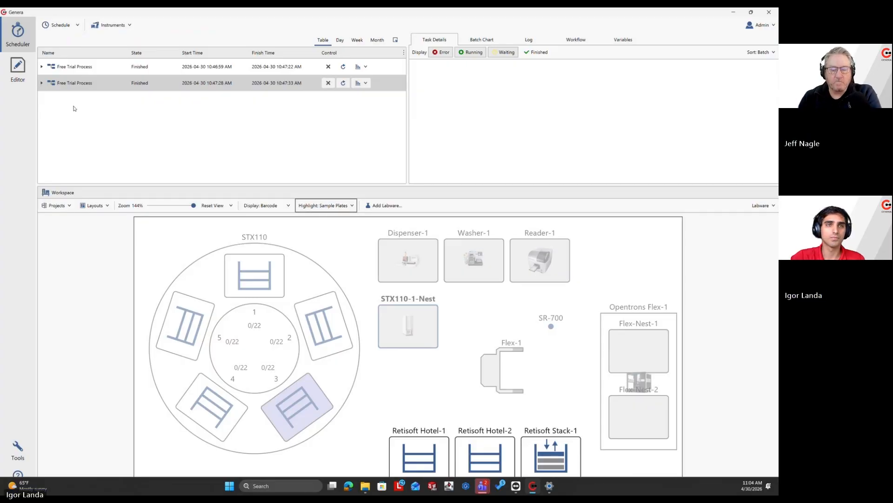
Step: Inspect the slots of stack 3 in the STX110 and return to the process in the Editor
{"action": "left_click", "coordinate": [293, 403]}
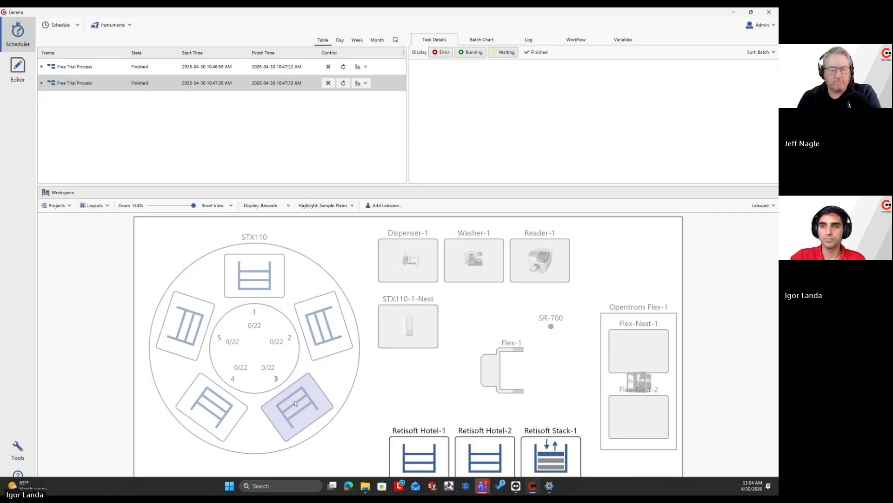
{"action": "left_click", "coordinate": [22, 81]}
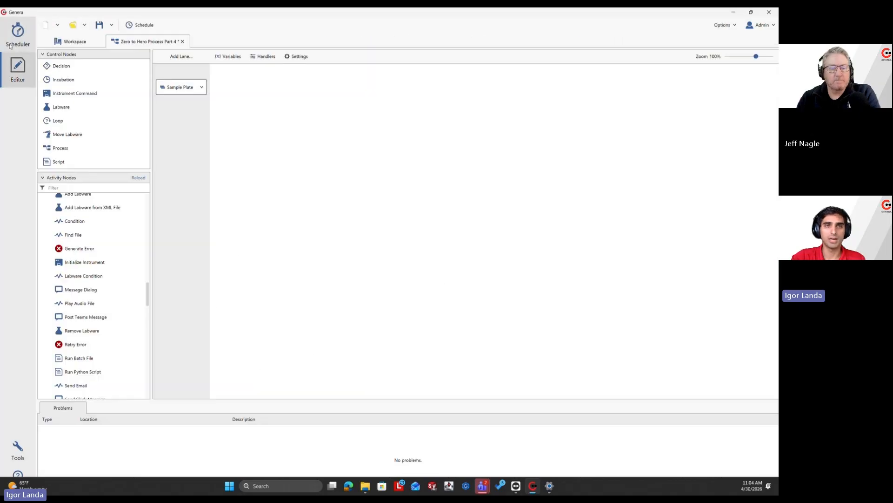
{"action": "left_click", "coordinate": [10, 45]}
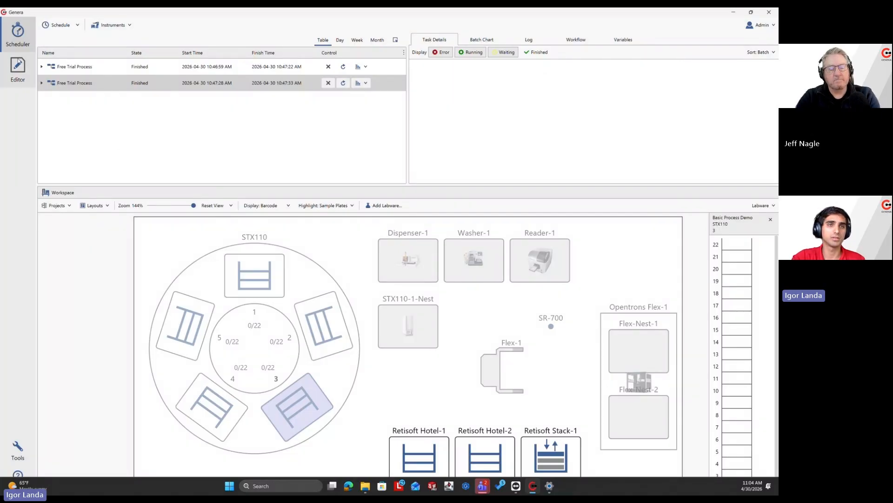
{"action": "left_click", "coordinate": [18, 68]}
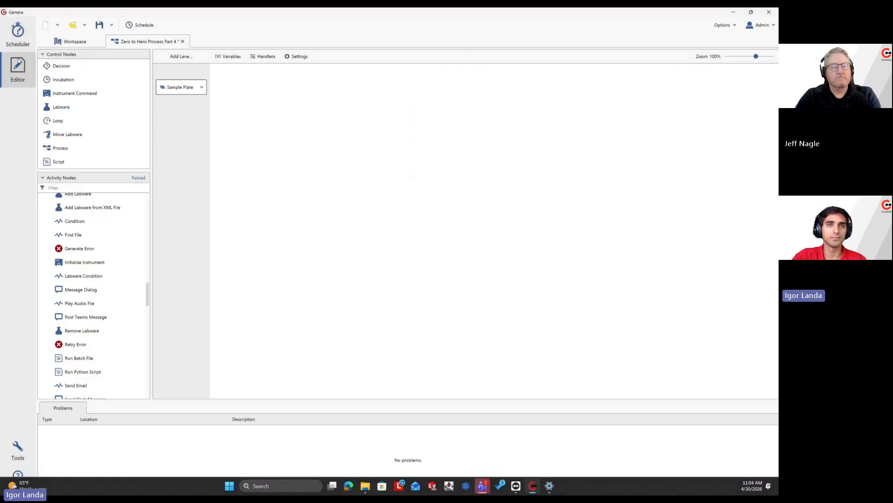
Step: Add a second lane with the description "Destination Plate", leaving labware disabled for it
{"action": "left_click", "coordinate": [181, 57]}
{"action": "type", "text": "D"}
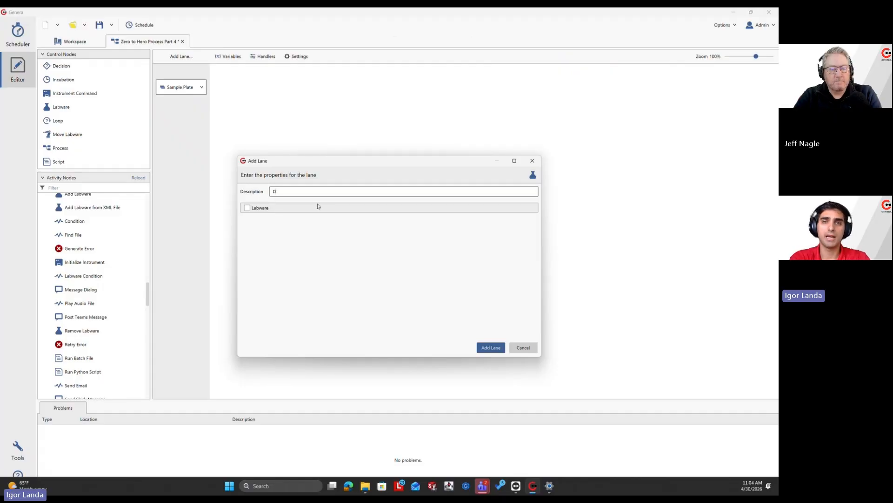
{"action": "type", "text": "estination "}
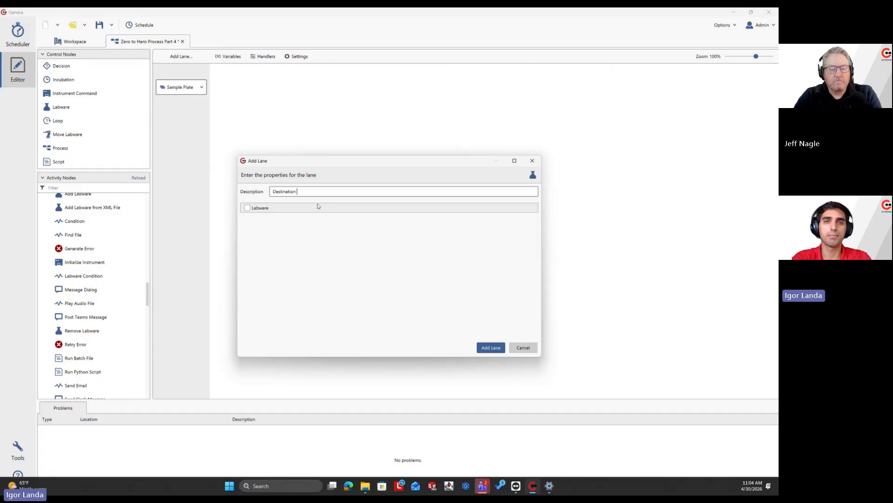
{"action": "type", "text": "Plate"}
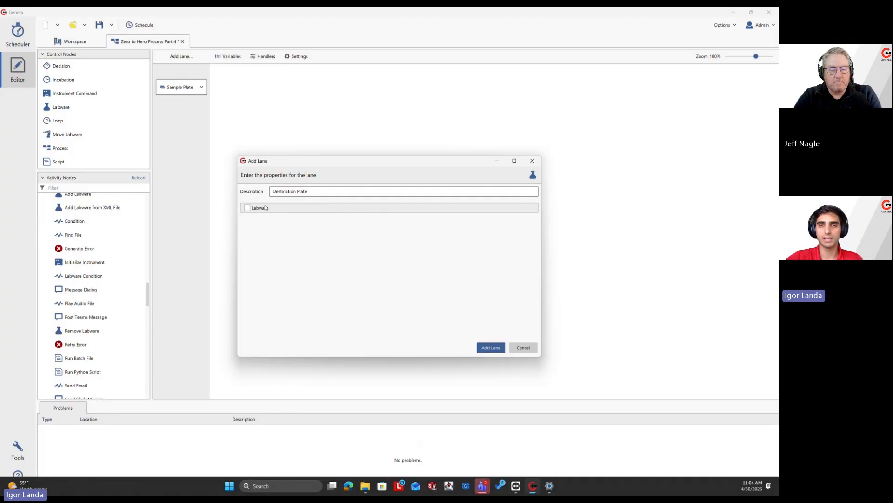
{"action": "left_click", "coordinate": [491, 347]}
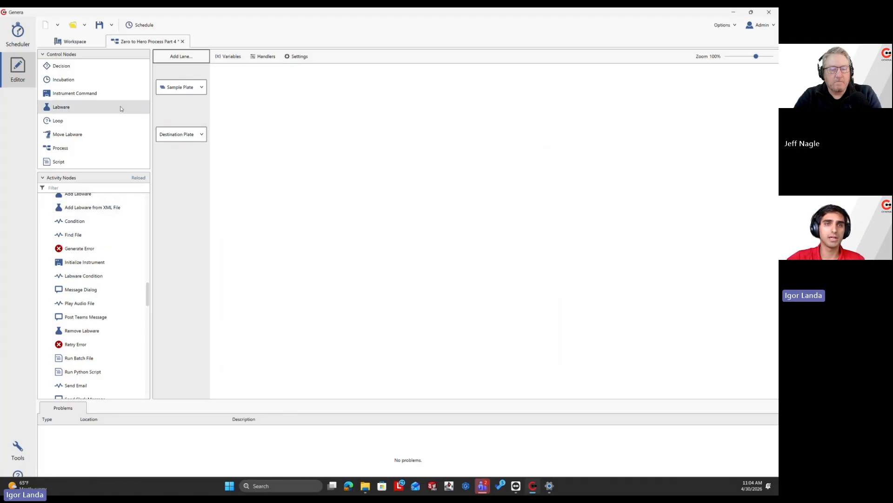
Step: Start a Labware node in the Destination Plate lane with the Destination Plate Input zone as location value and Microplate-96 as labware definition
{"action": "left_click_drag", "start_coordinate": [120, 109], "coordinate": [227, 145]}
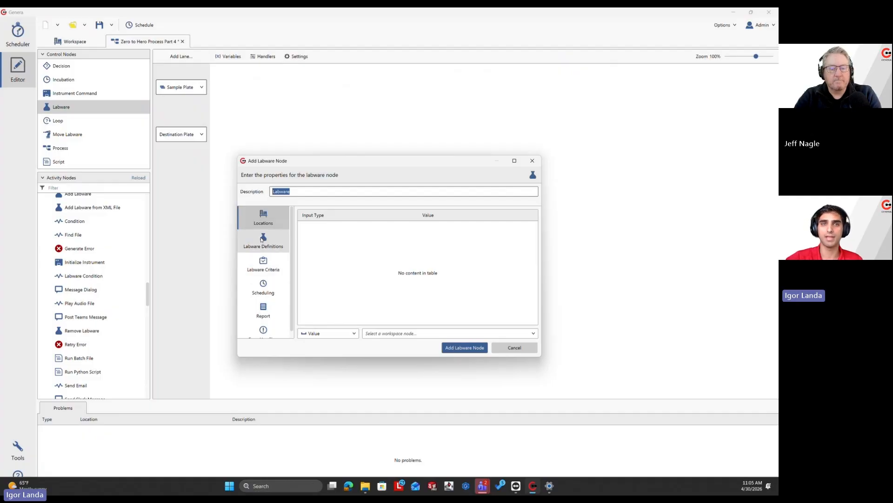
{"action": "left_click", "coordinate": [347, 333]}
{"action": "left_click", "coordinate": [332, 381]}
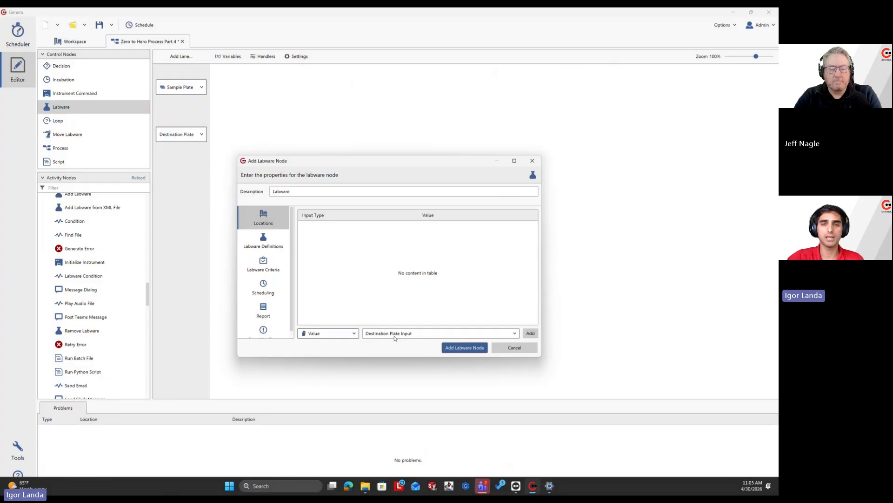
{"action": "left_click", "coordinate": [267, 251]}
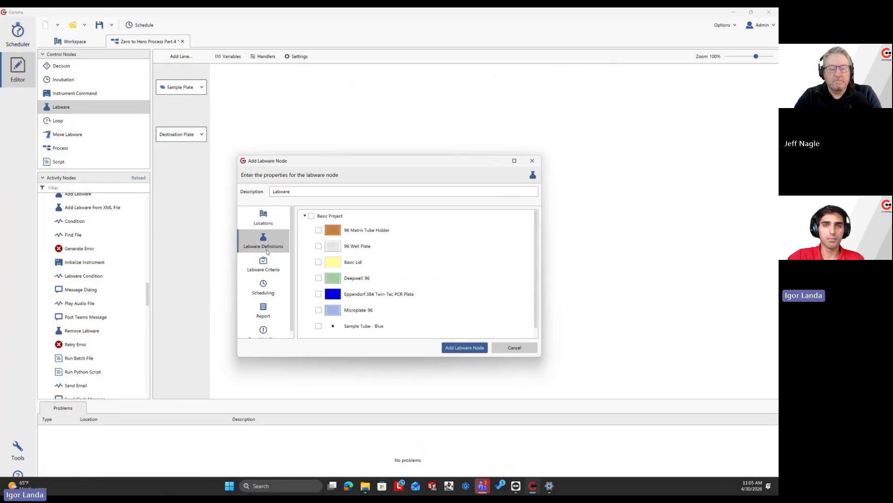
{"action": "scroll", "coordinate": [330, 251], "scroll_direction": "down", "scroll_amount": 1}
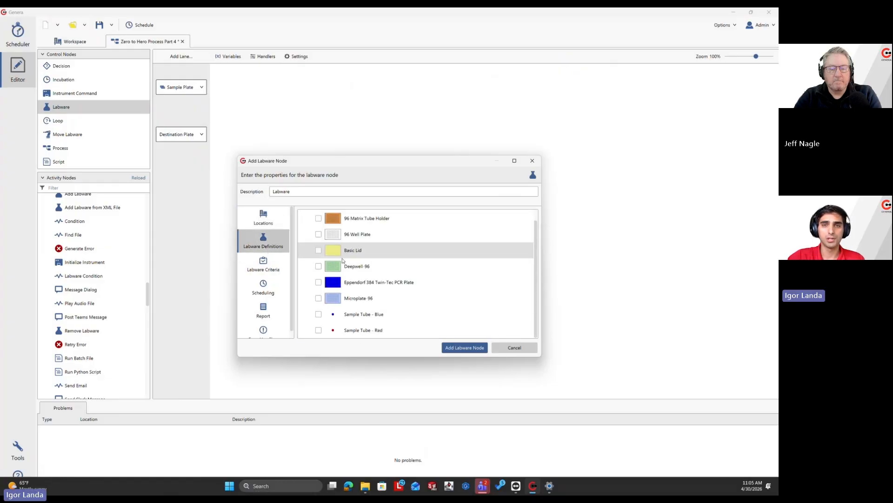
{"action": "left_click", "coordinate": [264, 218]}
{"action": "left_click", "coordinate": [531, 333]}
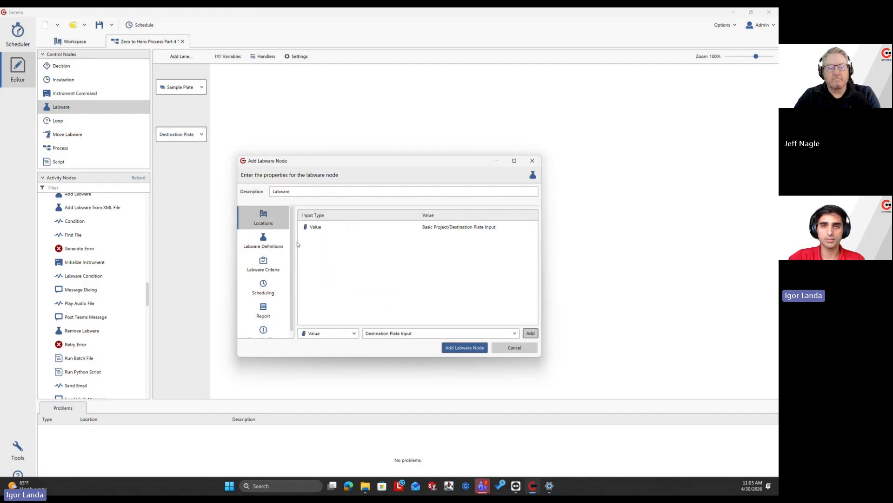
{"action": "left_click", "coordinate": [258, 238]}
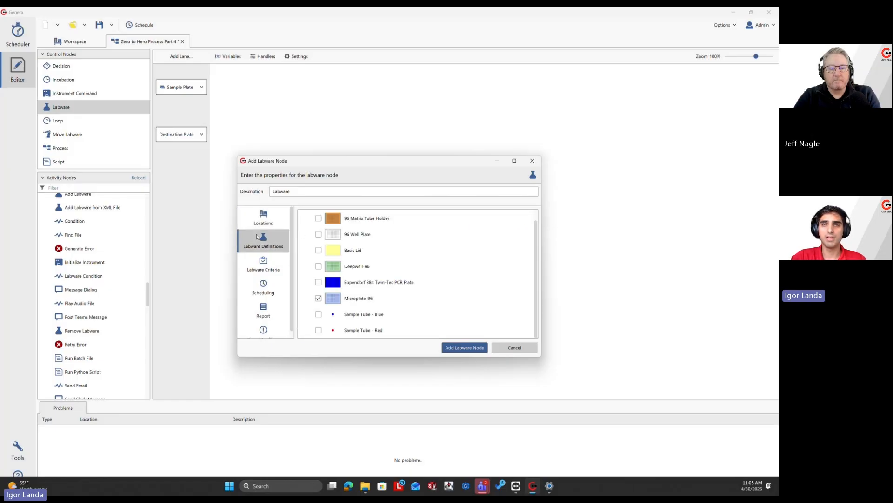
Step: Try out the Lid, Operation Status, Barcode and Script labware criteria of the new Labware node and disable them all again
{"action": "left_click", "coordinate": [268, 272]}
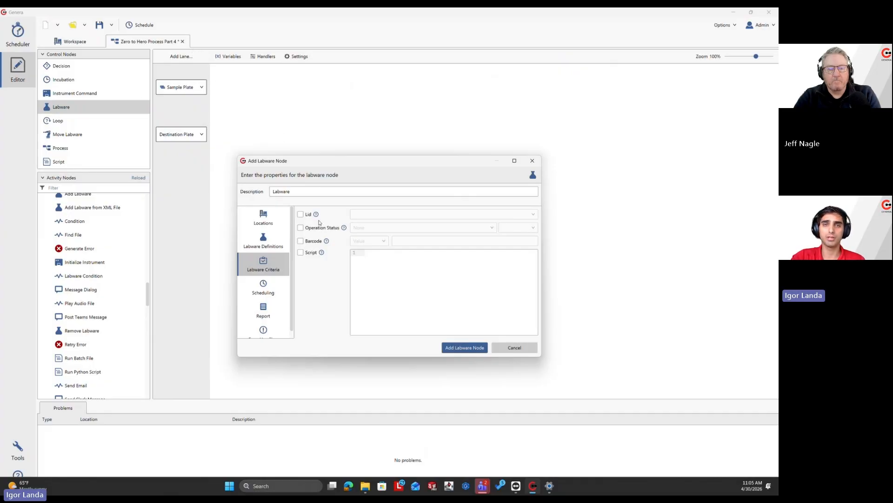
{"action": "left_click", "coordinate": [301, 214]}
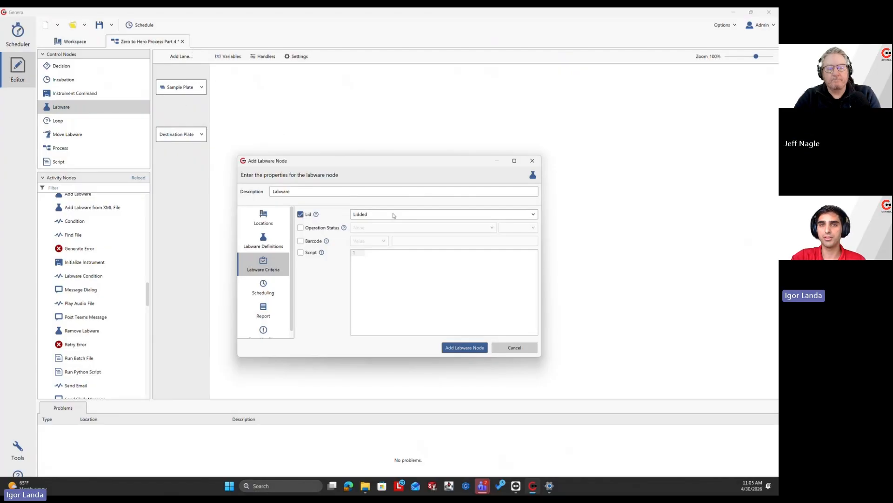
{"action": "left_click", "coordinate": [300, 214]}
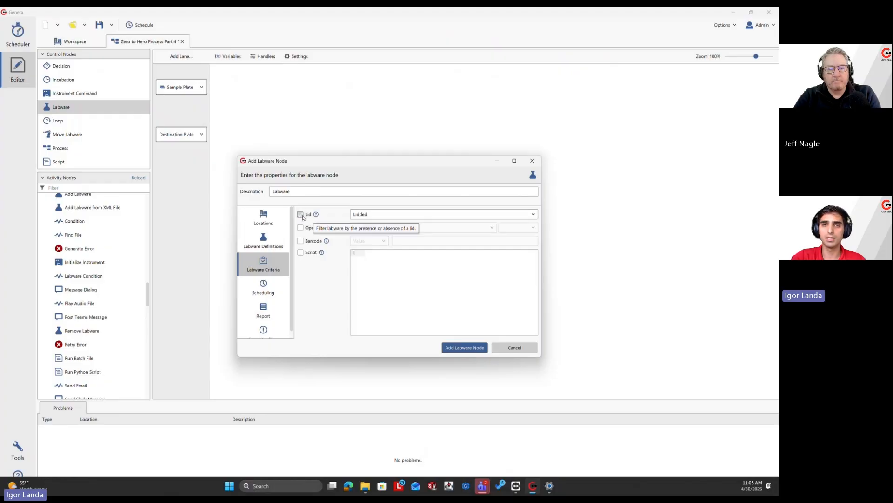
{"action": "left_click", "coordinate": [302, 228]}
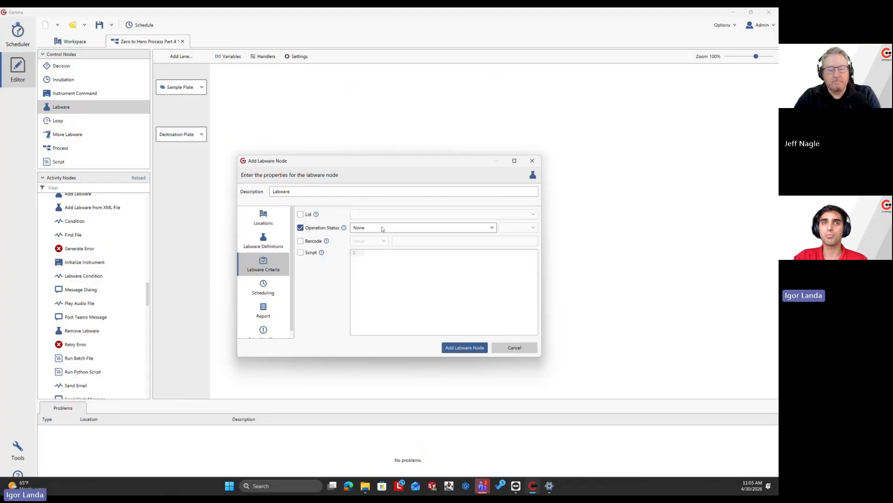
{"action": "left_click", "coordinate": [313, 241]}
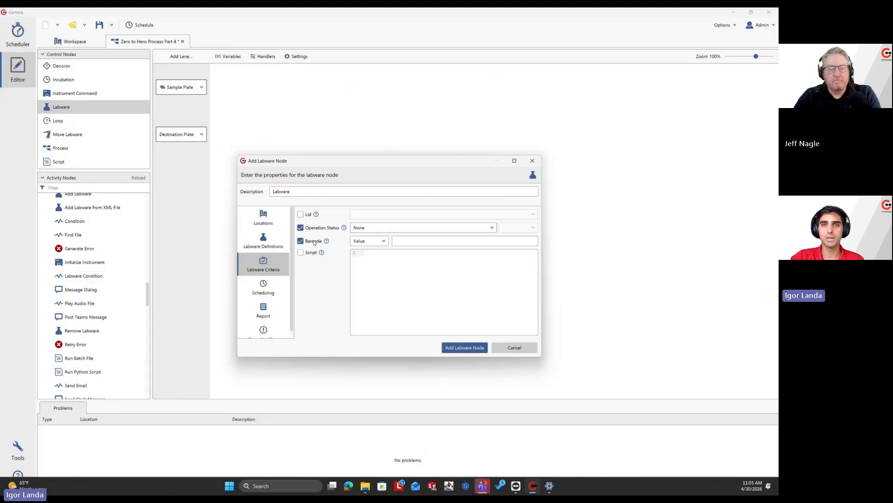
{"action": "left_click", "coordinate": [400, 242]}
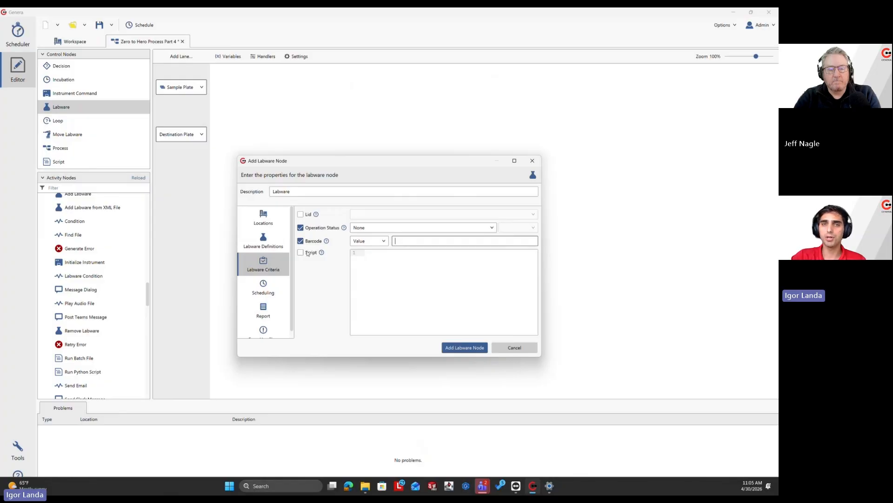
{"action": "left_click", "coordinate": [304, 253]}
{"action": "left_click", "coordinate": [300, 252]}
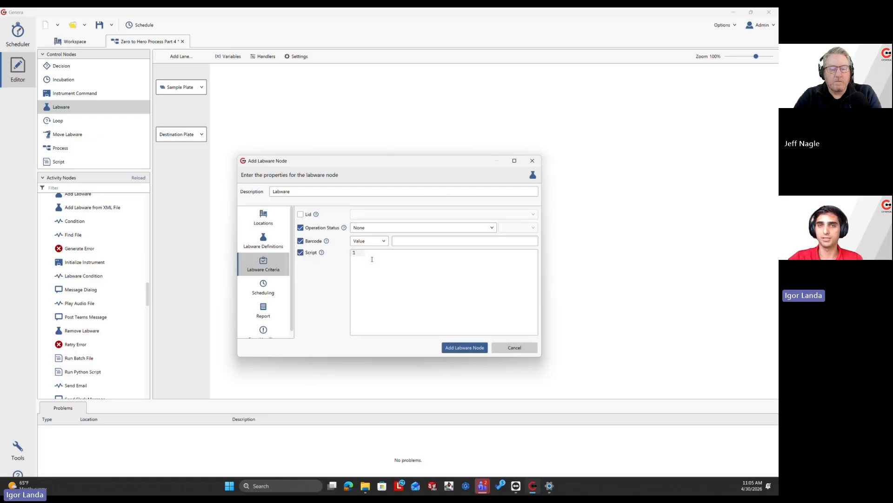
{"action": "left_click", "coordinate": [310, 253]}
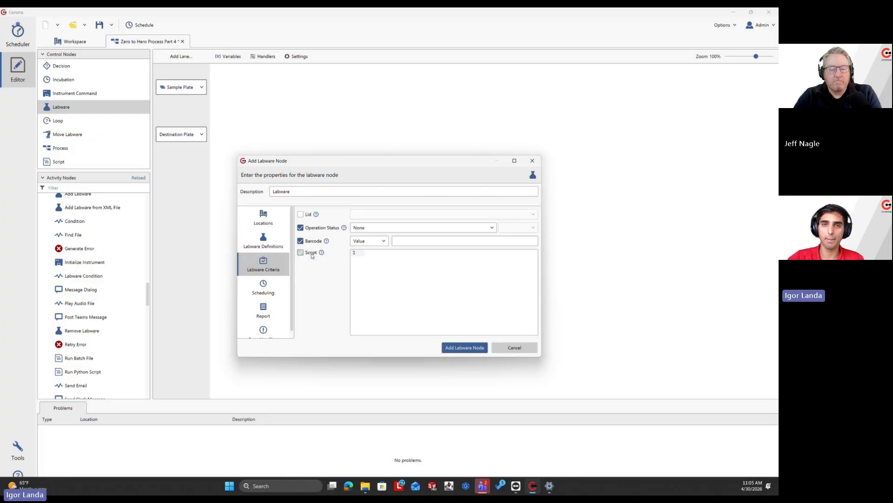
{"action": "left_click", "coordinate": [309, 241]}
{"action": "left_click", "coordinate": [308, 229]}
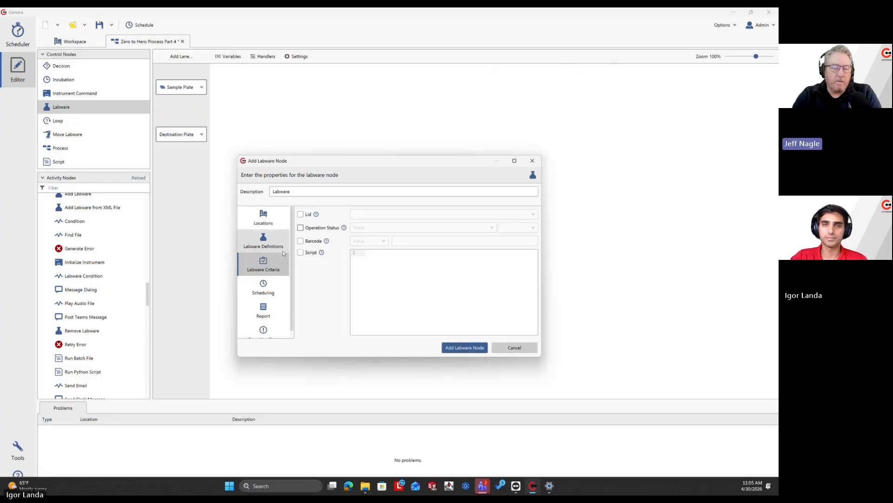
{"action": "scroll", "coordinate": [263, 261], "scroll_direction": "down", "scroll_amount": 1}
{"action": "scroll", "coordinate": [275, 279], "scroll_direction": "up", "scroll_amount": 1}
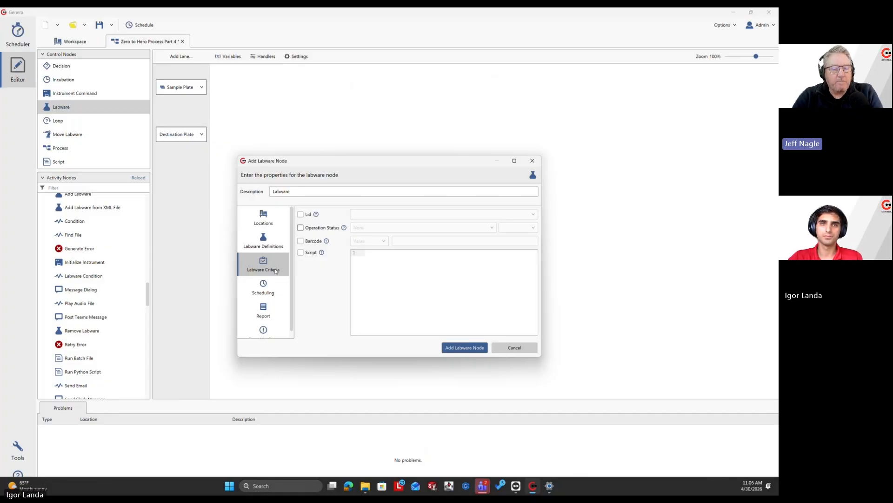
Step: Enable the Operation Status criterion for the Labware node and set it to Read with status Ready
{"action": "left_click", "coordinate": [302, 228]}
{"action": "left_click", "coordinate": [381, 227]}
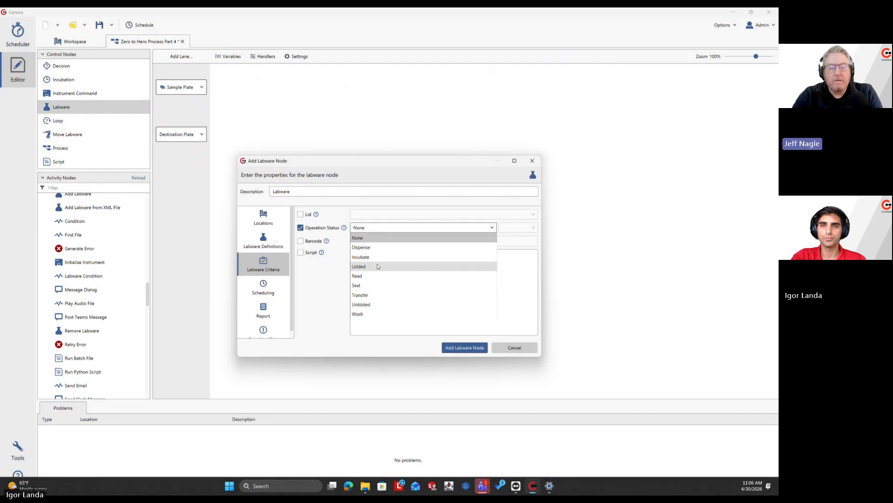
{"action": "left_click", "coordinate": [376, 278]}
{"action": "left_click", "coordinate": [513, 228]}
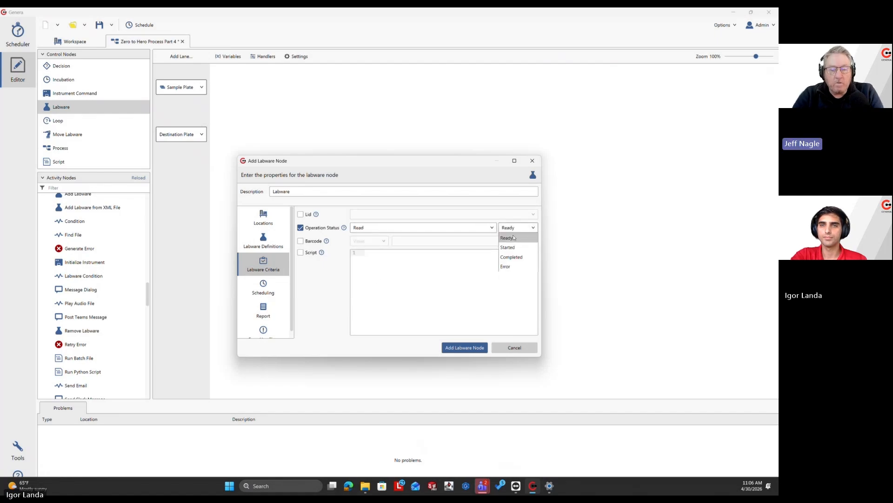
{"action": "left_click", "coordinate": [513, 237]}
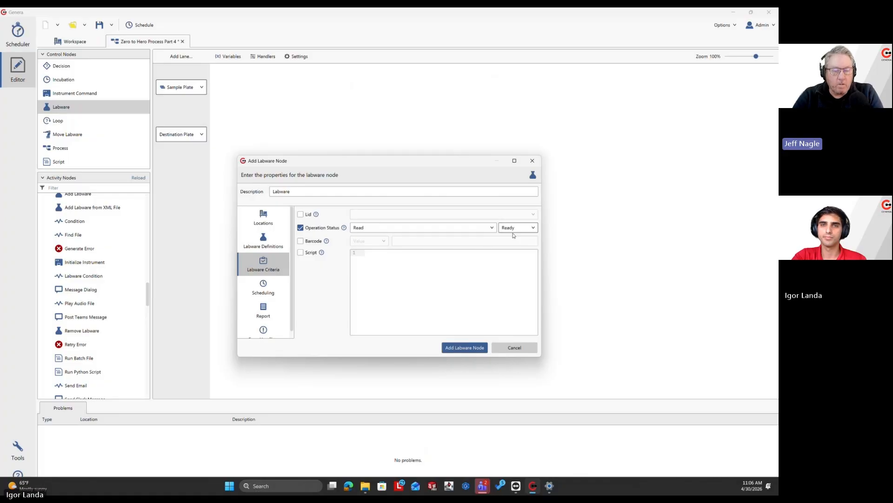
Step: Review the available operations, keep Read, add the Labware node to the Destination Plate lane and save the process
{"action": "left_click", "coordinate": [493, 231]}
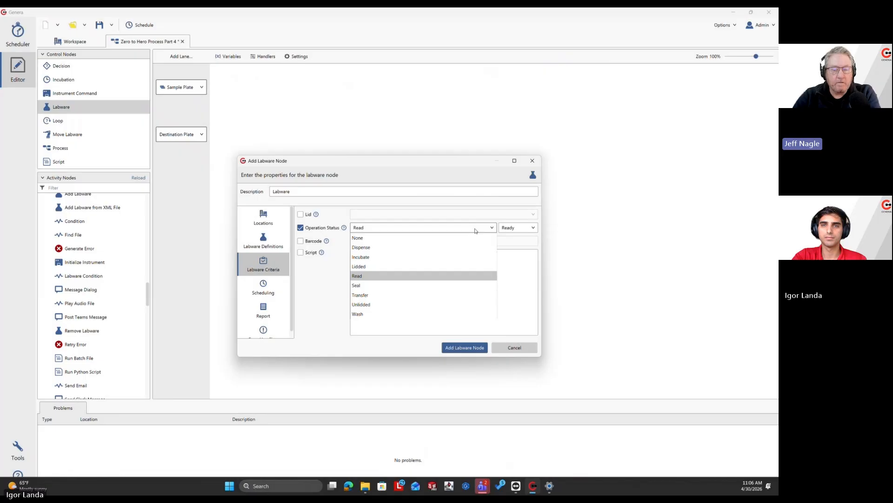
{"action": "left_click", "coordinate": [475, 231]}
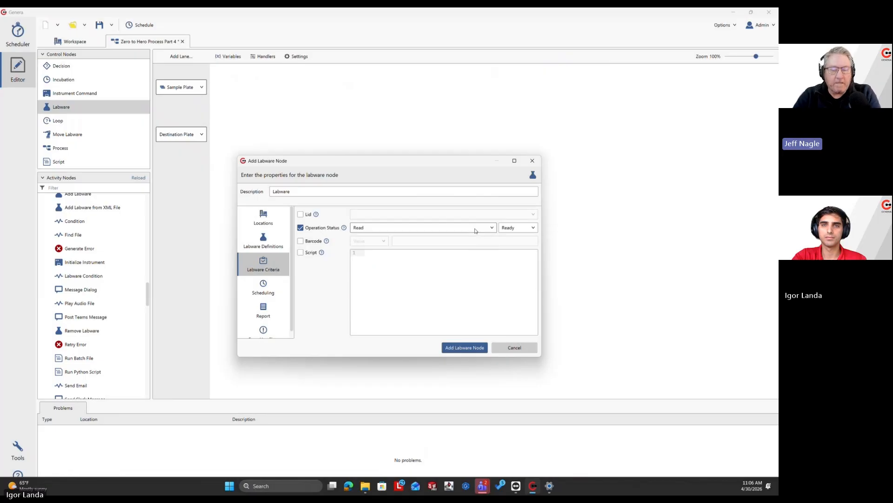
{"action": "left_click", "coordinate": [376, 229]}
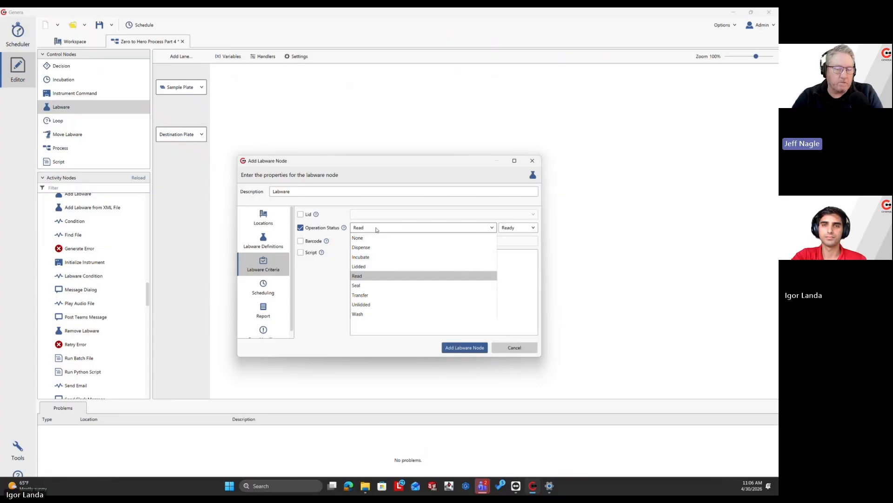
{"action": "left_click", "coordinate": [377, 229]}
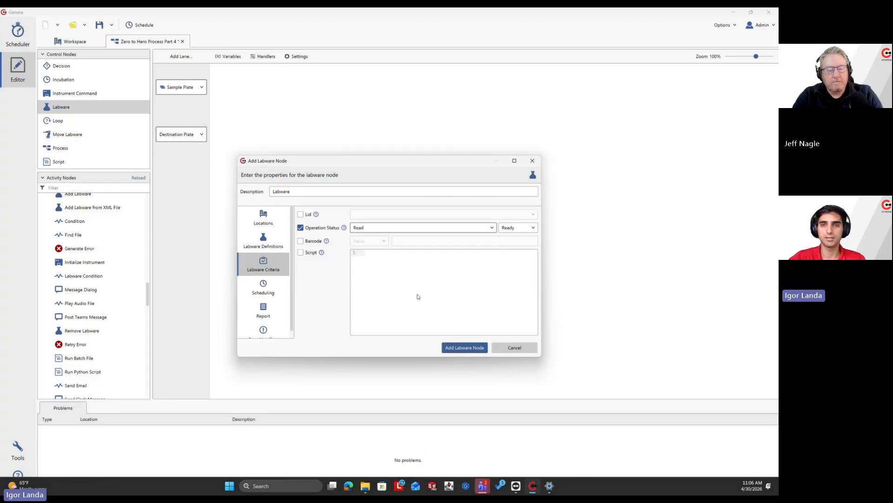
{"action": "left_click", "coordinate": [473, 351]}
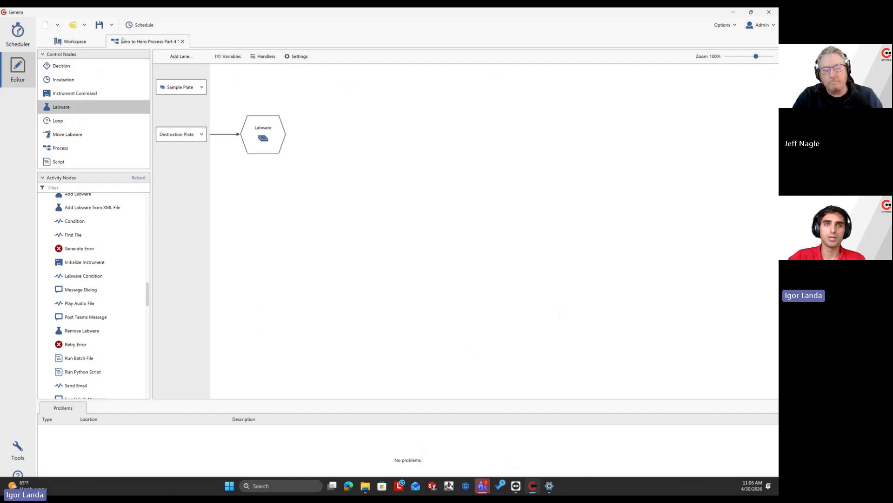
{"action": "left_click", "coordinate": [101, 28]}
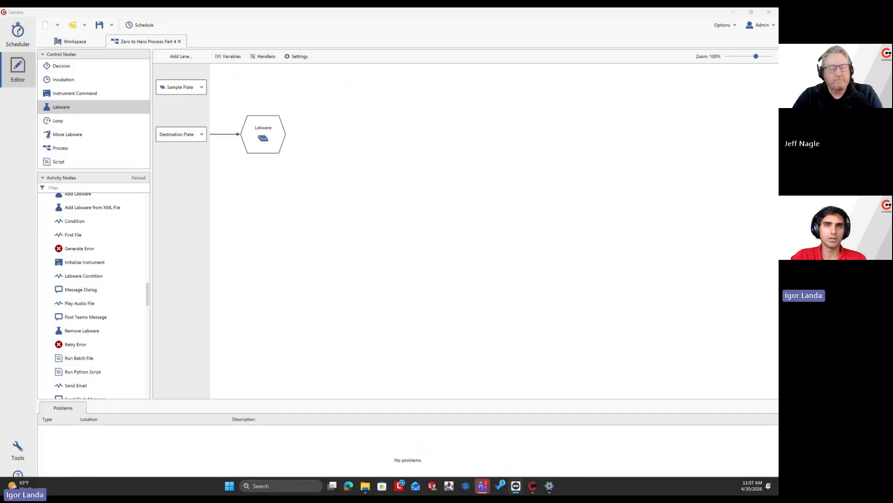
Step: Add a Decision node with the description "Reagent Type?" after the Labware node in the Destination Plate lane
{"action": "left_click", "coordinate": [266, 140]}
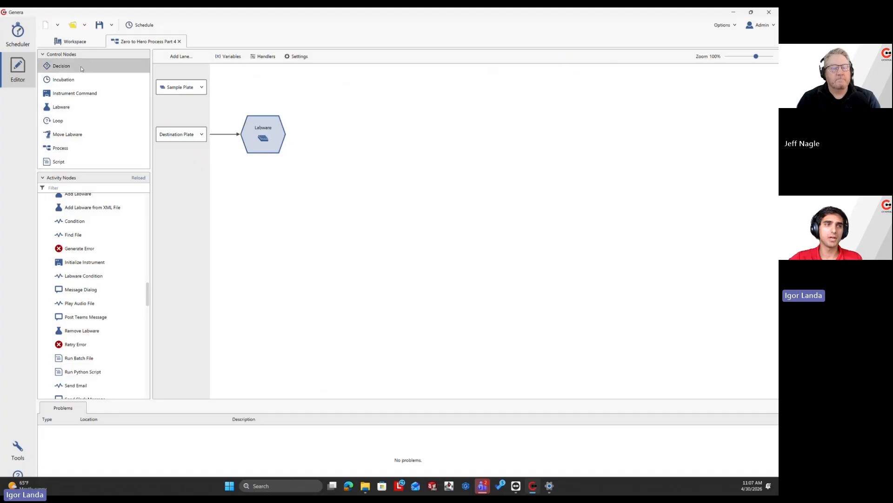
{"action": "left_click_drag", "start_coordinate": [81, 68], "coordinate": [298, 141]}
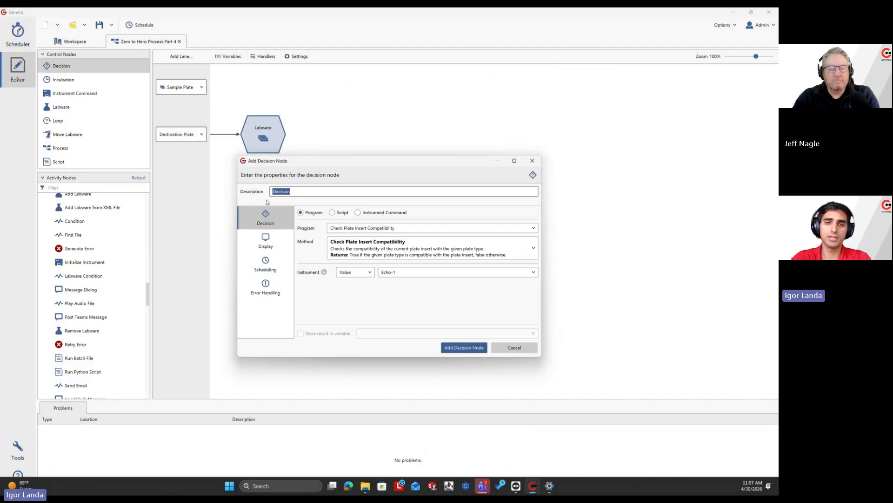
{"action": "type", "text": "Reage"}
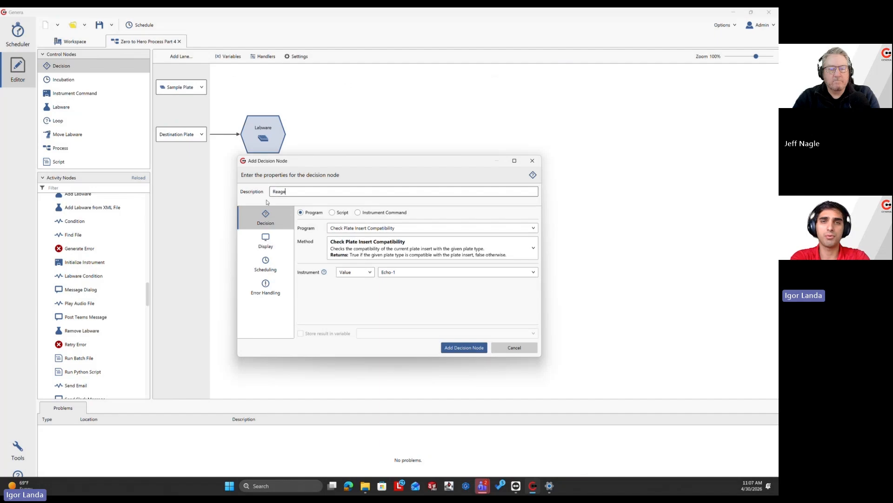
{"action": "type", "text": "nt Type?"}
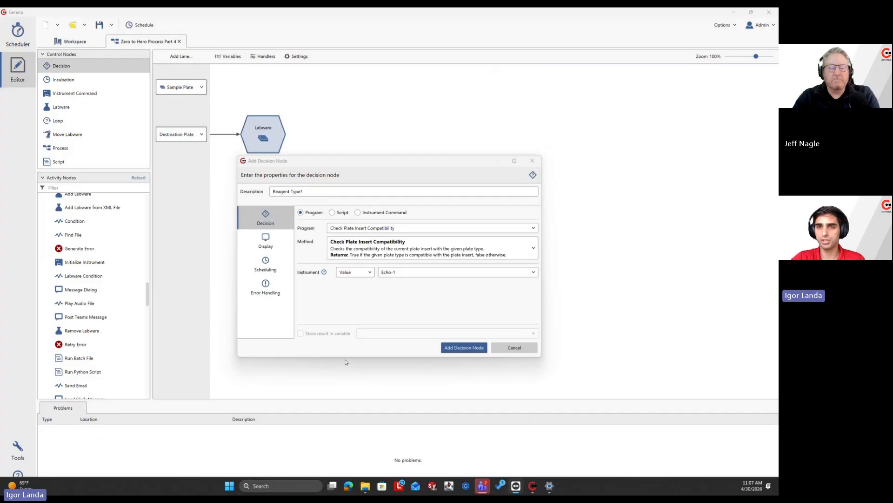
{"action": "left_click", "coordinate": [477, 353]}
{"action": "left_click", "coordinate": [477, 349]}
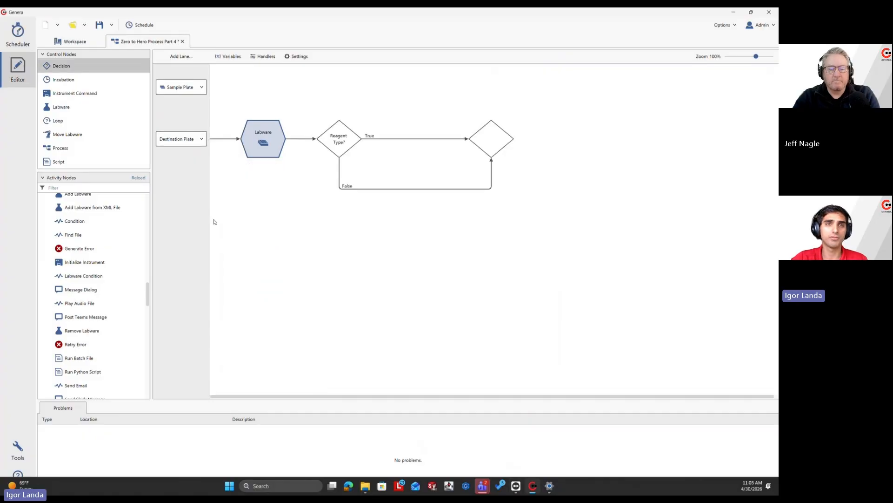
Step: Inspect the predefined values of the Reagent Type labware property in the Microplate-96 definition of Basic Project
{"action": "left_click", "coordinate": [87, 41]}
{"action": "left_click", "coordinate": [93, 55]}
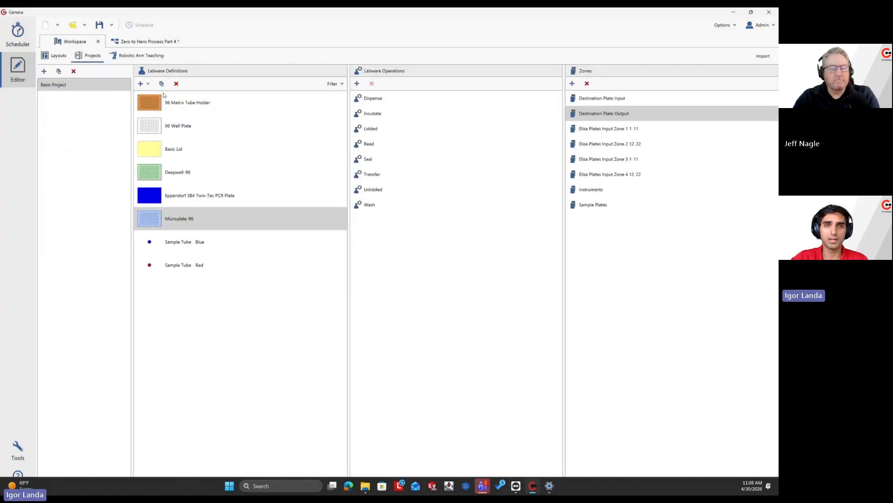
{"action": "double_click", "coordinate": [246, 223]}
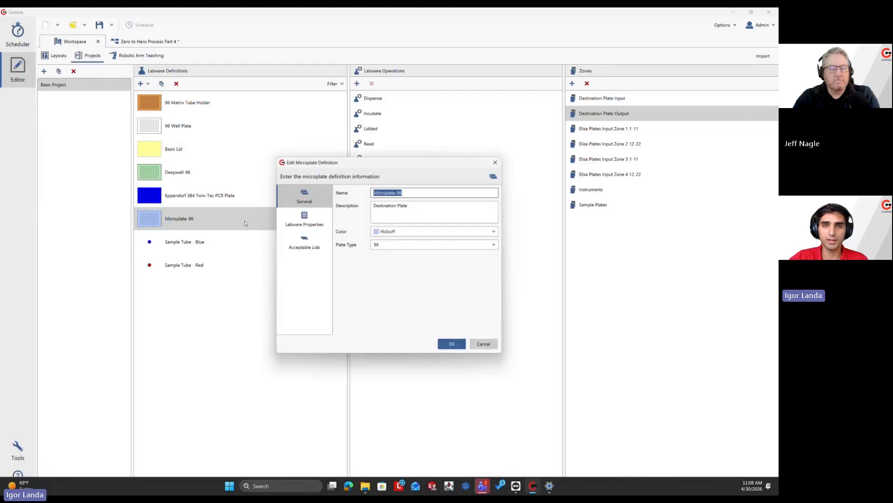
{"action": "left_click", "coordinate": [305, 219]}
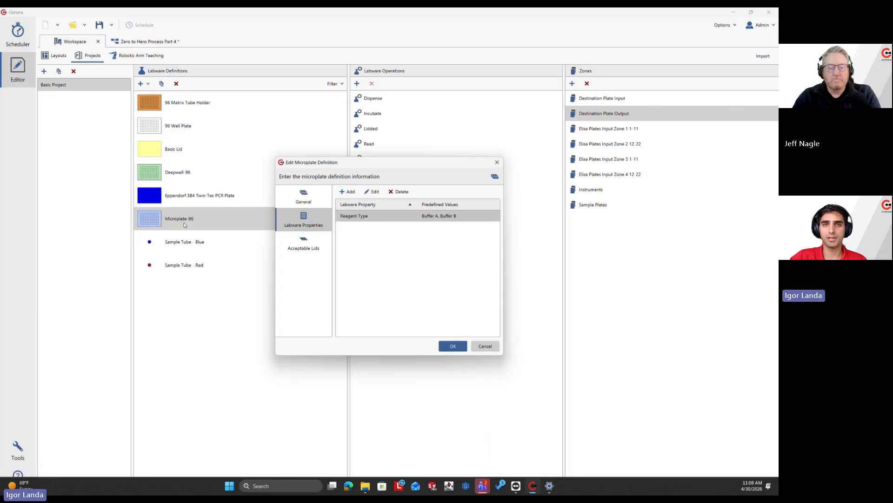
{"action": "double_click", "coordinate": [366, 216]}
{"action": "left_click", "coordinate": [375, 237]}
{"action": "left_click", "coordinate": [372, 245]}
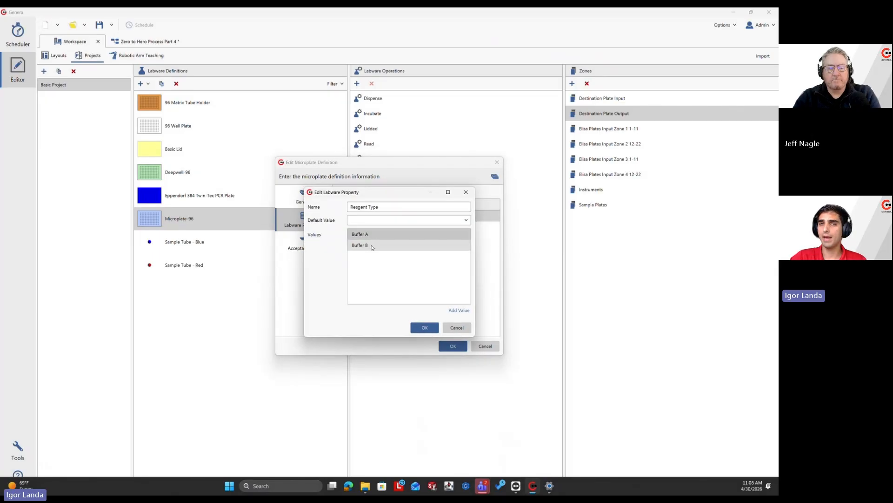
{"action": "left_click", "coordinate": [423, 328]}
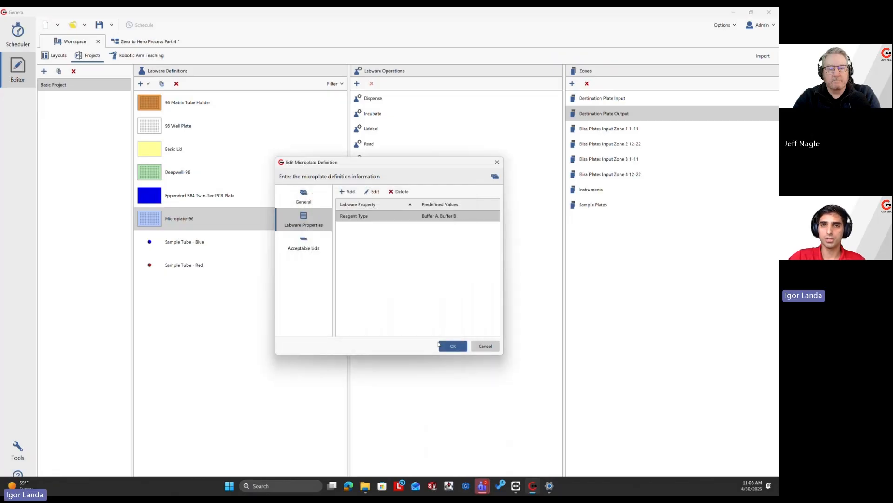
{"action": "left_click", "coordinate": [446, 344]}
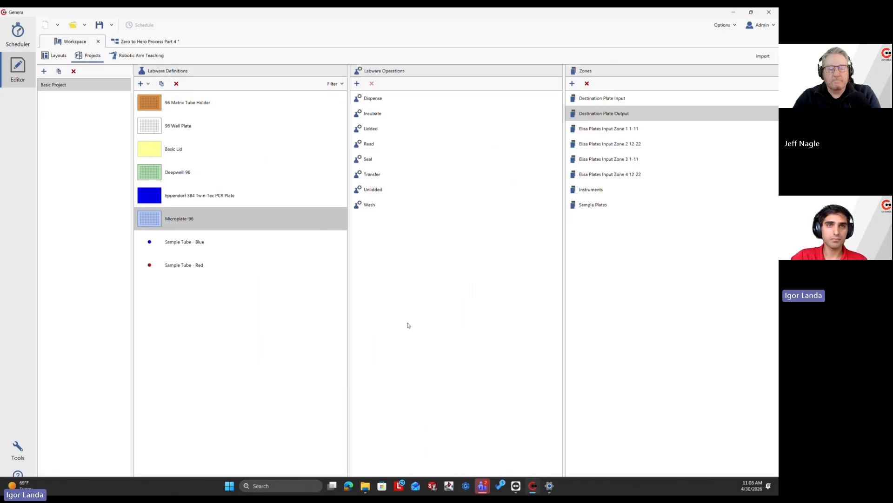
Step: In the "Reagent Type?" decision of Zero to Hero Process Part 4, use the Condition program with the Is Equal? (Strings) method
{"action": "left_click", "coordinate": [153, 42]}
{"action": "double_click", "coordinate": [338, 139]}
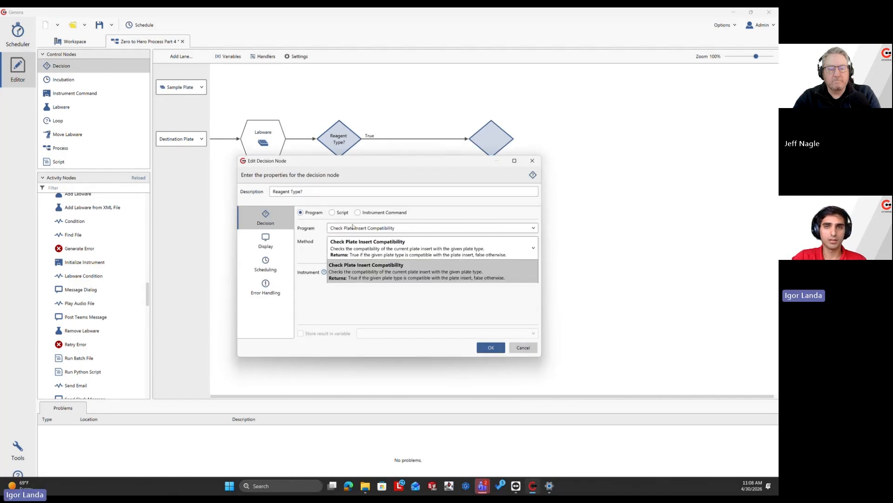
{"action": "left_click", "coordinate": [353, 256]}
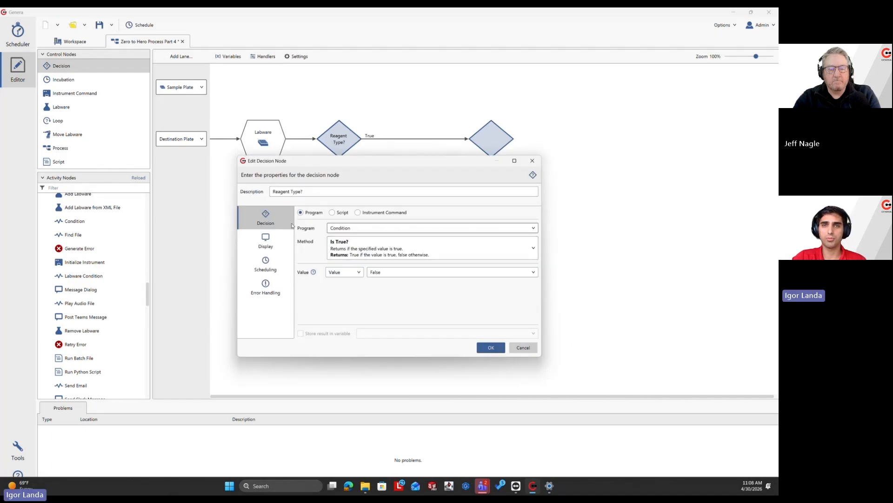
{"action": "left_click", "coordinate": [358, 252]}
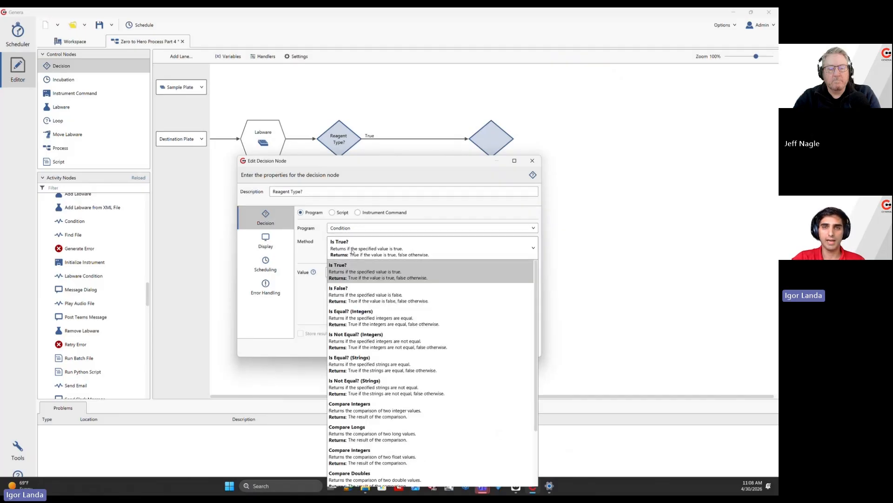
{"action": "left_click", "coordinate": [374, 363]}
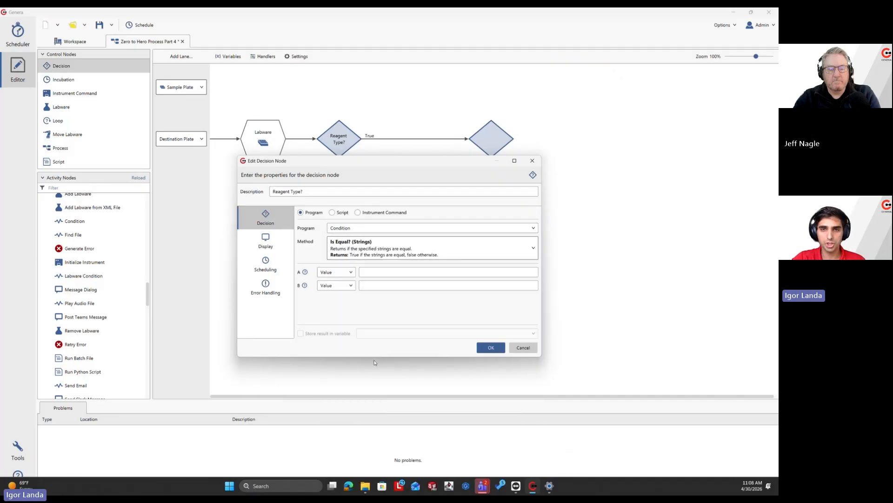
Step: Compare string A, the labware property Reagent Type, with string B, the value "Buffer A", and apply the decision settings
{"action": "left_click", "coordinate": [332, 273]}
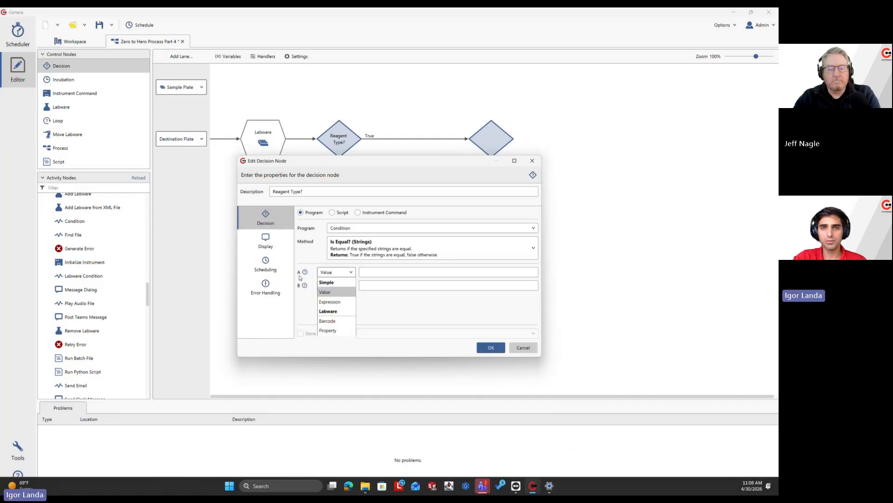
{"action": "mouse_move", "coordinate": [305, 274]}
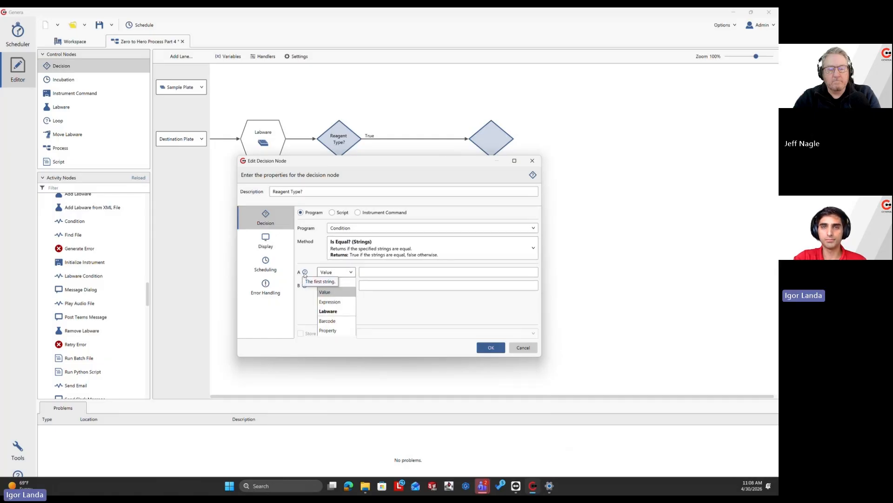
{"action": "left_click", "coordinate": [328, 331]}
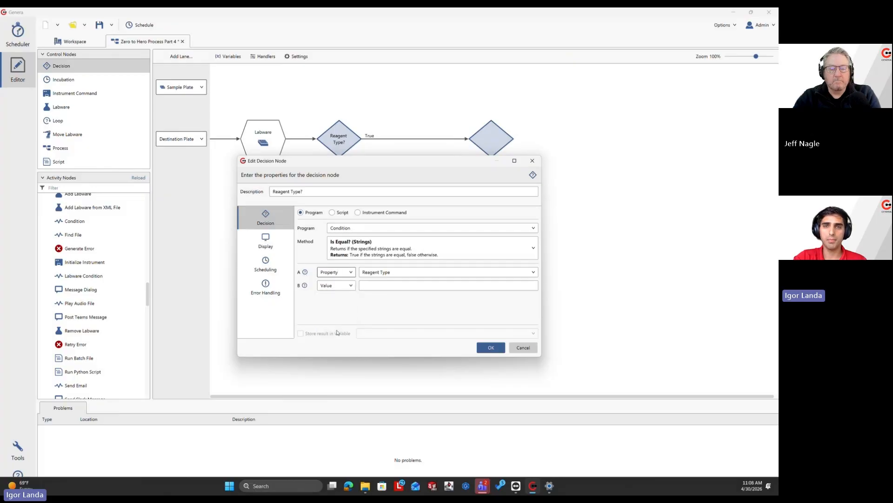
{"action": "left_click", "coordinate": [377, 287]}
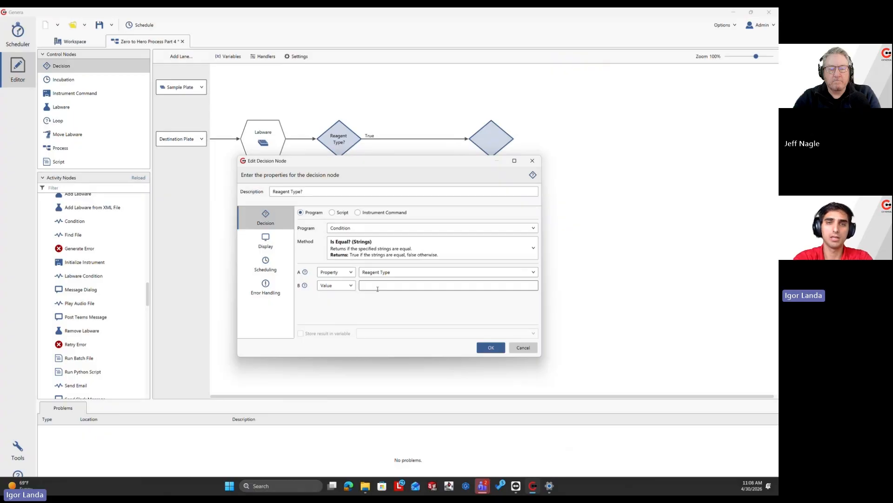
{"action": "type", "text": "B"}
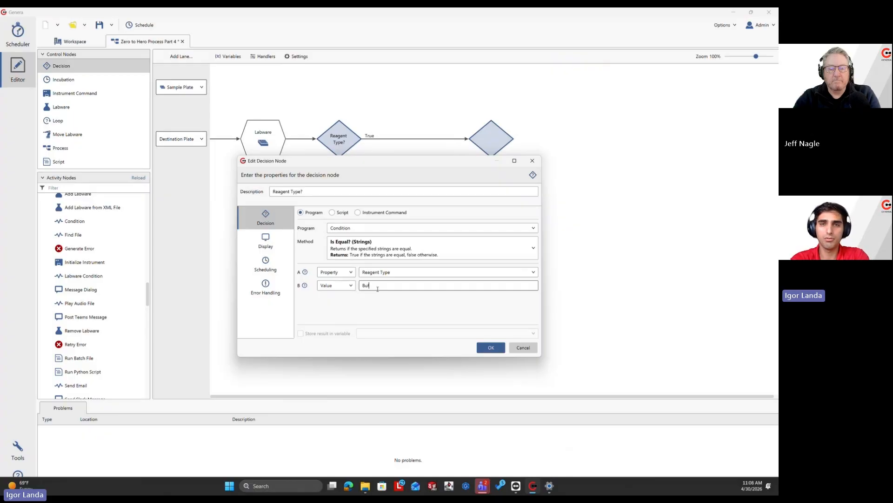
{"action": "type", "text": "uffer A"}
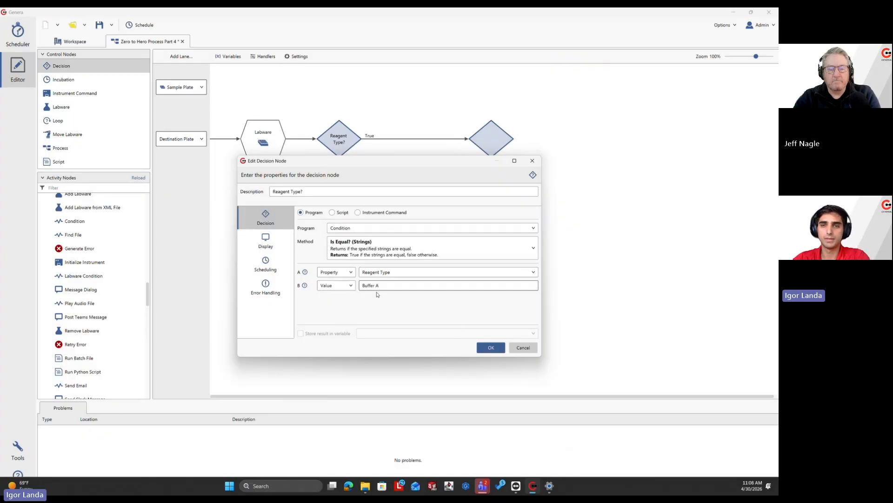
{"action": "left_click", "coordinate": [489, 347]}
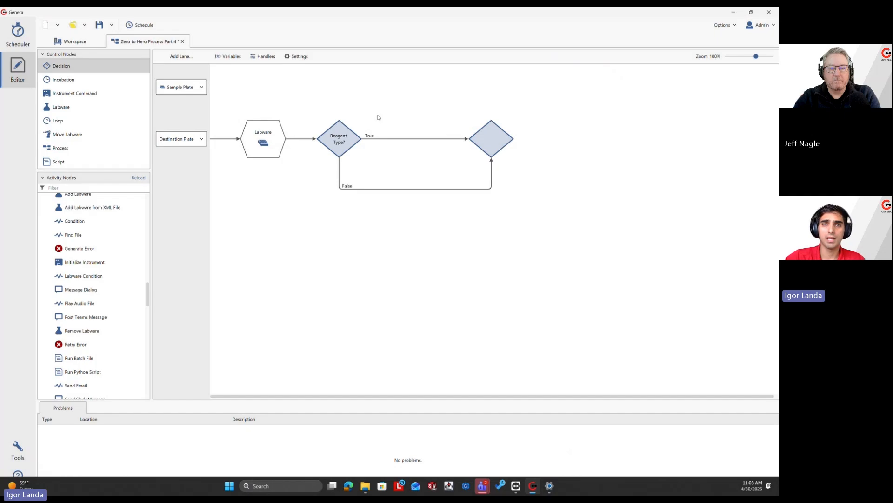
{"action": "left_click", "coordinate": [277, 148]}
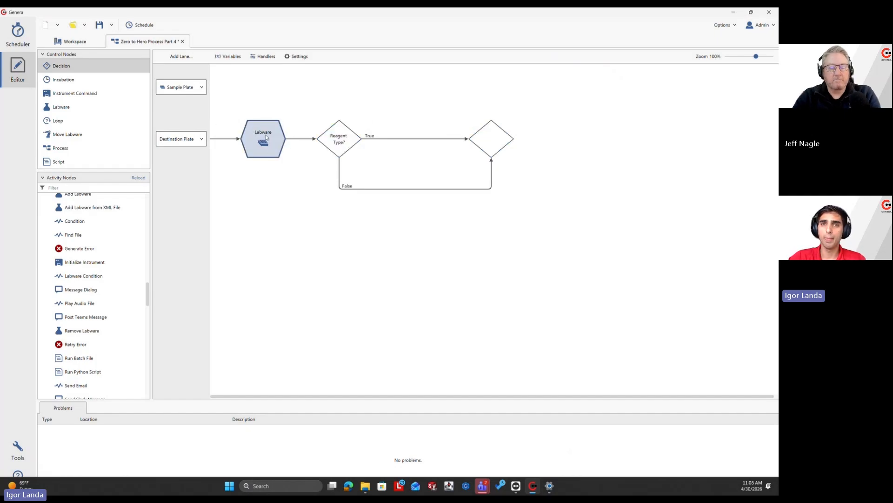
{"action": "left_click", "coordinate": [330, 143]}
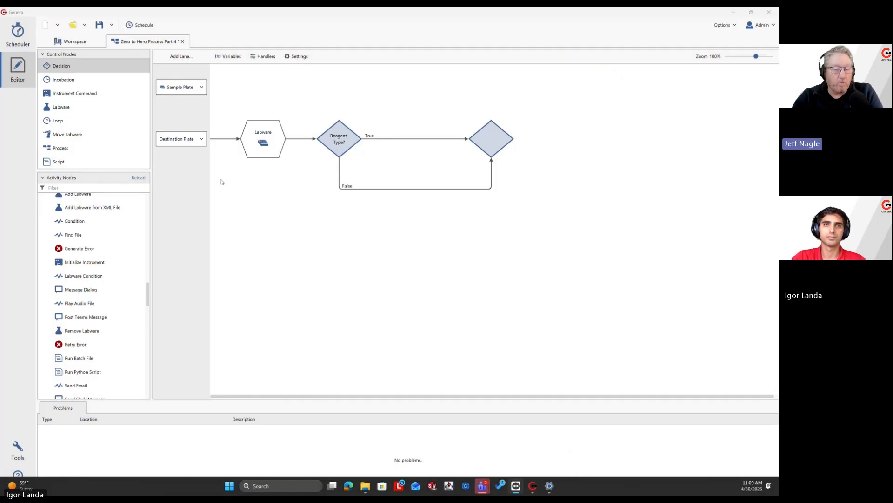
{"action": "left_click_drag", "start_coordinate": [328, 201], "coordinate": [323, 202]}
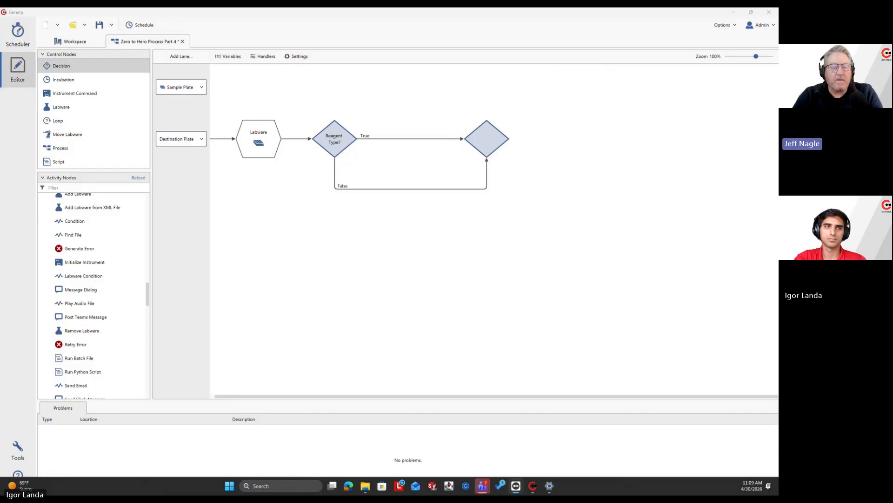
Step: Add a Process node to the True branch of the "Reagent Type?" decision, linked to Add Buffer A.process with batch count 1
{"action": "left_click", "coordinate": [75, 153]}
{"action": "left_click_drag", "start_coordinate": [75, 153], "coordinate": [390, 149]}
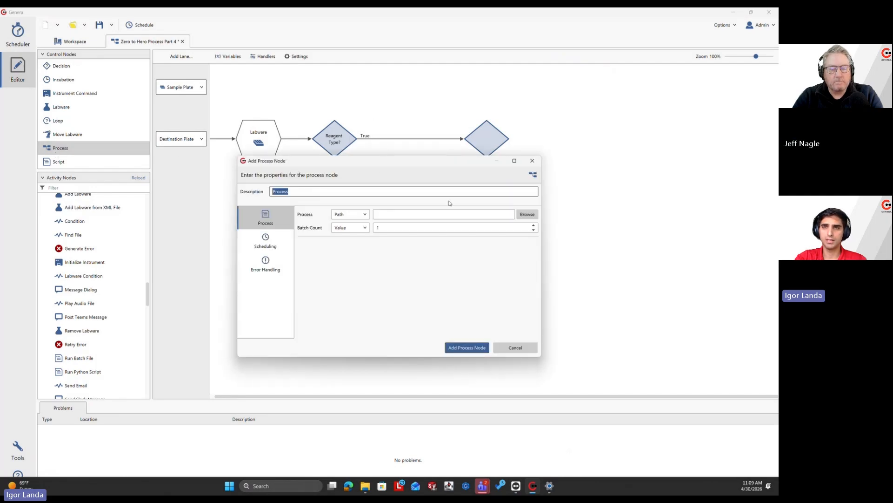
{"action": "left_click", "coordinate": [525, 214]}
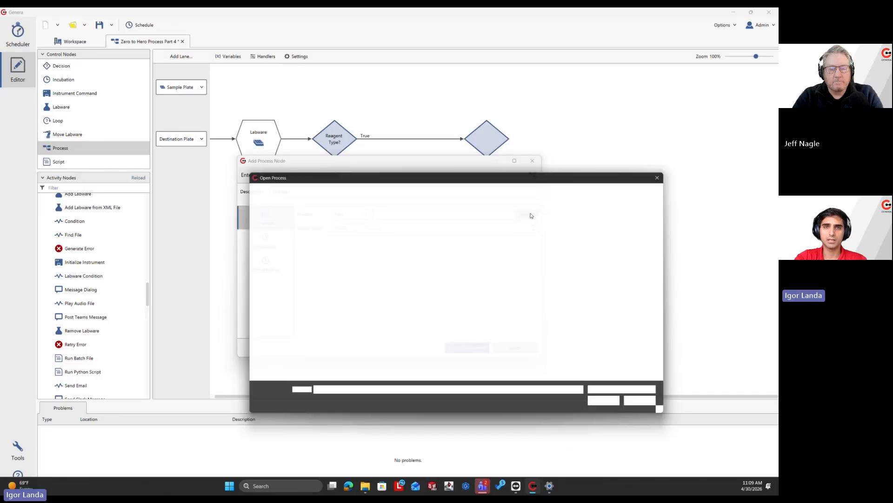
{"action": "left_click", "coordinate": [346, 228]}
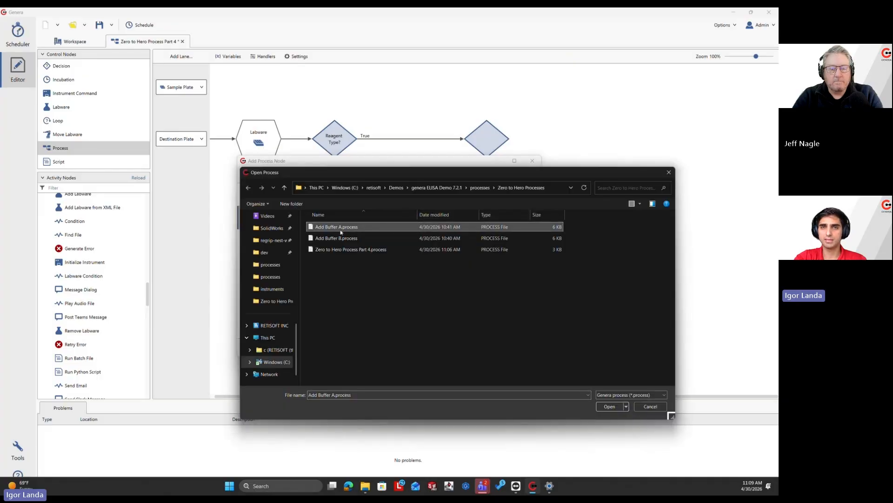
{"action": "left_click", "coordinate": [339, 238]}
{"action": "left_click", "coordinate": [341, 228]}
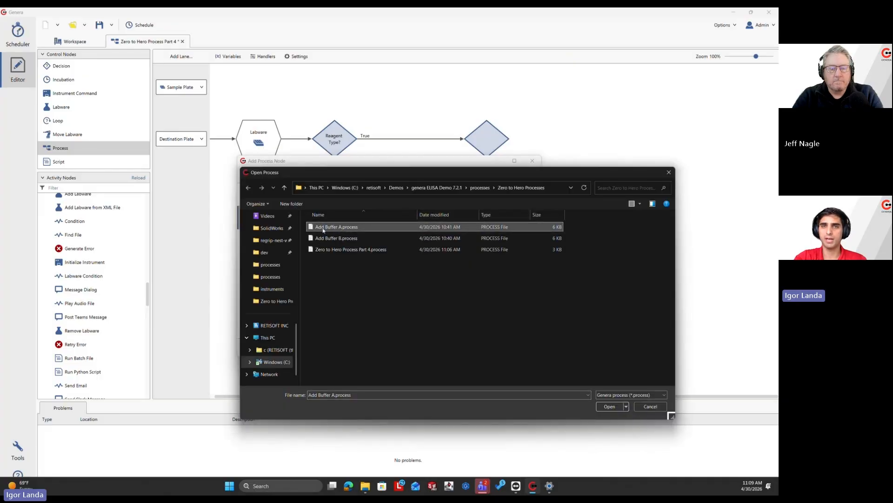
{"action": "left_click", "coordinate": [328, 239]}
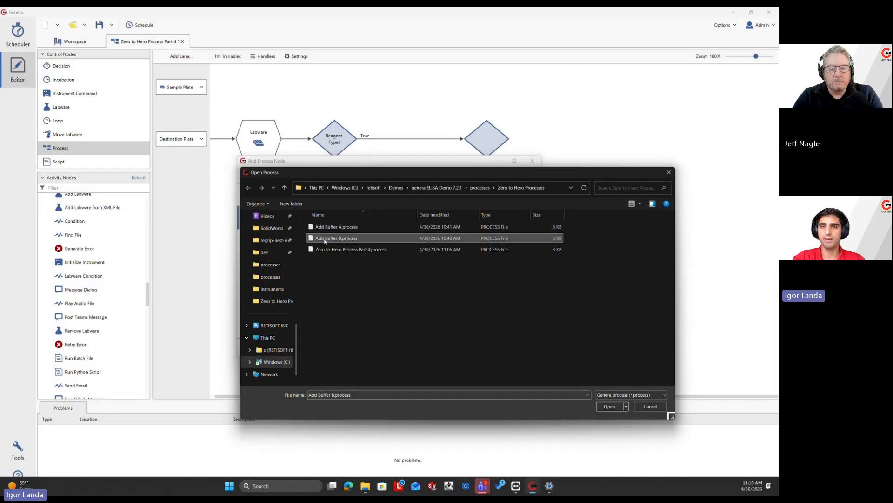
{"action": "double_click", "coordinate": [334, 227]}
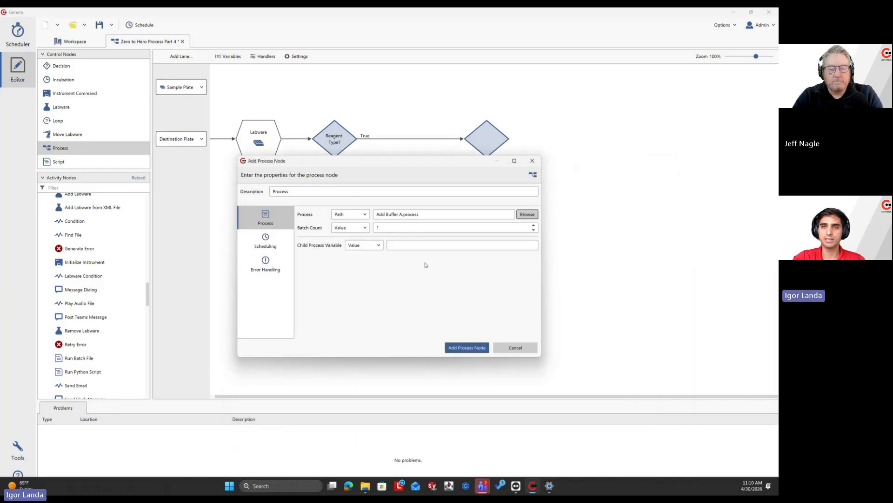
{"action": "left_click", "coordinate": [368, 245]}
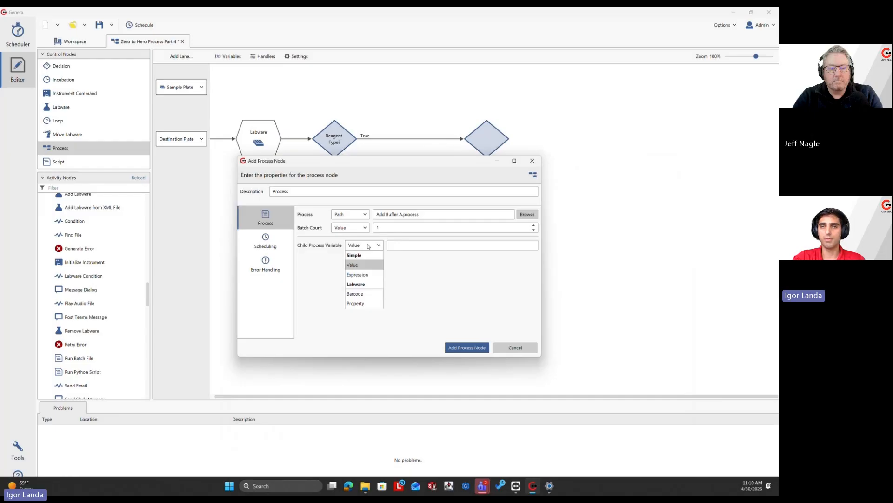
{"action": "left_click", "coordinate": [368, 245]}
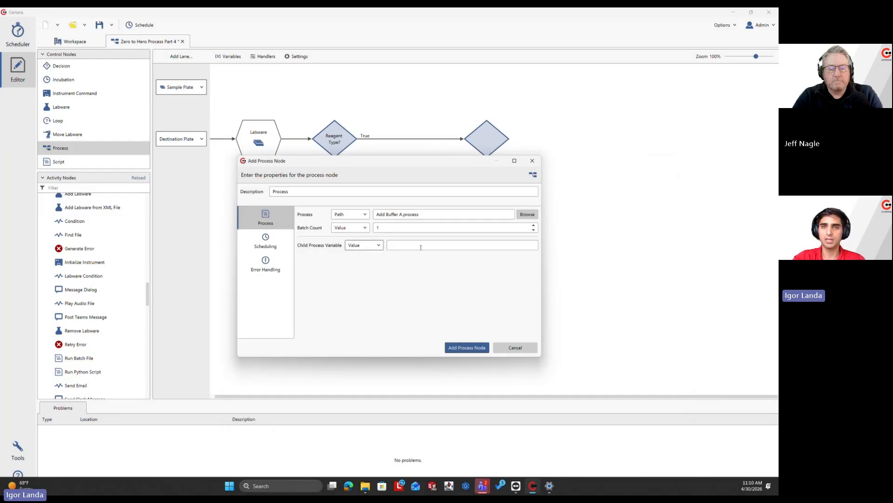
{"action": "left_click", "coordinate": [463, 347]}
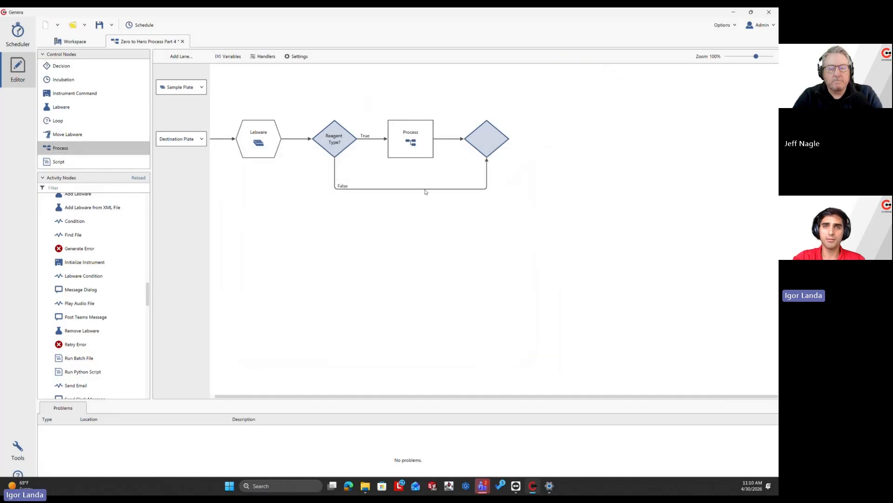
Step: Set the description of the Process node on the True branch to "Add Buffer A"
{"action": "double_click", "coordinate": [422, 144]}
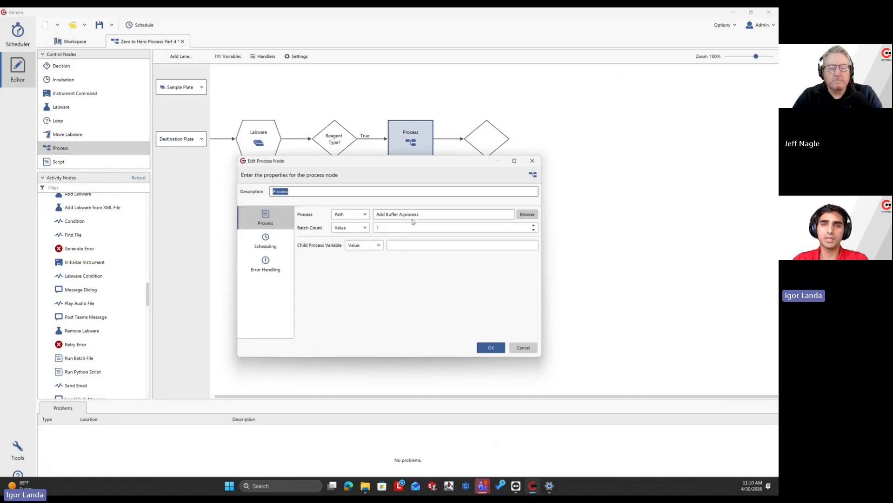
{"action": "type", "text": "Add Buffer"}
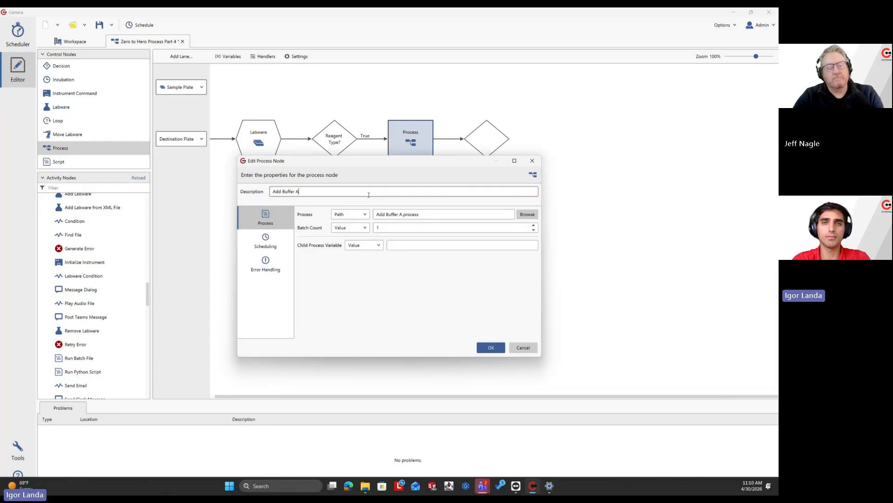
{"action": "type", "text": " A"}
{"action": "key", "text": "Return"}
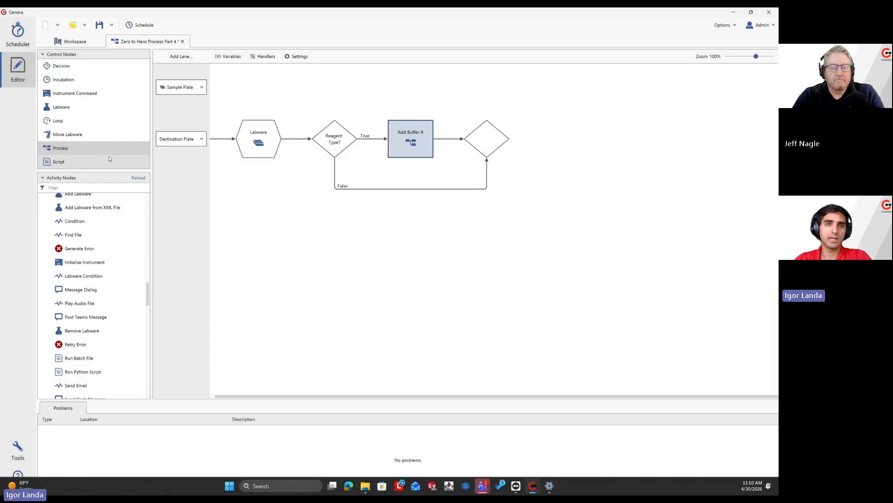
Step: Add a Process node described "Add Buffer B" to the decision's False branch, linked to Add Buffer B.process
{"action": "left_click_drag", "start_coordinate": [89, 148], "coordinate": [404, 198]}
{"action": "type", "text": "Ad"}
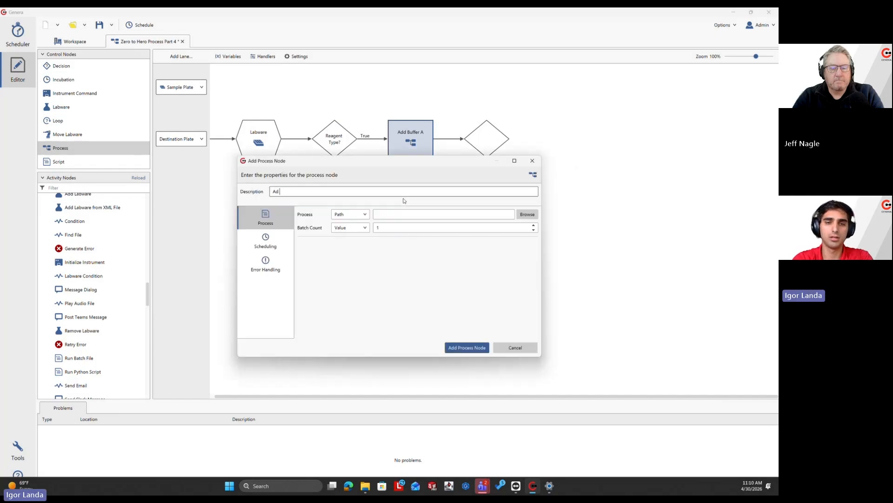
{"action": "type", "text": "d Buffer B"}
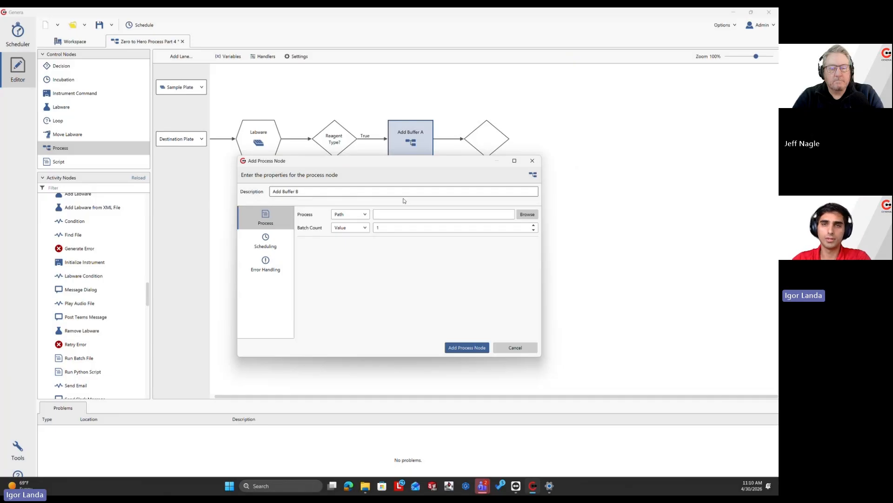
{"action": "left_click", "coordinate": [528, 214]}
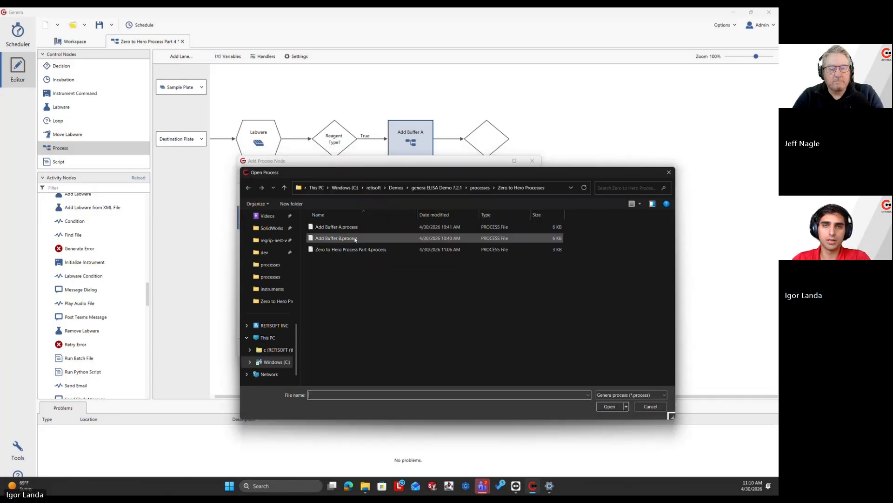
{"action": "double_click", "coordinate": [351, 240]}
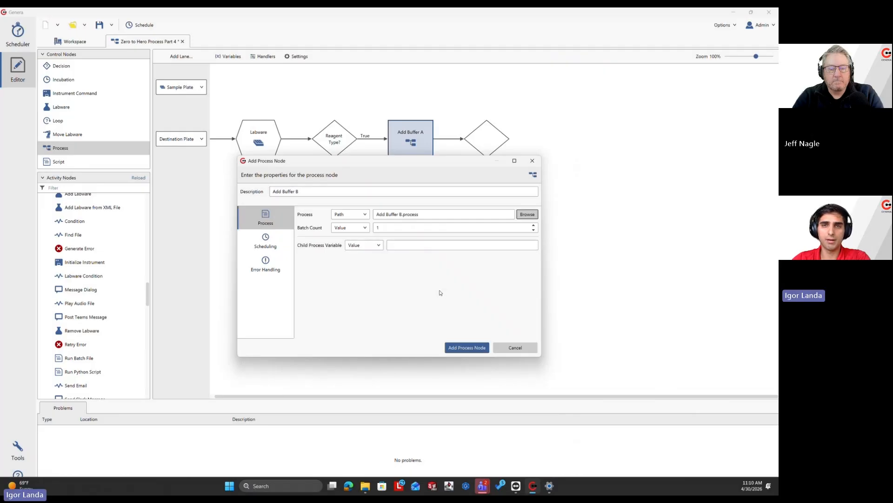
{"action": "left_click", "coordinate": [466, 347]}
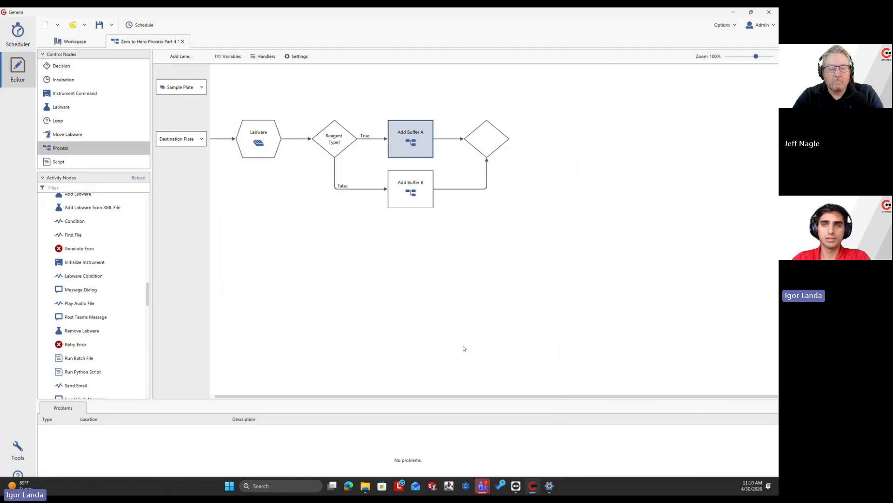
Step: Open the subprocess behind the Add Buffer A node and examine its sequence of nodes
{"action": "right_click", "coordinate": [403, 142]}
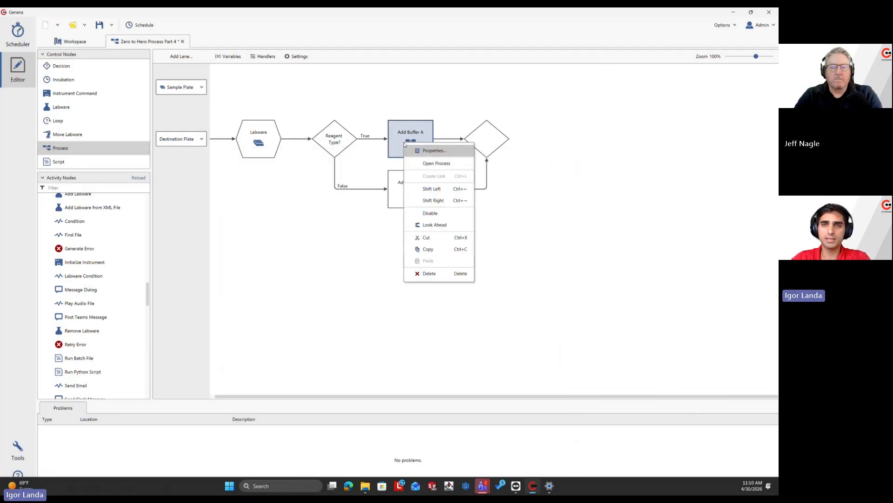
{"action": "left_click", "coordinate": [418, 166]}
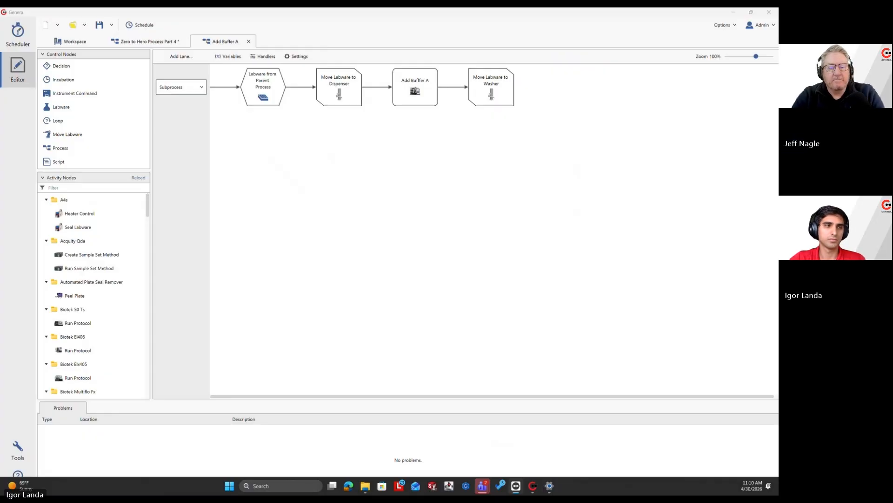
{"action": "left_click", "coordinate": [138, 43]}
{"action": "left_click", "coordinate": [201, 42]}
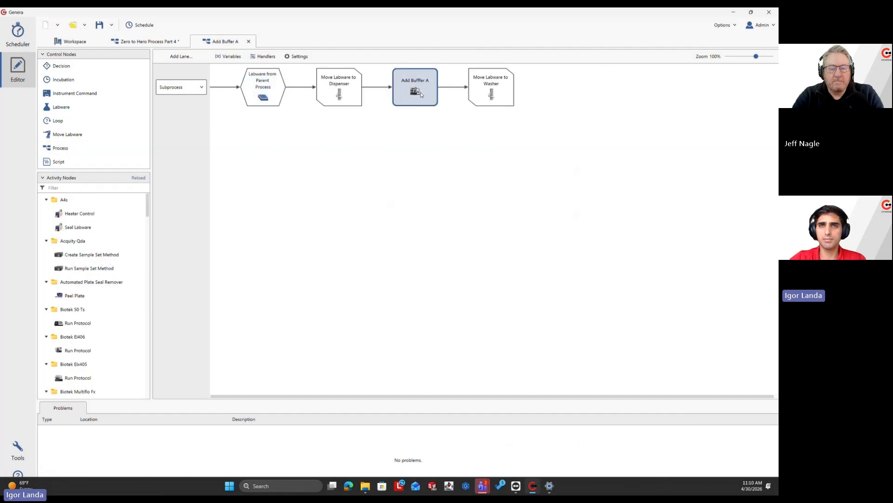
Step: Return to Zero to Hero Process Part 4 and open the subprocess behind the Add Buffer B node
{"action": "left_click", "coordinate": [150, 42]}
{"action": "right_click", "coordinate": [409, 193]}
{"action": "left_click", "coordinate": [425, 211]}
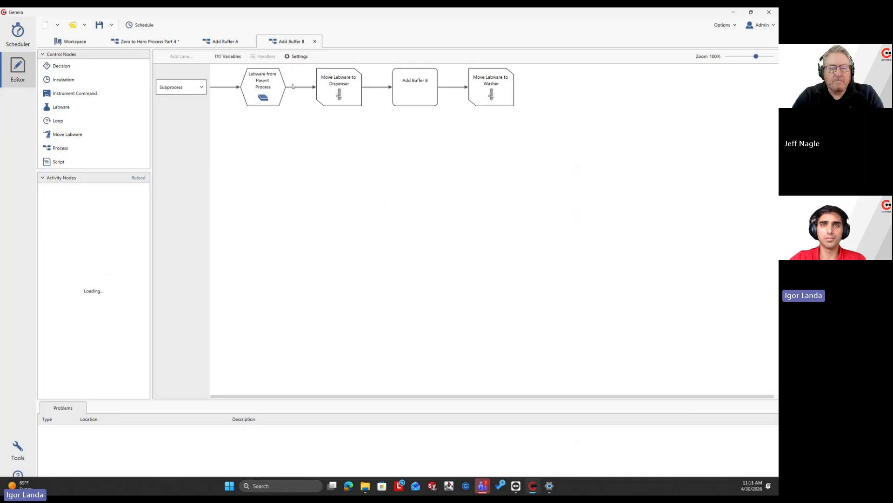
Step: Compare the Add Buffer B and Add Buffer A subprocesses, and close both to return to Zero to Hero Process Part 4
{"action": "left_click", "coordinate": [413, 99]}
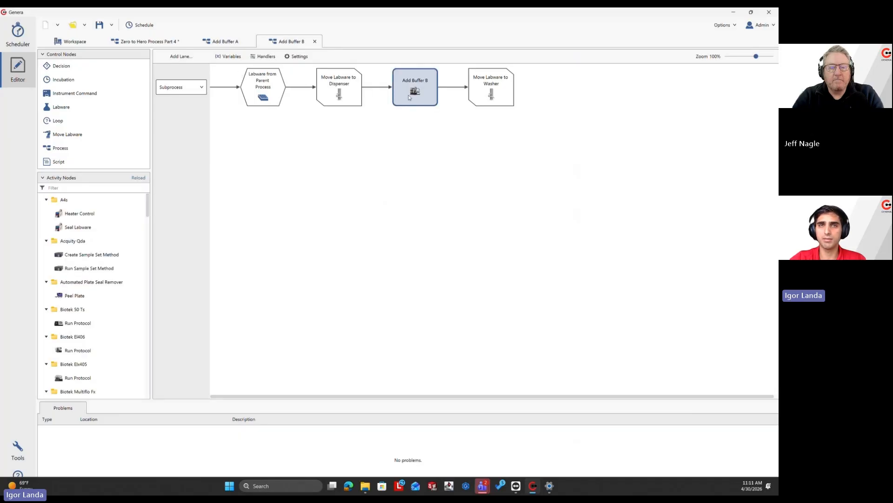
{"action": "left_click", "coordinate": [217, 43]}
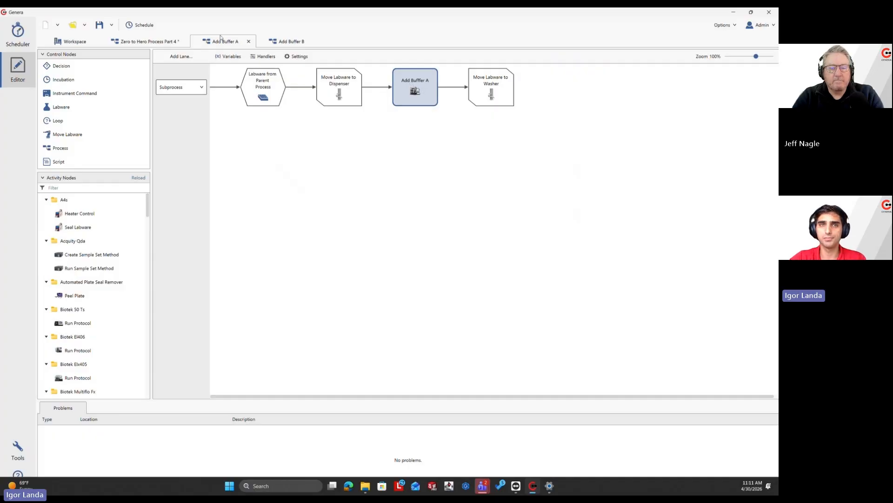
{"action": "left_click", "coordinate": [248, 41]}
{"action": "left_click", "coordinate": [249, 41]}
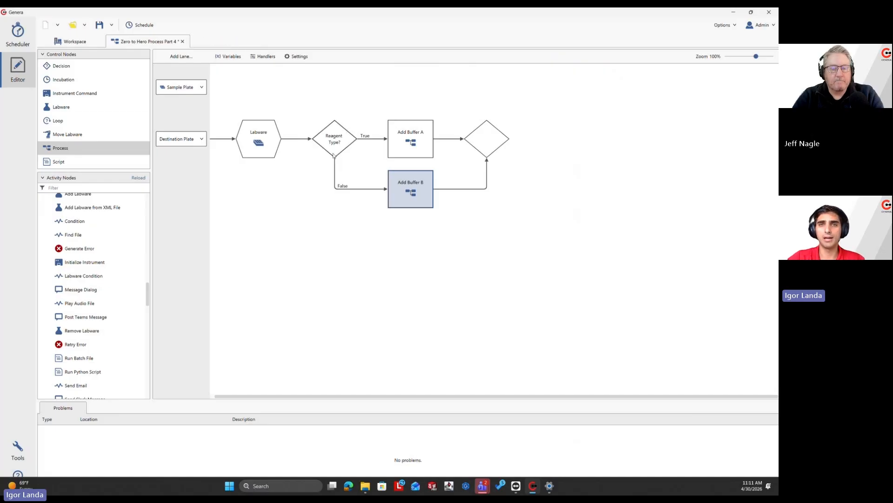
{"action": "mouse_move", "coordinate": [333, 155]}
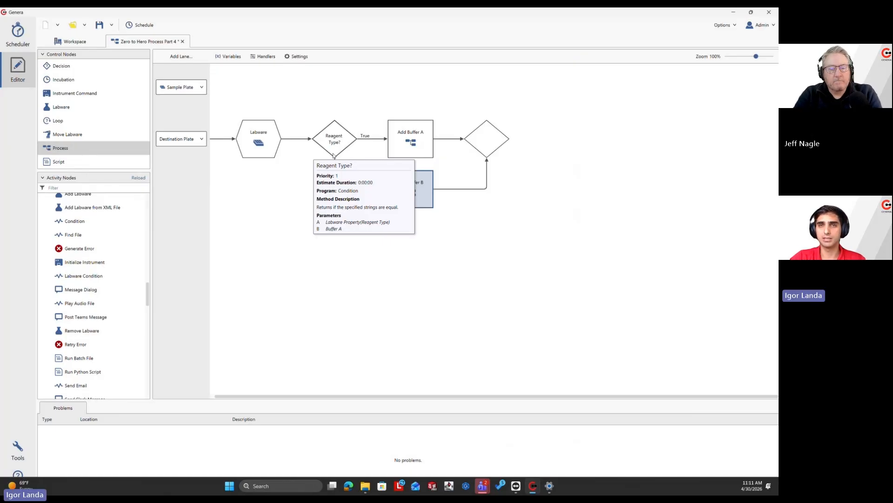
{"action": "left_click", "coordinate": [360, 148]}
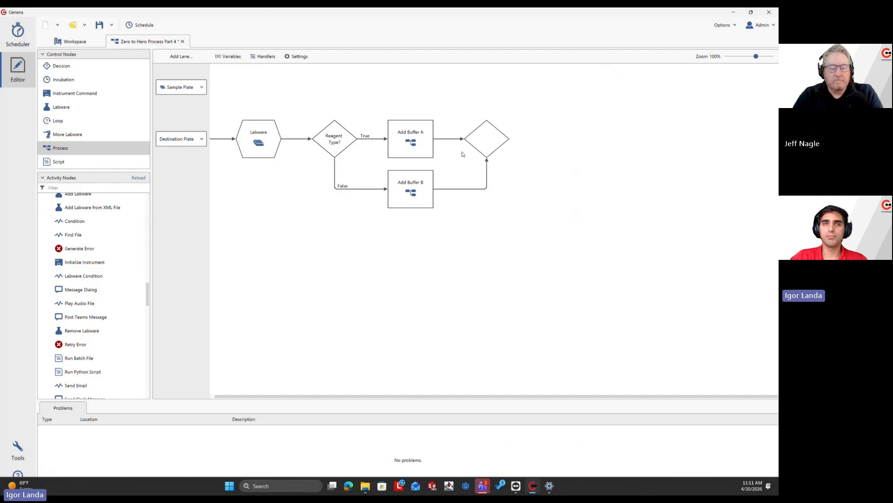
Step: Add a Loop node with a count of 1 after the merge point of the Reagent Type? decision
{"action": "left_click", "coordinate": [69, 122]}
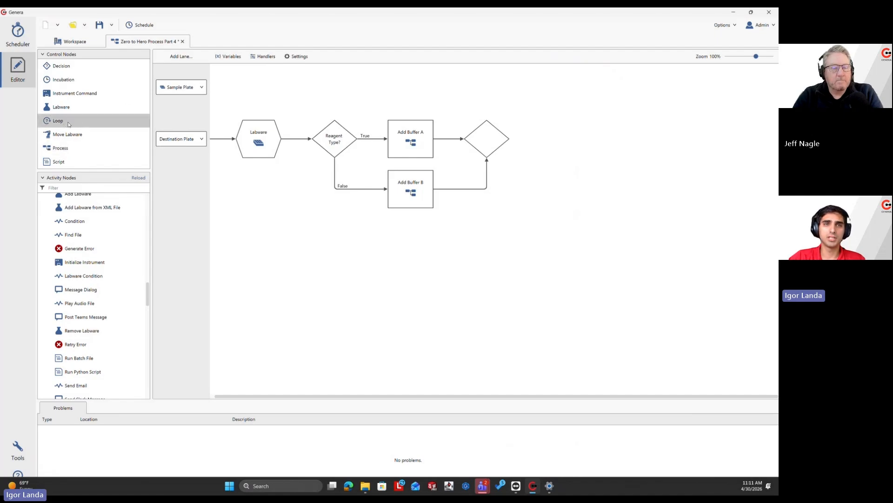
{"action": "left_click_drag", "start_coordinate": [70, 124], "coordinate": [520, 143]}
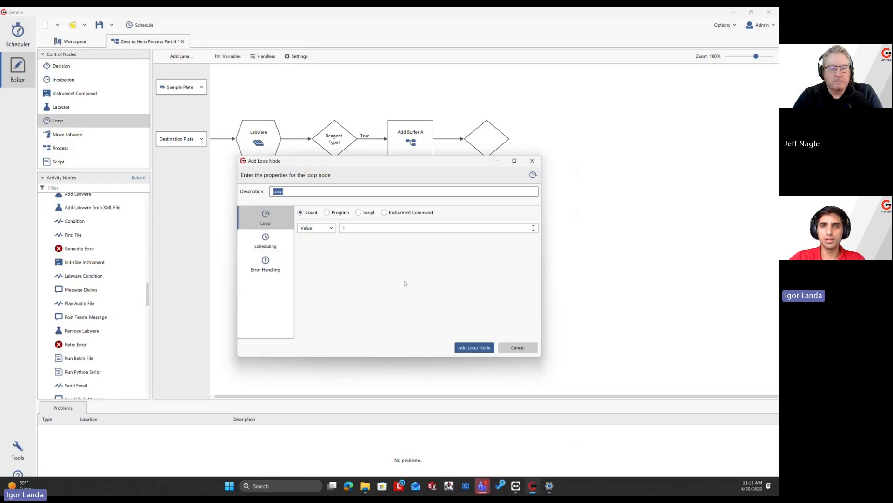
{"action": "left_click", "coordinate": [474, 347]}
{"action": "scroll", "coordinate": [484, 214], "scroll_direction": "right", "scroll_amount": 3}
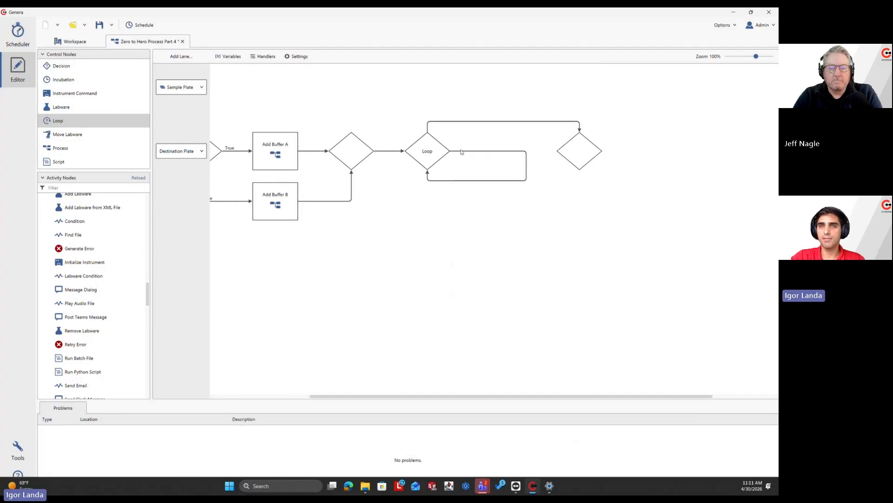
Step: Examine the Loop node's Count, Program, Script and Instrument Command options, including the Condition program, and keep it on Count
{"action": "double_click", "coordinate": [419, 150]}
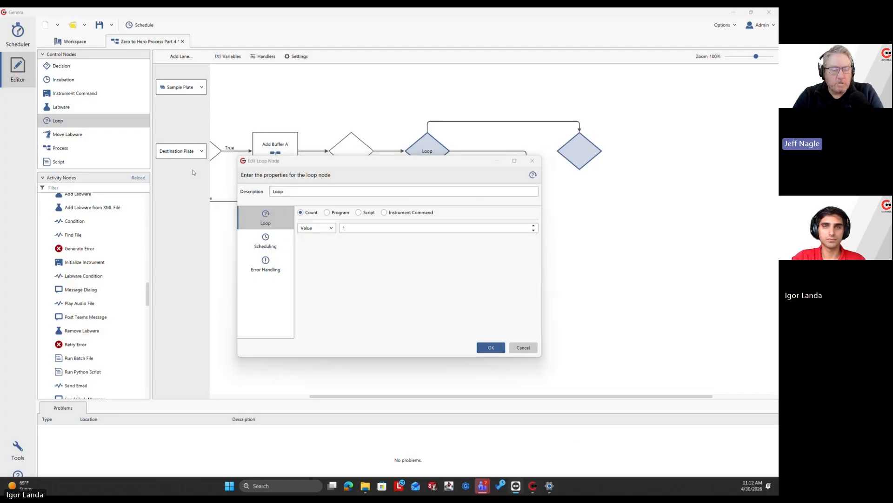
{"action": "left_click", "coordinate": [334, 213]}
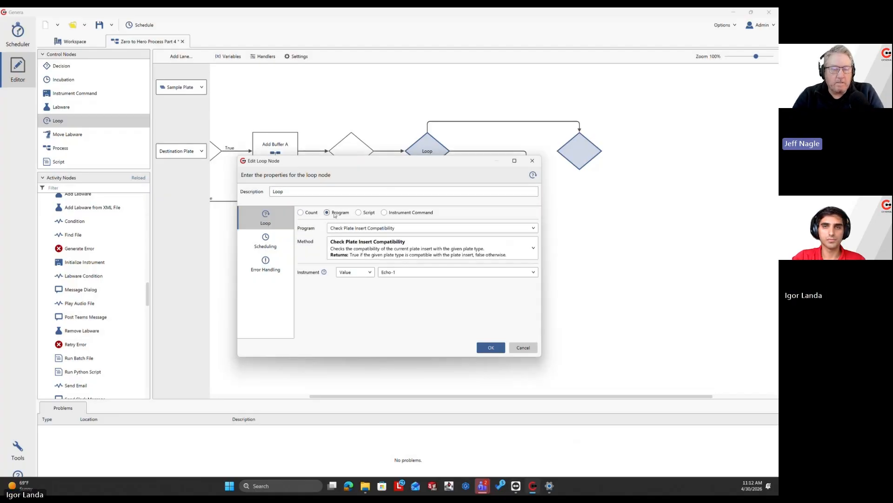
{"action": "left_click", "coordinate": [372, 215]}
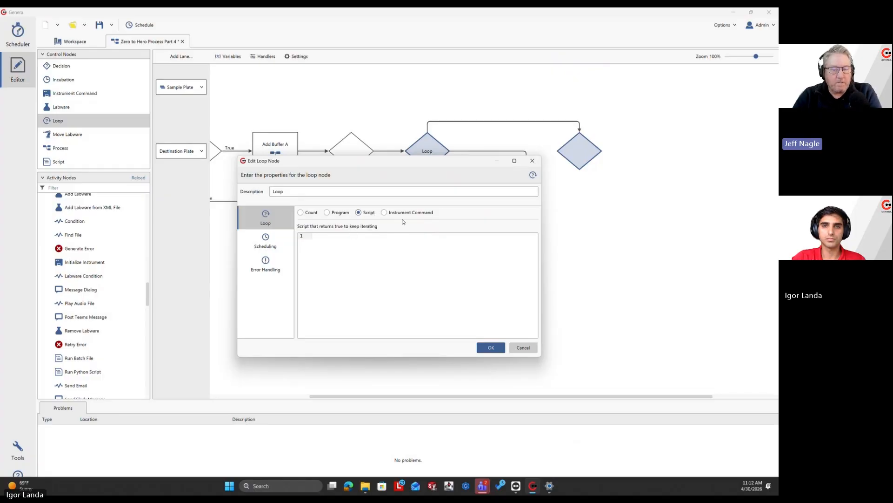
{"action": "left_click", "coordinate": [315, 213]}
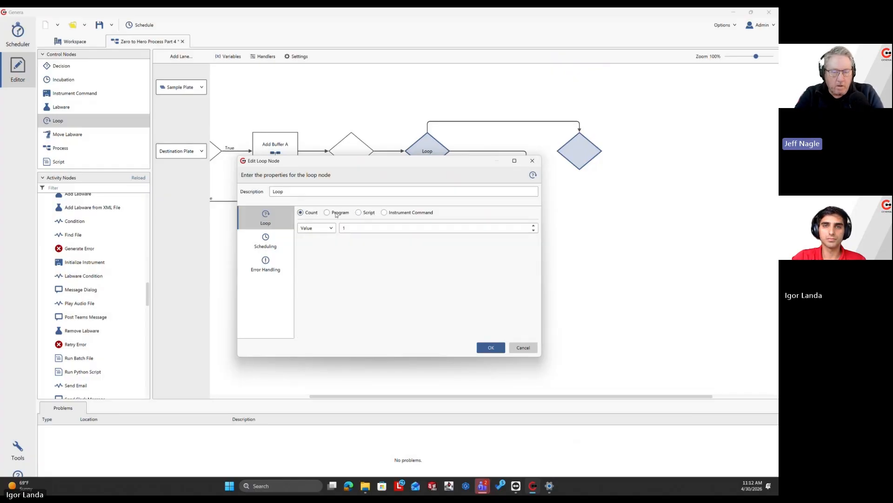
{"action": "left_click", "coordinate": [335, 215]}
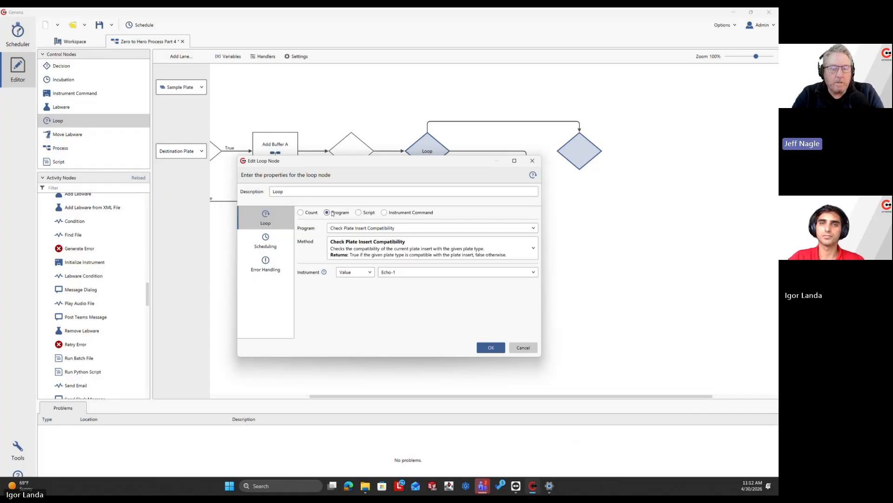
{"action": "left_click", "coordinate": [354, 228]}
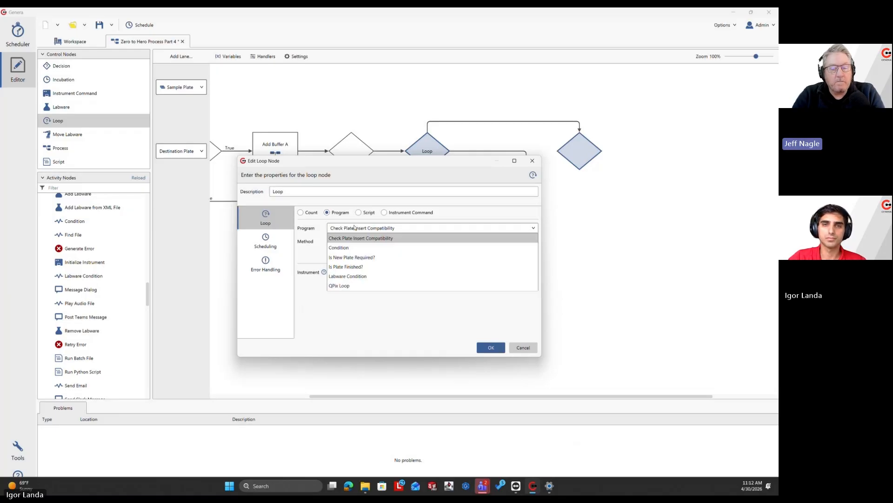
{"action": "left_click", "coordinate": [357, 244]}
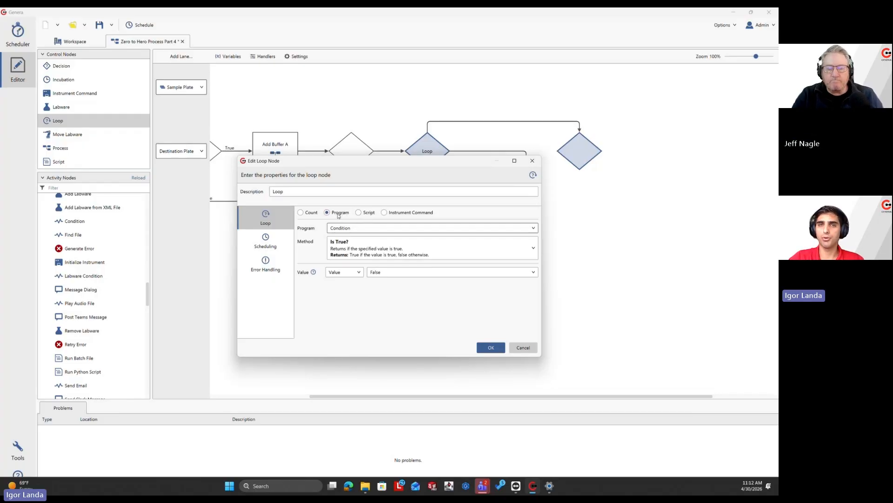
{"action": "left_click", "coordinate": [358, 212]}
{"action": "left_click", "coordinate": [384, 212]}
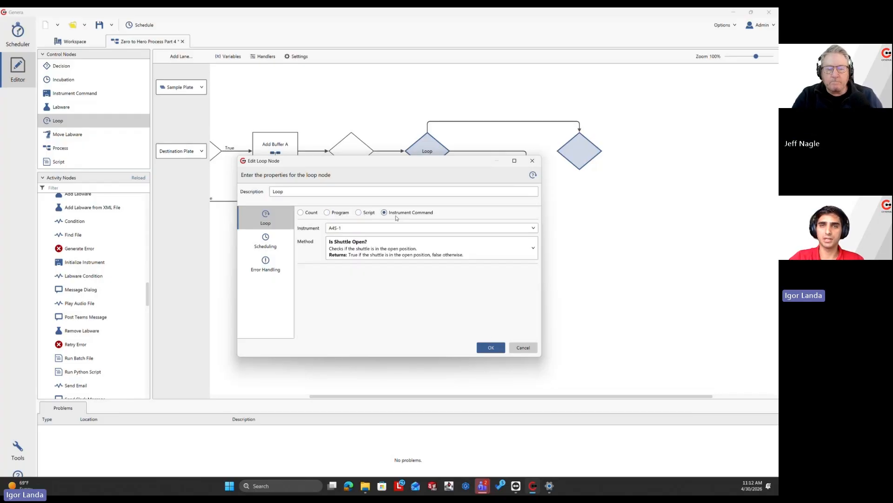
{"action": "left_click", "coordinate": [311, 213]}
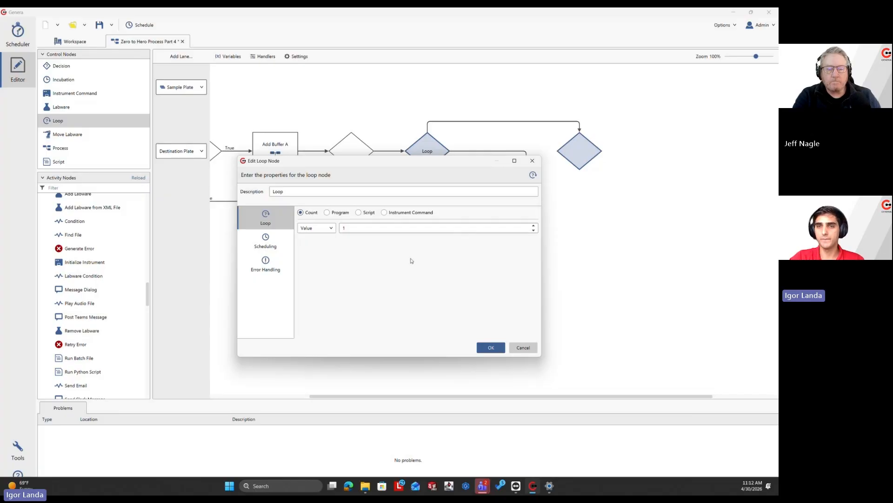
{"action": "left_click", "coordinate": [492, 348]}
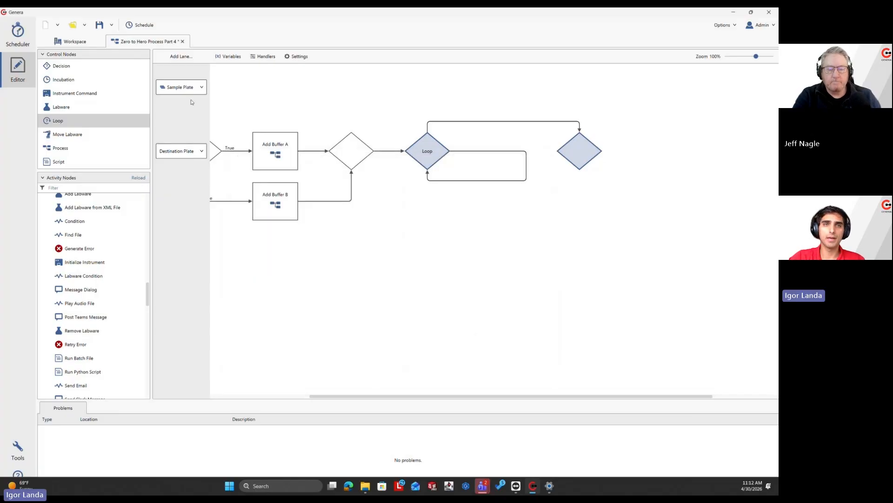
Step: Start a new process variable named "Plate Washing" with the description "This indicates how many plate washing steps there should be"
{"action": "left_click", "coordinate": [228, 56]}
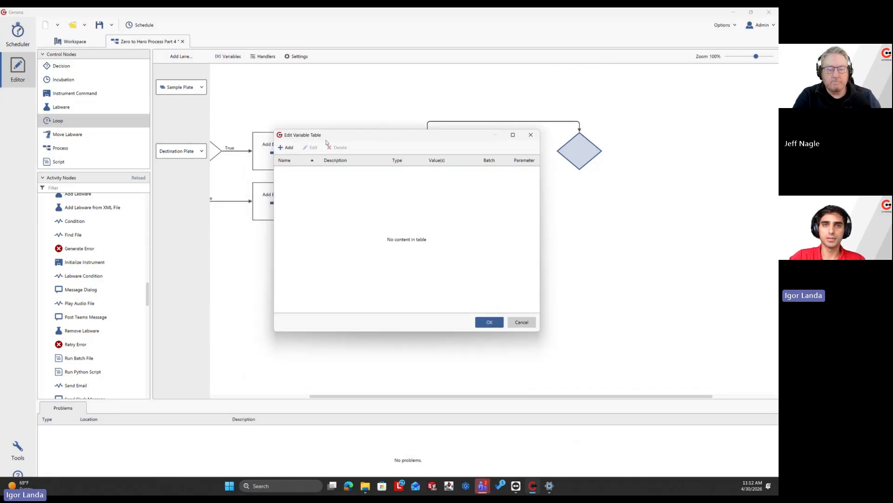
{"action": "left_click", "coordinate": [286, 148]}
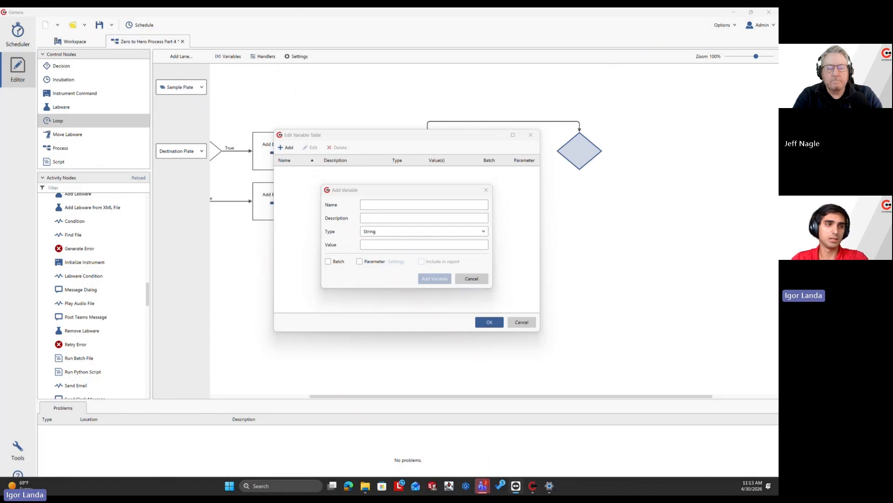
{"action": "left_click", "coordinate": [385, 204]}
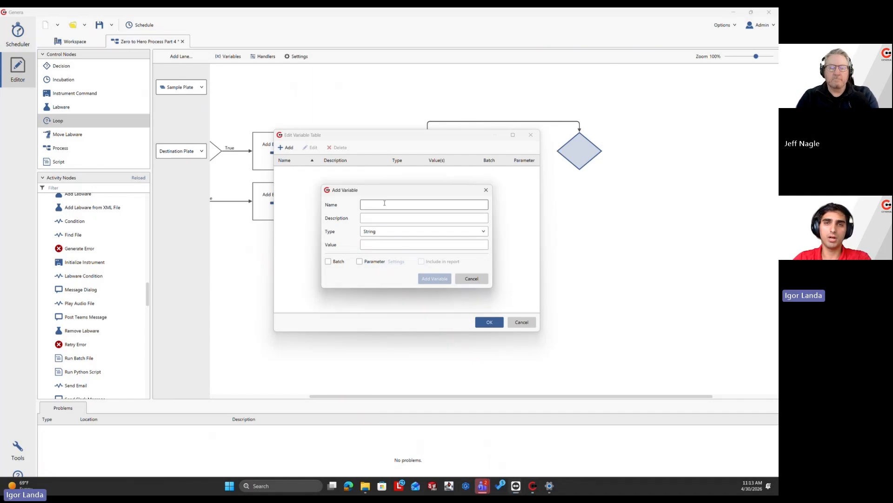
{"action": "type", "text": "Plate Washing"}
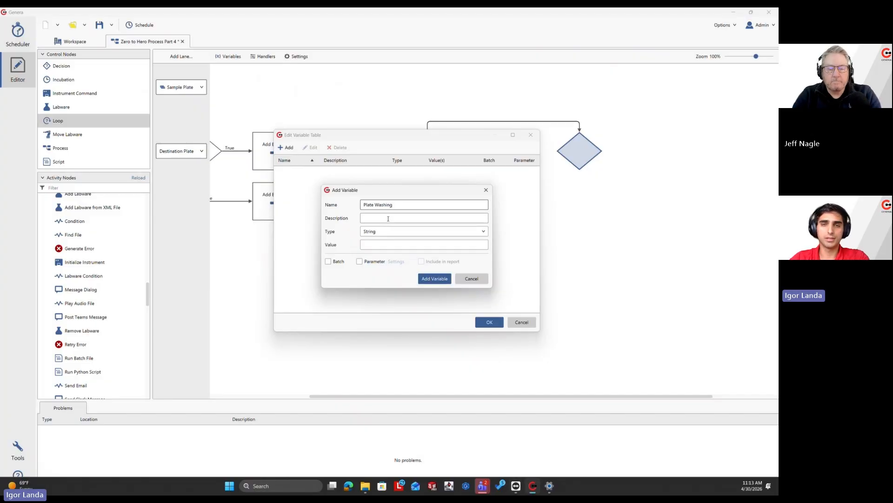
{"action": "left_click", "coordinate": [393, 218]}
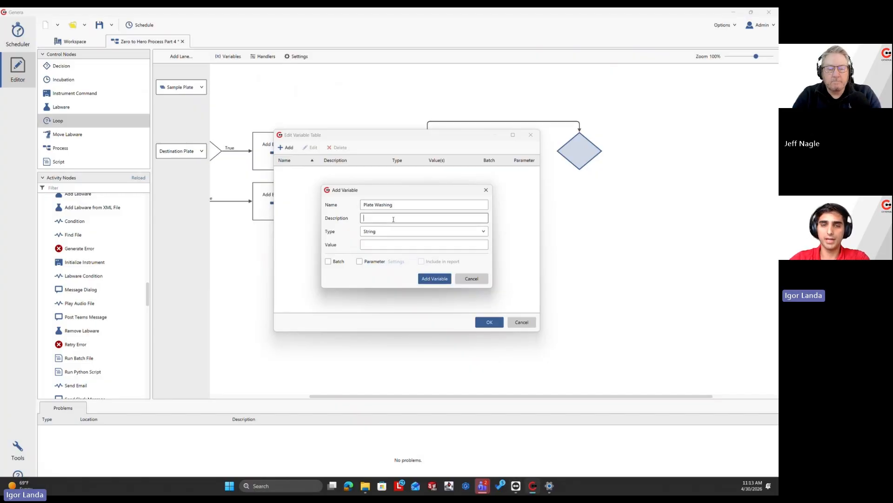
{"action": "type", "text": "This "}
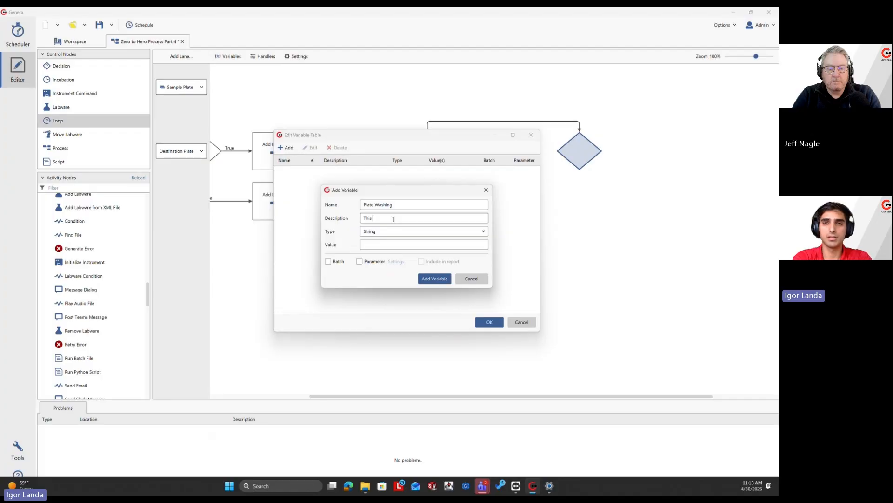
{"action": "type", "text": "indicates "}
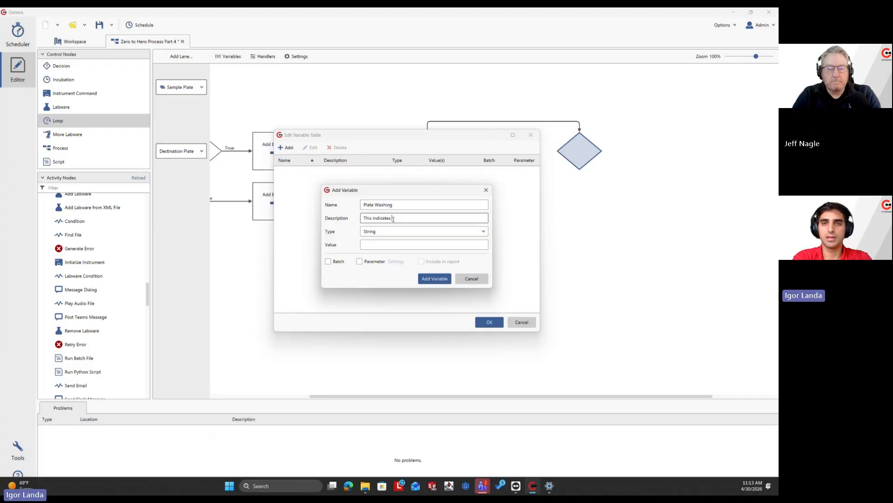
{"action": "type", "text": "how many pl"}
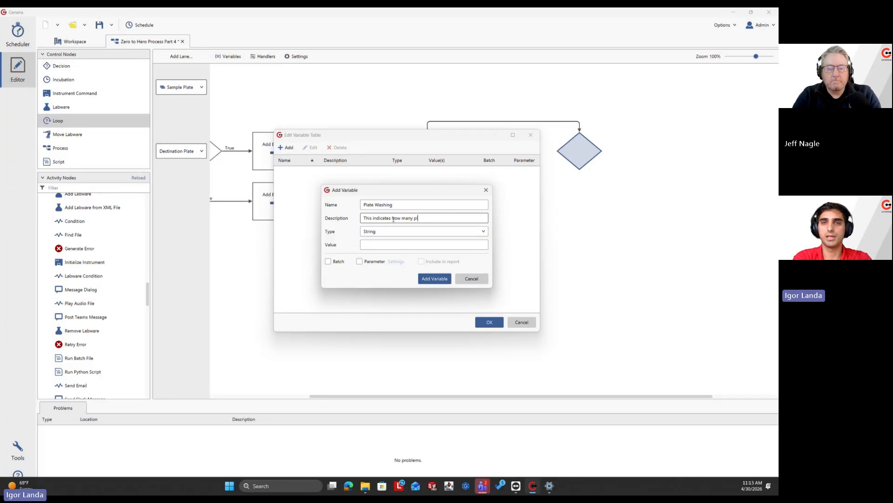
{"action": "type", "text": "ate washing steps there should be"}
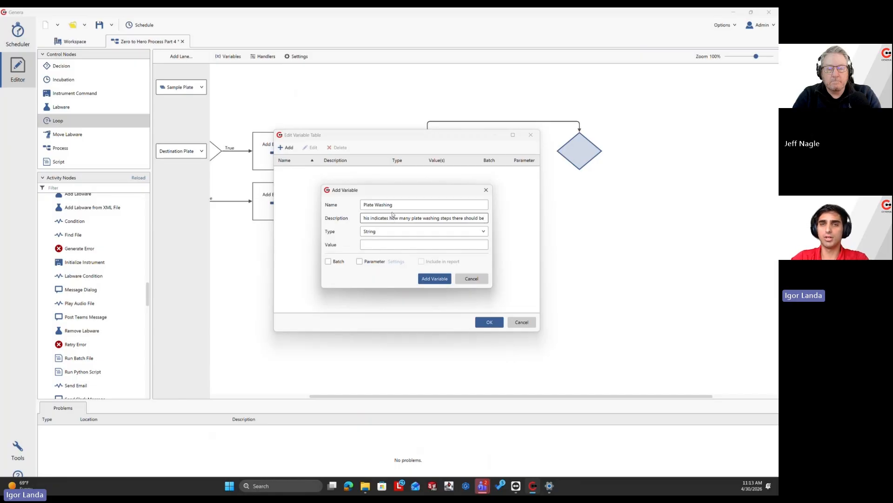
{"action": "key", "text": "ctrl+a"}
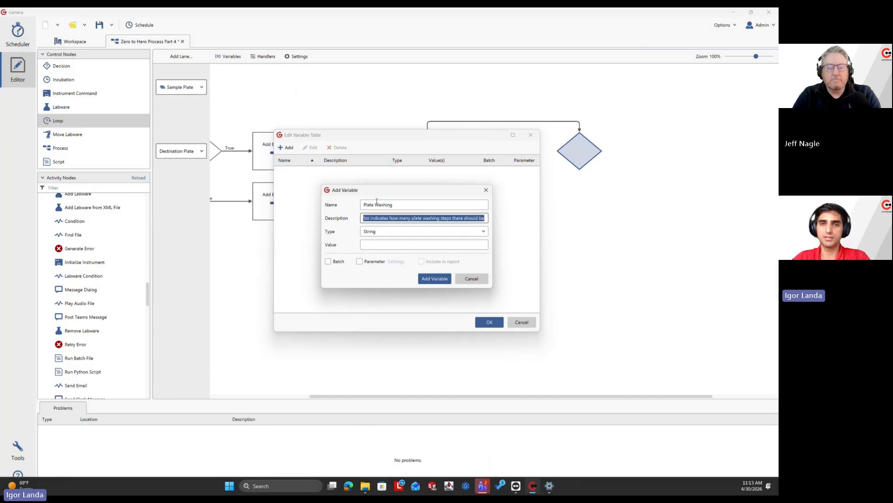
Step: Make the Plate Washing variable an Integer with value 1, mark it as a parameter, and add it to the variable table
{"action": "left_click", "coordinate": [378, 232]}
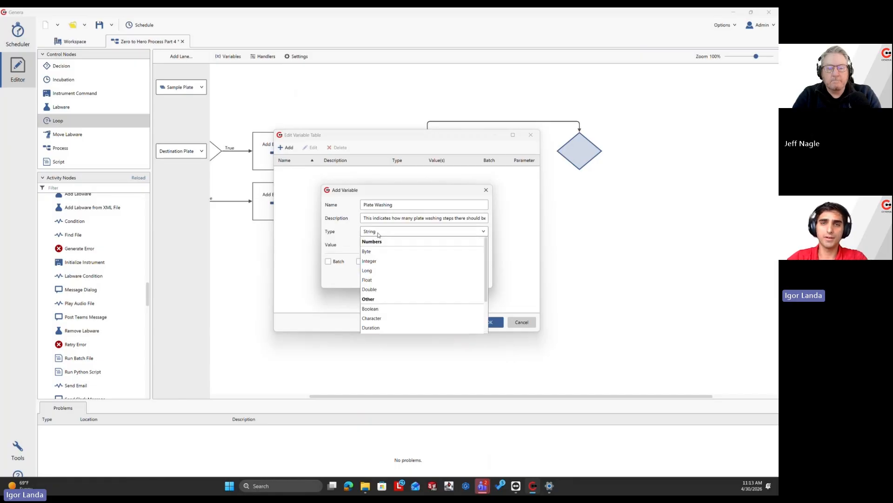
{"action": "left_click", "coordinate": [382, 262]}
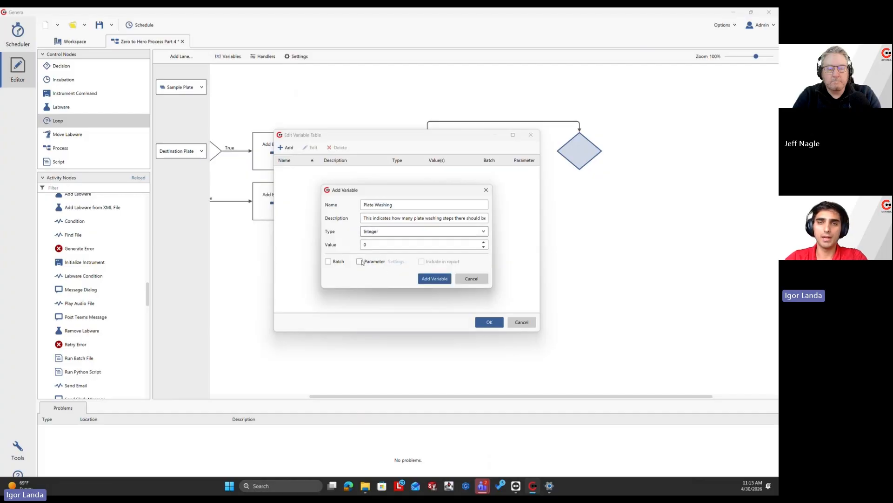
{"action": "key", "text": "Tab"}
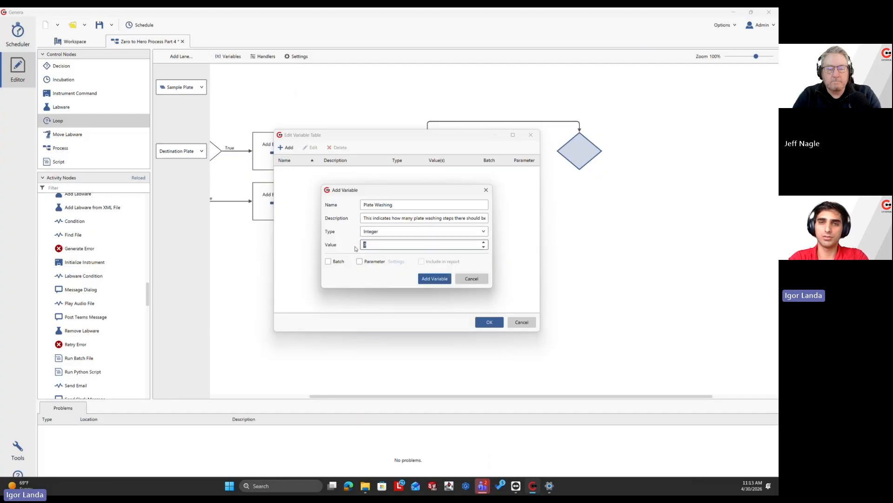
{"action": "type", "text": "0"}
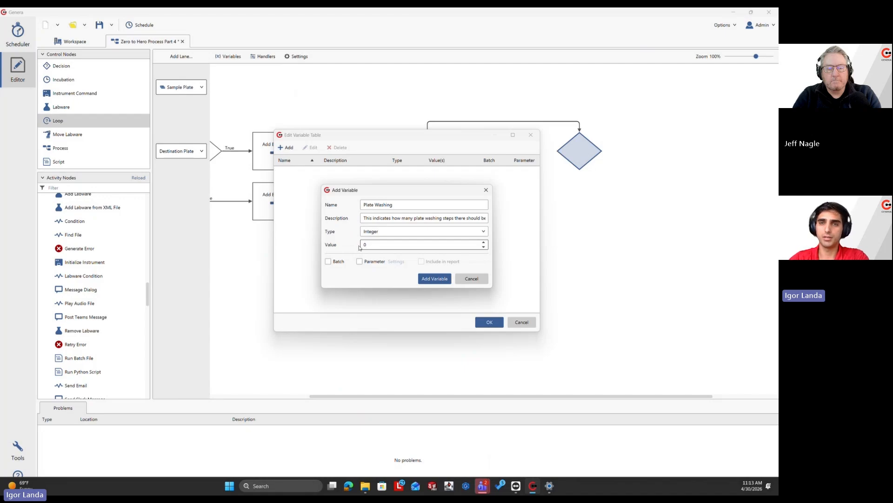
{"action": "left_click", "coordinate": [484, 242]}
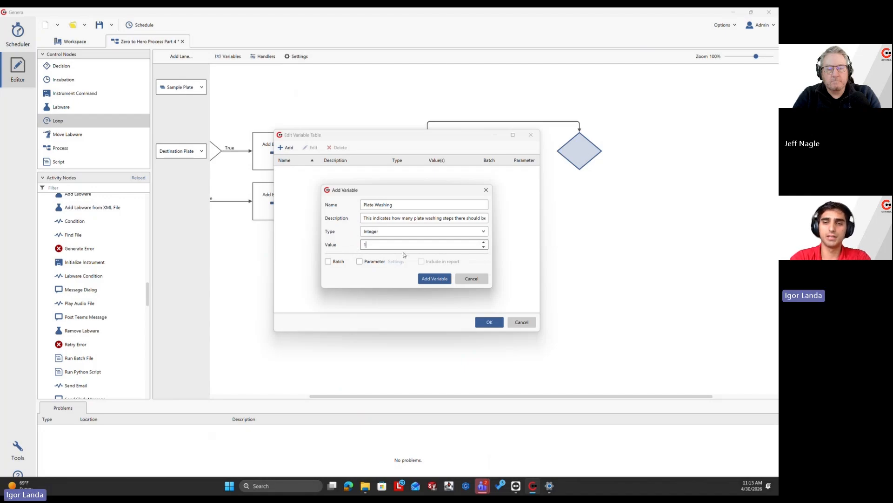
{"action": "key", "text": "Num_Lock"}
{"action": "left_click", "coordinate": [377, 263]}
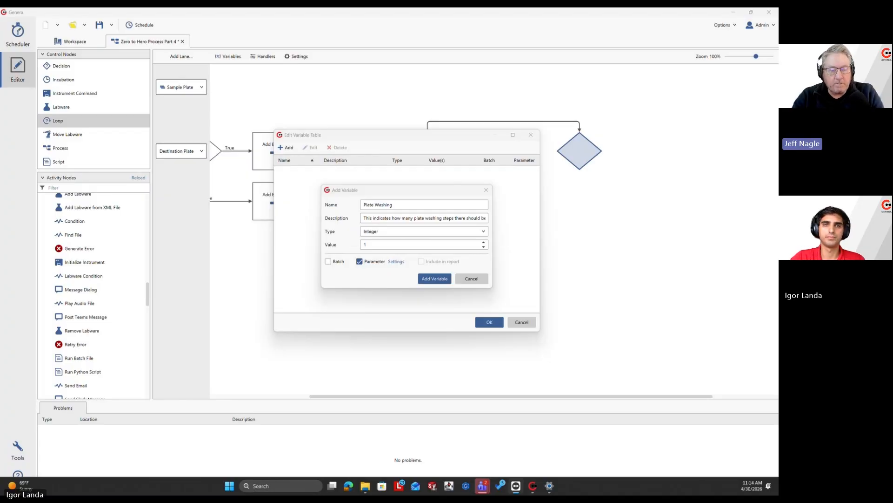
{"action": "left_click", "coordinate": [430, 280]}
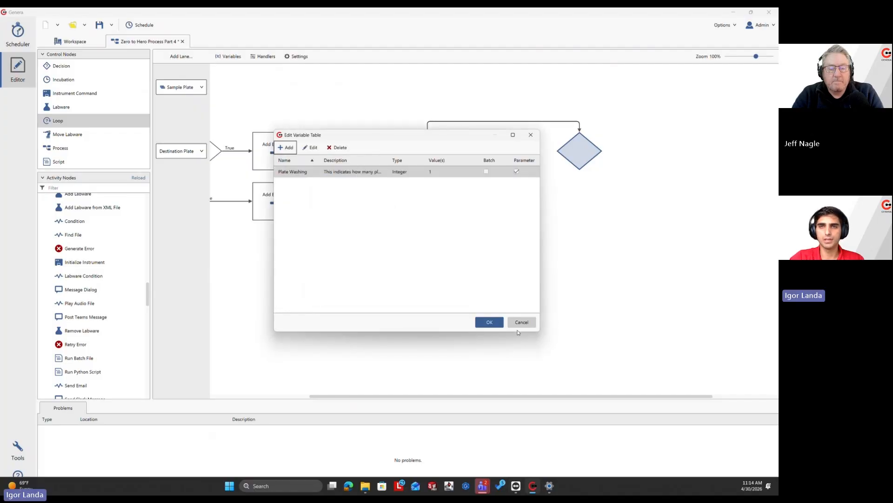
Step: Save the variable table and set the Loop node's count to the Plate Washing variable
{"action": "left_click", "coordinate": [489, 322]}
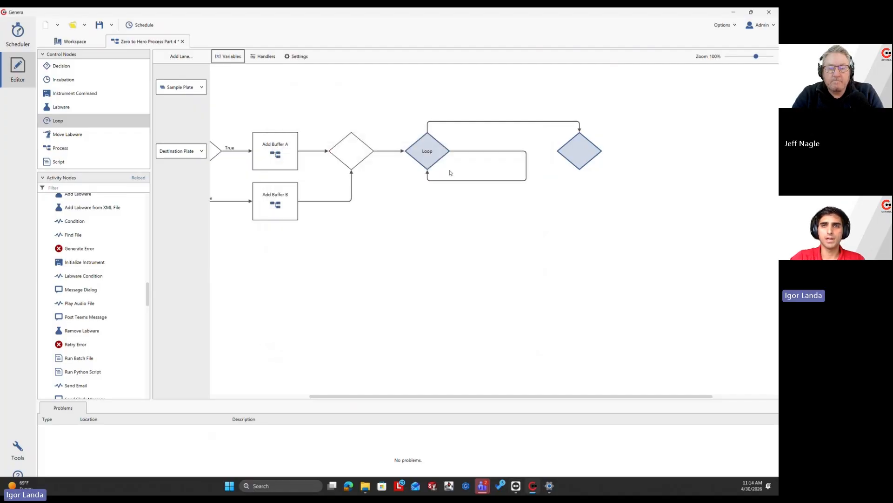
{"action": "double_click", "coordinate": [419, 154]}
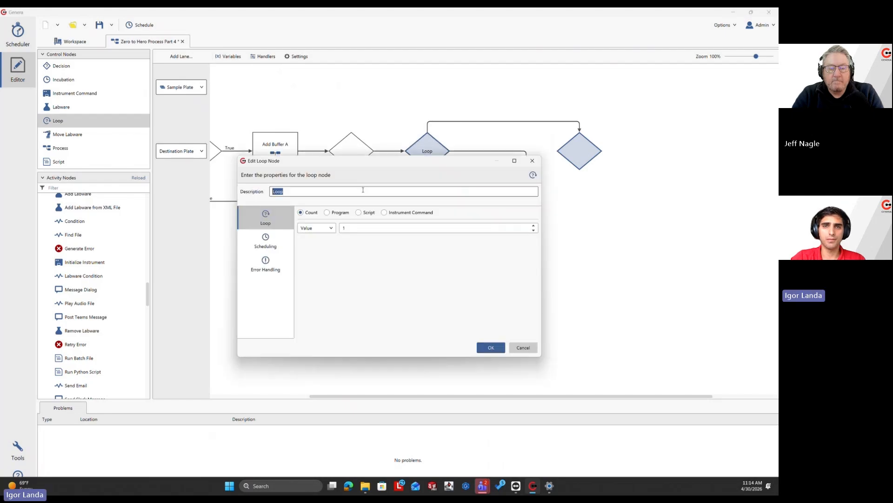
{"action": "left_click", "coordinate": [313, 228]}
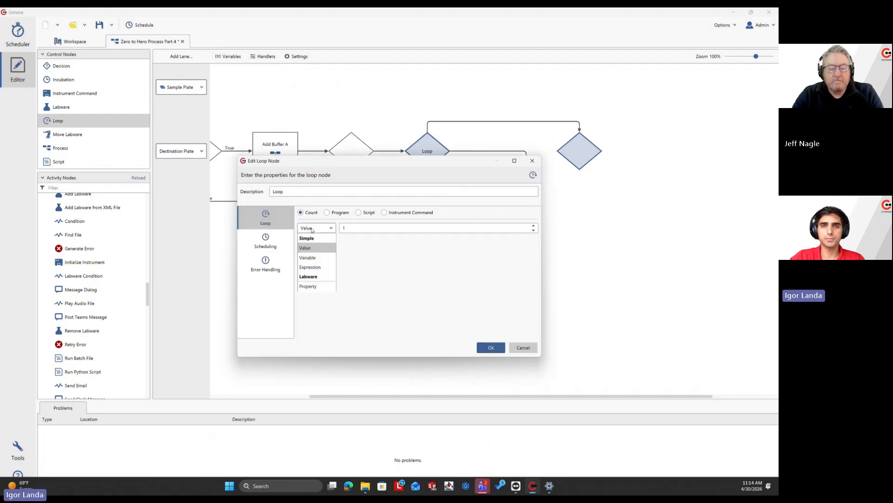
{"action": "left_click", "coordinate": [315, 259]}
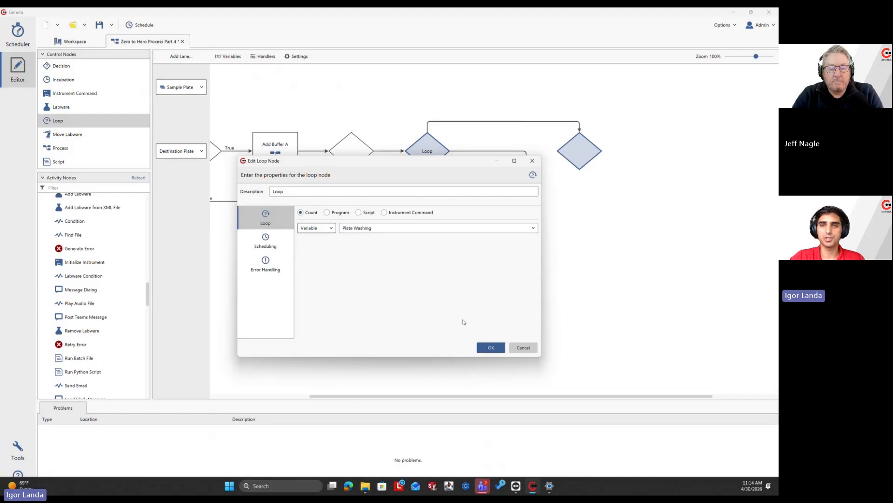
{"action": "left_click", "coordinate": [492, 348]}
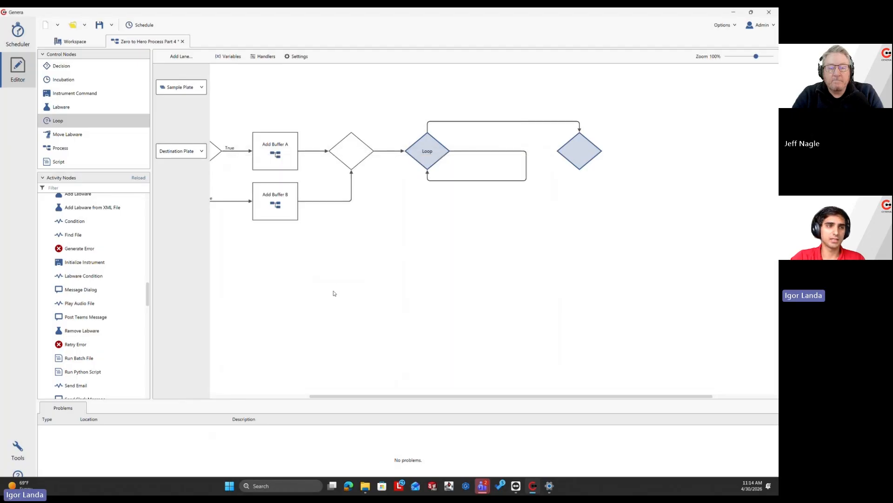
Step: Add a Biotek El406 Run Protocol activity inside the loop, with its operation set to Wash
{"action": "scroll", "coordinate": [106, 237], "scroll_direction": "down", "scroll_amount": 8}
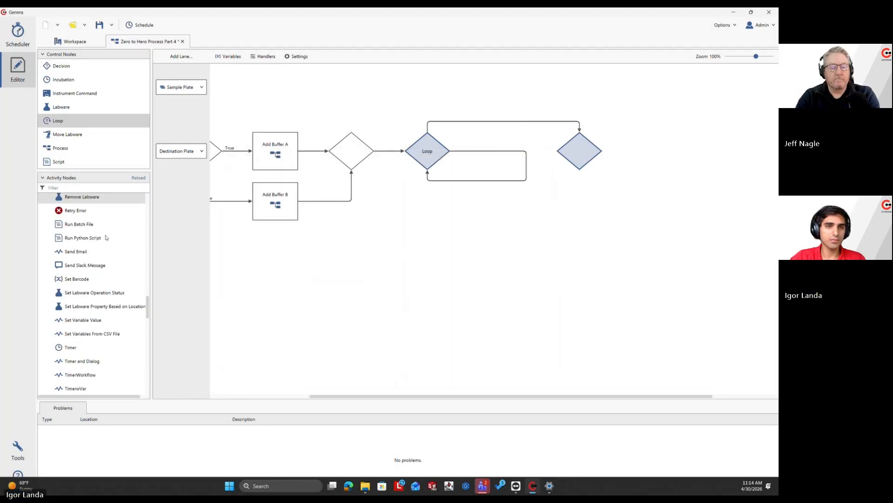
{"action": "scroll", "coordinate": [106, 238], "scroll_direction": "down", "scroll_amount": 4}
{"action": "scroll", "coordinate": [107, 240], "scroll_direction": "up", "scroll_amount": 8}
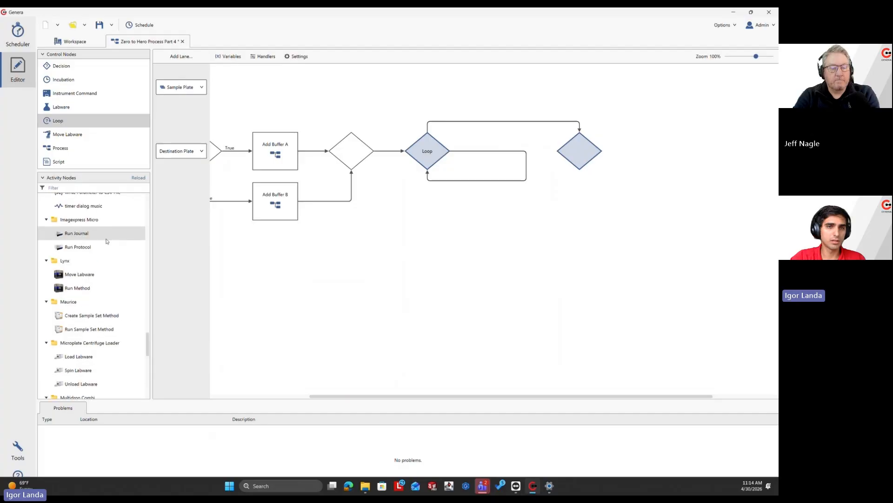
{"action": "scroll", "coordinate": [108, 242], "scroll_direction": "up", "scroll_amount": 10}
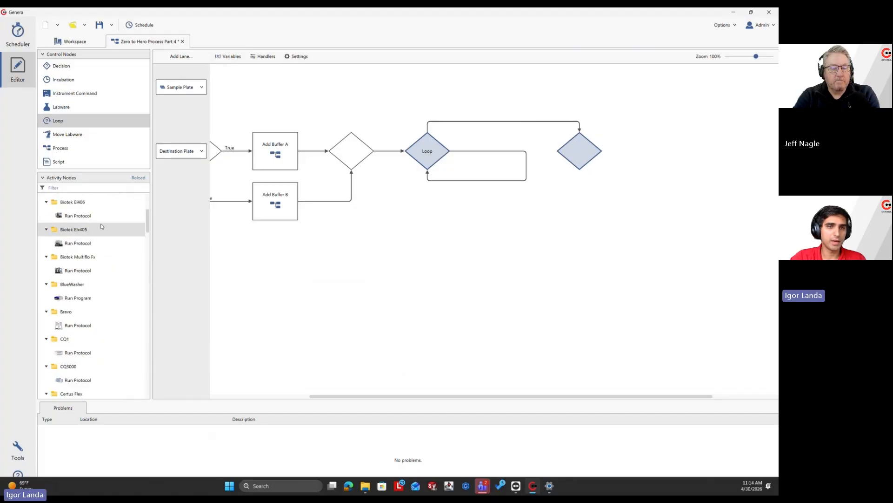
{"action": "left_click_drag", "start_coordinate": [76, 219], "coordinate": [464, 143]}
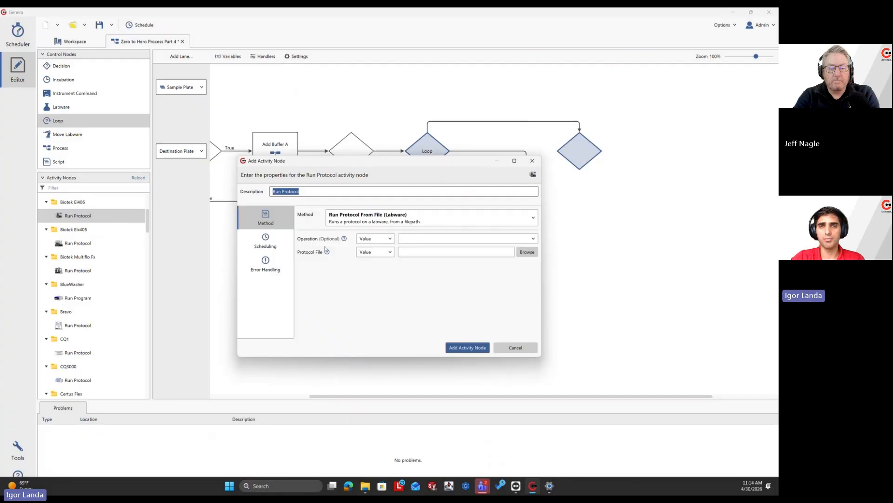
{"action": "left_click", "coordinate": [422, 239]}
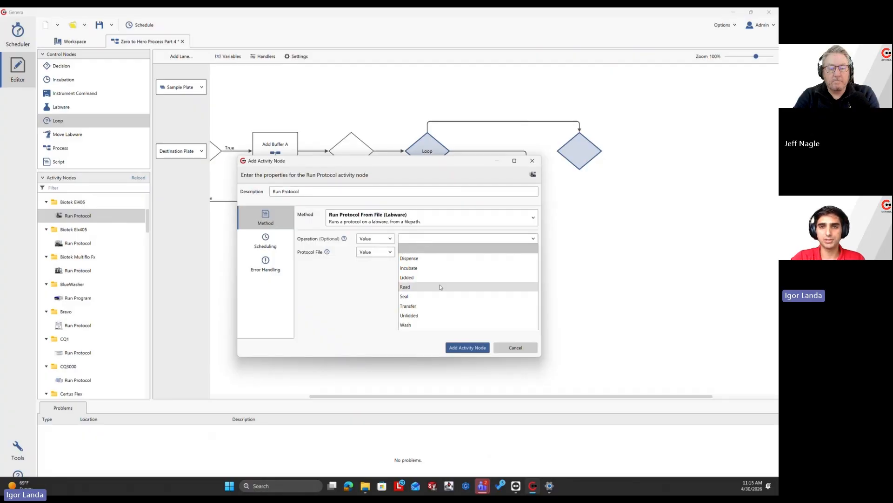
{"action": "left_click", "coordinate": [441, 325]}
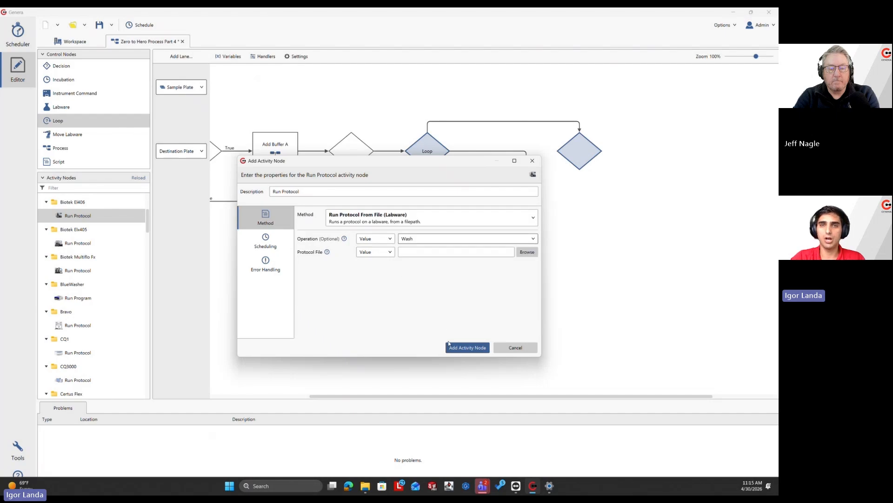
{"action": "left_click", "coordinate": [459, 349]}
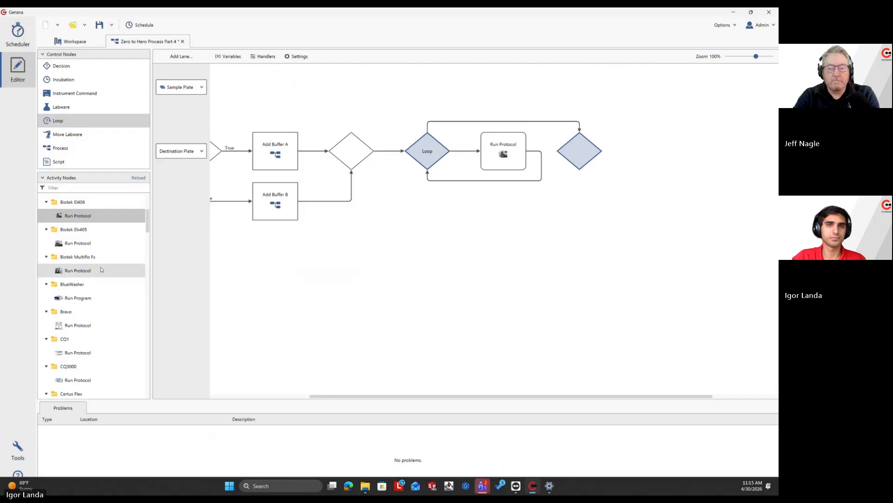
Step: Start a Move Labware node after the loop's end point in the Destination Plate lane, keeping Flex-1 as the mover
{"action": "left_click_drag", "start_coordinate": [276, 250], "coordinate": [161, 243]}
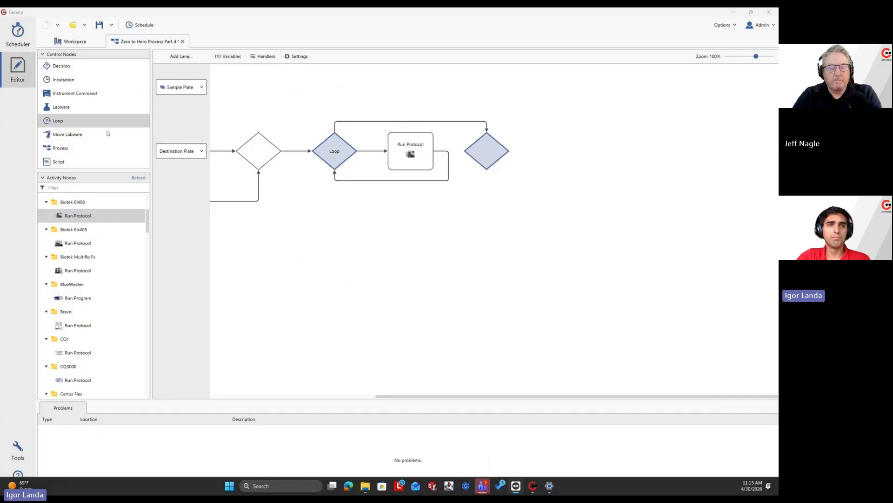
{"action": "left_click_drag", "start_coordinate": [108, 133], "coordinate": [532, 162]}
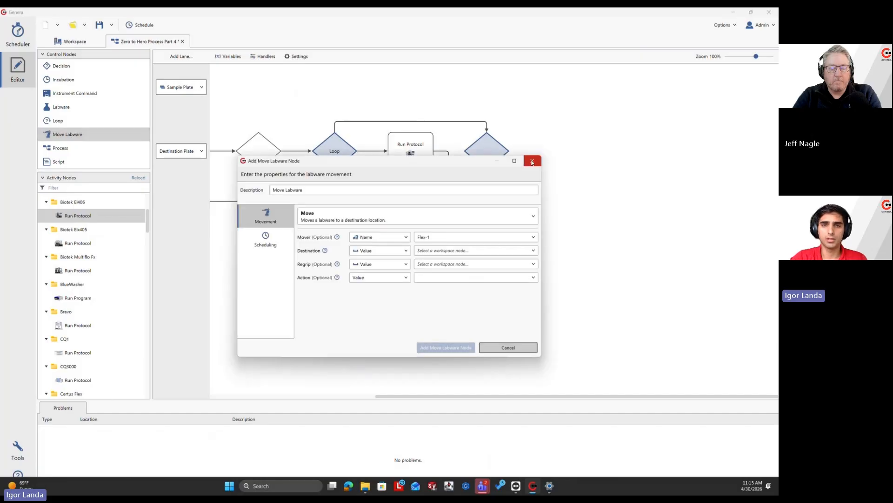
{"action": "left_click", "coordinate": [431, 239]}
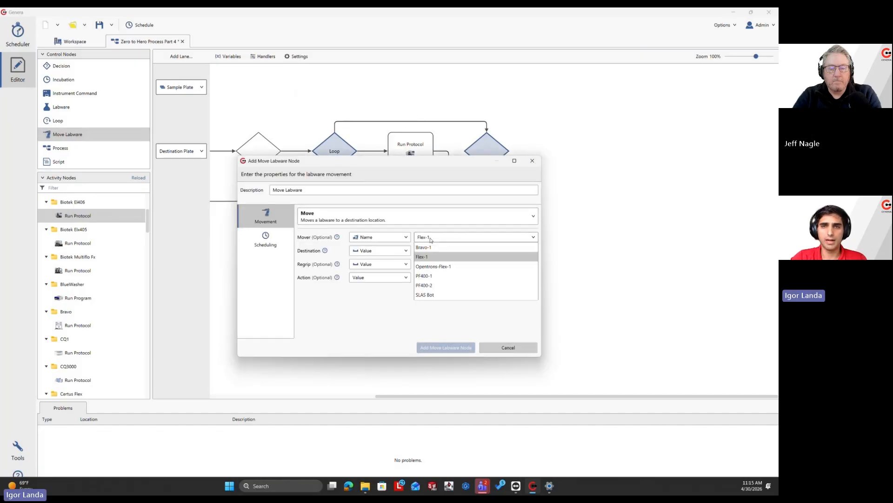
{"action": "left_click", "coordinate": [431, 239]}
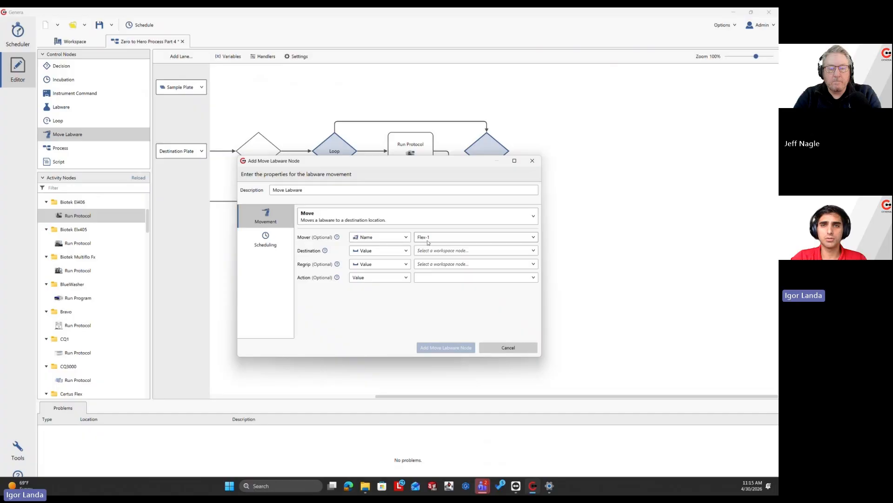
{"action": "left_click", "coordinate": [429, 240]}
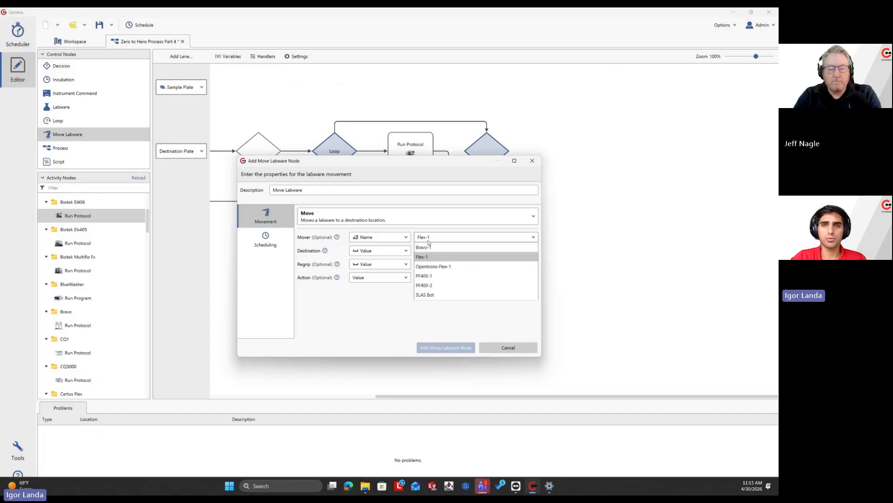
{"action": "left_click", "coordinate": [424, 258]}
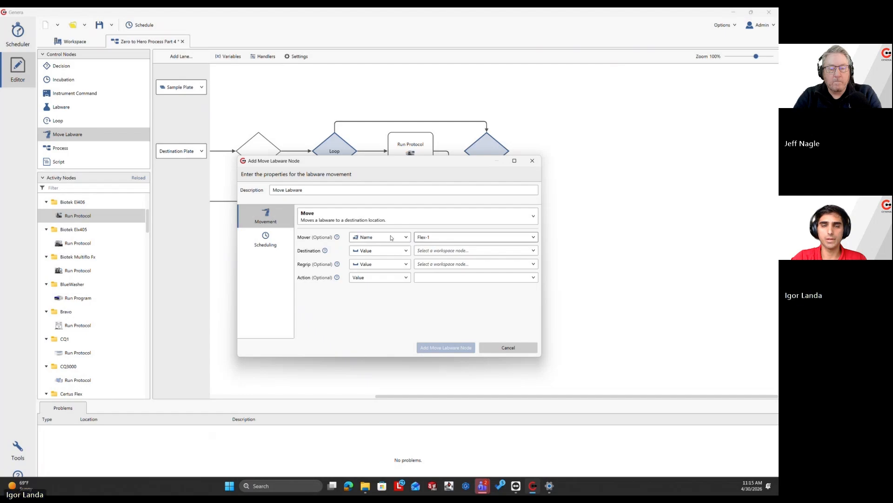
Step: Set the move's destination to Opentrons Flex-1/Flex-Nest-1, leave the regrip empty, and add the node to the Destination Plate lane
{"action": "left_click", "coordinate": [420, 252]}
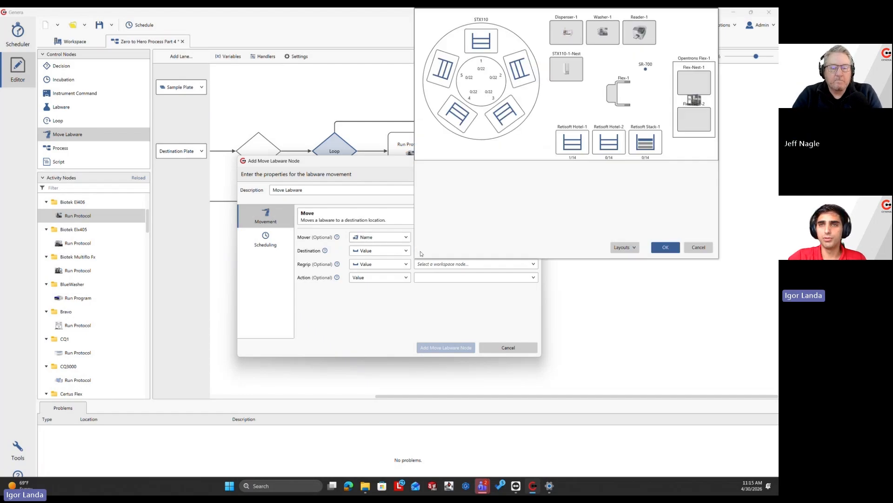
{"action": "left_click", "coordinate": [692, 84]}
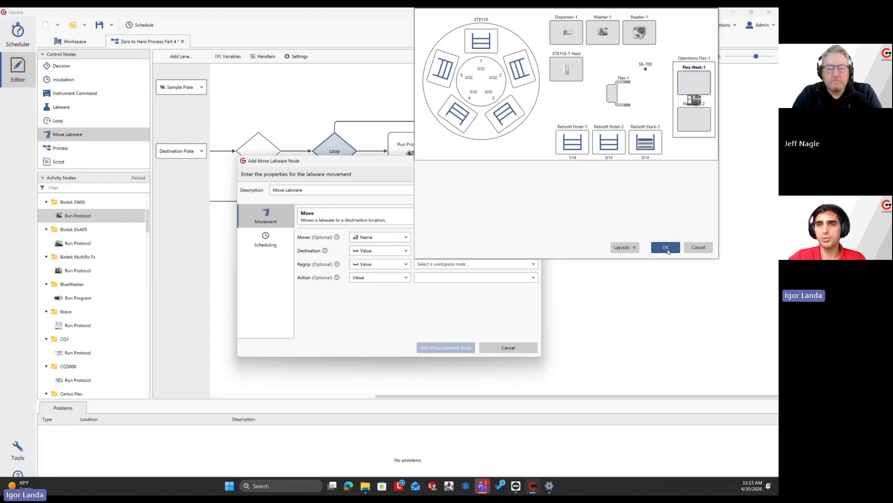
{"action": "left_click", "coordinate": [666, 247]}
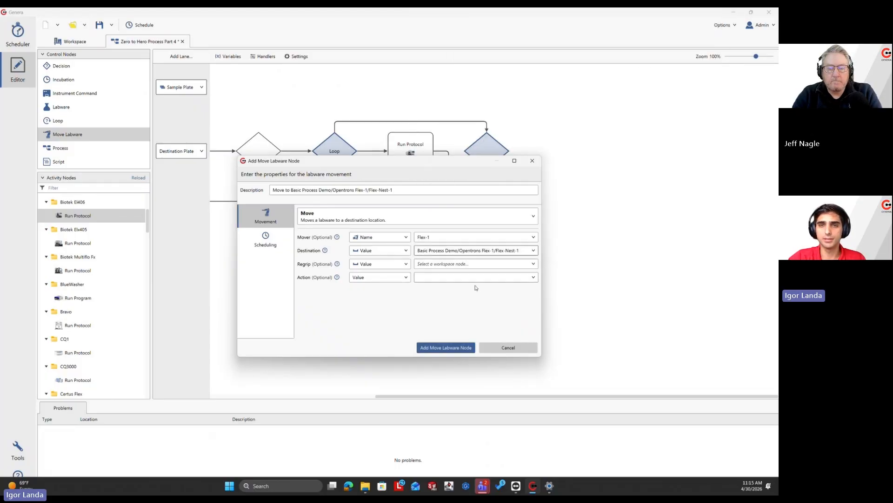
{"action": "left_click", "coordinate": [450, 264]}
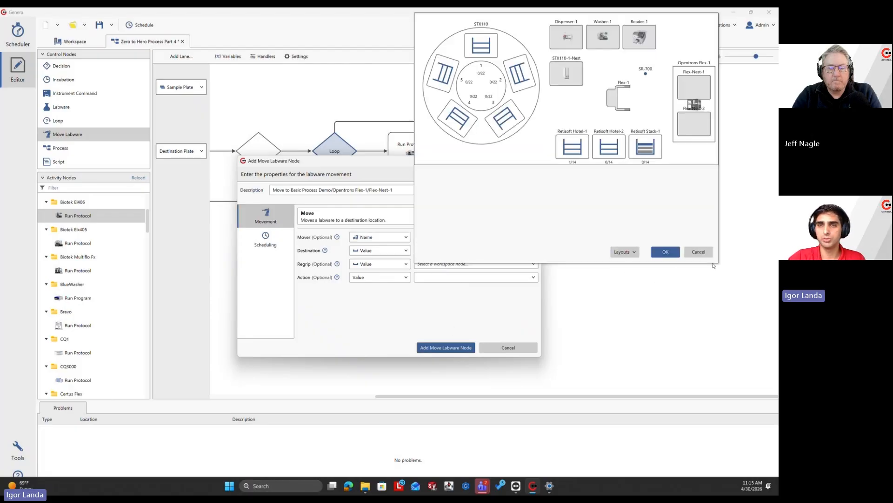
{"action": "left_click", "coordinate": [698, 252]}
{"action": "left_click", "coordinate": [436, 348]}
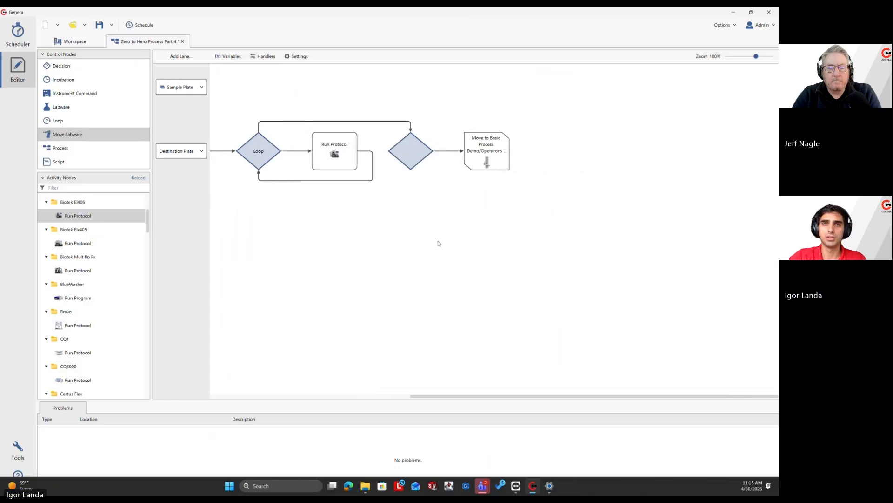
Step: Add a Move Labware node to the Sample Plate lane with mover Flex-1 and destination Opentrons Flex-1/Flex-Nest-2
{"action": "left_click_drag", "start_coordinate": [348, 213], "coordinate": [489, 208]}
{"action": "left_click_drag", "start_coordinate": [297, 202], "coordinate": [361, 201]}
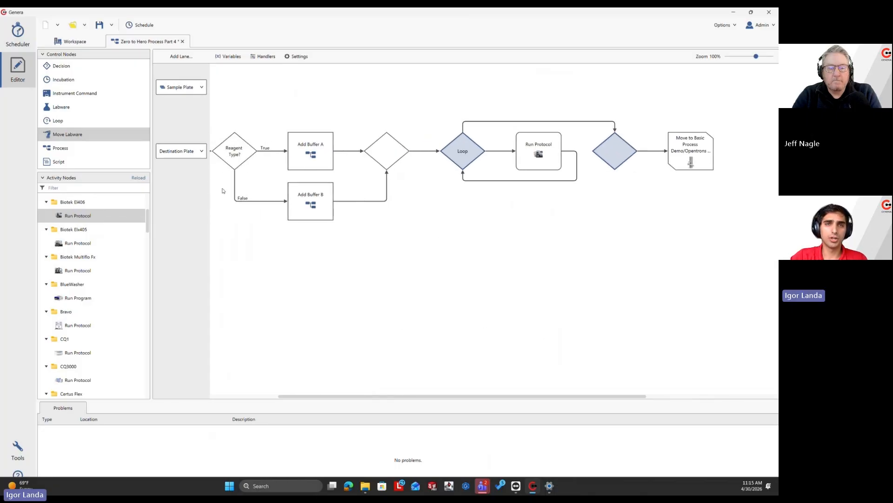
{"action": "left_click_drag", "start_coordinate": [256, 137], "coordinate": [334, 139]}
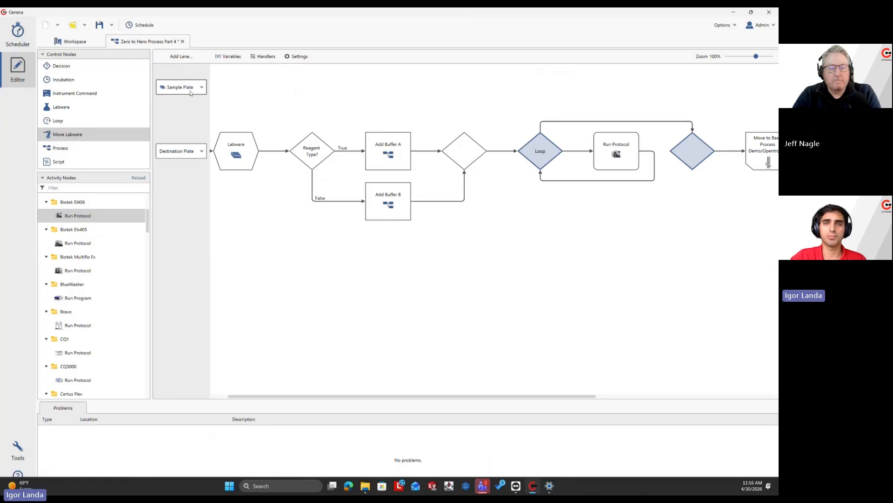
{"action": "left_click", "coordinate": [17, 33]}
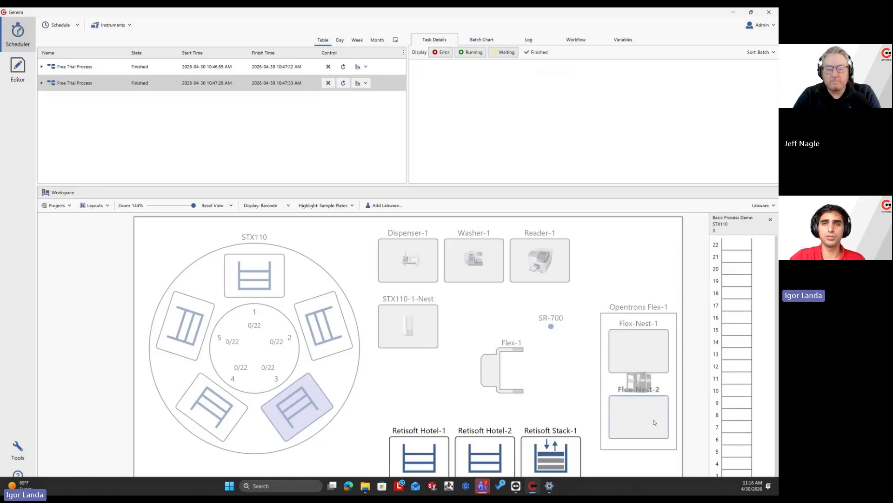
{"action": "left_click", "coordinate": [17, 70]}
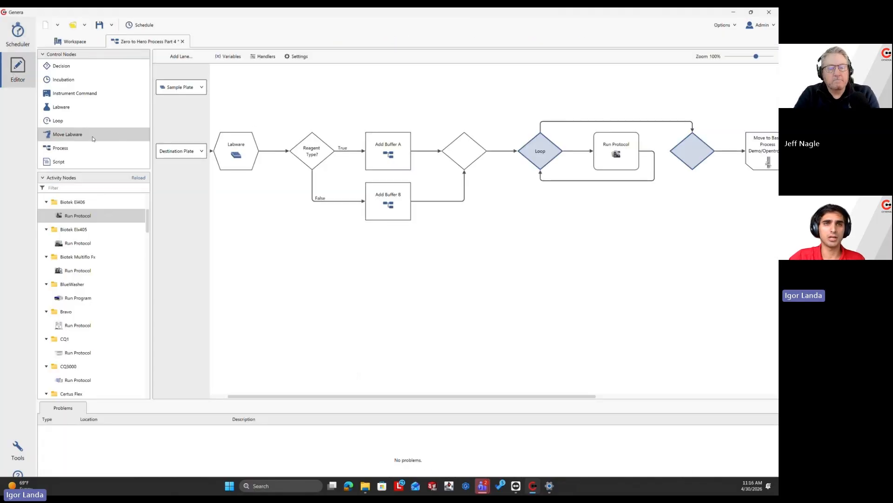
{"action": "left_click_drag", "start_coordinate": [93, 138], "coordinate": [225, 100]}
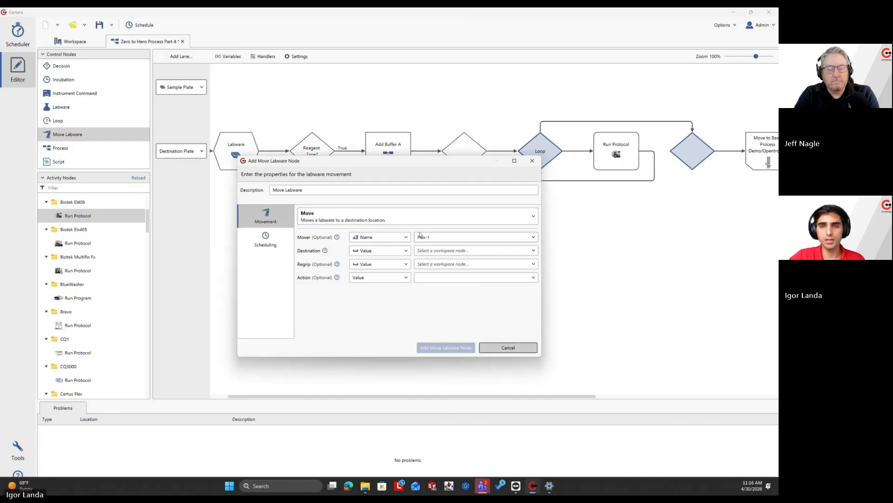
{"action": "left_click", "coordinate": [432, 255]}
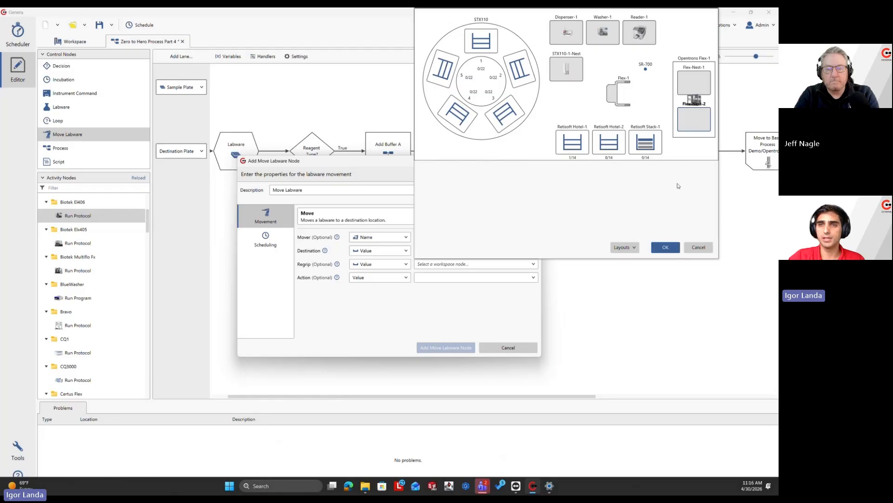
{"action": "left_click", "coordinate": [665, 247]}
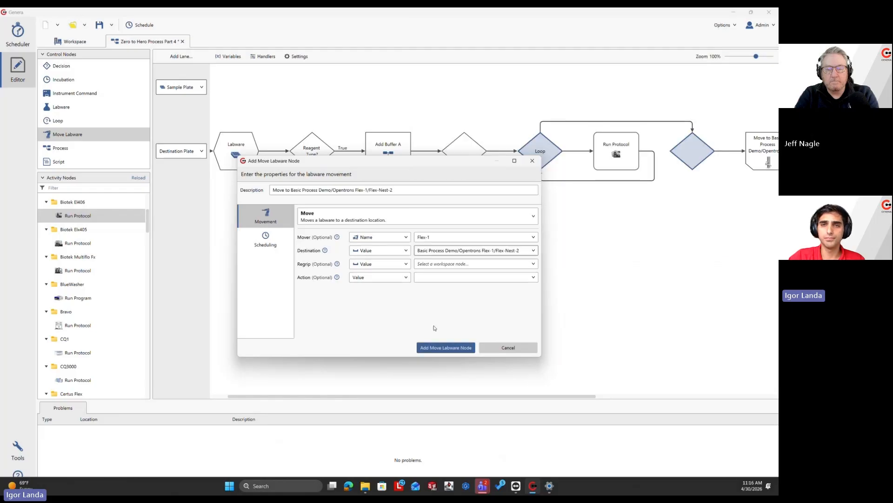
{"action": "left_click", "coordinate": [445, 346]}
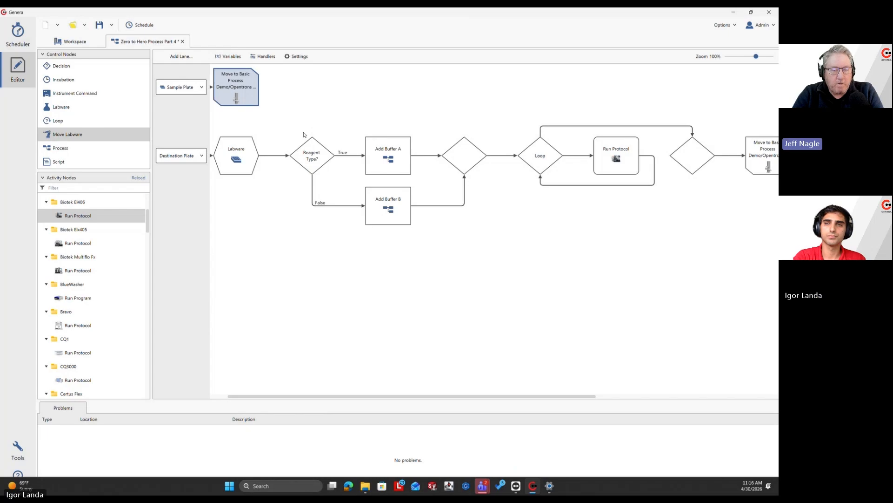
Step: Go to the Scheduler and set the workspace highlight to None
{"action": "scroll", "coordinate": [339, 170], "scroll_direction": "right", "scroll_amount": 3}
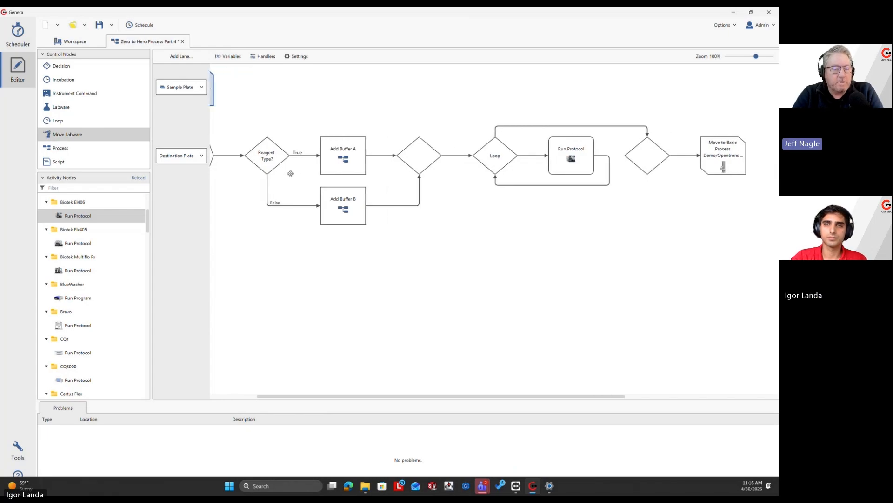
{"action": "scroll", "coordinate": [340, 171], "scroll_direction": "left", "scroll_amount": 4}
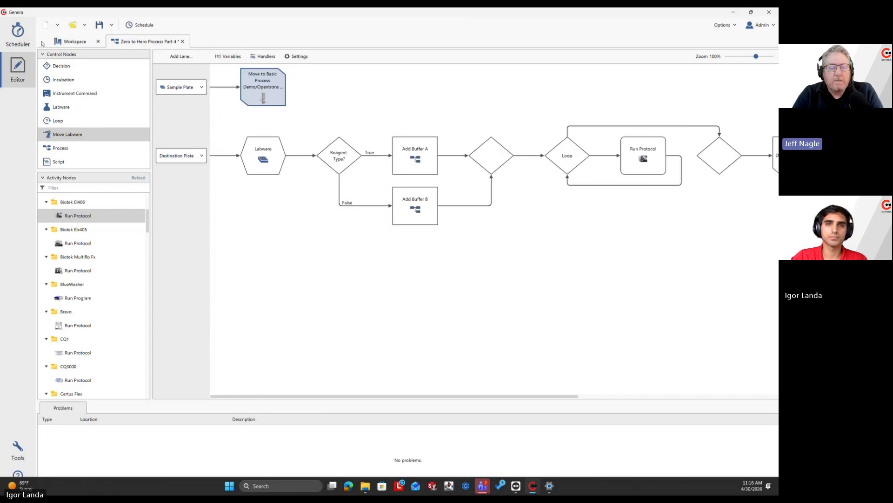
{"action": "left_click", "coordinate": [22, 39]}
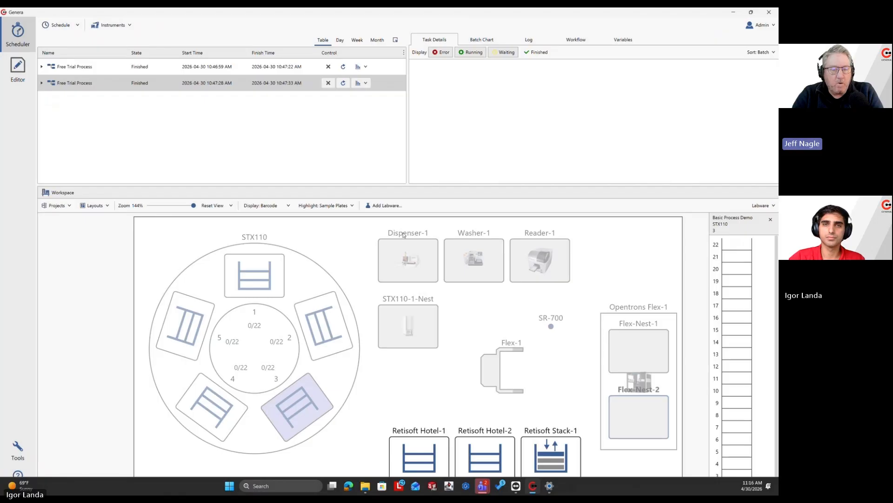
{"action": "left_click", "coordinate": [339, 209]}
{"action": "left_click", "coordinate": [332, 16]}
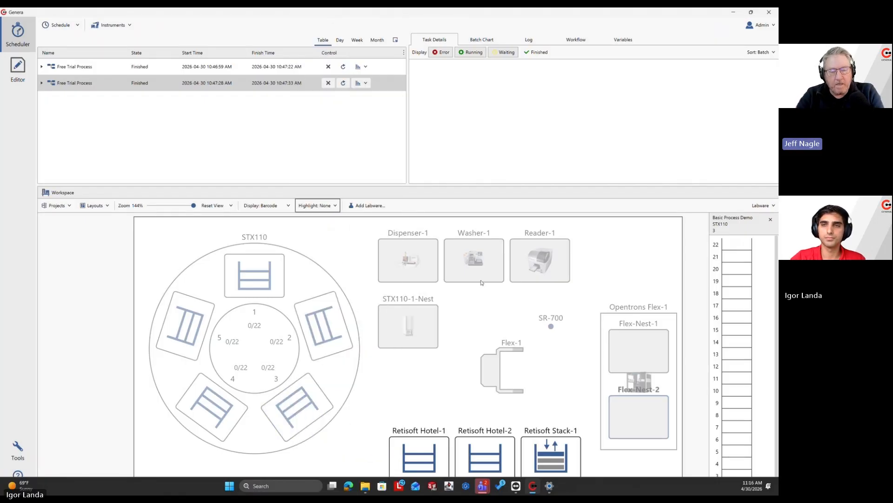
Step: Return to the Editor and filter the activity nodes by "flex"
{"action": "left_click", "coordinate": [366, 283]}
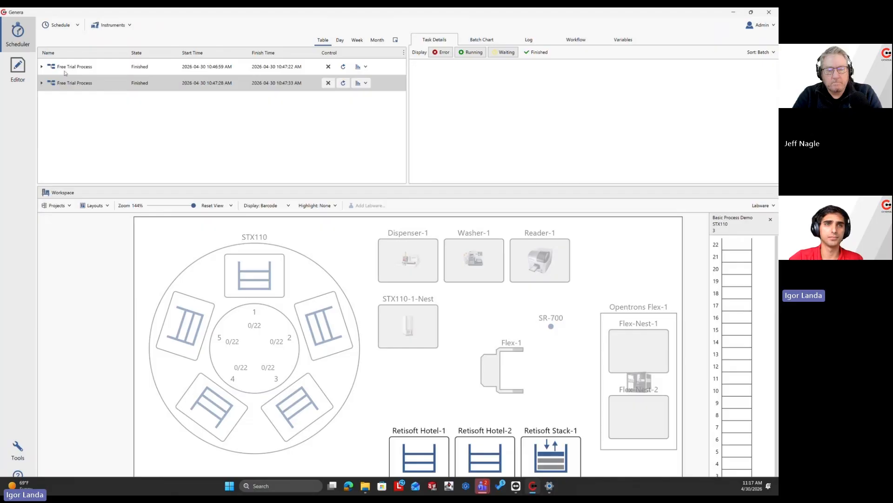
{"action": "left_click", "coordinate": [17, 68]}
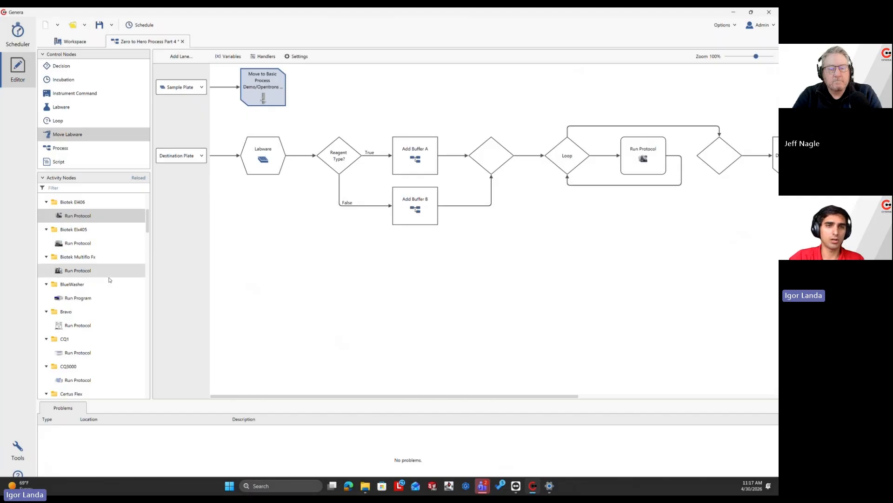
{"action": "scroll", "coordinate": [108, 280], "scroll_direction": "down", "scroll_amount": 5}
{"action": "scroll", "coordinate": [106, 306], "scroll_direction": "down", "scroll_amount": 10}
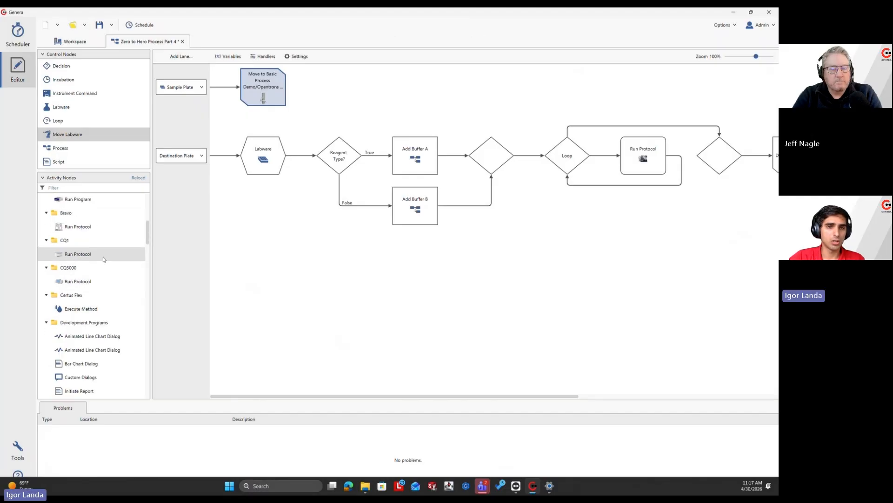
{"action": "scroll", "coordinate": [103, 260], "scroll_direction": "down", "scroll_amount": 8}
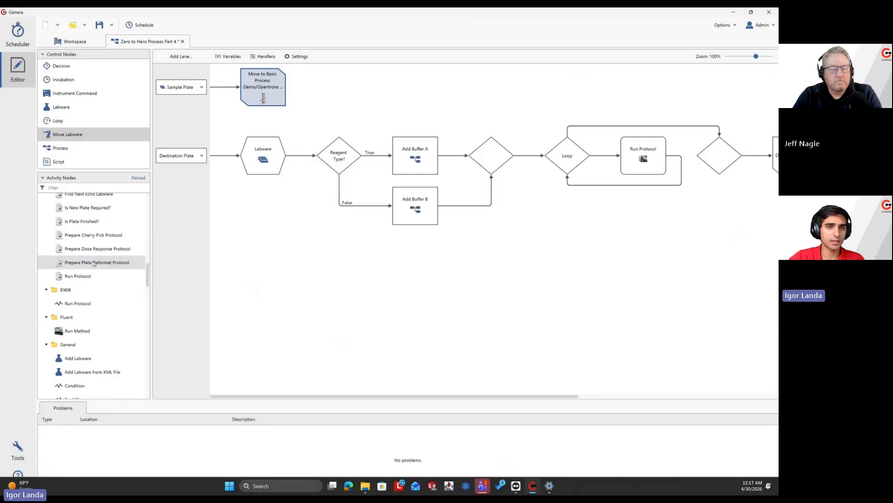
{"action": "scroll", "coordinate": [91, 317], "scroll_direction": "down", "scroll_amount": 15}
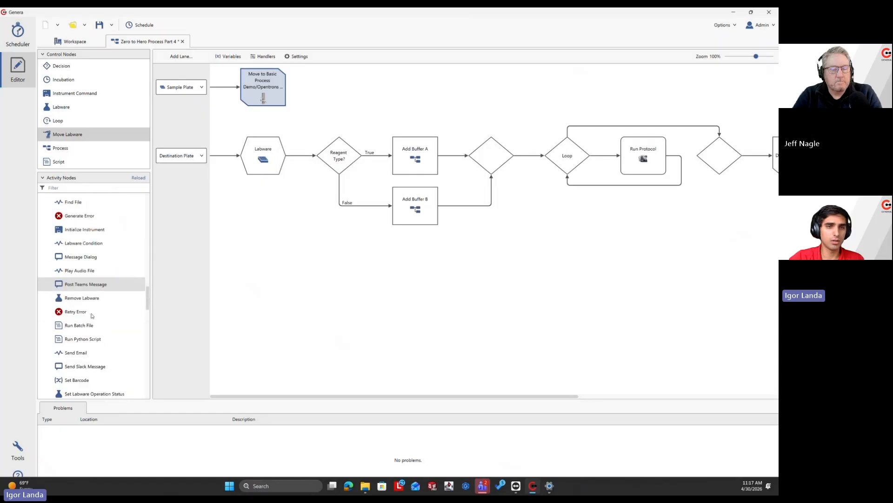
{"action": "left_click", "coordinate": [74, 186]}
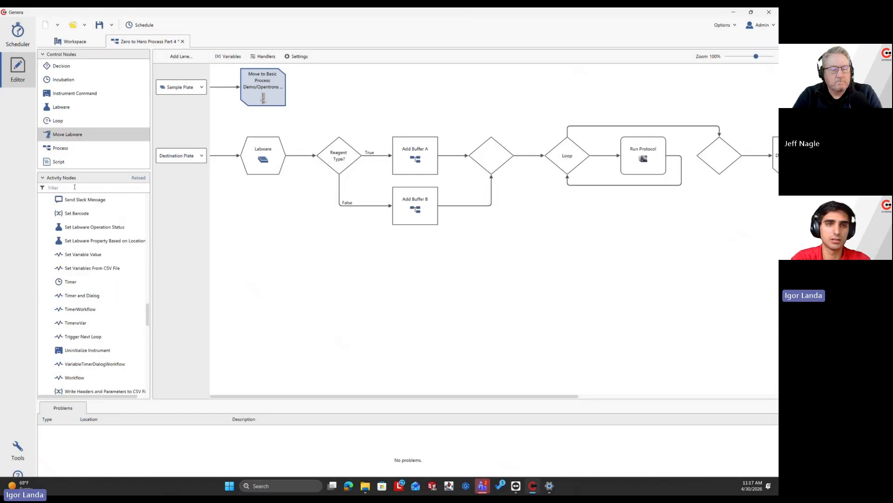
{"action": "type", "text": "flex"}
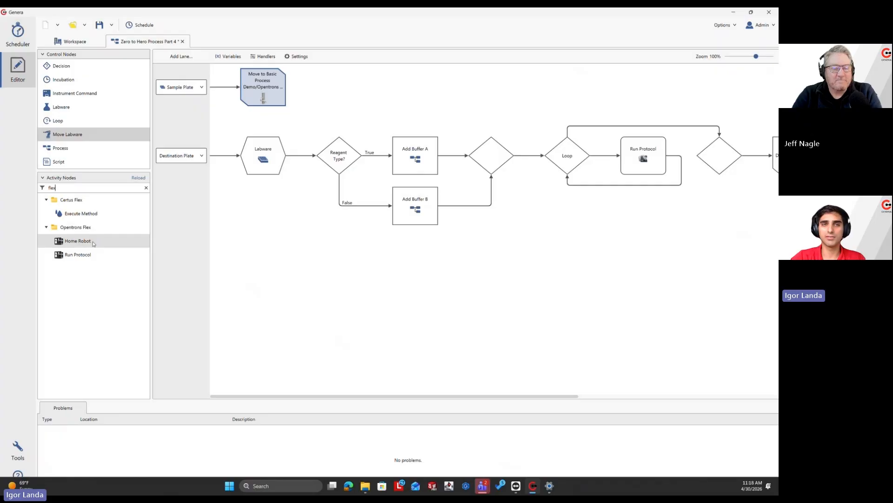
Step: Add an Opentrons Flex Run Protocol node after the Sample Plate lane's move, using instrument Opentrons-Flex-1 and leaving the protocol and parameter fields empty
{"action": "left_click", "coordinate": [96, 256]}
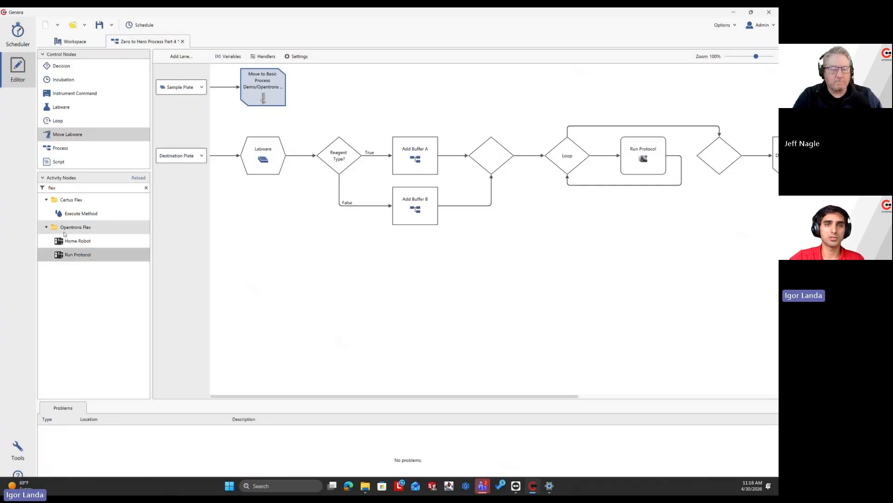
{"action": "left_click_drag", "start_coordinate": [98, 258], "coordinate": [301, 86]}
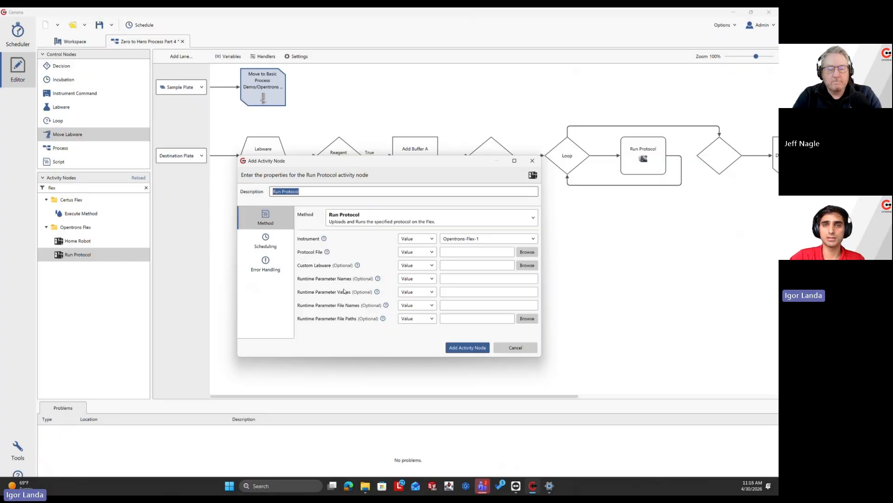
{"action": "left_click", "coordinate": [486, 279]}
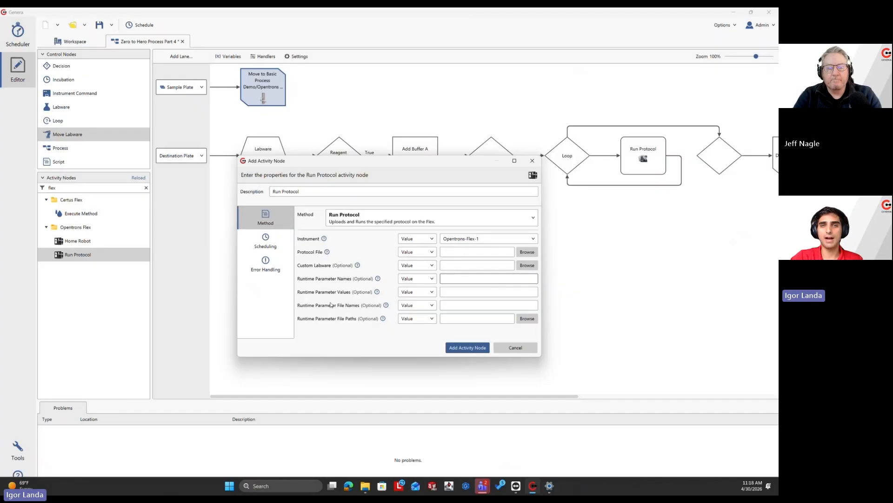
{"action": "left_click", "coordinate": [470, 349]}
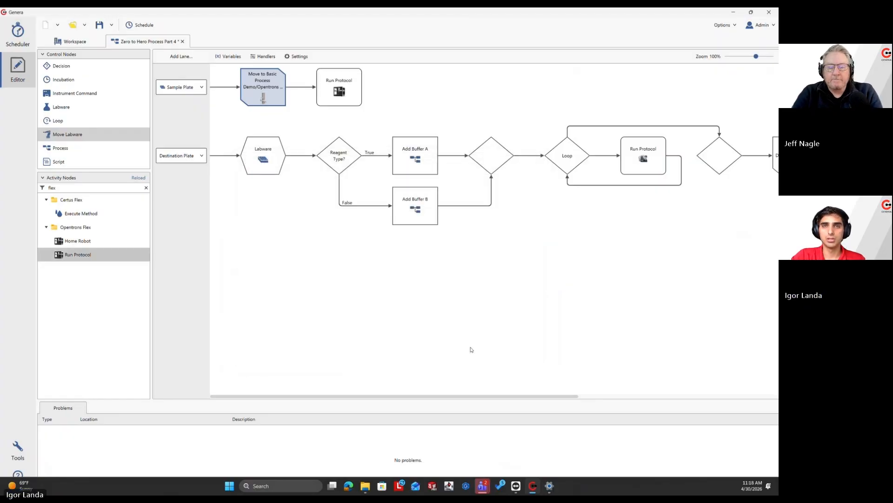
Step: Compare the positions and destinations of the Move Labware nodes in the Sample Plate and Destination Plate lanes
{"action": "mouse_move", "coordinate": [554, 289]}
{"action": "left_mouse_down"}
{"action": "mouse_move", "coordinate": [387, 286]}
{"action": "mouse_move", "coordinate": [558, 288]}
{"action": "left_mouse_up"}
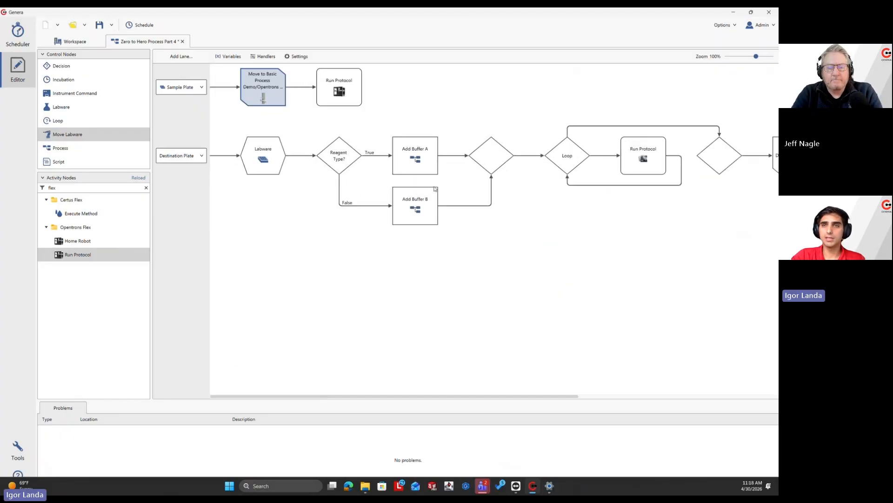
{"action": "left_click_drag", "start_coordinate": [553, 248], "coordinate": [448, 245]}
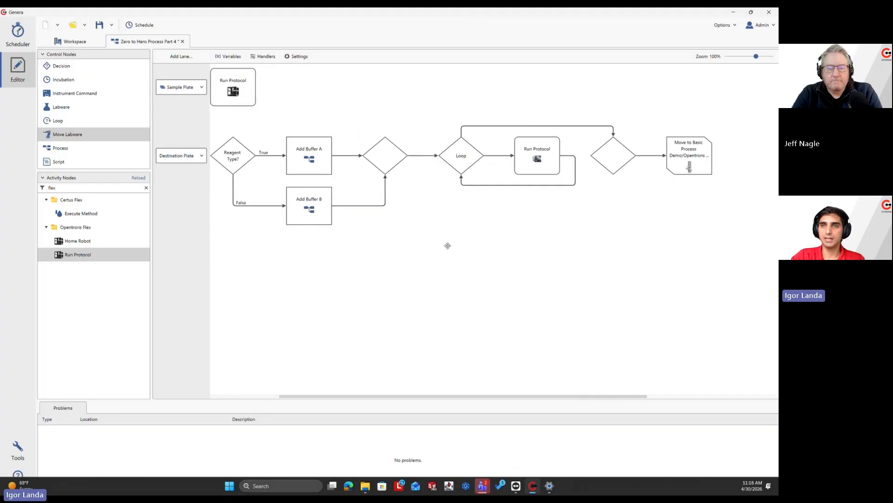
{"action": "left_click", "coordinate": [690, 173]}
{"action": "left_click_drag", "start_coordinate": [364, 170], "coordinate": [440, 174]}
{"action": "left_click", "coordinate": [247, 88]}
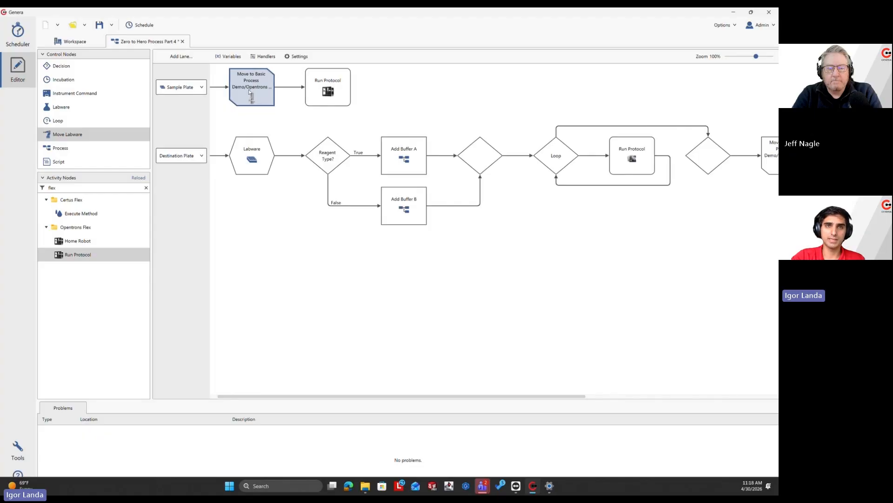
{"action": "scroll", "coordinate": [465, 186], "scroll_direction": "right", "scroll_amount": 5}
{"action": "left_click", "coordinate": [651, 170]}
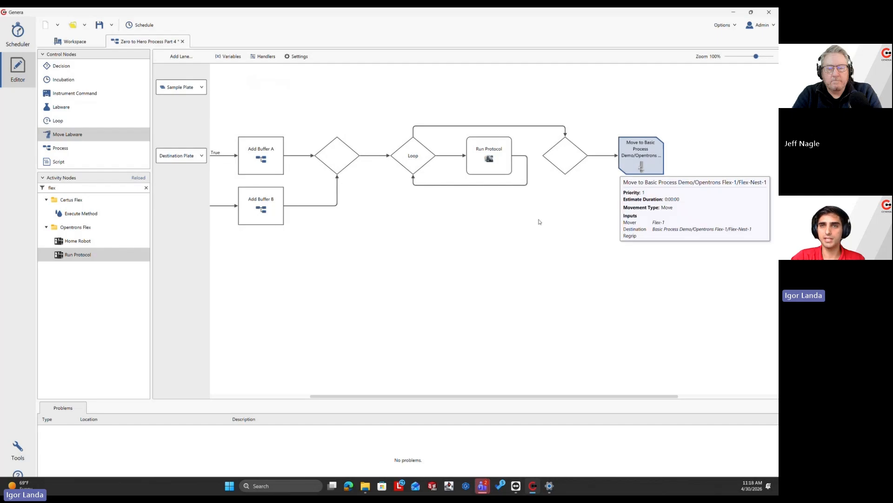
{"action": "left_click_drag", "start_coordinate": [529, 231], "coordinate": [674, 223]}
{"action": "left_click", "coordinate": [258, 99]}
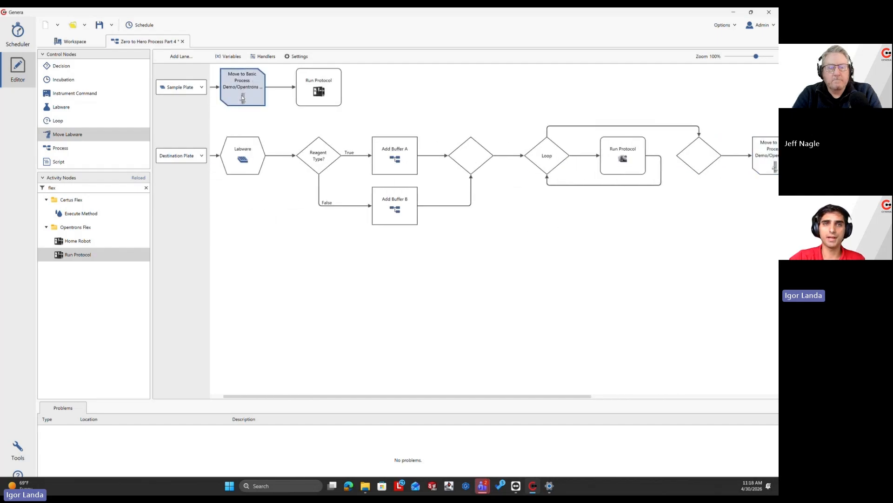
Step: Shift the Sample Plate lane's Move Labware node right until it lines up with the Destination Plate lane's Move Labware node
{"action": "right_click", "coordinate": [246, 86]}
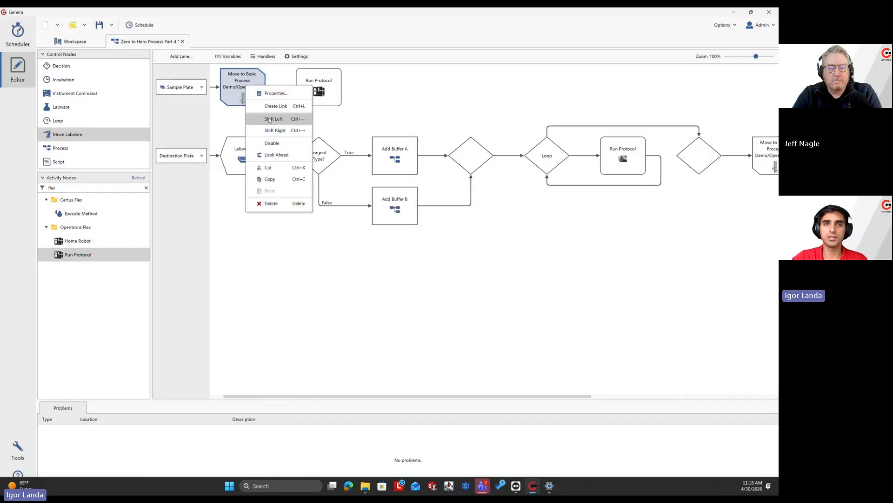
{"action": "left_click", "coordinate": [280, 131]}
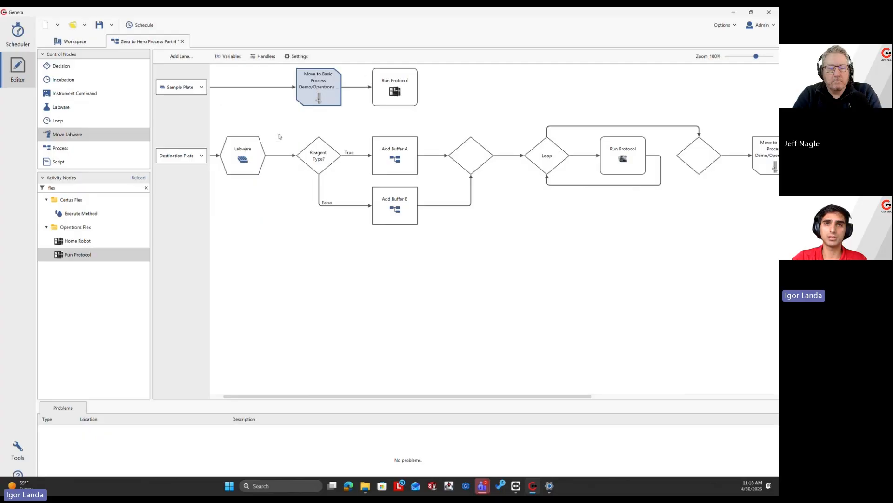
{"action": "mouse_move", "coordinate": [306, 83]}
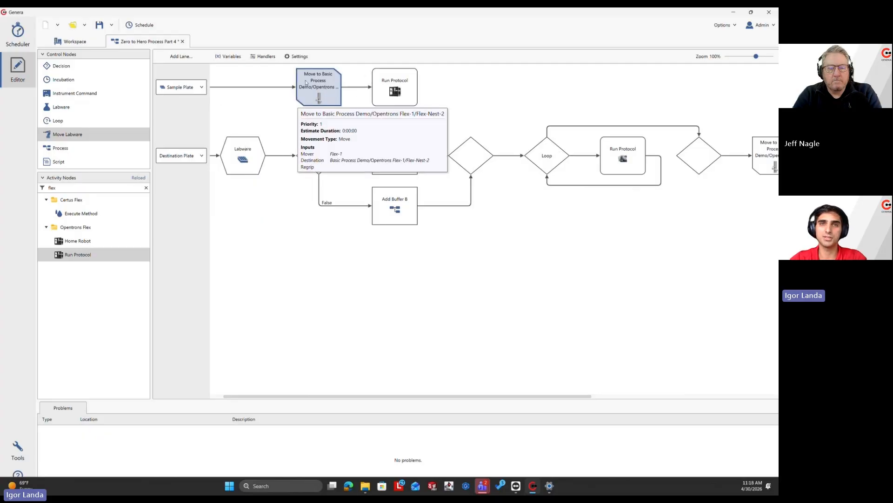
{"action": "key", "text": "ctrl+Right"}
{"action": "key", "text": "ctrl+Right"}
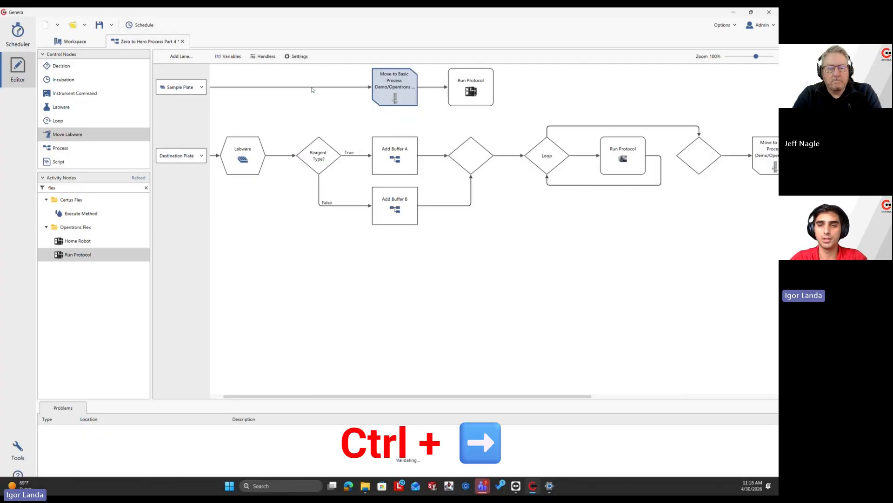
{"action": "key", "text": "ctrl+Right"}
{"action": "key", "text": "ctrl+Right"}
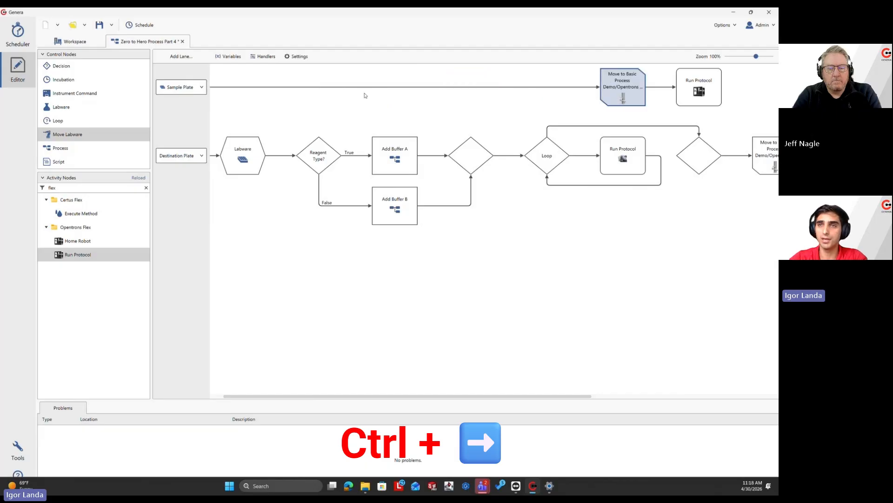
{"action": "scroll", "coordinate": [454, 126], "scroll_direction": "right", "scroll_amount": 3}
{"action": "key", "text": "ctrl+Right"}
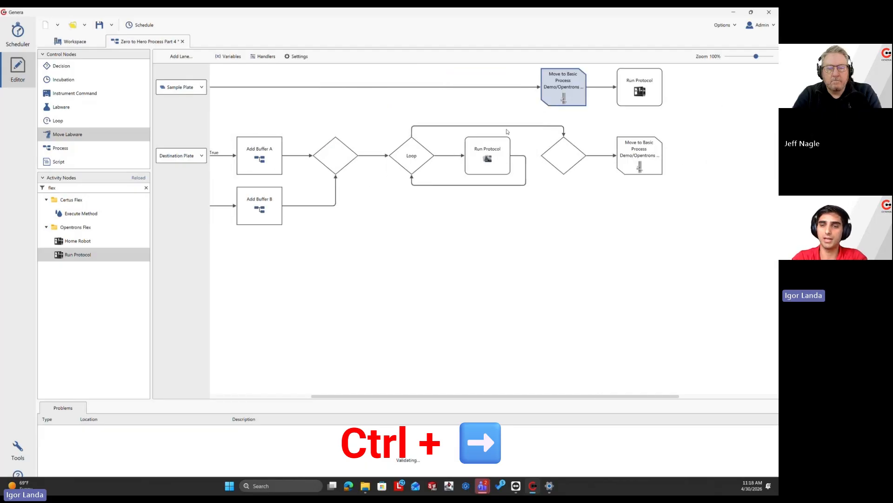
{"action": "key", "text": "ctrl+Right"}
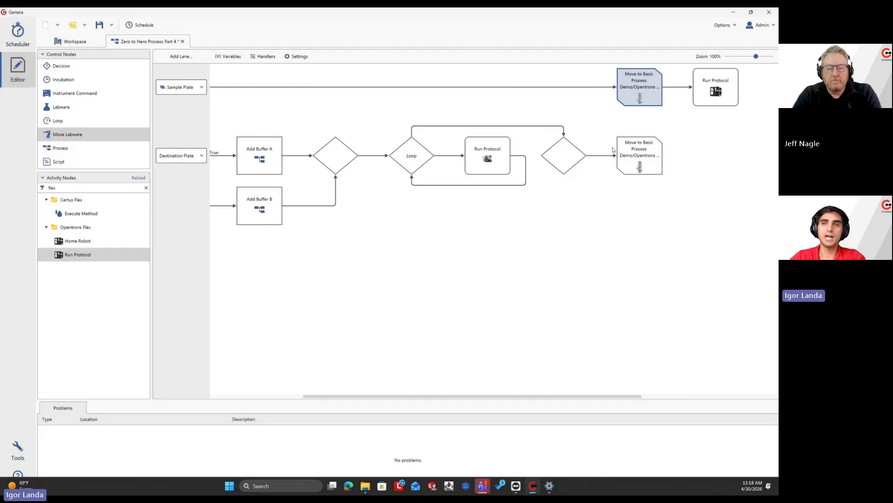
Step: Select the aligned Move Labware nodes of the Sample Plate and Destination Plate lanes together
{"action": "scroll", "coordinate": [686, 178], "scroll_direction": "right", "scroll_amount": 2}
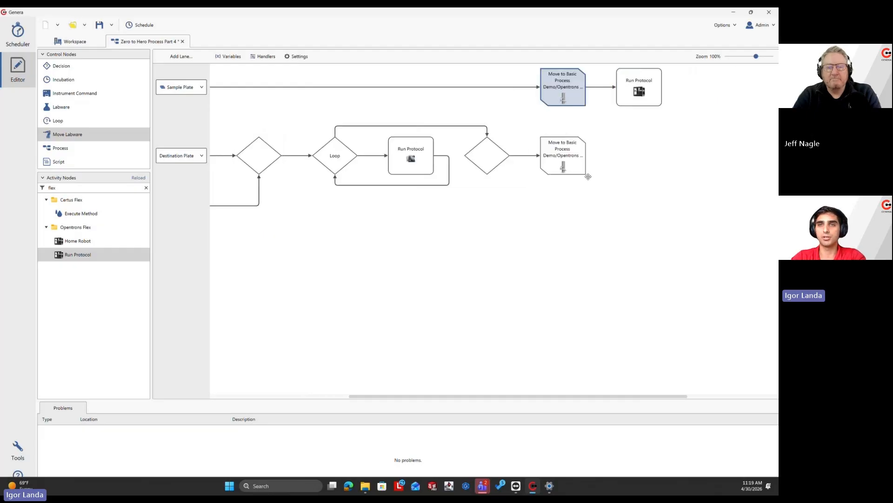
{"action": "left_click_drag", "start_coordinate": [522, 86], "coordinate": [568, 207]}
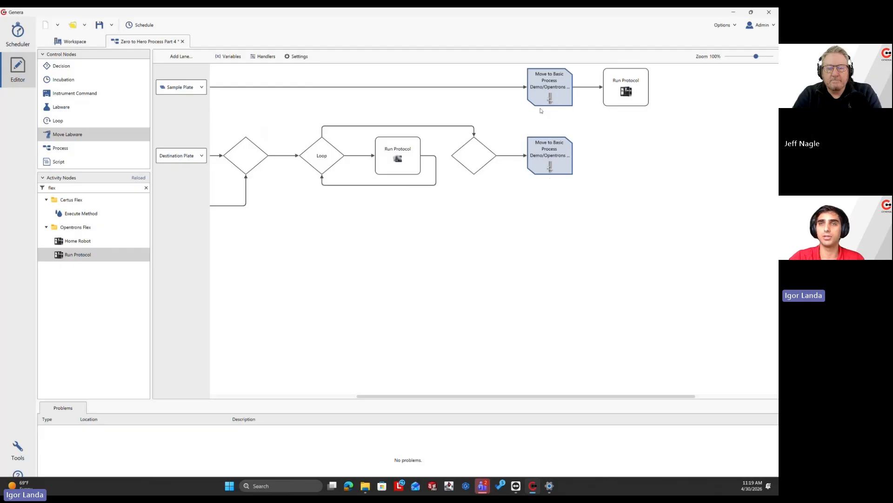
Step: Examine the Opentrons move nodes in both lanes and the Sample Plate lane's final Run Protocol node
{"action": "left_click_drag", "start_coordinate": [614, 161], "coordinate": [528, 156]}
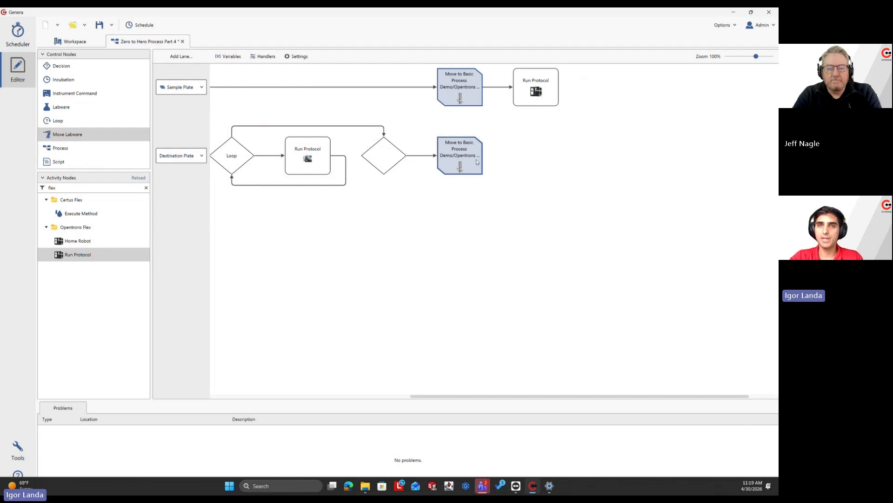
{"action": "left_click", "coordinate": [513, 168]}
{"action": "left_click", "coordinate": [453, 163]}
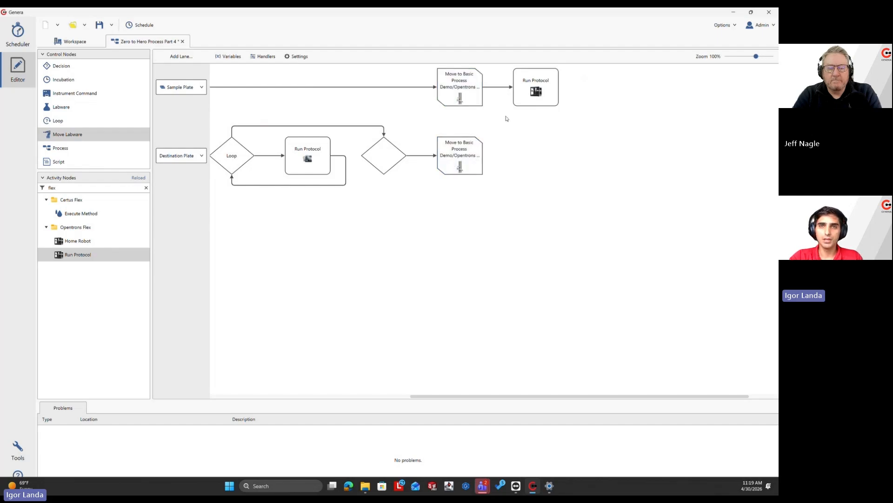
{"action": "left_click", "coordinate": [474, 85]}
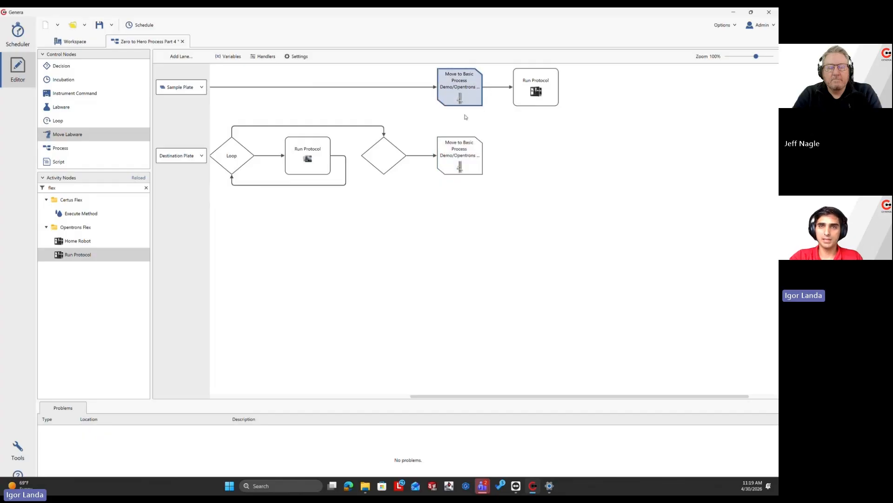
{"action": "left_click", "coordinate": [459, 163]}
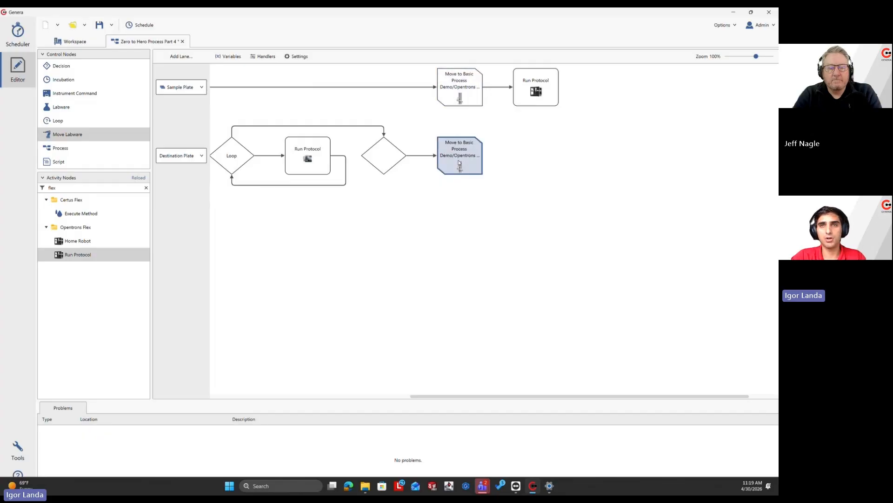
{"action": "left_click", "coordinate": [538, 81]}
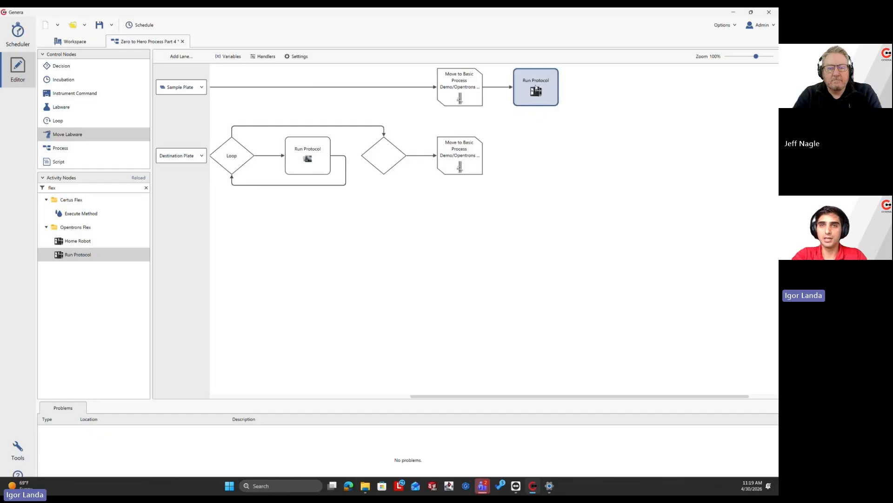
{"action": "mouse_move", "coordinate": [536, 88]}
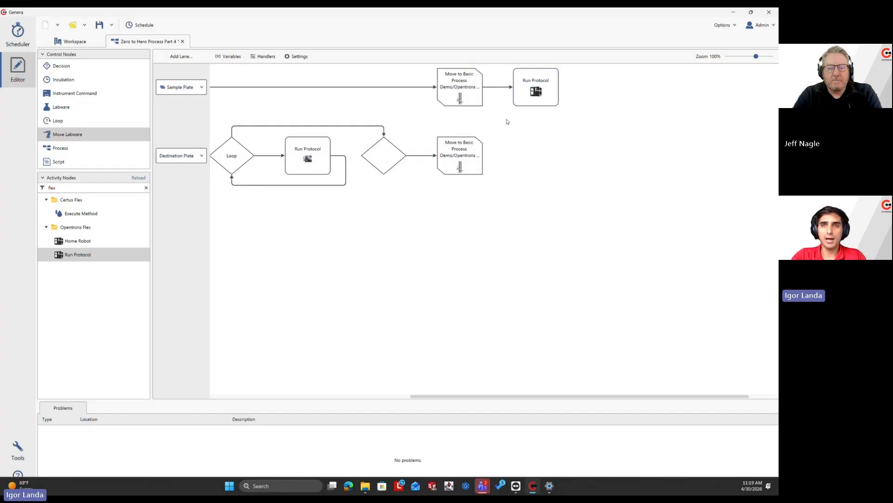
{"action": "left_click", "coordinate": [465, 80]}
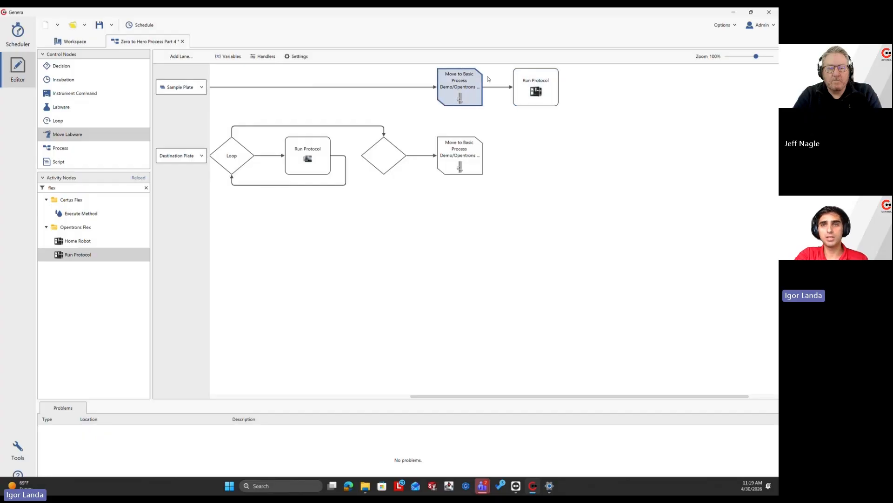
{"action": "left_click", "coordinate": [550, 192]}
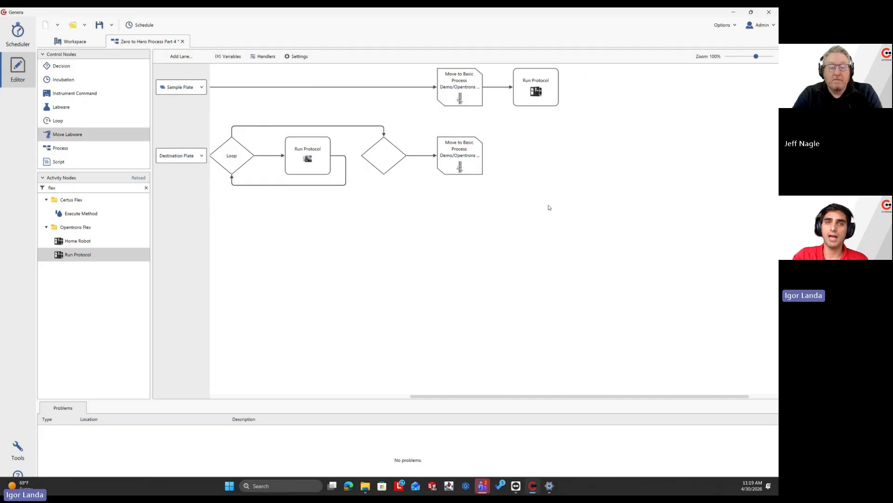
{"action": "left_click", "coordinate": [475, 165]}
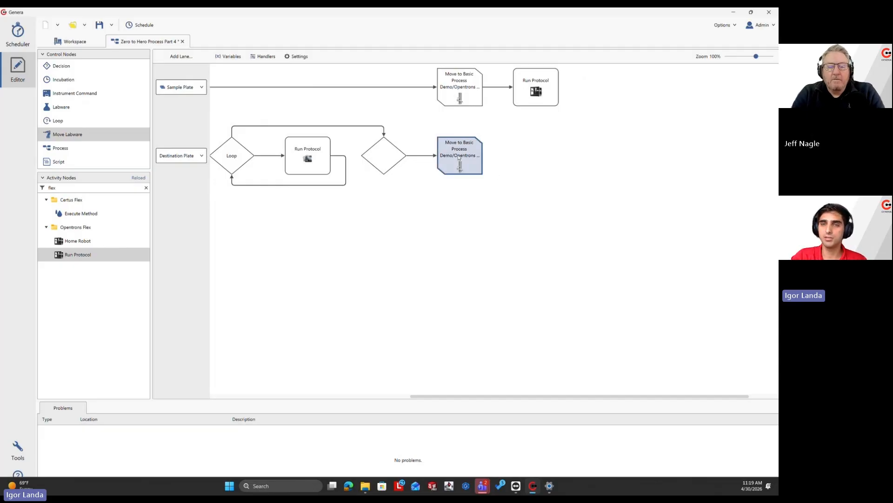
{"action": "left_click", "coordinate": [548, 169]}
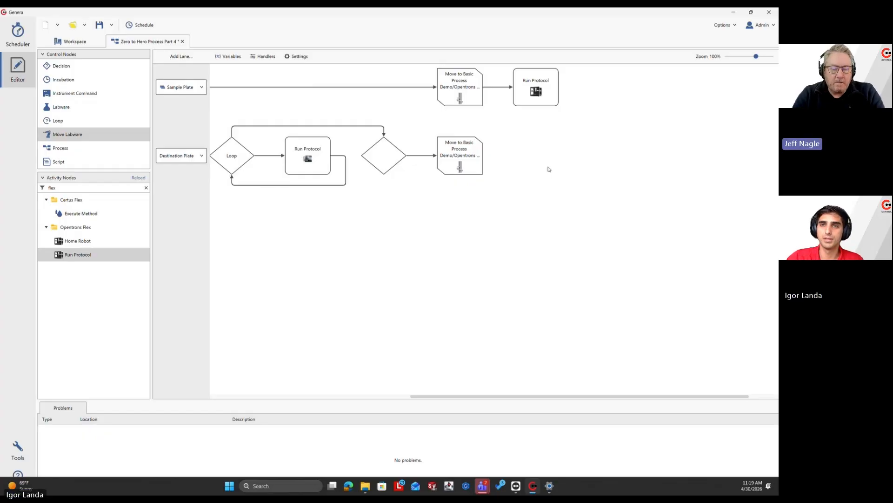
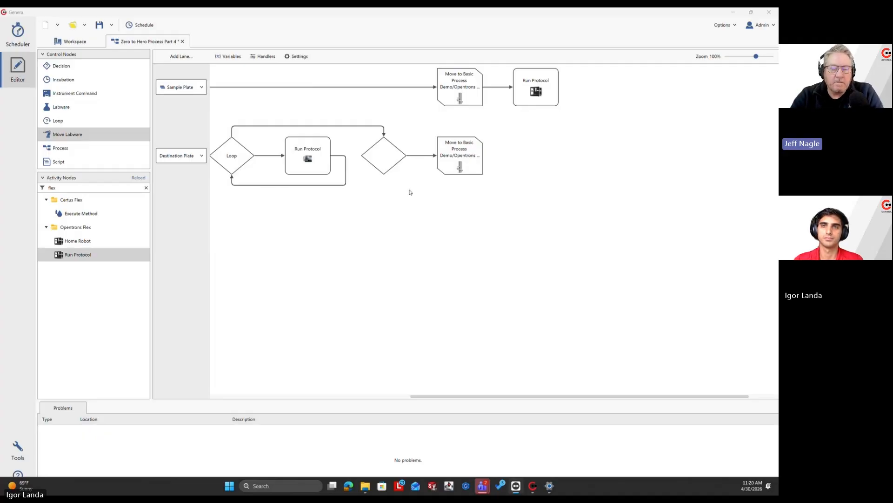
Step: Create a link from the Destination Plate lane's Opentrons move node to the Sample Plate lane's Run Protocol node
{"action": "right_click", "coordinate": [460, 152]}
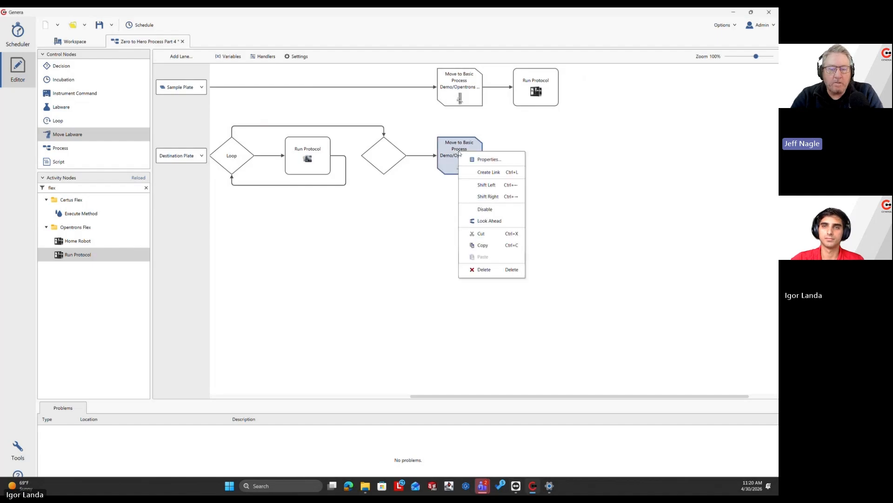
{"action": "left_click", "coordinate": [470, 171]}
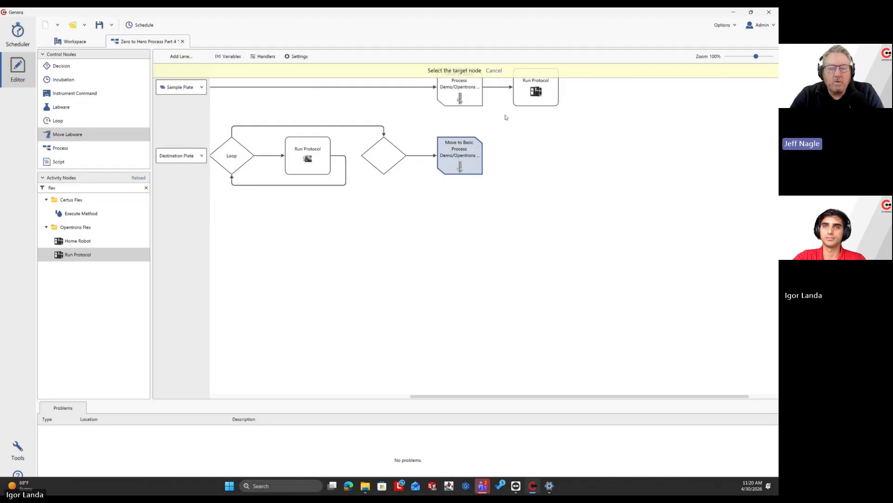
{"action": "left_click", "coordinate": [532, 98]}
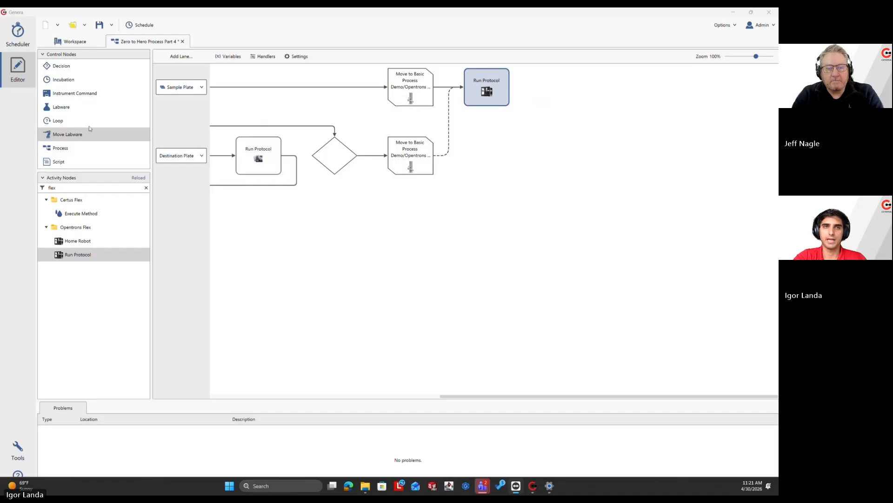
Step: Add a Move Labware node at the end of the Destination Plate lane with Basic Process Demo/Retisoft Hotel-1 as its destination
{"action": "left_click_drag", "start_coordinate": [81, 136], "coordinate": [452, 171]}
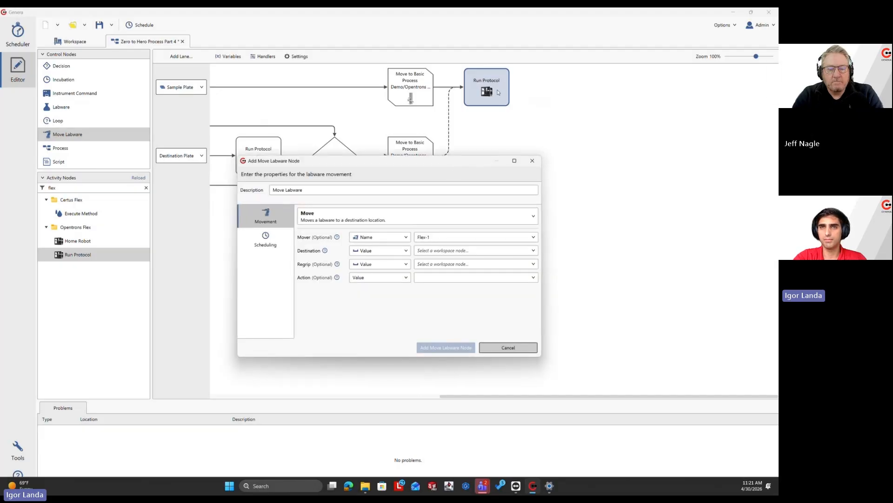
{"action": "left_click", "coordinate": [441, 250]}
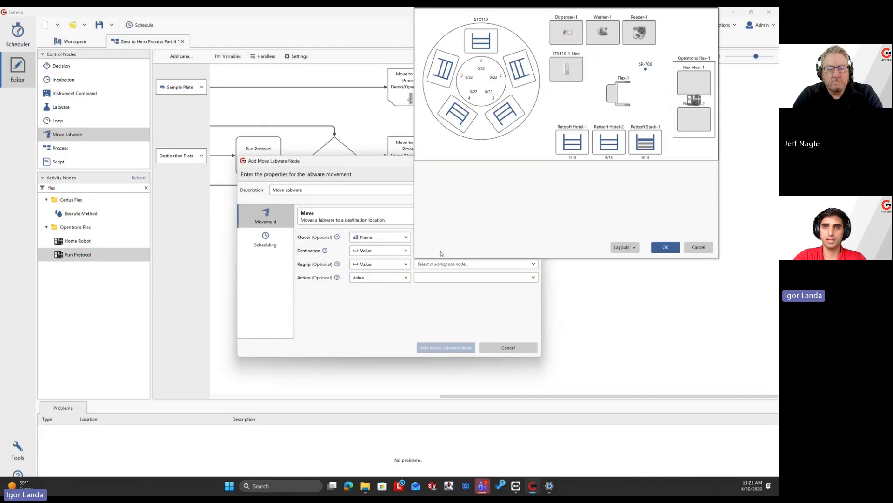
{"action": "left_click", "coordinate": [573, 147]}
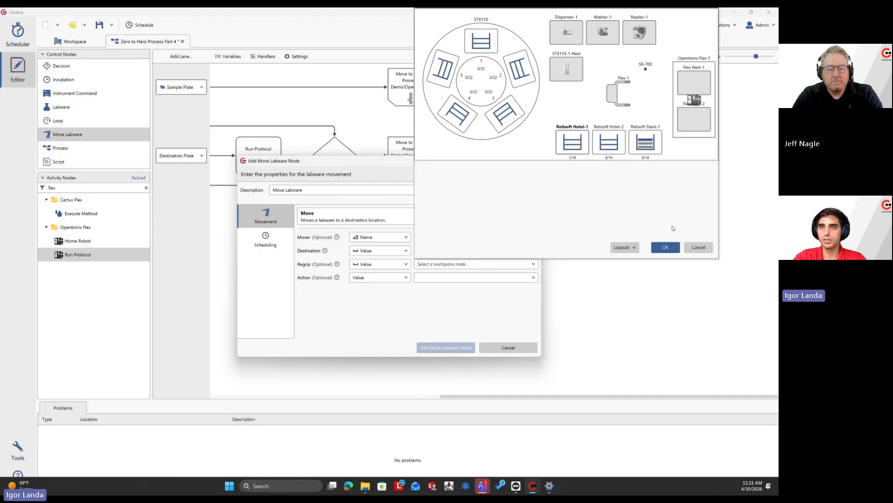
{"action": "left_click", "coordinate": [666, 247]}
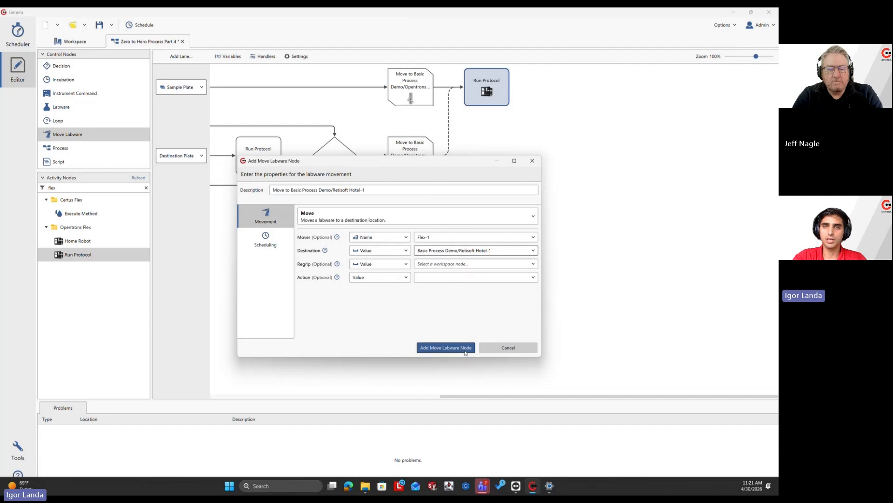
{"action": "left_click", "coordinate": [464, 349]}
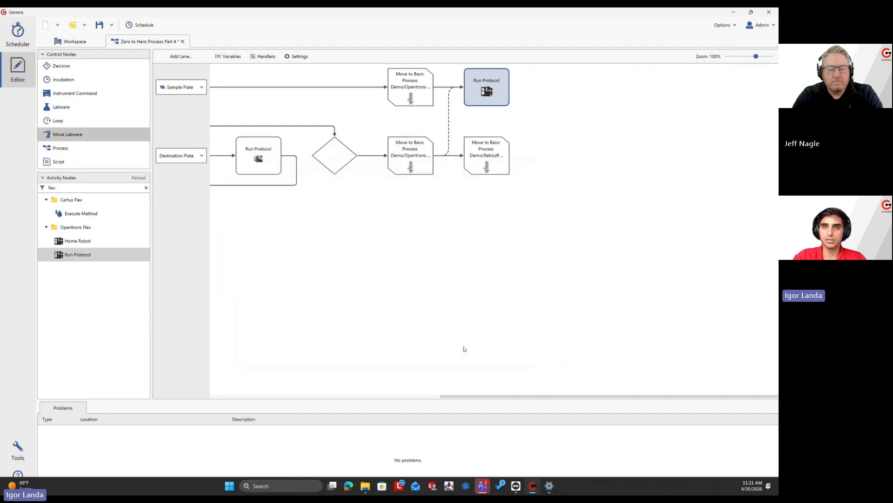
Step: Shift the Retisoft Hotel-1 move node one place later and link the Sample Plate lane's Run Protocol node to it
{"action": "left_click", "coordinate": [477, 164]}
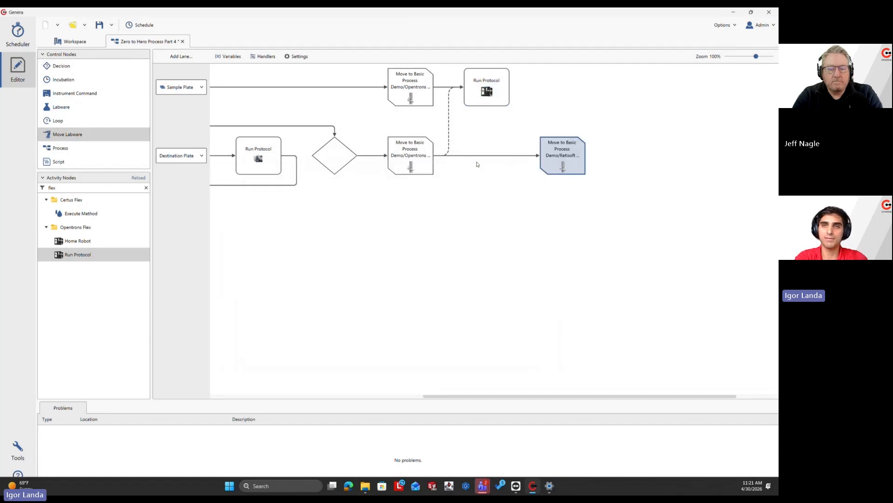
{"action": "right_click", "coordinate": [496, 92]}
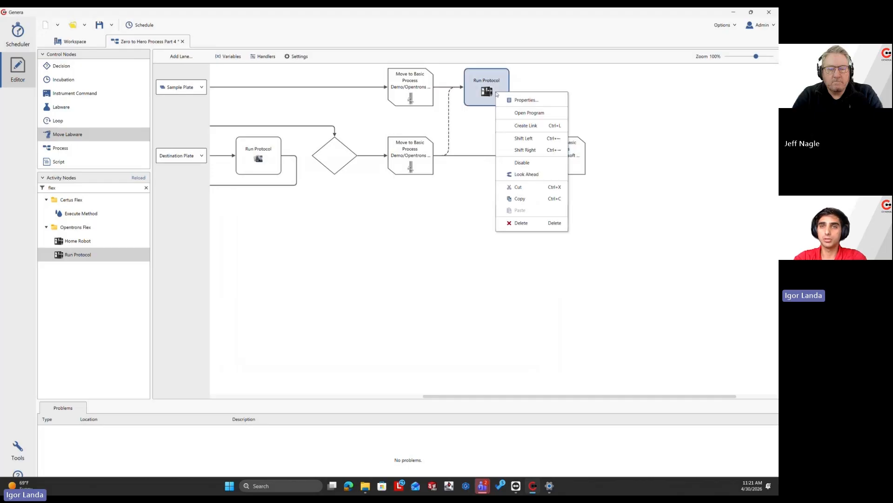
{"action": "left_click", "coordinate": [508, 126]}
{"action": "left_click", "coordinate": [560, 161]}
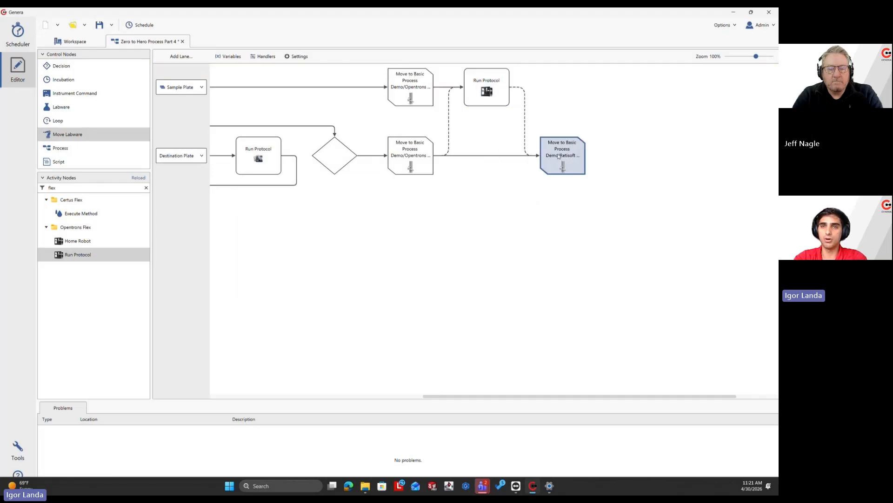
{"action": "left_click", "coordinate": [486, 86]}
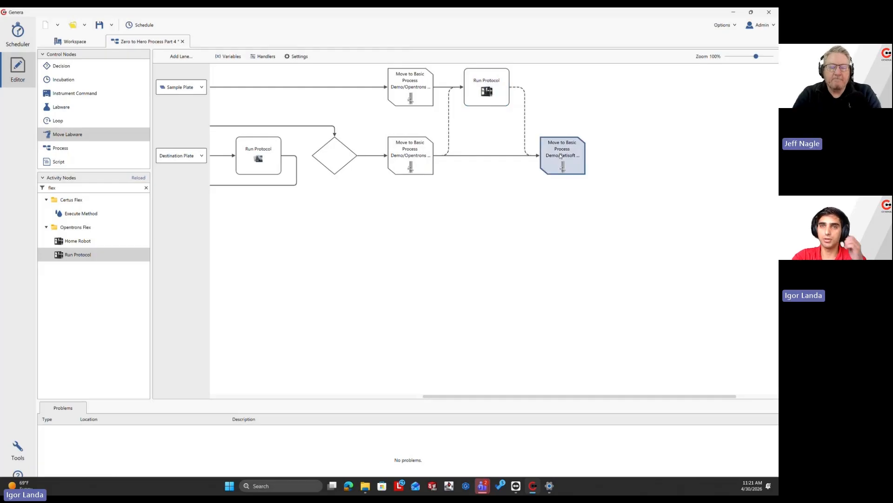
{"action": "left_click", "coordinate": [501, 91]}
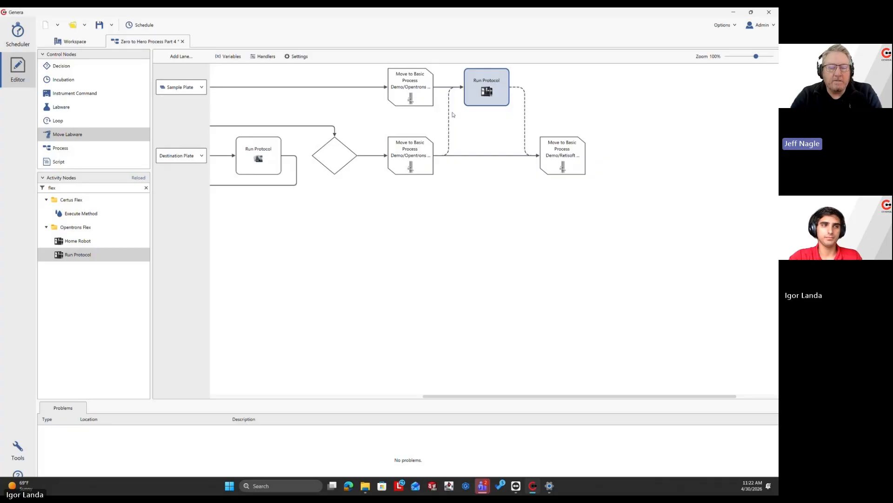
{"action": "left_click", "coordinate": [575, 172]}
Step: Add a Move Labware node after Run Protocol in the Sample Plate lane, with the Basic Project group Sample Plates as its destination
{"action": "scroll", "coordinate": [605, 179], "scroll_direction": "right", "scroll_amount": 1}
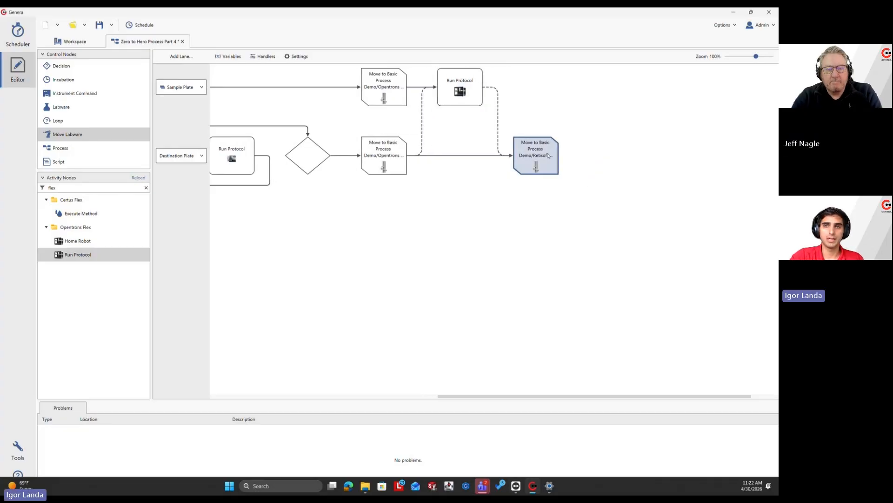
{"action": "scroll", "coordinate": [611, 167], "scroll_direction": "right", "scroll_amount": 1}
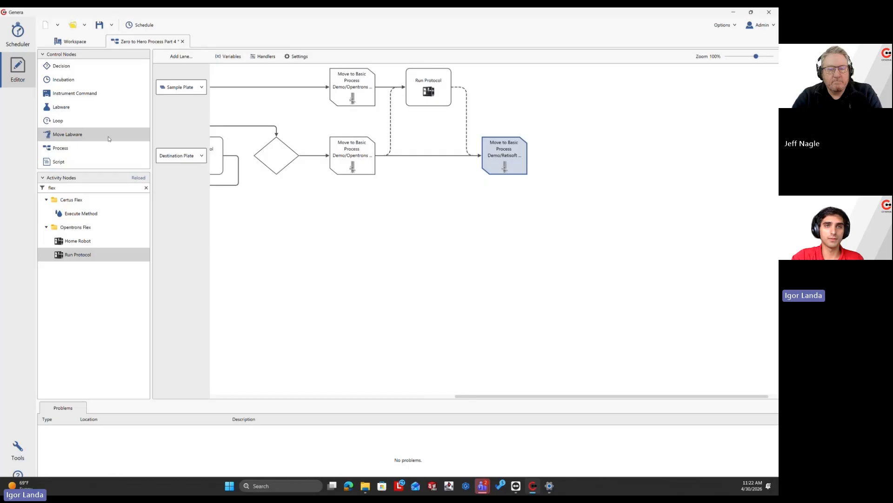
{"action": "left_click_drag", "start_coordinate": [96, 137], "coordinate": [475, 93]}
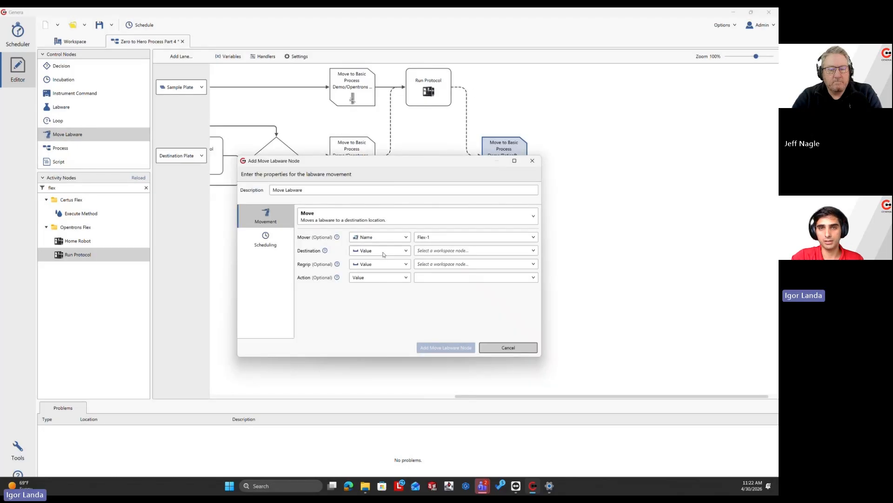
{"action": "left_click", "coordinate": [384, 254]}
{"action": "left_click", "coordinate": [377, 299]}
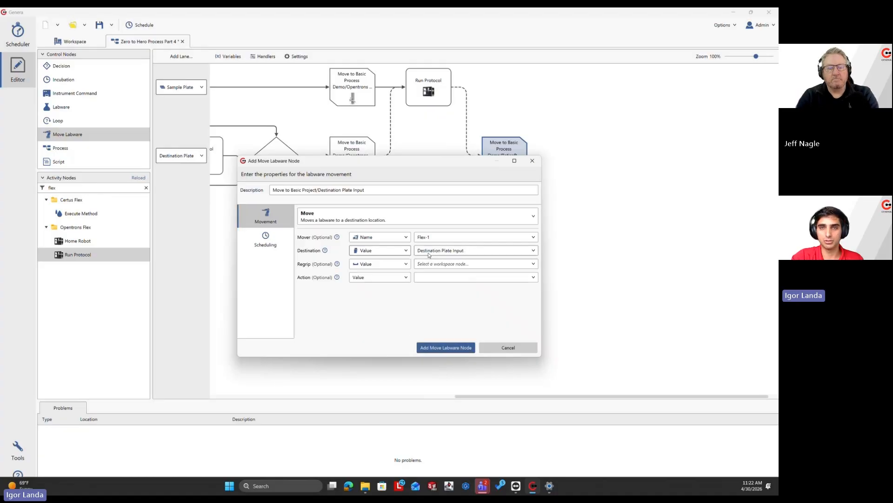
{"action": "left_click", "coordinate": [429, 254]}
{"action": "left_click", "coordinate": [433, 336]}
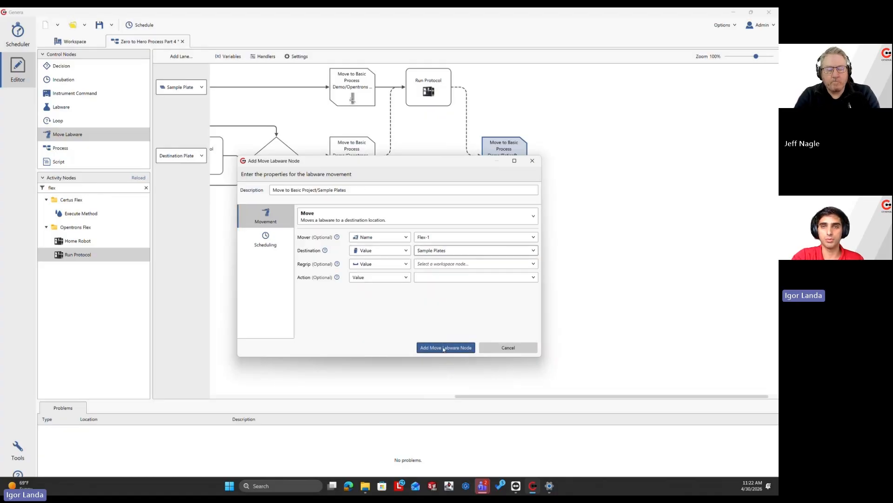
{"action": "left_click", "coordinate": [444, 347]}
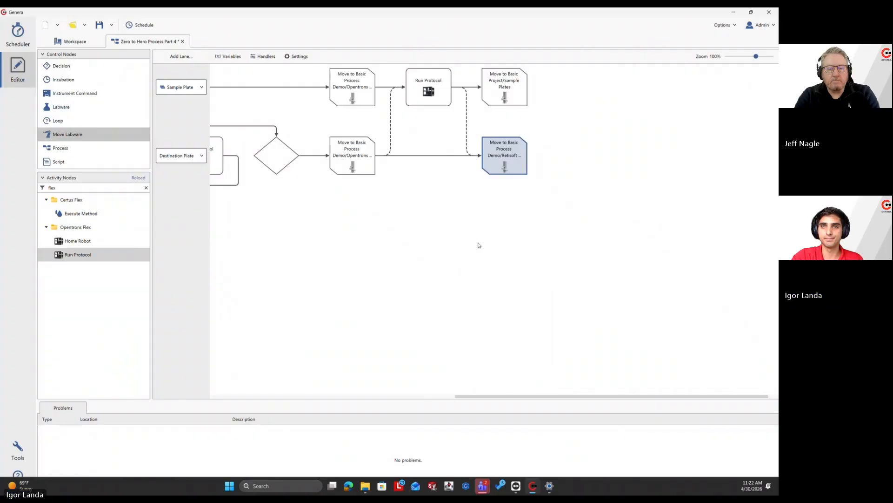
Step: Start an Incubation node at the end of the Destination Plate lane with a duration of 0:00:05
{"action": "left_click_drag", "start_coordinate": [479, 245], "coordinate": [381, 233]}
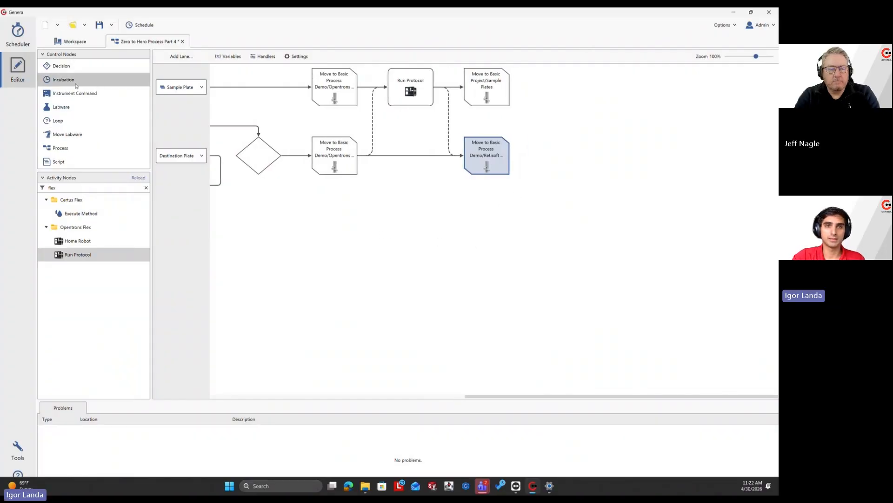
{"action": "left_click_drag", "start_coordinate": [70, 82], "coordinate": [540, 157]}
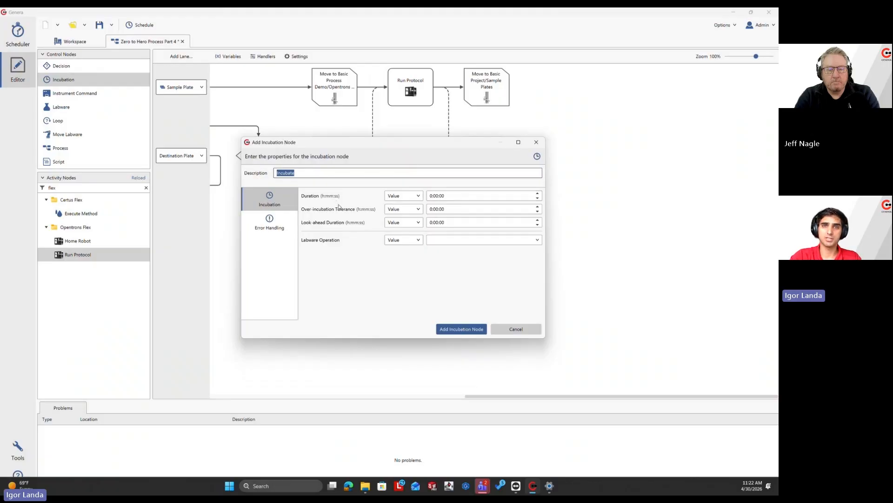
{"action": "left_click", "coordinate": [447, 196]}
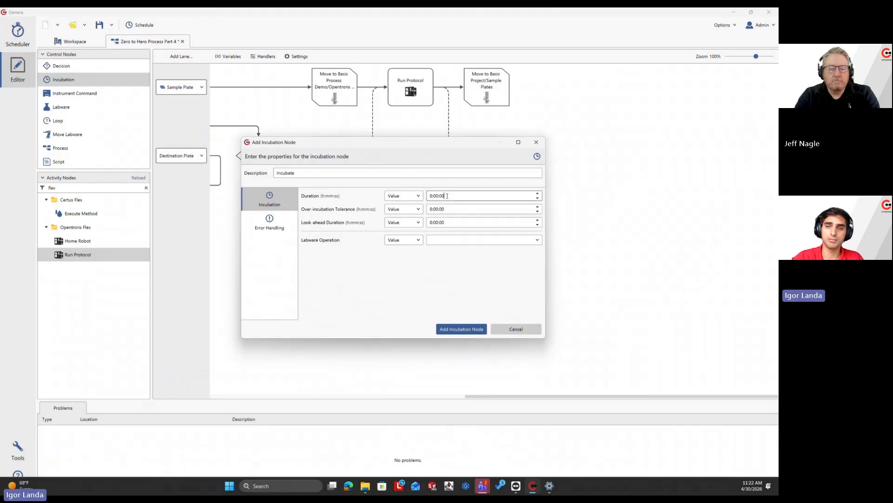
{"action": "type", "text": "5"}
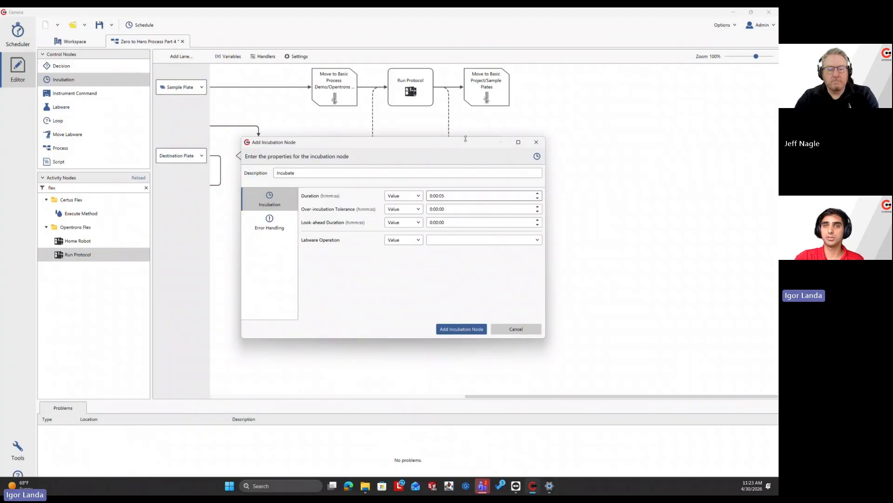
{"action": "left_click_drag", "start_coordinate": [459, 174], "coordinate": [462, 164]}
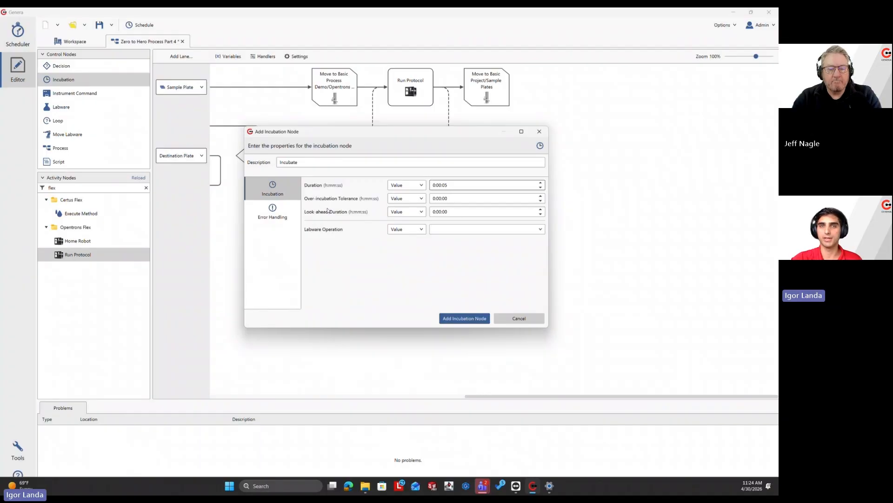
Step: Set the incubation's look-ahead duration to 0:00:05 and its labware operation to Incubate, and add the node
{"action": "left_click", "coordinate": [457, 211]}
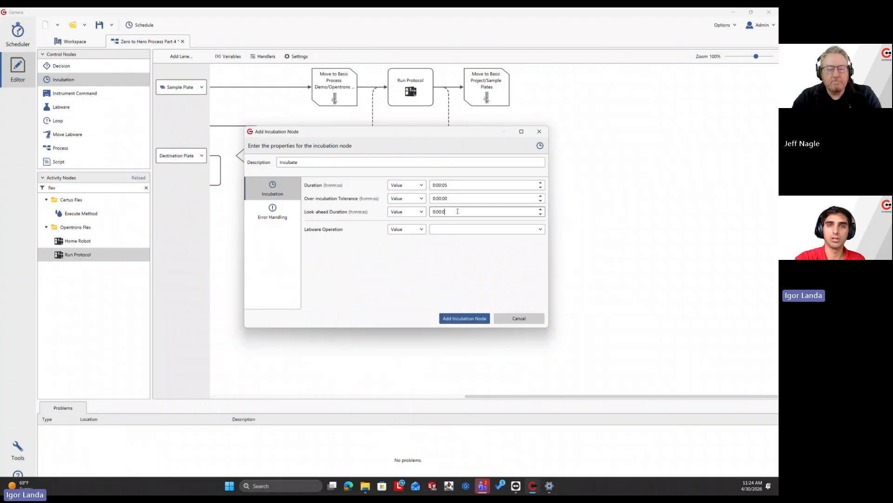
{"action": "type", "text": "5"}
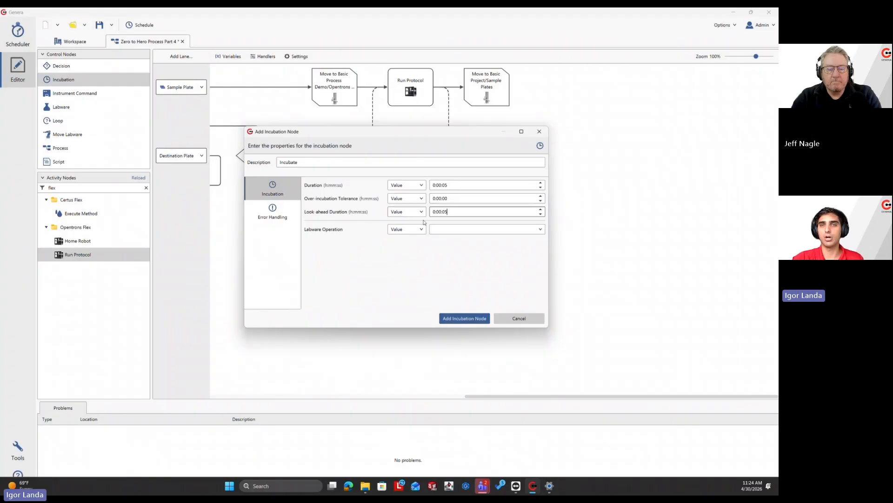
{"action": "left_click", "coordinate": [450, 185]}
{"action": "double_click", "coordinate": [452, 184]}
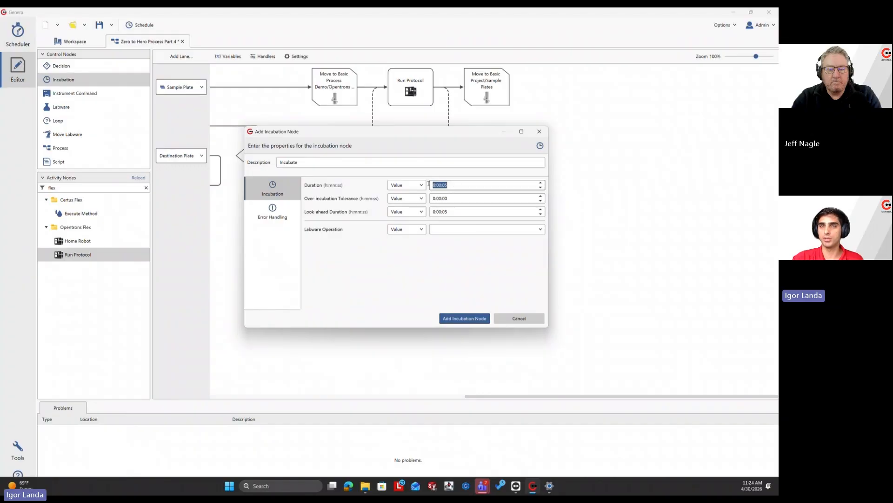
{"action": "left_click", "coordinate": [452, 184]}
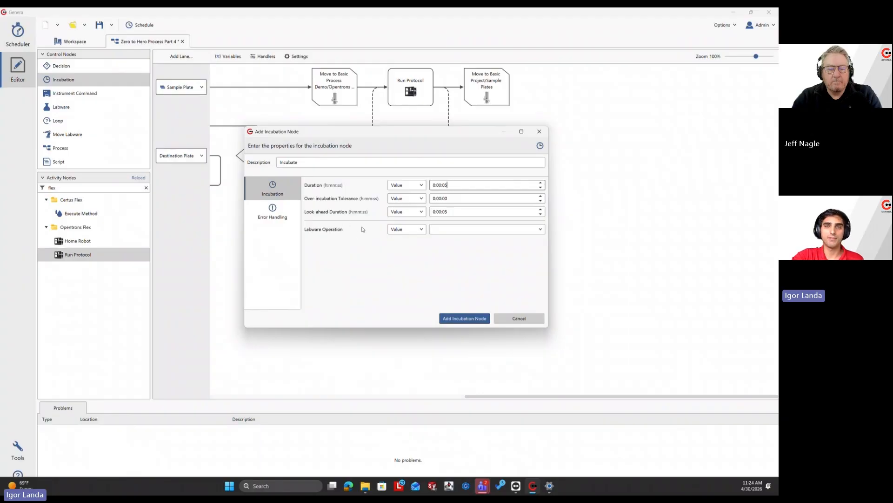
{"action": "left_click", "coordinate": [470, 231]}
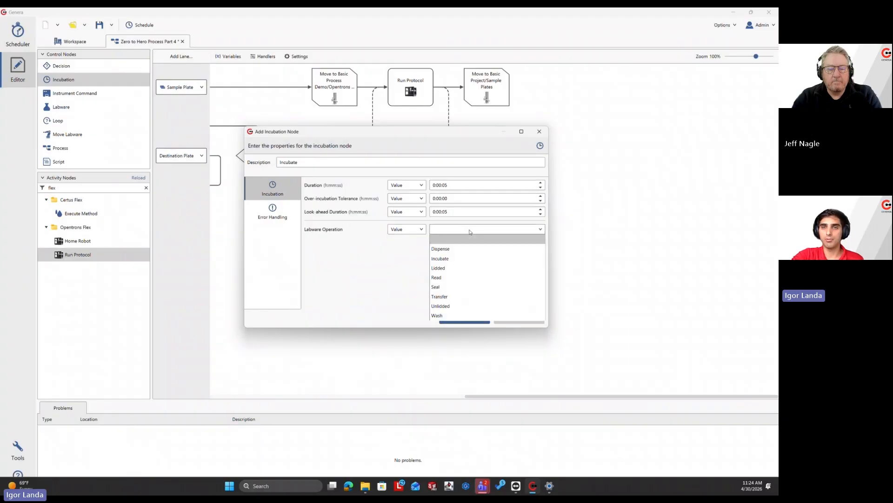
{"action": "left_click", "coordinate": [449, 259]}
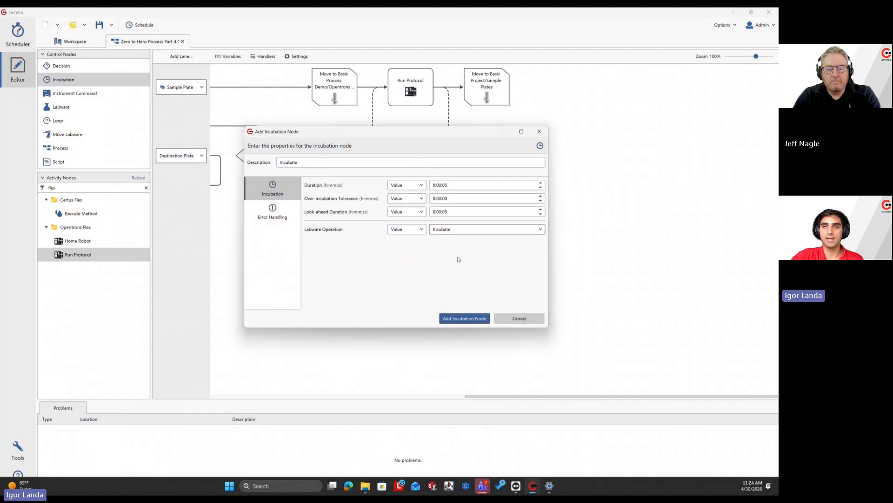
{"action": "left_click", "coordinate": [475, 319]}
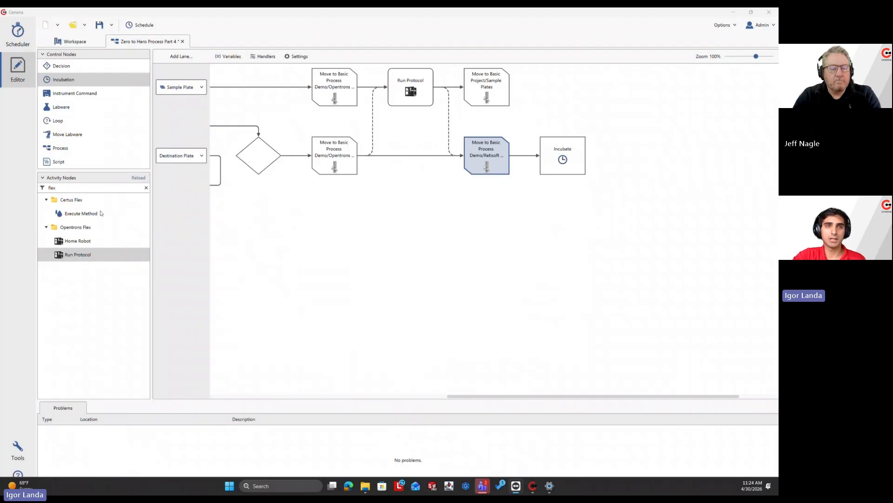
Step: Add a Move Labware node after Incubate in the Destination Plate lane with Basic Process Demo/Reader-1 as its destination
{"action": "left_click_drag", "start_coordinate": [65, 134], "coordinate": [605, 170]}
{"action": "left_click", "coordinate": [437, 254]}
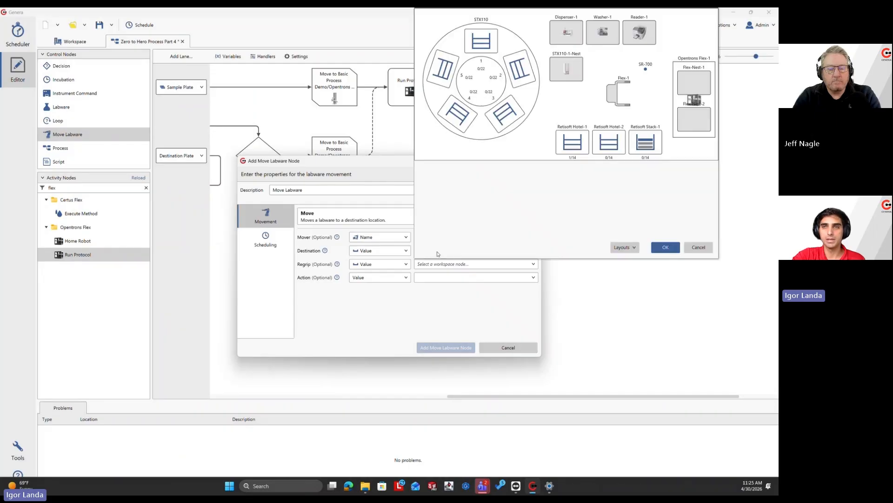
{"action": "left_click", "coordinate": [641, 32]}
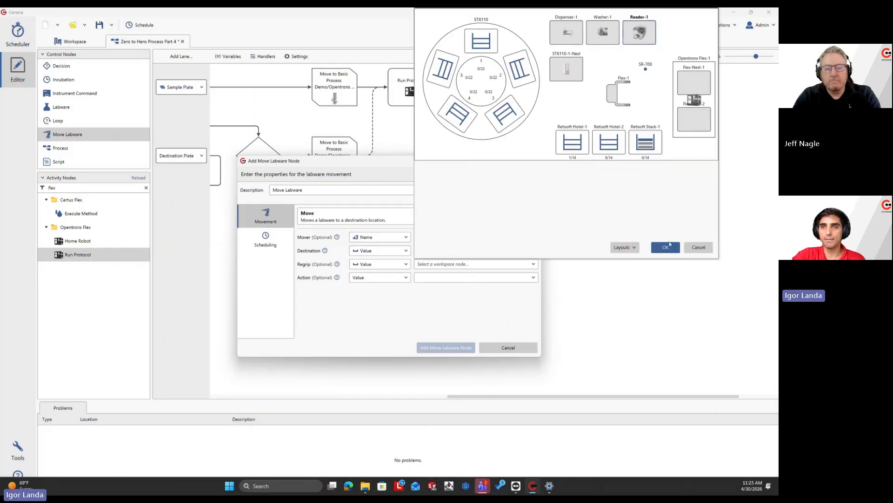
{"action": "left_click", "coordinate": [666, 247]}
{"action": "key", "text": "Return"}
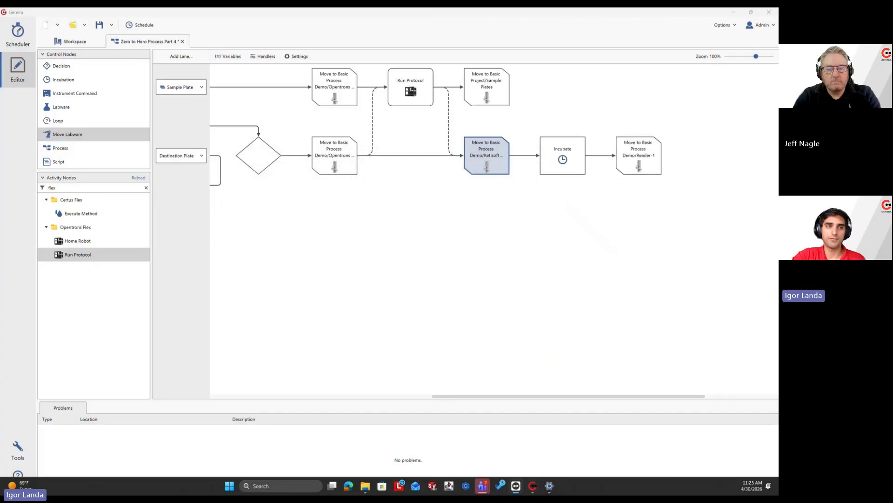
Step: Add a Move Labware node after the Reader-1 move with the workspace zone Destination Plate Output as its destination, and save the process
{"action": "left_click_drag", "start_coordinate": [412, 224], "coordinate": [248, 227]}
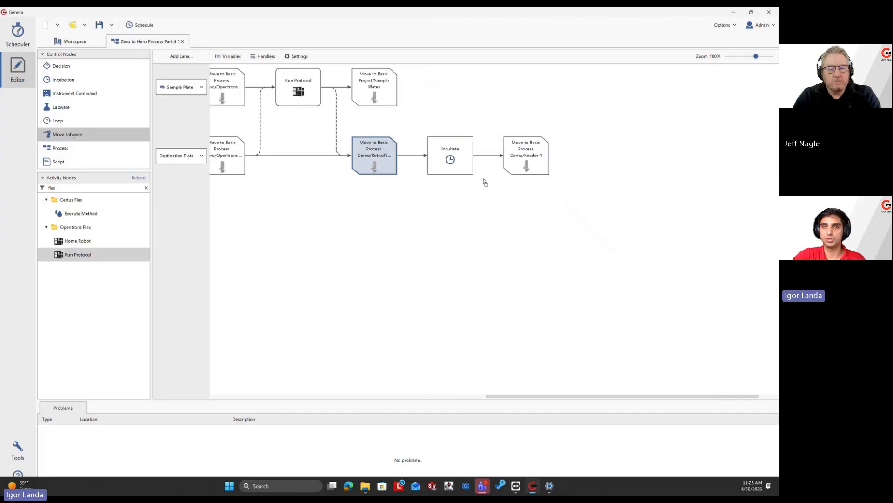
{"action": "left_click", "coordinate": [561, 175]}
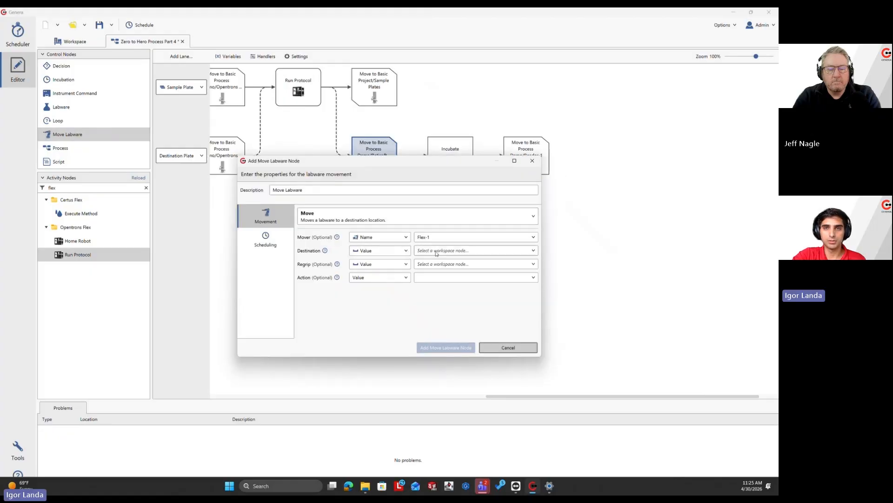
{"action": "left_click", "coordinate": [380, 252]}
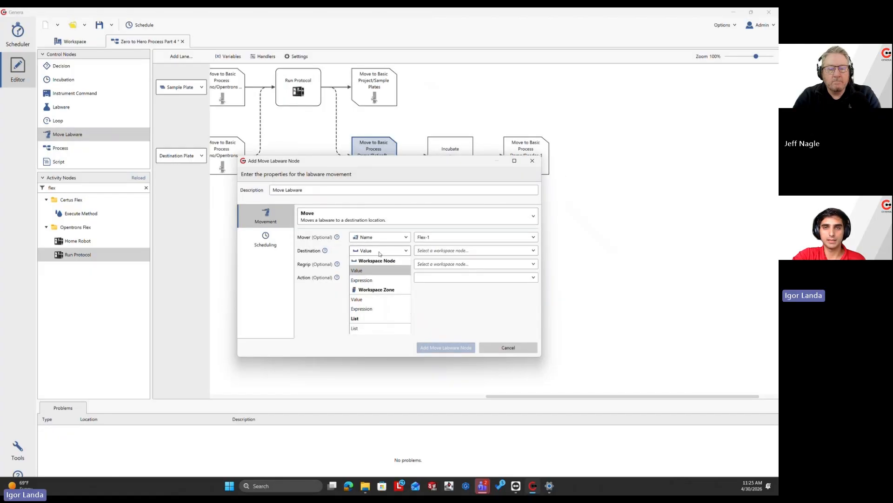
{"action": "left_click", "coordinate": [375, 299]}
{"action": "left_click", "coordinate": [440, 252]}
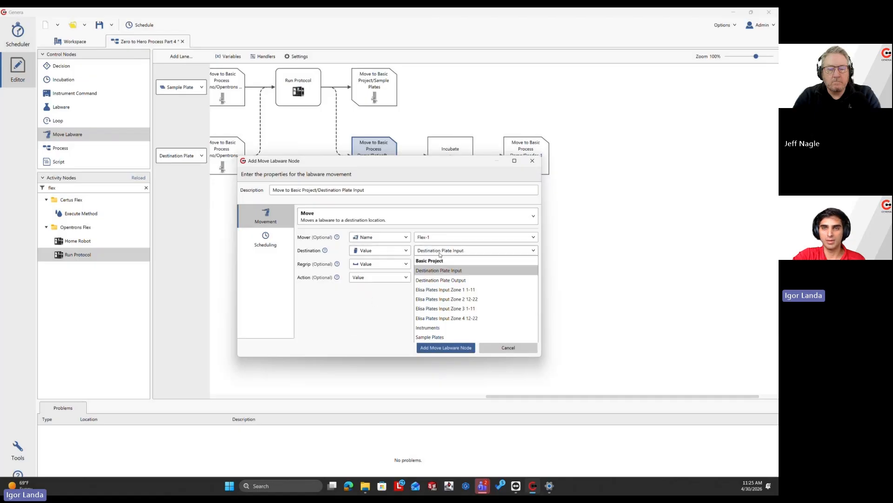
{"action": "left_click", "coordinate": [450, 280]}
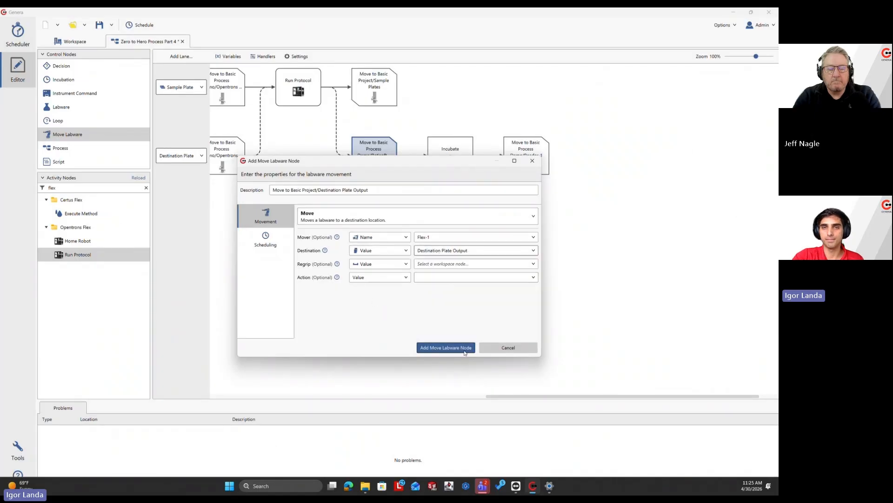
{"action": "left_click", "coordinate": [451, 350]}
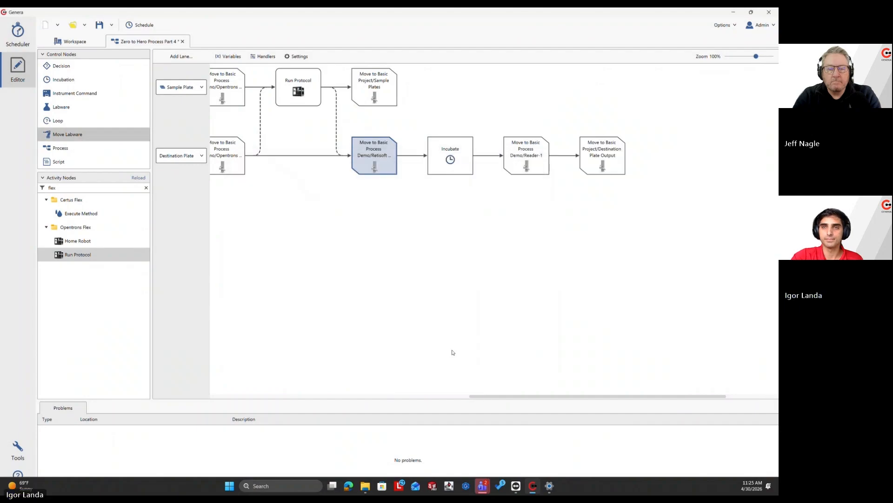
{"action": "left_click", "coordinate": [101, 25]}
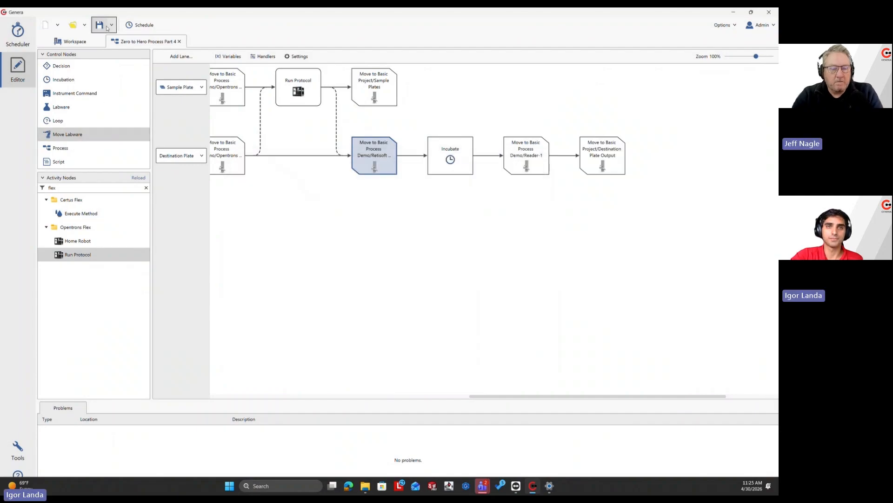
Step: Filter the activity nodes by "read" and insert a Synergy Neo Read Plate node between the Reader-1 and Destination Plate Output moves
{"action": "mouse_move", "coordinate": [390, 168]}
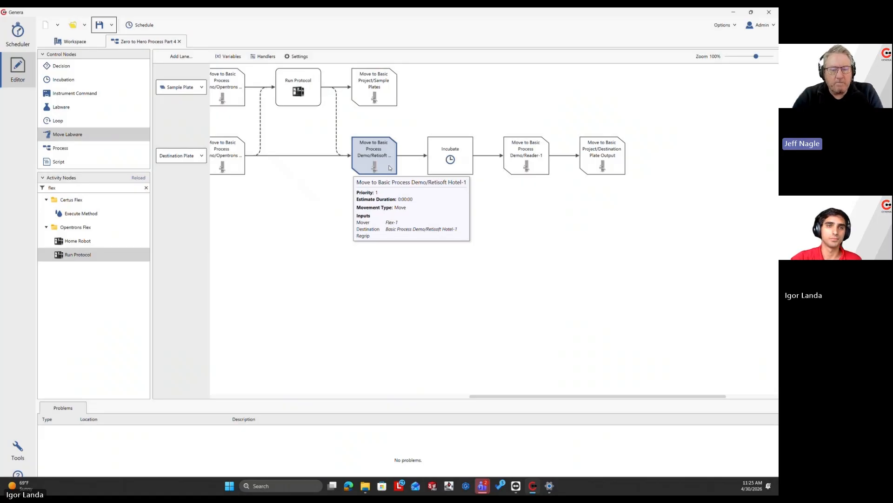
{"action": "left_click", "coordinate": [146, 188]}
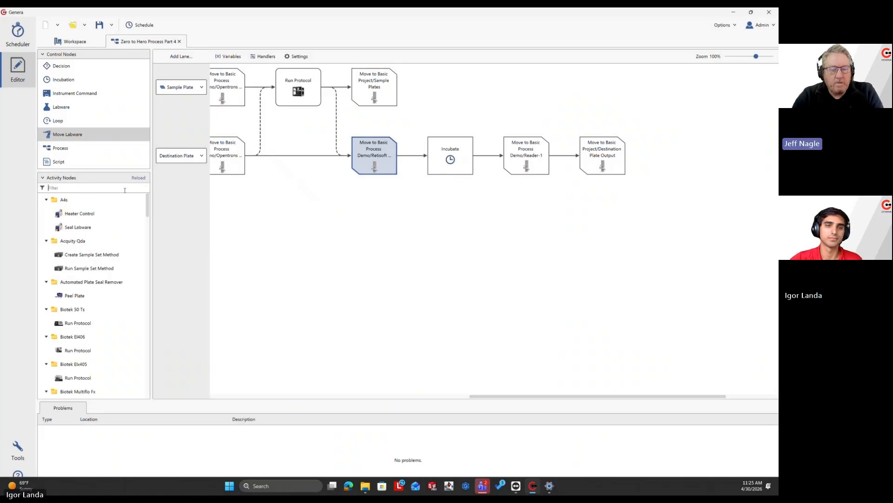
{"action": "left_click", "coordinate": [124, 190]}
{"action": "type", "text": "reader"}
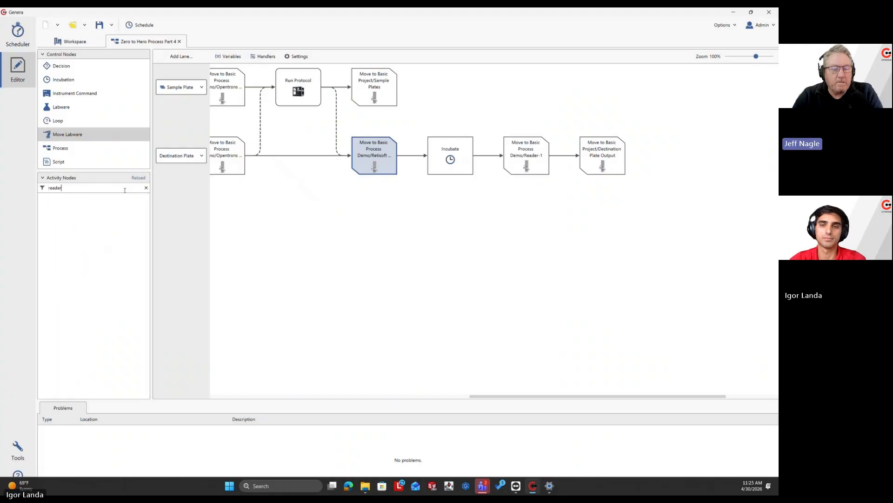
{"action": "key", "text": "BackSpace"}
{"action": "key", "text": "BackSpace"}
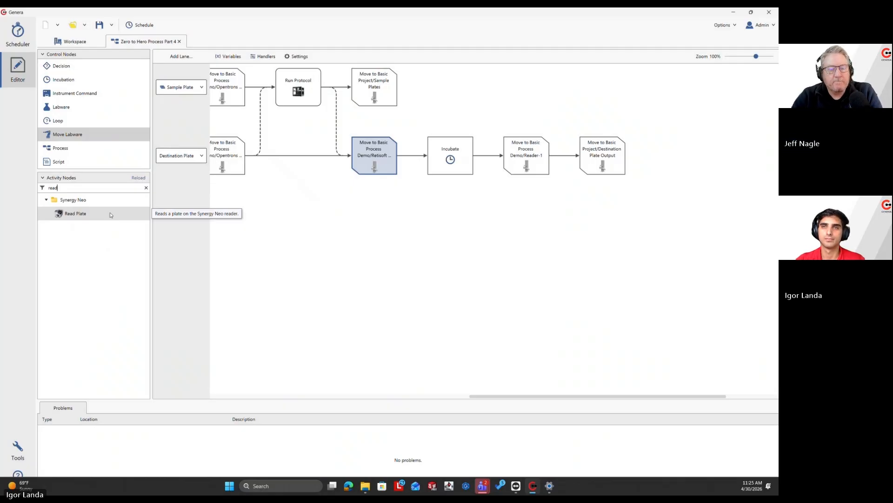
{"action": "left_click_drag", "start_coordinate": [110, 214], "coordinate": [547, 158]}
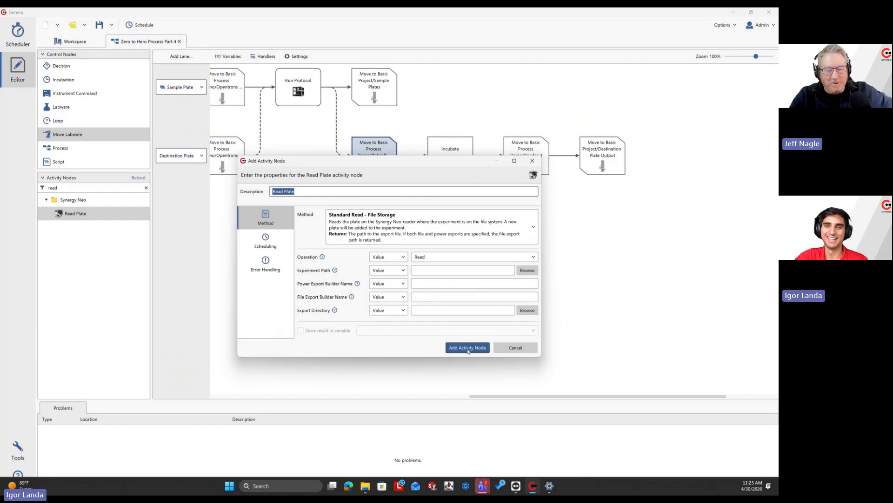
{"action": "left_click", "coordinate": [468, 348]}
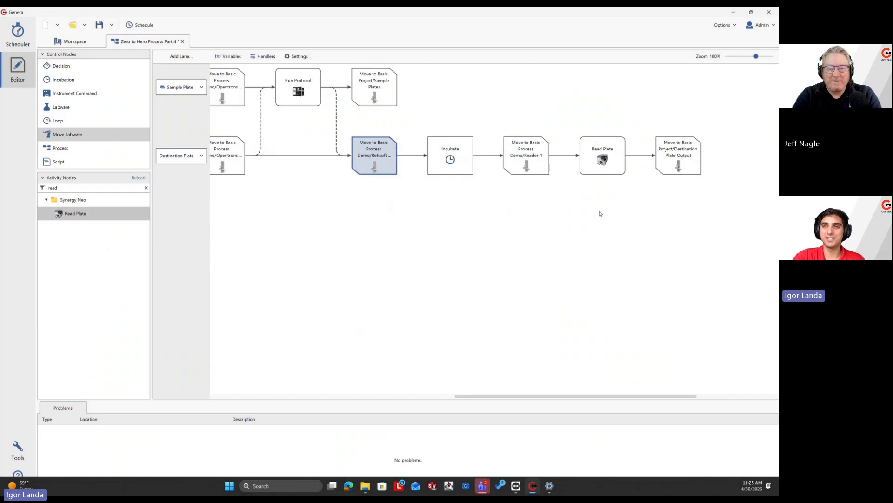
{"action": "left_click", "coordinate": [569, 160]}
{"action": "left_click", "coordinate": [630, 165]}
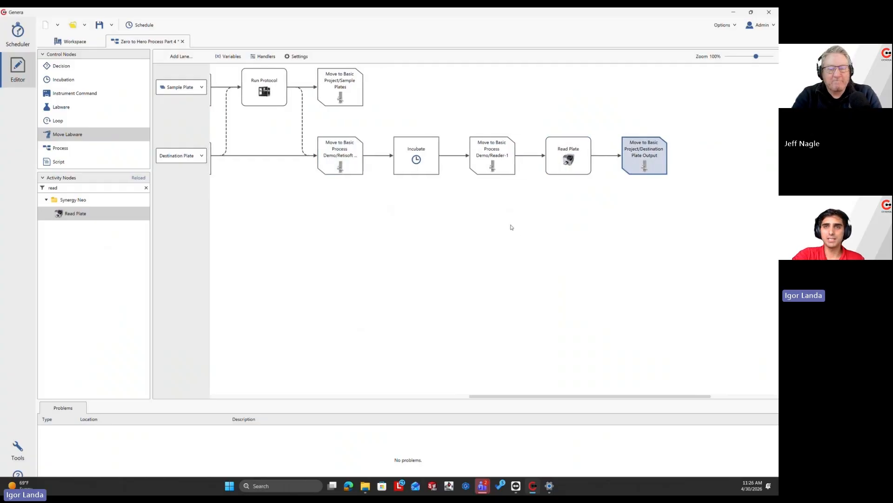
{"action": "left_click_drag", "start_coordinate": [511, 225], "coordinate": [523, 217]}
{"action": "left_click", "coordinate": [506, 162]}
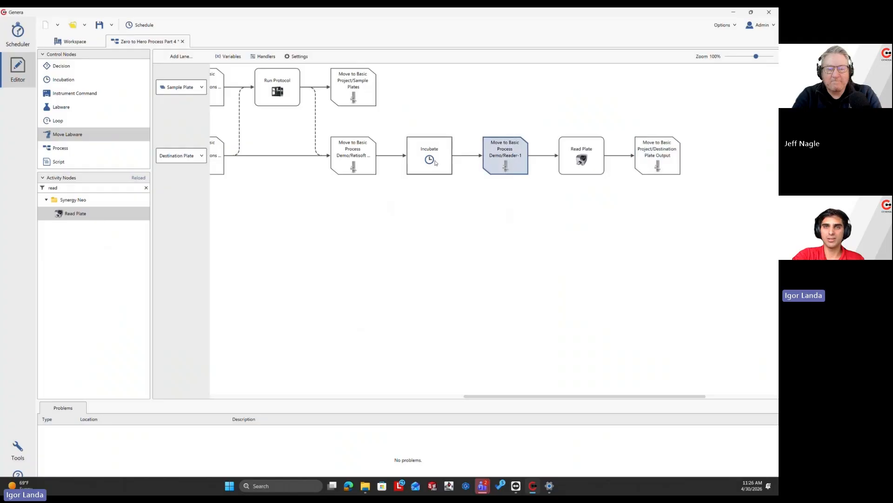
{"action": "double_click", "coordinate": [435, 163]}
{"action": "left_click", "coordinate": [488, 348]}
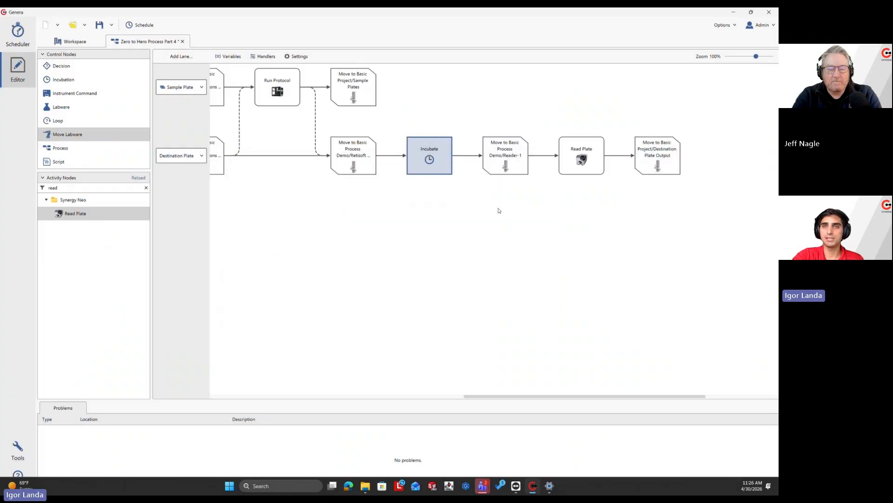
Step: Turn on Look Ahead for the Reader-1 move node in the Destination Plate lane
{"action": "right_click", "coordinate": [503, 142]}
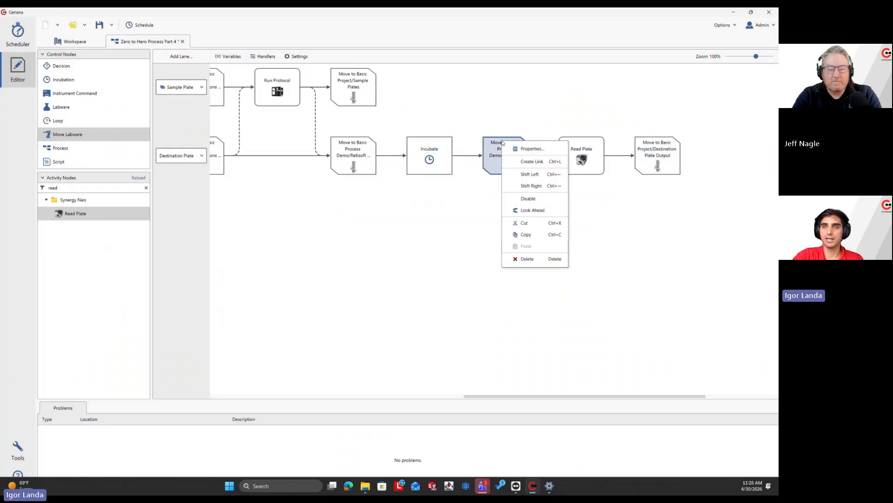
{"action": "left_click", "coordinate": [531, 216]}
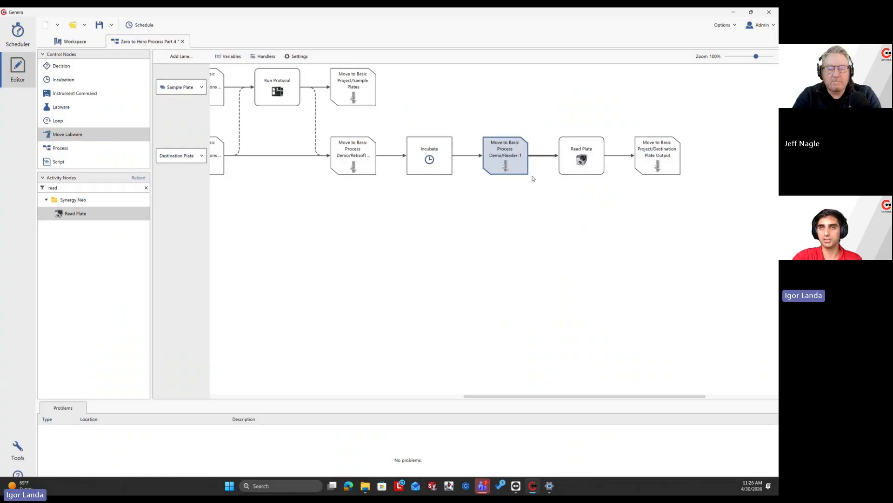
{"action": "left_click", "coordinate": [588, 211]}
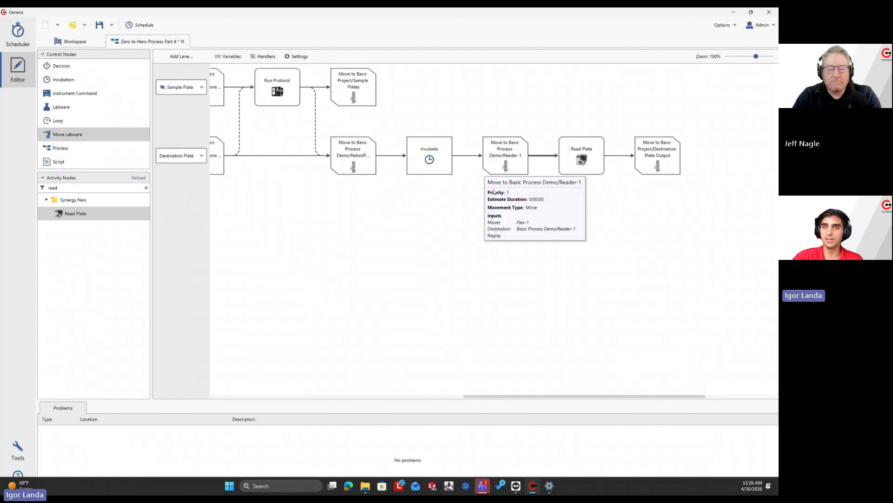
{"action": "left_click", "coordinate": [506, 167]}
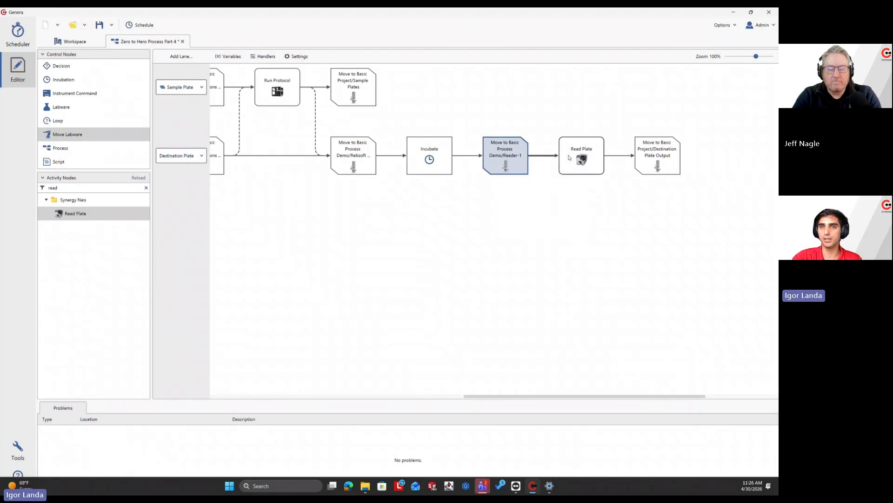
Step: Turn on Look Ahead for the Read Plate node in the Destination Plate lane
{"action": "left_click", "coordinate": [584, 169]}
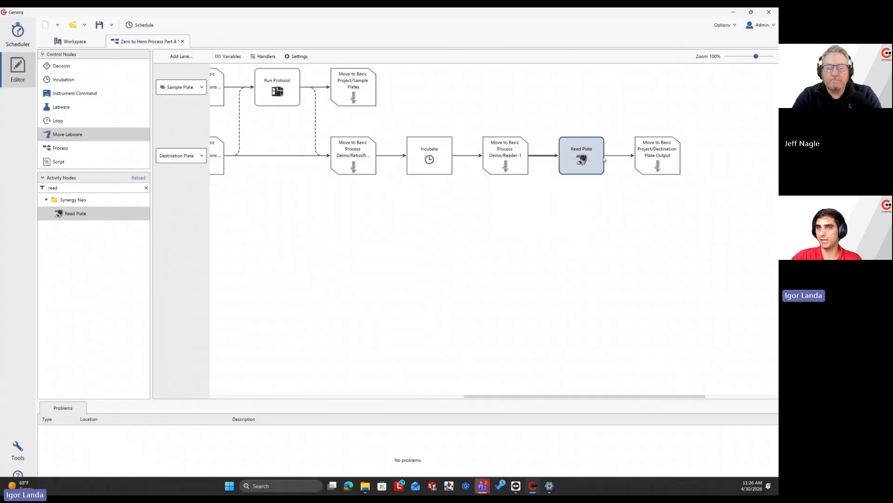
{"action": "left_click", "coordinate": [593, 201]}
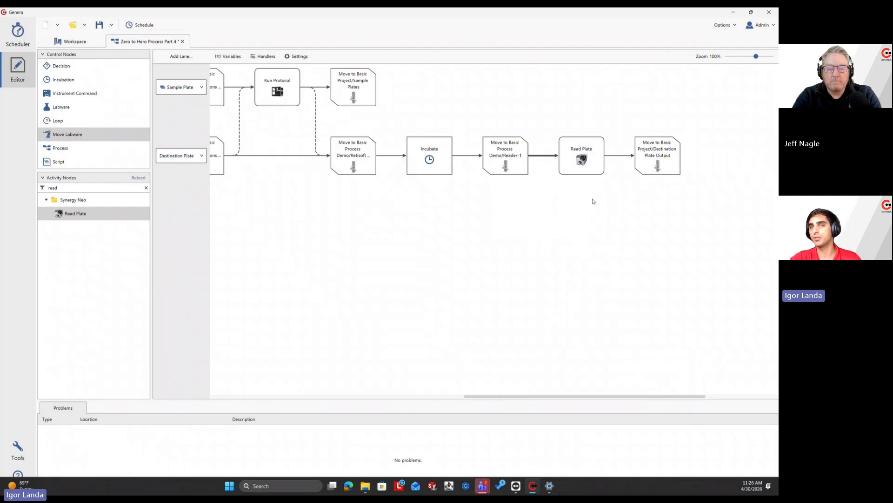
{"action": "right_click", "coordinate": [583, 166]}
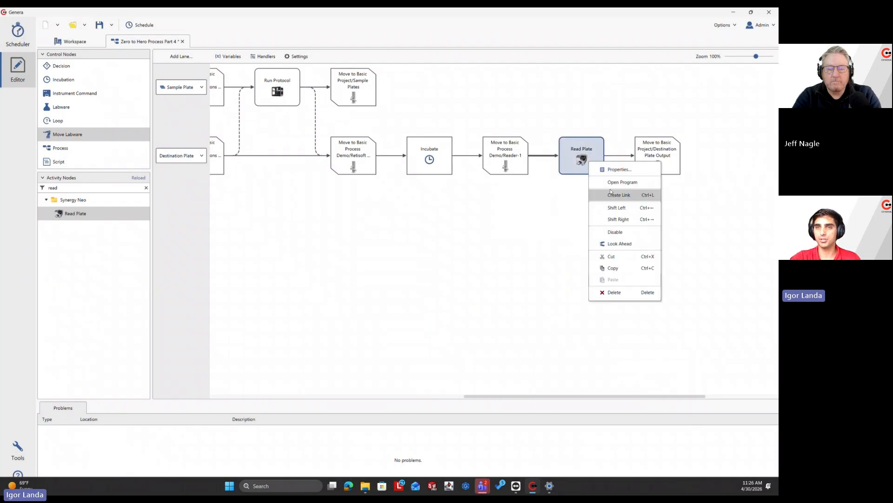
{"action": "left_click", "coordinate": [620, 244]}
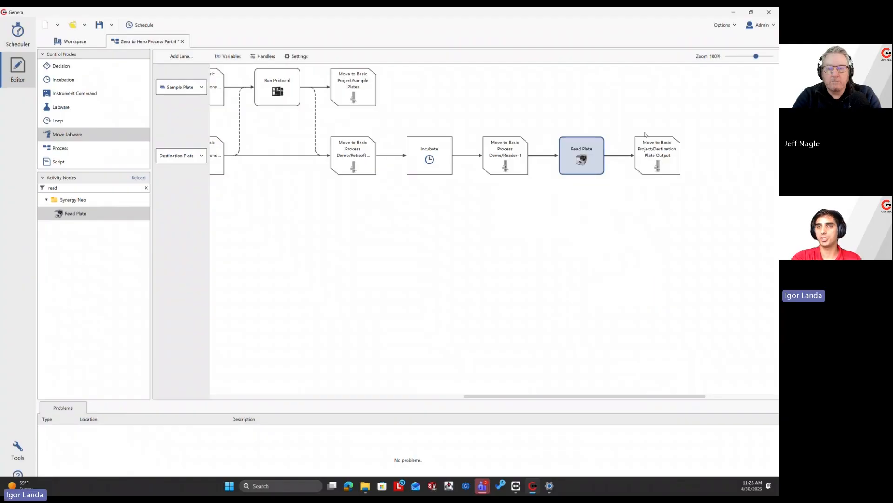
Step: Examine the sequence of move, incubate and read nodes at the end of the Destination Plate lane
{"action": "left_click", "coordinate": [660, 144]}
{"action": "left_click", "coordinate": [506, 156]}
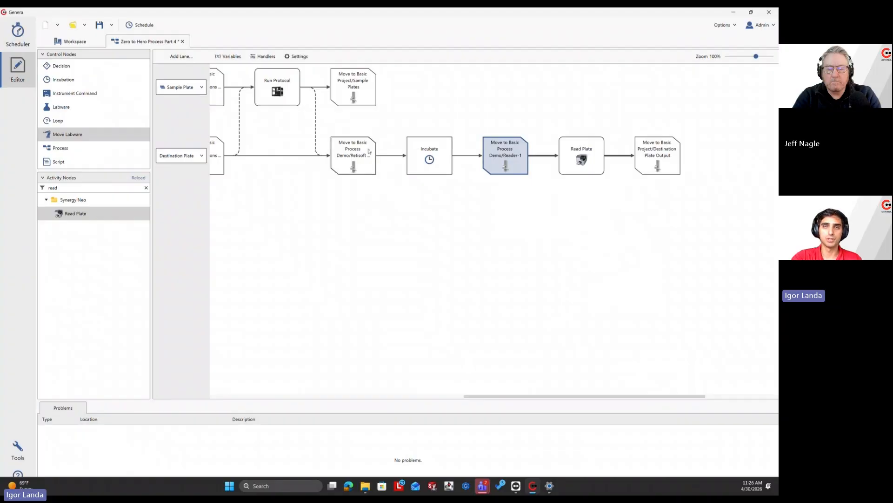
{"action": "left_click", "coordinate": [358, 161]}
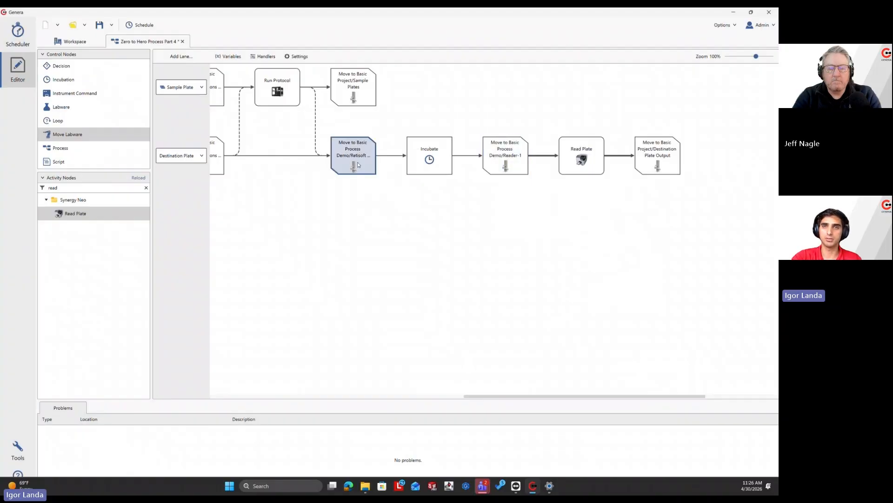
{"action": "left_click", "coordinate": [427, 156]}
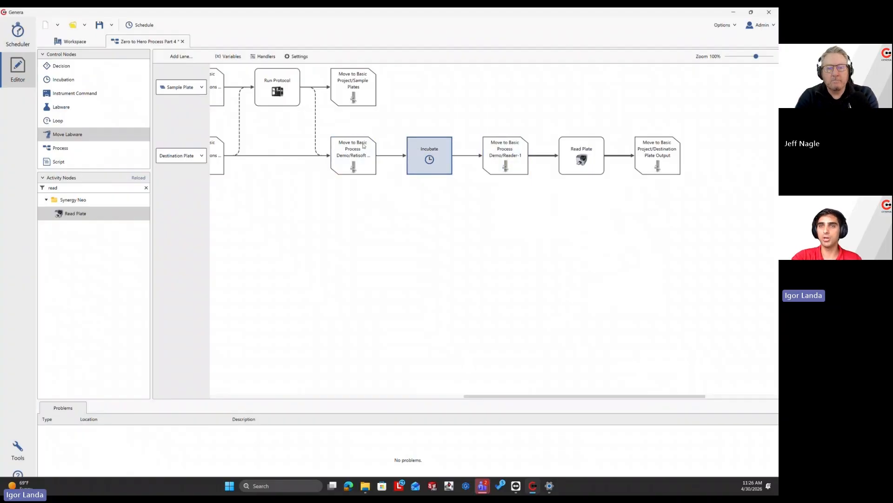
{"action": "left_click", "coordinate": [664, 158]}
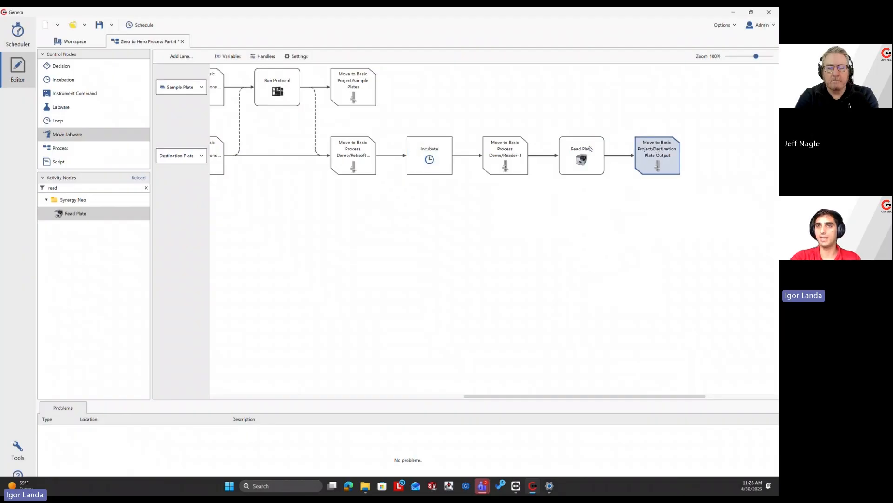
{"action": "mouse_move", "coordinate": [655, 151]}
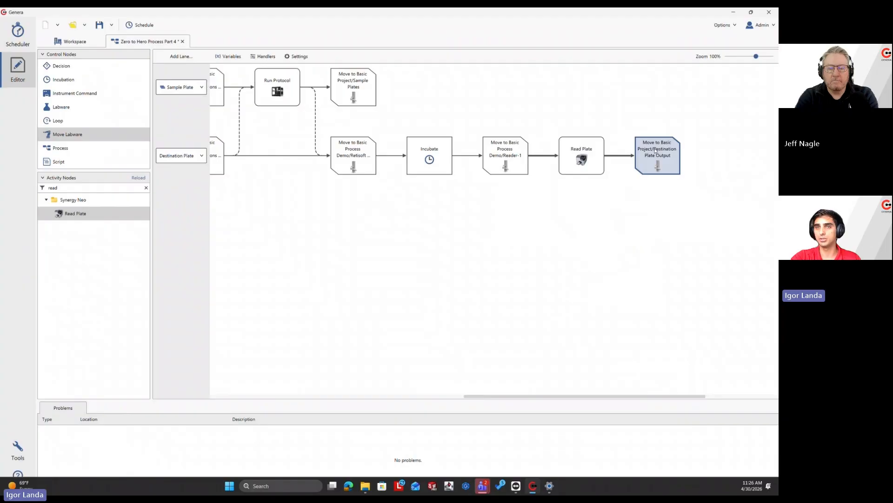
{"action": "left_click", "coordinate": [568, 158]}
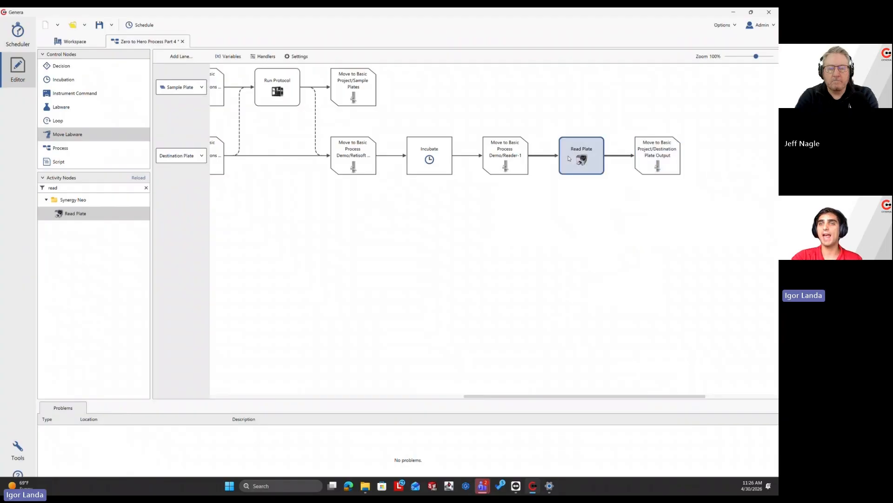
{"action": "left_click", "coordinate": [668, 148]}
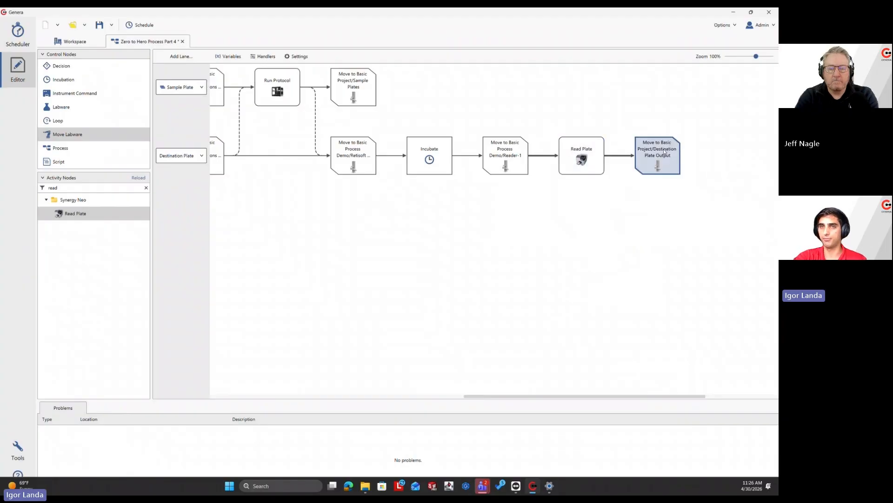
{"action": "left_click", "coordinate": [613, 259]}
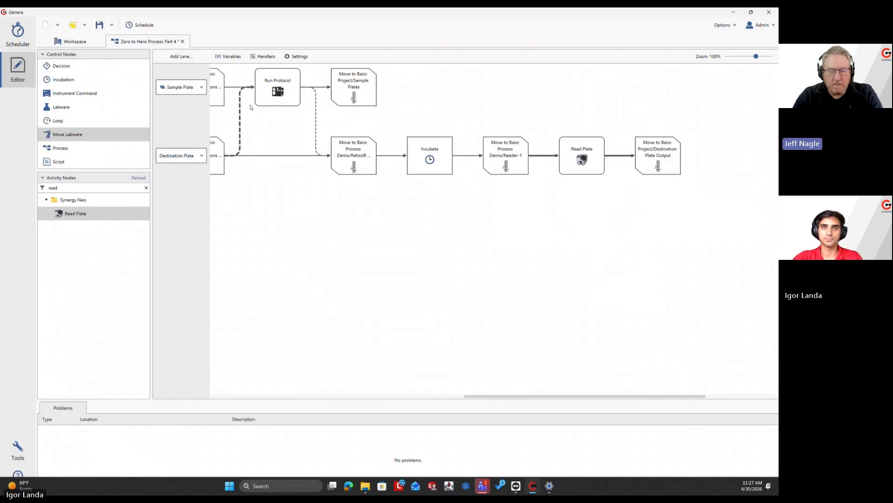
Step: Save the process with its look-ahead changes
{"action": "left_click_drag", "start_coordinate": [252, 107], "coordinate": [387, 111]}
{"action": "left_click_drag", "start_coordinate": [307, 109], "coordinate": [636, 111]}
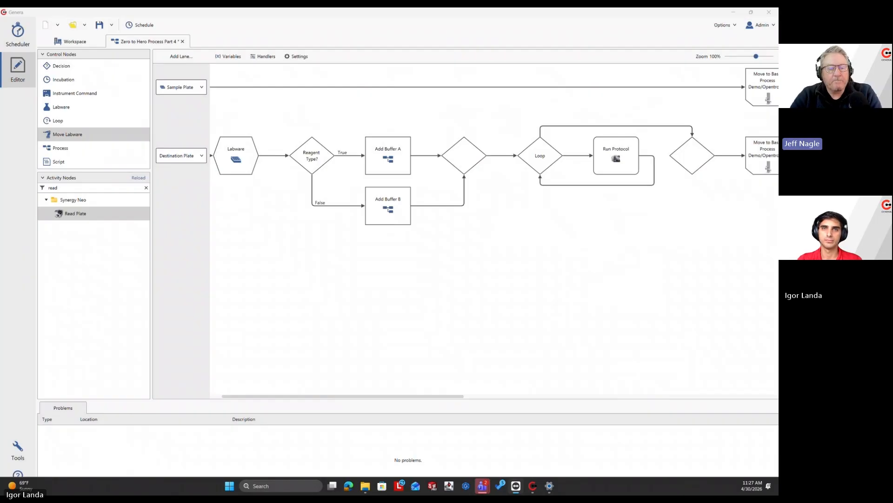
{"action": "key", "text": "ctrl+s"}
Step: Start adding a new handler to the process
{"action": "scroll", "coordinate": [410, 121], "scroll_direction": "right", "scroll_amount": 5}
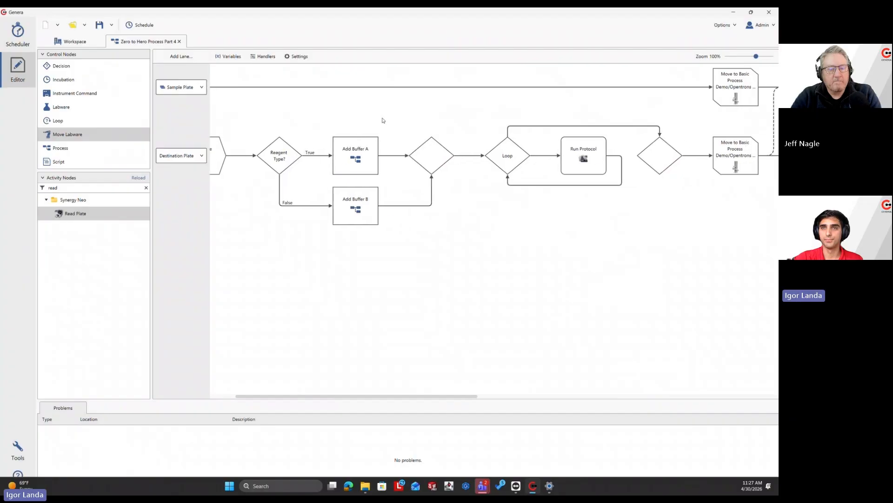
{"action": "scroll", "coordinate": [320, 98], "scroll_direction": "left", "scroll_amount": 6}
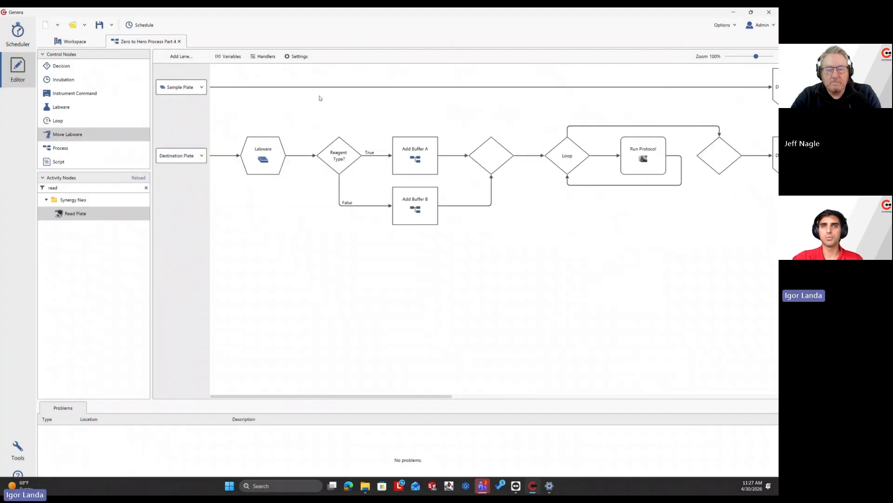
{"action": "scroll", "coordinate": [316, 96], "scroll_direction": "right", "scroll_amount": 1}
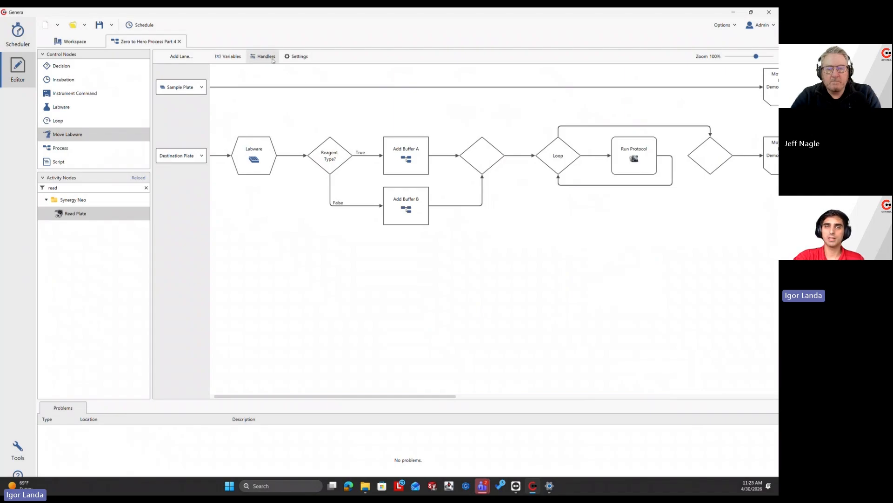
{"action": "left_click", "coordinate": [261, 57]}
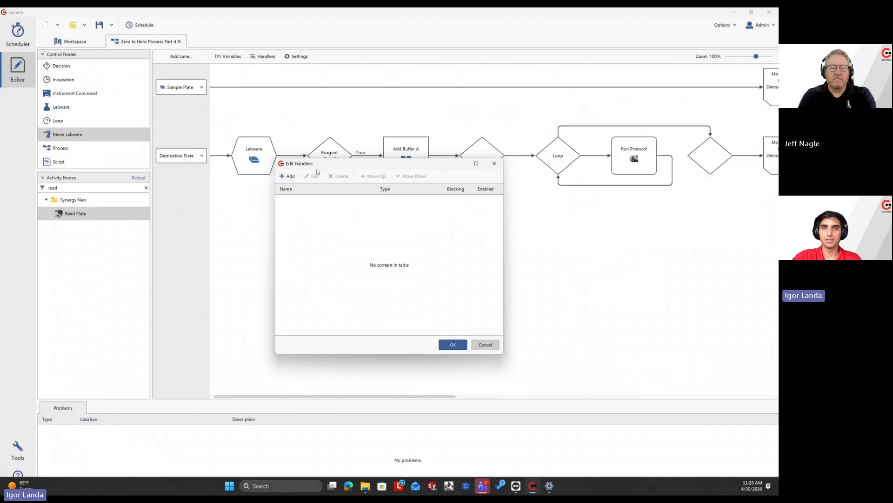
{"action": "left_click", "coordinate": [287, 178]}
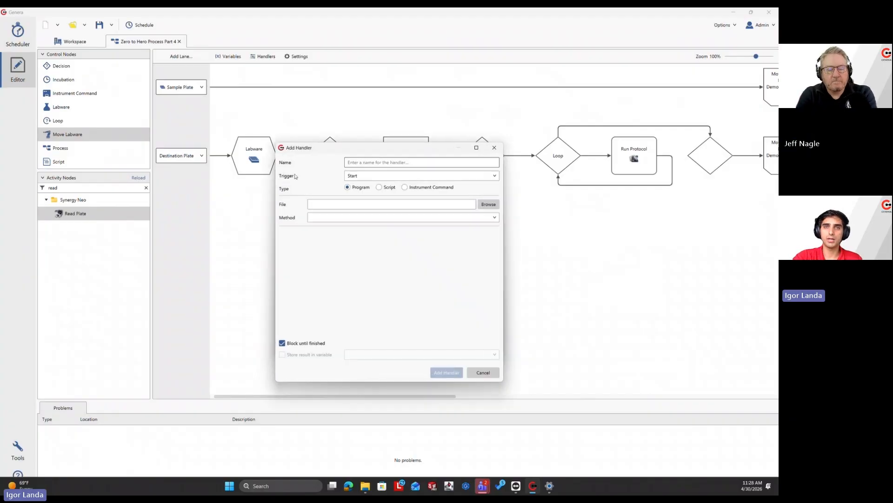
Step: Examine the Script and Instrument Command handler types, the available instruments and the trigger options
{"action": "left_click", "coordinate": [381, 188]}
{"action": "left_click", "coordinate": [422, 189]}
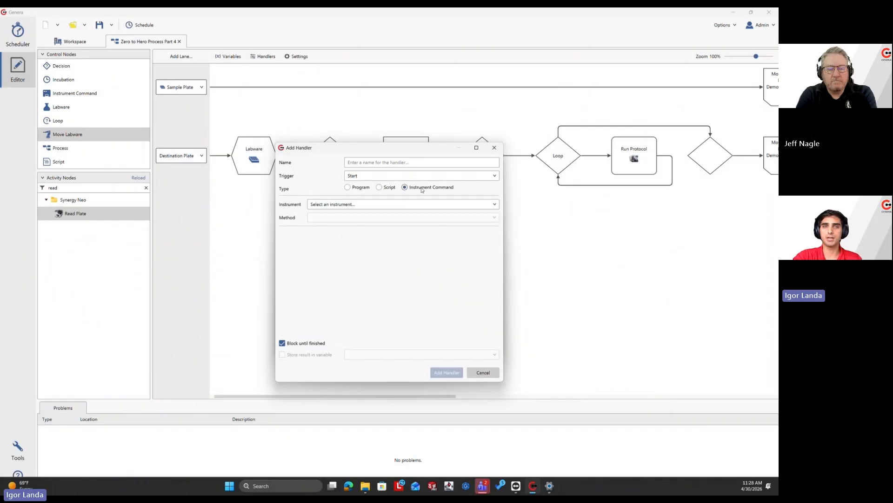
{"action": "left_click", "coordinate": [412, 203]}
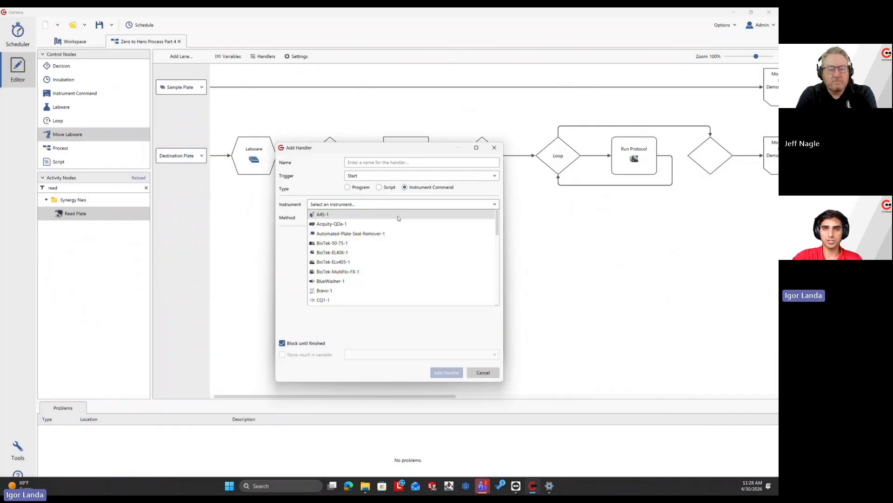
{"action": "scroll", "coordinate": [390, 247], "scroll_direction": "down", "scroll_amount": 4}
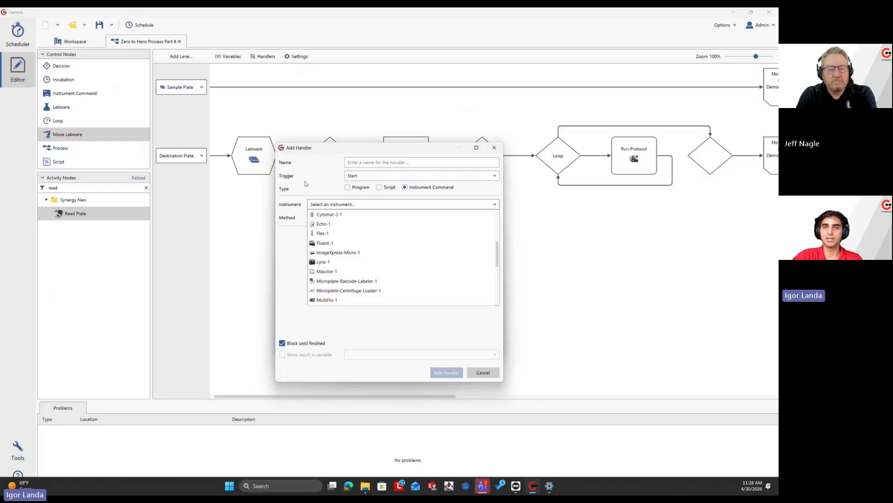
{"action": "left_click", "coordinate": [363, 180]}
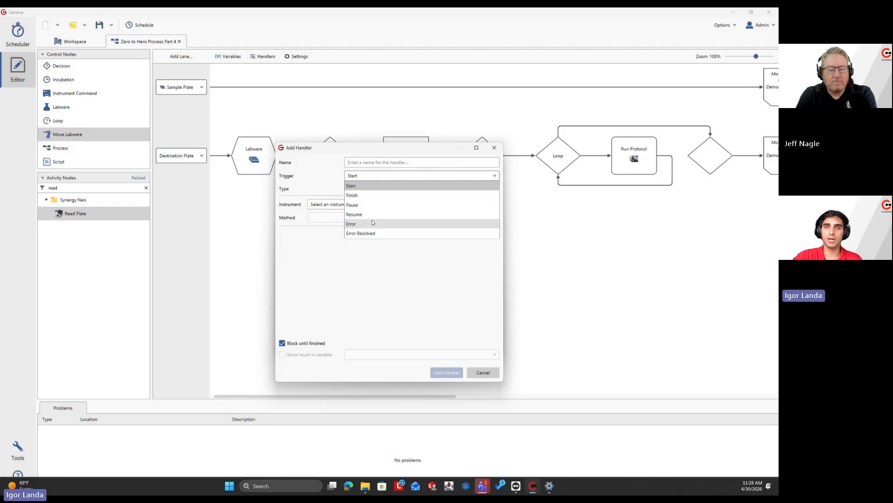
{"action": "left_click", "coordinate": [325, 186]}
Step: Name the handler "Send Error Email", set its trigger to Error and its type to Program
{"action": "left_click", "coordinate": [373, 162]}
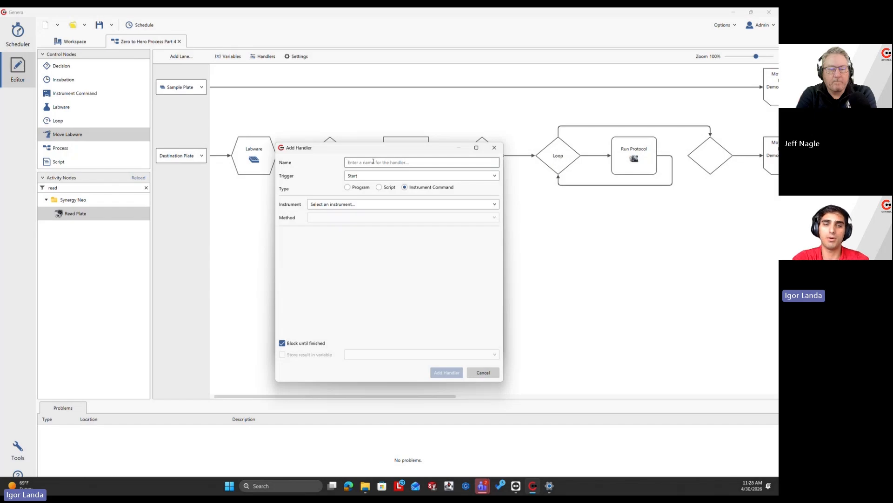
{"action": "type", "text": "Send Em"}
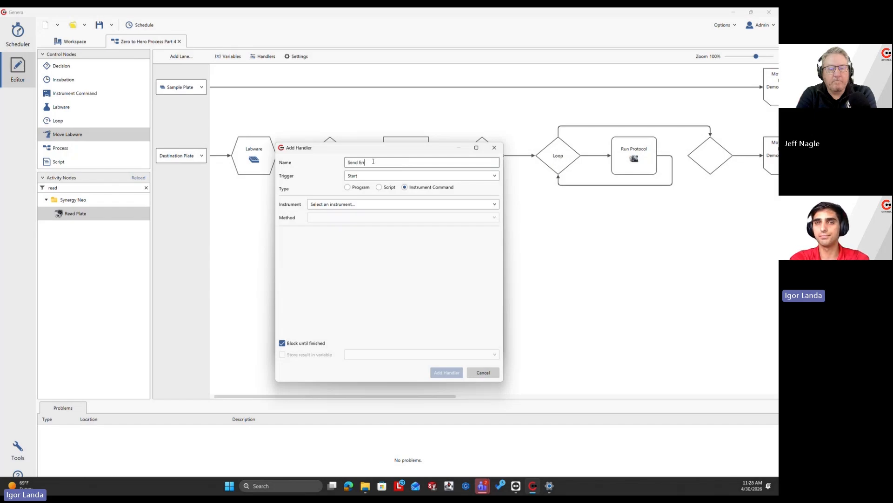
{"action": "type", "text": "ror Email"}
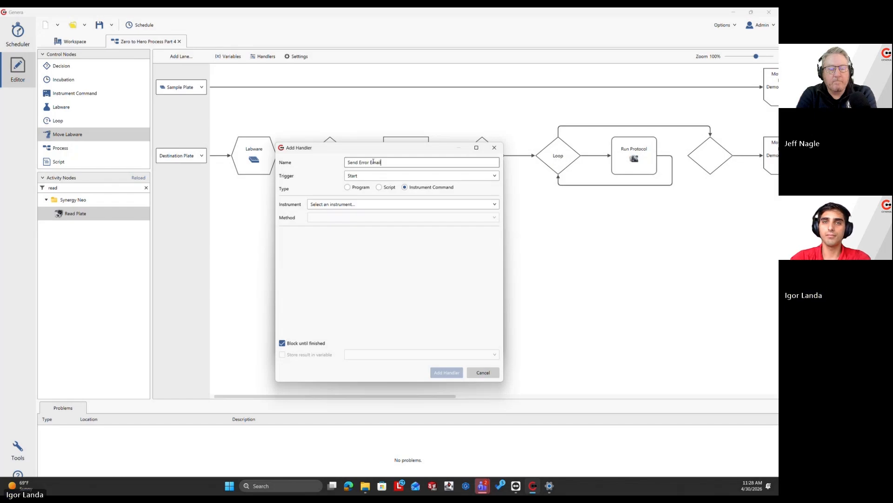
{"action": "left_click", "coordinate": [371, 174]}
{"action": "left_click", "coordinate": [371, 225]}
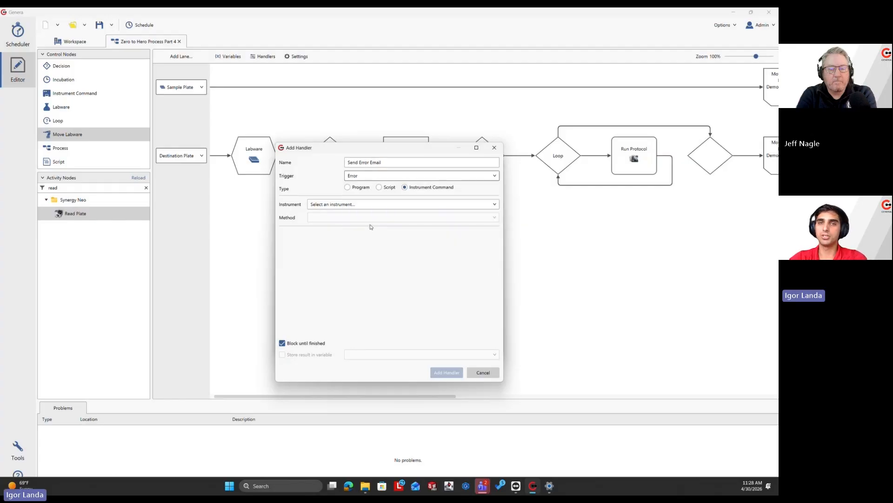
{"action": "left_click", "coordinate": [362, 188]}
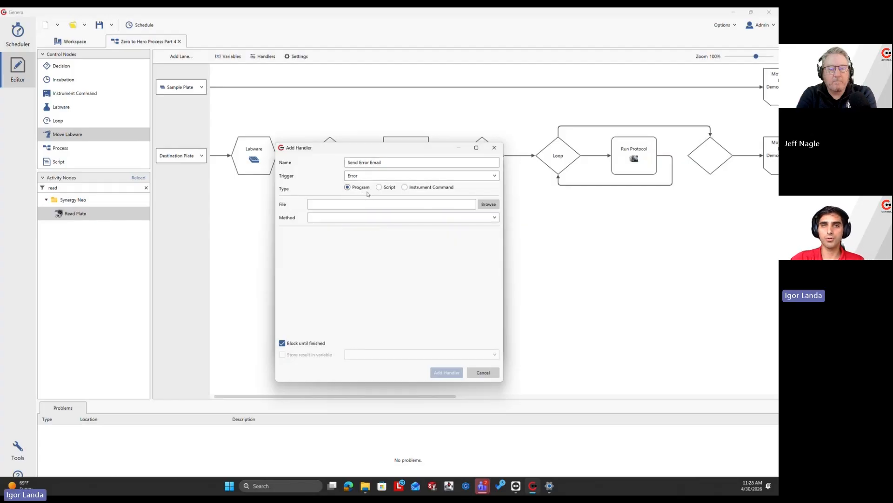
Step: Load SendEmail.gp from the programs' general folder as the handler's program file
{"action": "left_click", "coordinate": [489, 203]}
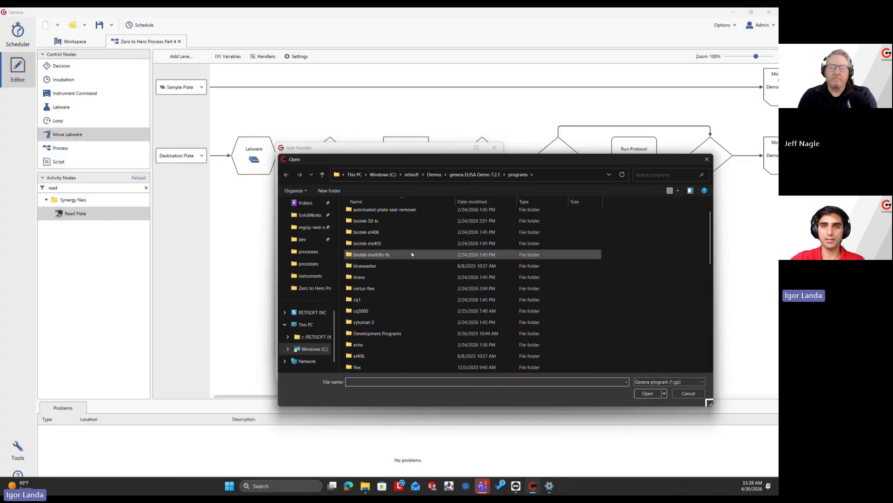
{"action": "scroll", "coordinate": [404, 255], "scroll_direction": "down", "scroll_amount": 4}
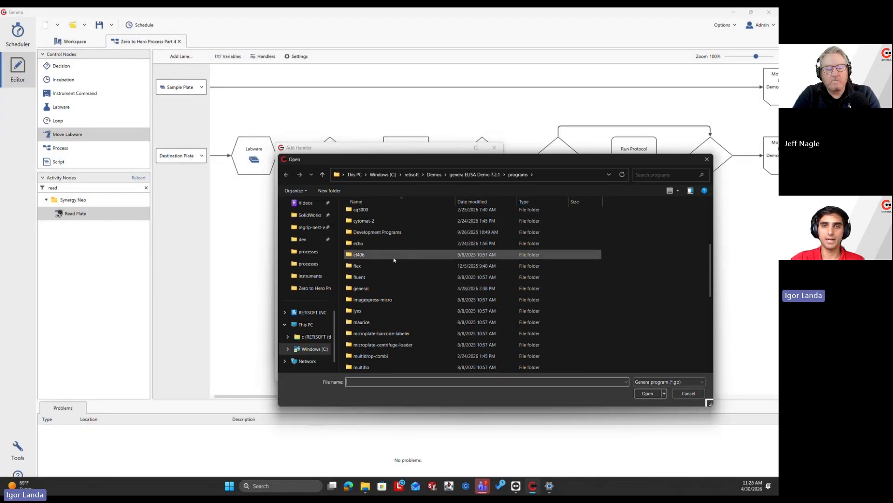
{"action": "double_click", "coordinate": [391, 289]}
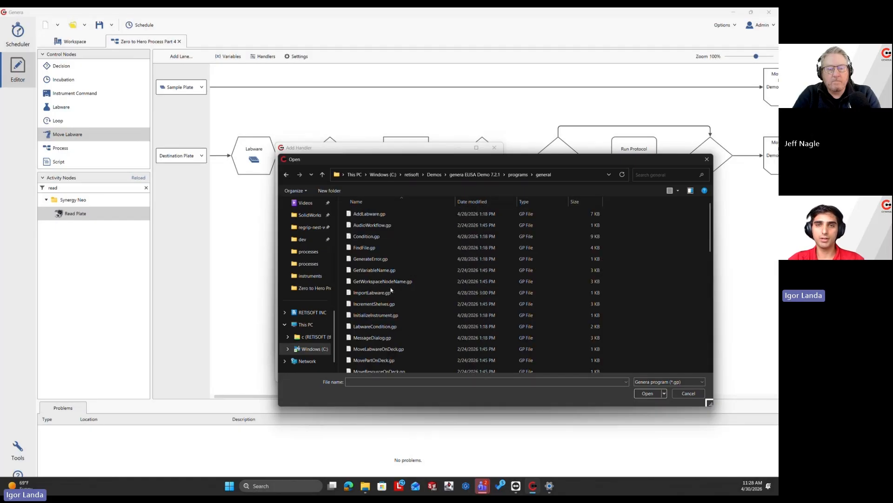
{"action": "left_click", "coordinate": [393, 280]}
{"action": "scroll", "coordinate": [395, 282], "scroll_direction": "down", "scroll_amount": 2}
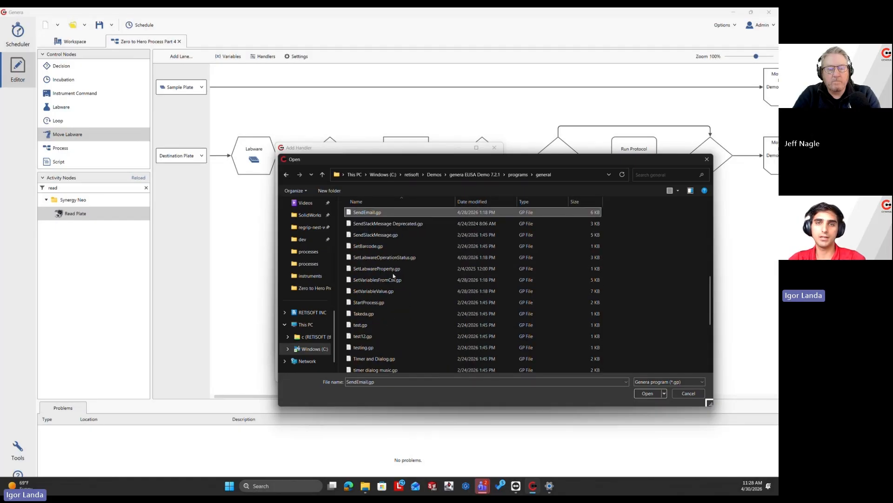
{"action": "double_click", "coordinate": [381, 214]}
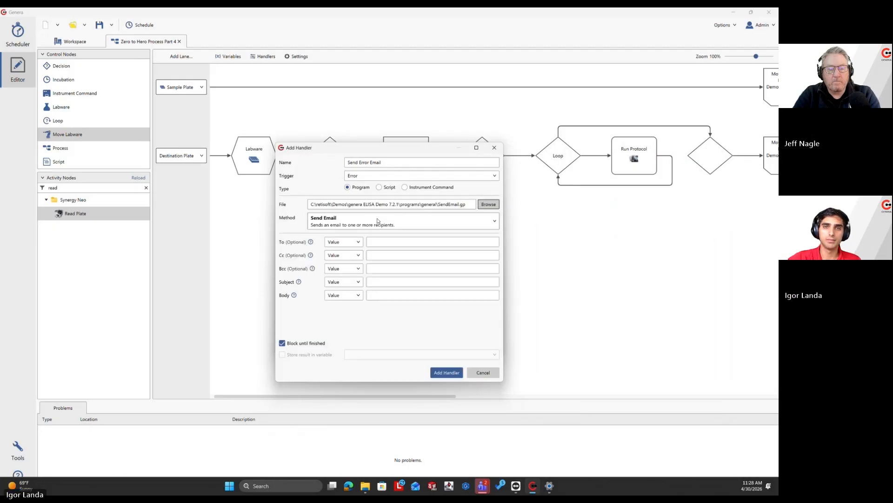
Step: Choose the email method for the Send Error Email handler, add the handler and apply the process's handler list
{"action": "left_click", "coordinate": [378, 225]}
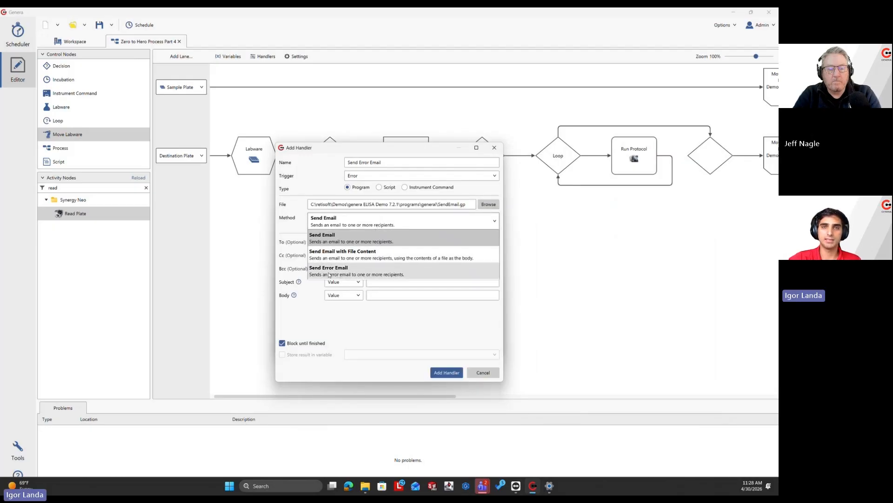
{"action": "left_click", "coordinate": [325, 254]}
{"action": "left_click", "coordinate": [445, 371]}
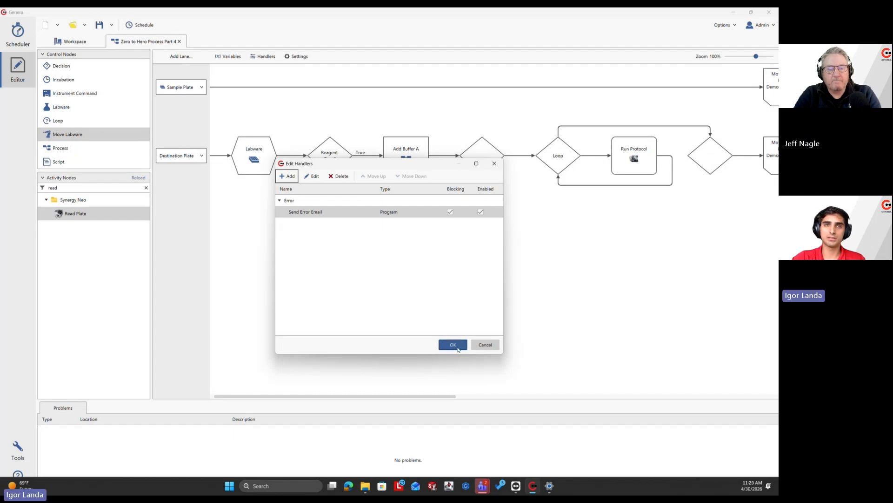
{"action": "left_click", "coordinate": [452, 346]}
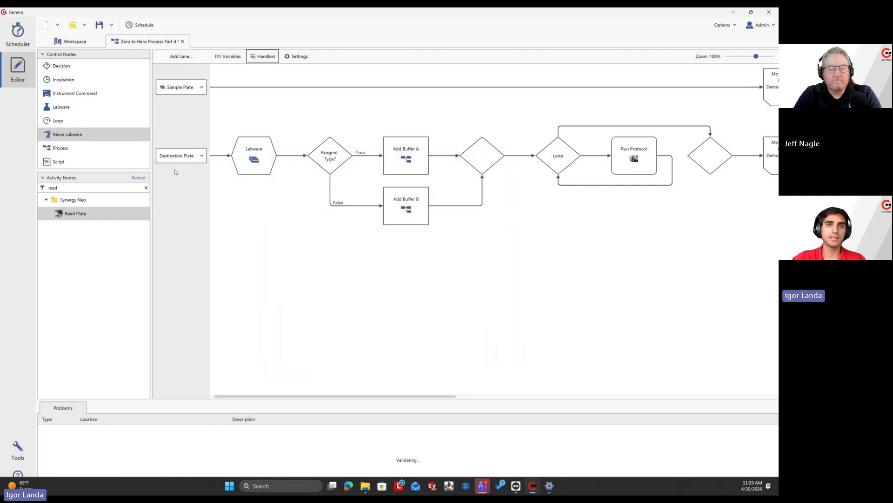
Step: Open the recent Free Trial Process and copy its Initialize All Instruments start handler
{"action": "left_click", "coordinate": [84, 24]}
{"action": "mouse_move", "coordinate": [100, 90]}
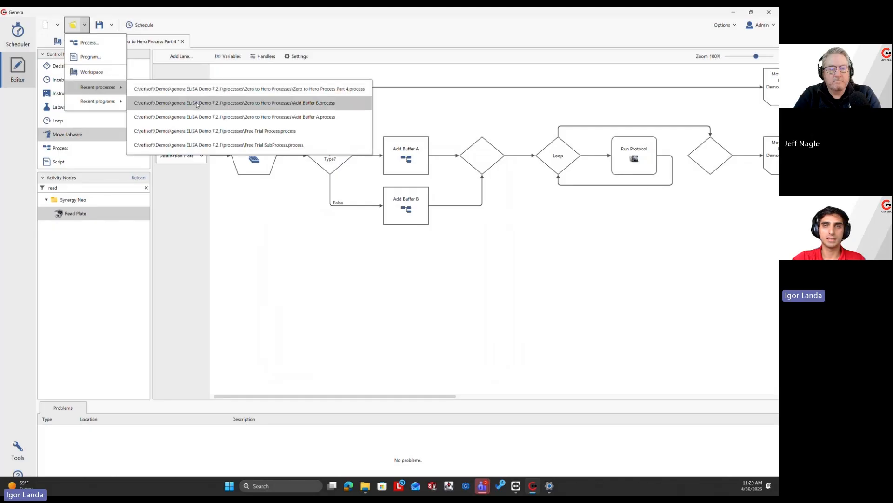
{"action": "left_click", "coordinate": [200, 130]}
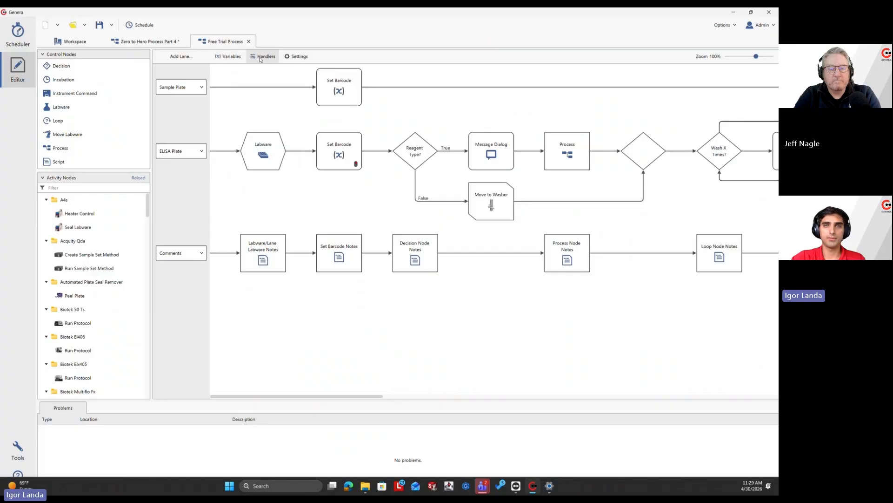
{"action": "left_click", "coordinate": [261, 57]}
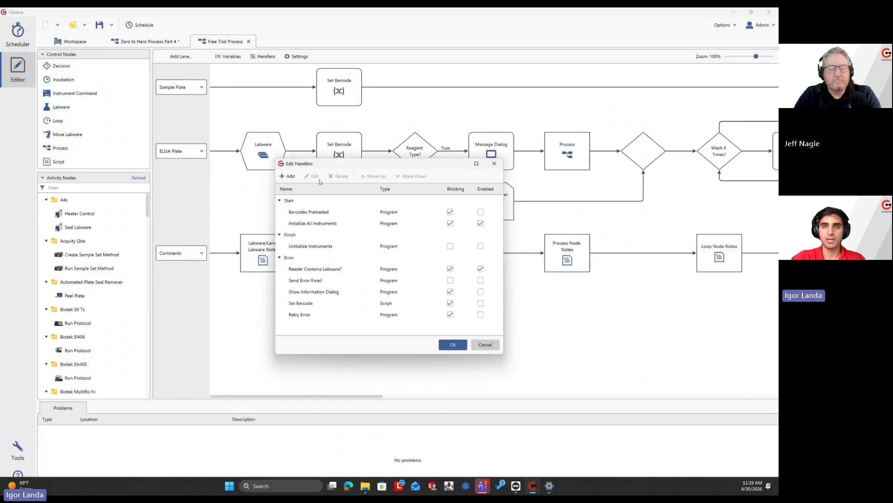
{"action": "left_click", "coordinate": [329, 227]}
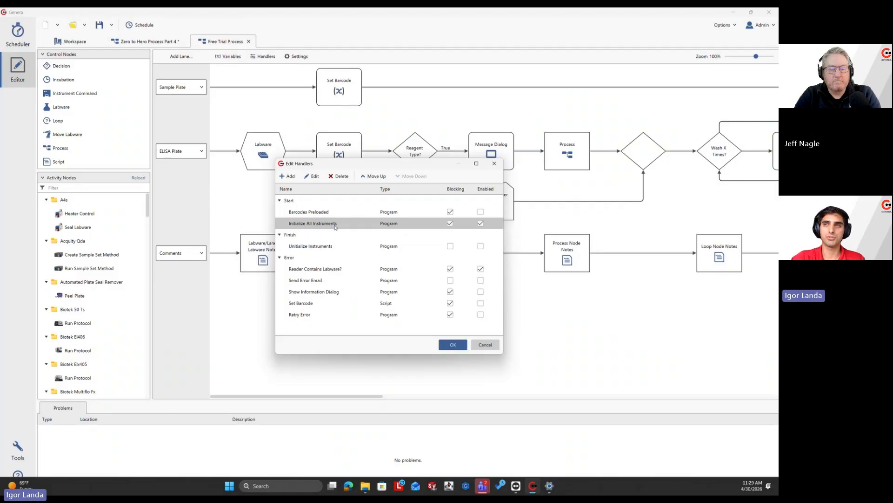
{"action": "right_click", "coordinate": [335, 227]}
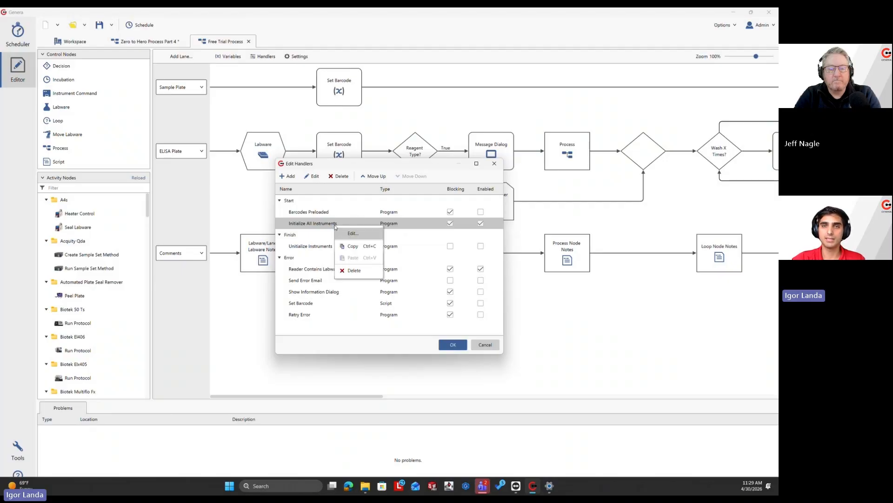
{"action": "left_click", "coordinate": [345, 245]}
{"action": "left_click", "coordinate": [453, 343]}
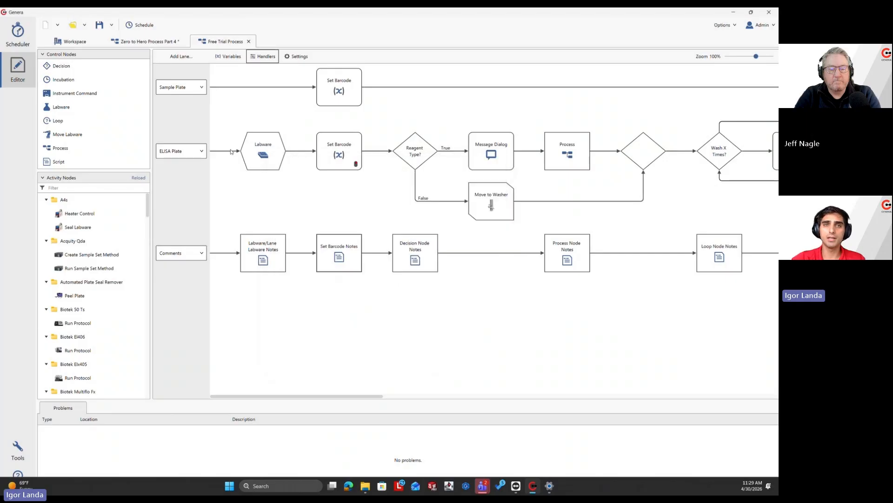
Step: Paste the Initialize All Instruments handler into the handler list of Zero to Hero Process Part 4
{"action": "left_click", "coordinate": [148, 41]}
{"action": "left_click", "coordinate": [259, 56]}
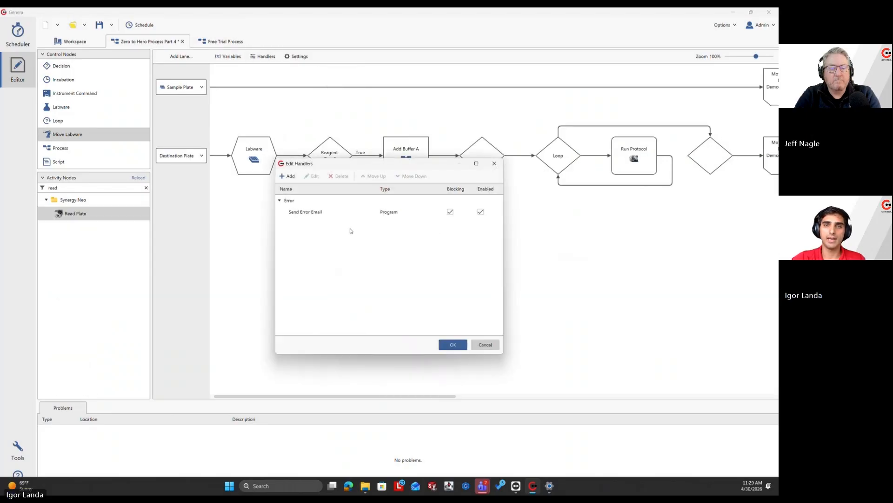
{"action": "right_click", "coordinate": [349, 243]}
{"action": "left_click", "coordinate": [376, 285]}
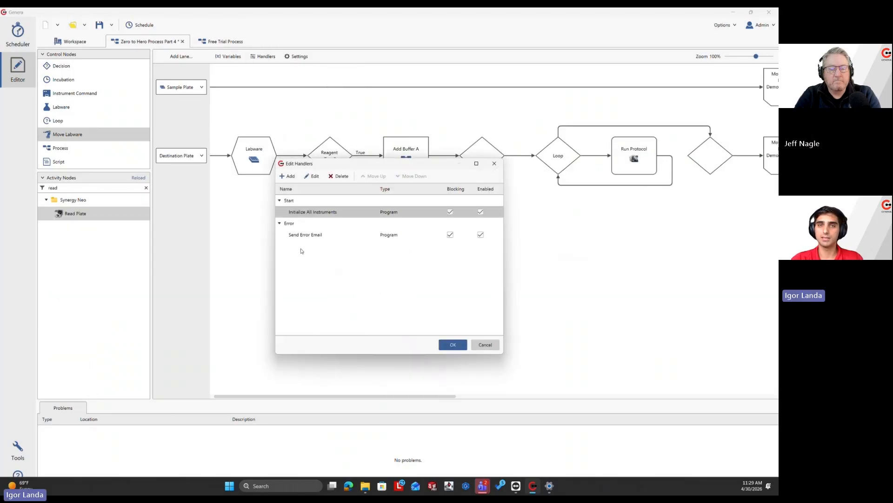
Step: Review the instrument list and mode of the Initialize All Instruments handler, and apply the process's handler list
{"action": "double_click", "coordinate": [312, 214]}
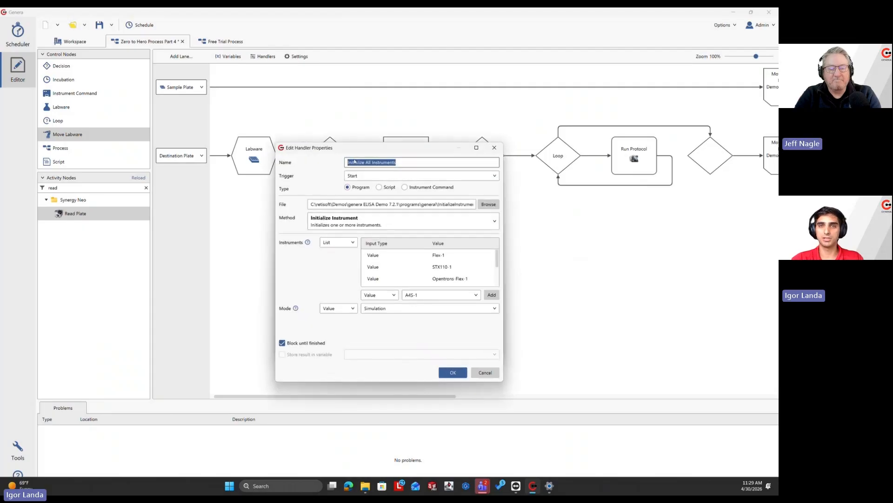
{"action": "scroll", "coordinate": [428, 261], "scroll_direction": "down", "scroll_amount": 2}
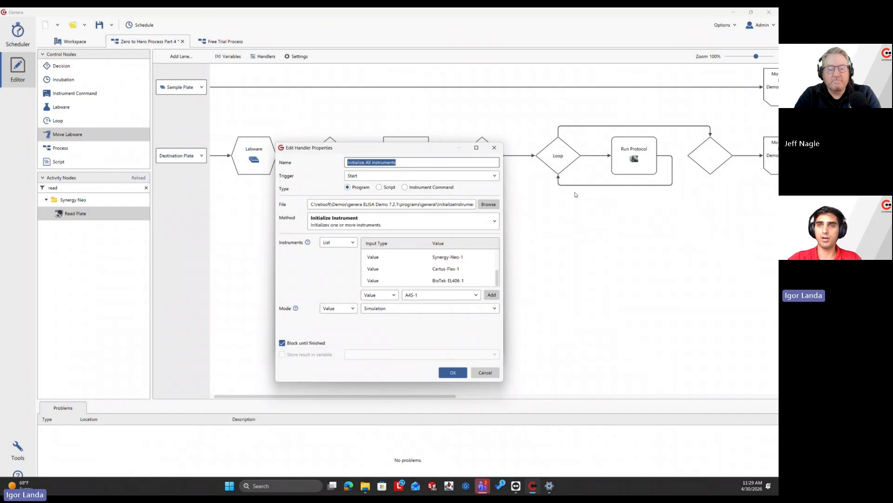
{"action": "left_click", "coordinate": [452, 371]}
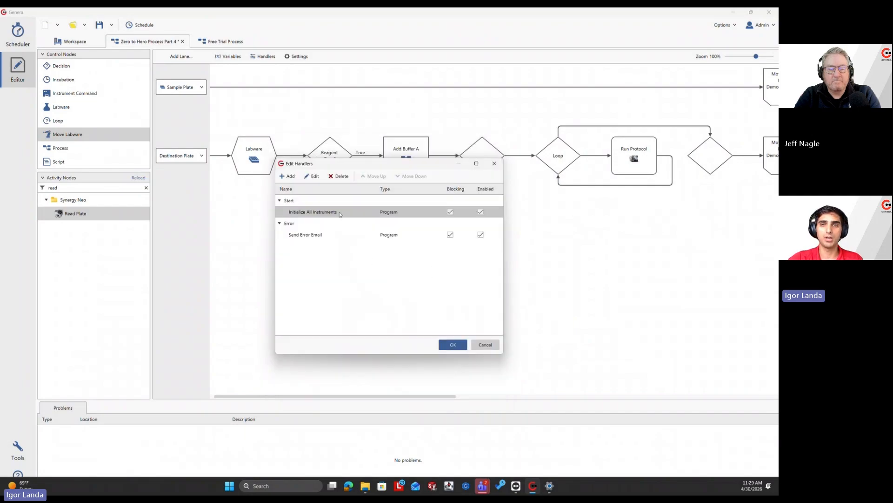
{"action": "left_click", "coordinate": [452, 344]}
Step: Copy the Unitialize Instruments finish handler from the Free Trial Process
{"action": "left_click", "coordinate": [225, 41]}
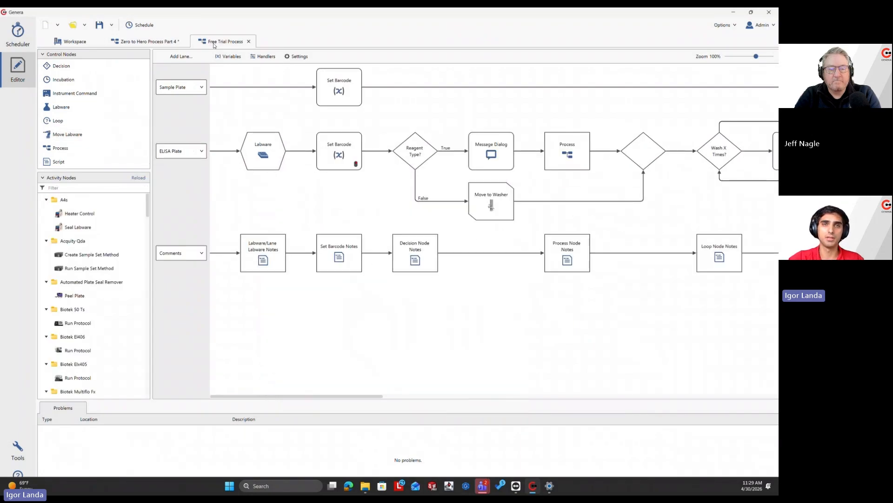
{"action": "left_click", "coordinate": [263, 57]}
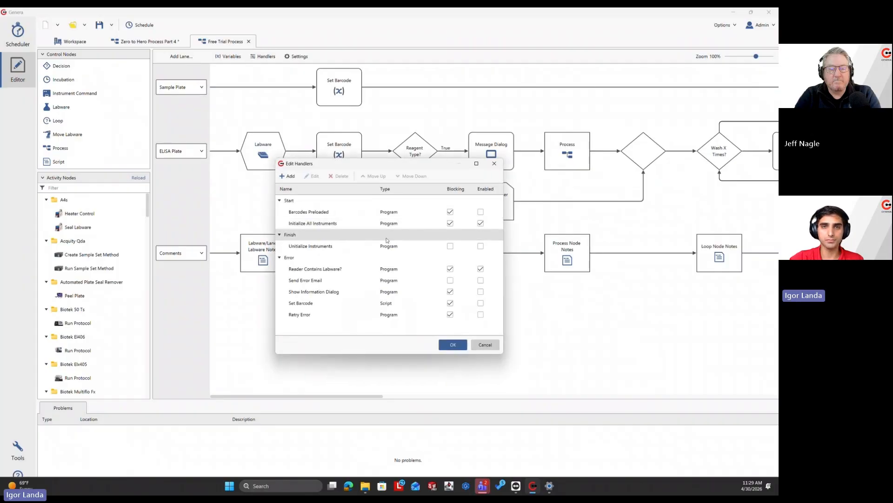
{"action": "right_click", "coordinate": [384, 245]}
{"action": "left_click", "coordinate": [452, 344]}
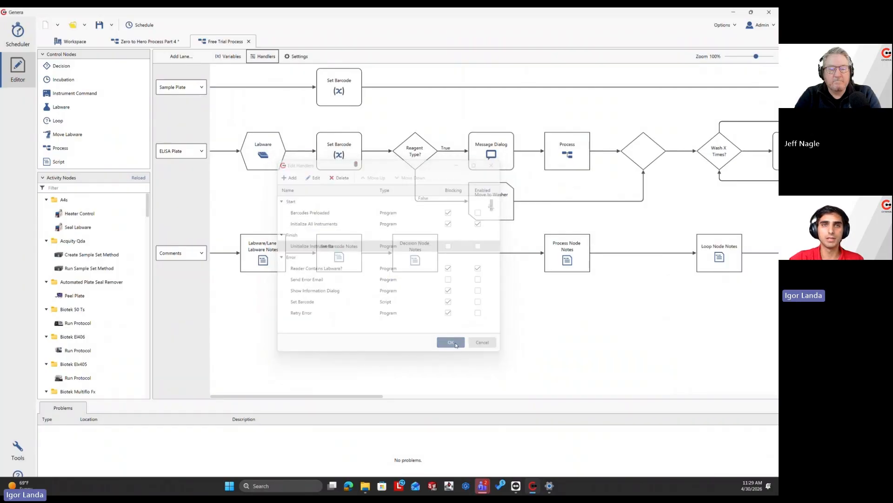
Step: Paste the Unitialize Instruments handler into Zero to Hero Process Part 4, apply the handler list and save the process
{"action": "left_click", "coordinate": [147, 41]}
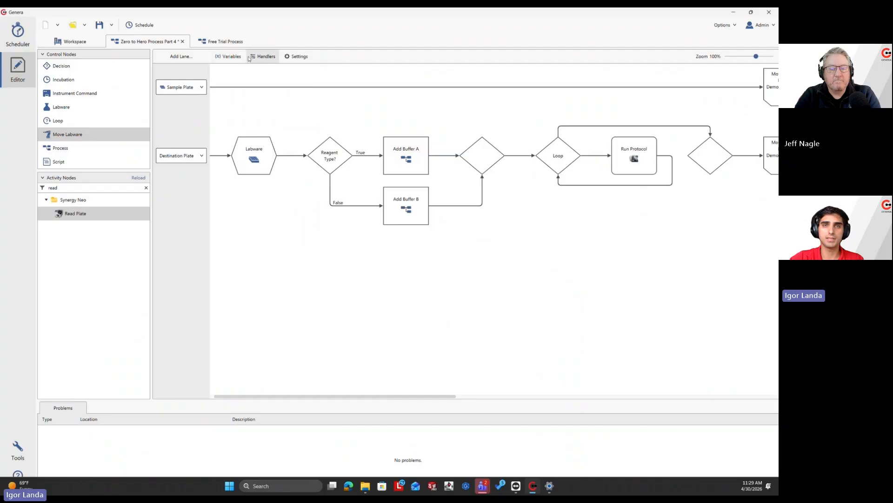
{"action": "left_click", "coordinate": [263, 56]}
{"action": "right_click", "coordinate": [393, 274]}
{"action": "left_click", "coordinate": [415, 304]}
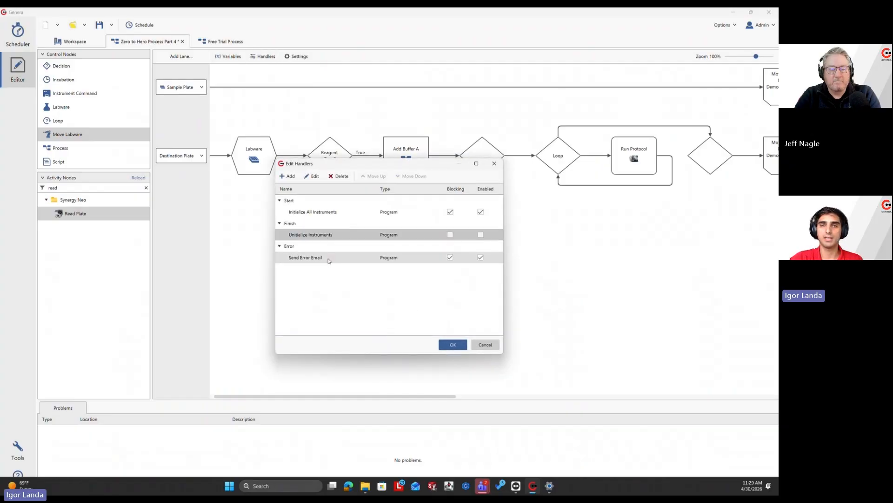
{"action": "left_click", "coordinate": [452, 345]}
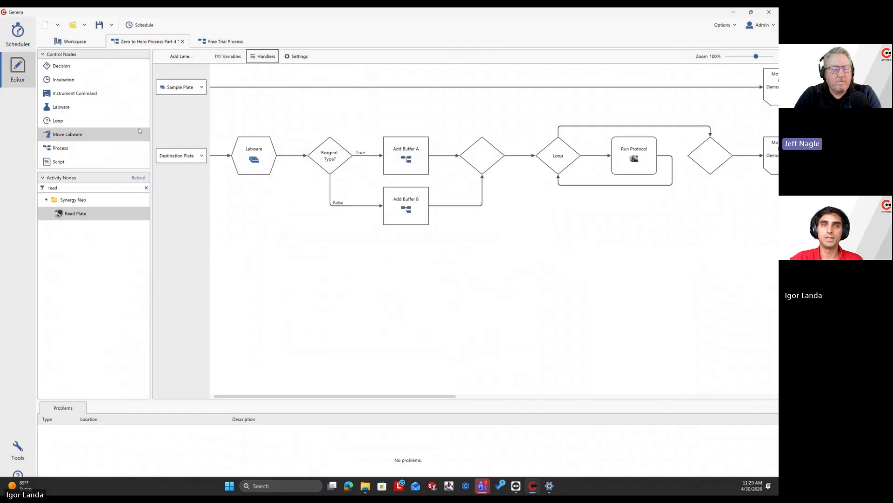
{"action": "left_click", "coordinate": [100, 25]}
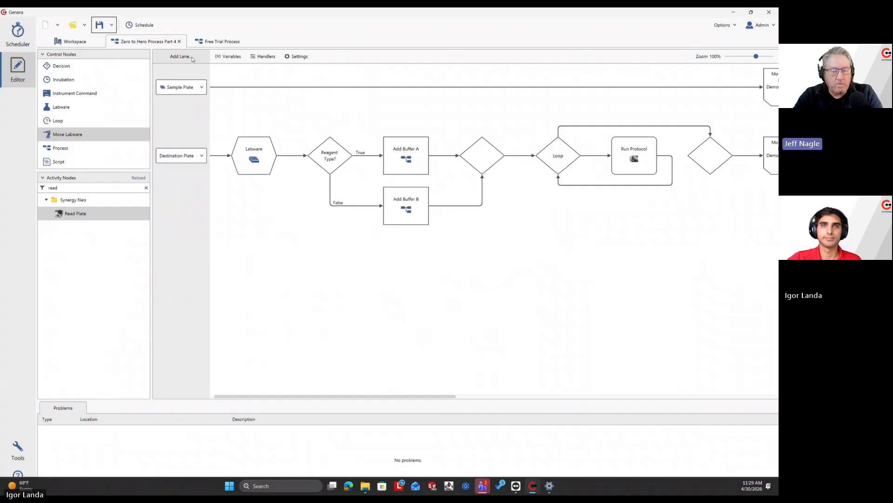
Step: Examine the copy and paste options for the Plate Washing variable in the process's variable table
{"action": "left_click", "coordinate": [228, 56]}
{"action": "right_click", "coordinate": [334, 199]}
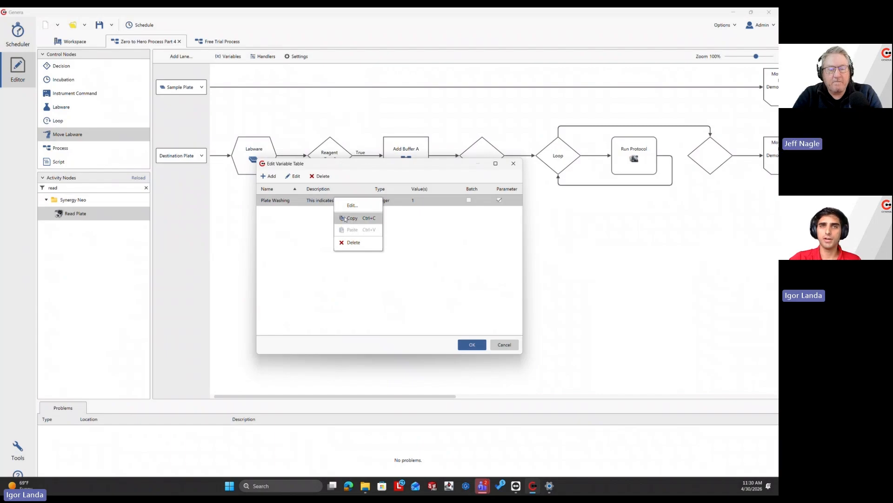
{"action": "left_click", "coordinate": [473, 344]}
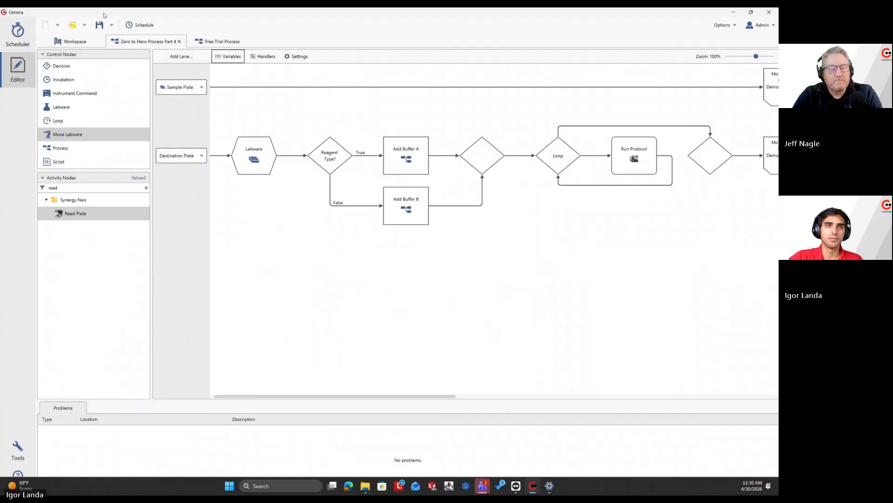
{"action": "left_click", "coordinate": [10, 33]}
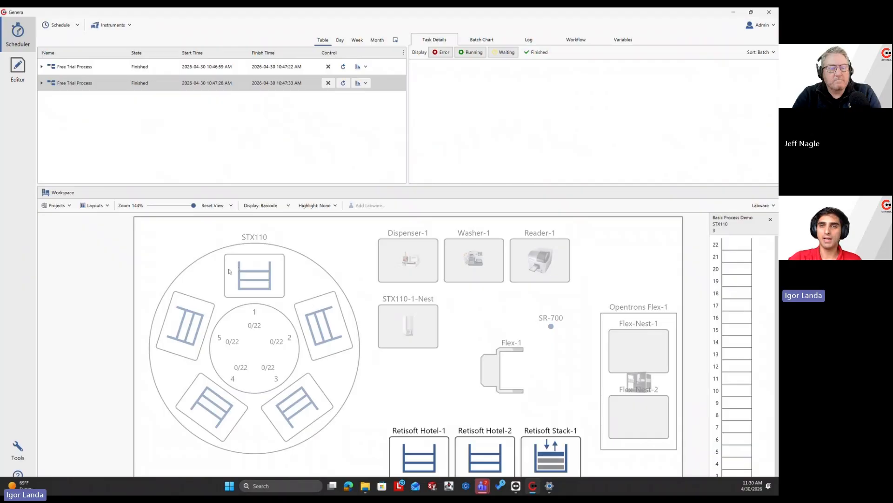
{"action": "mouse_move", "coordinate": [254, 288]}
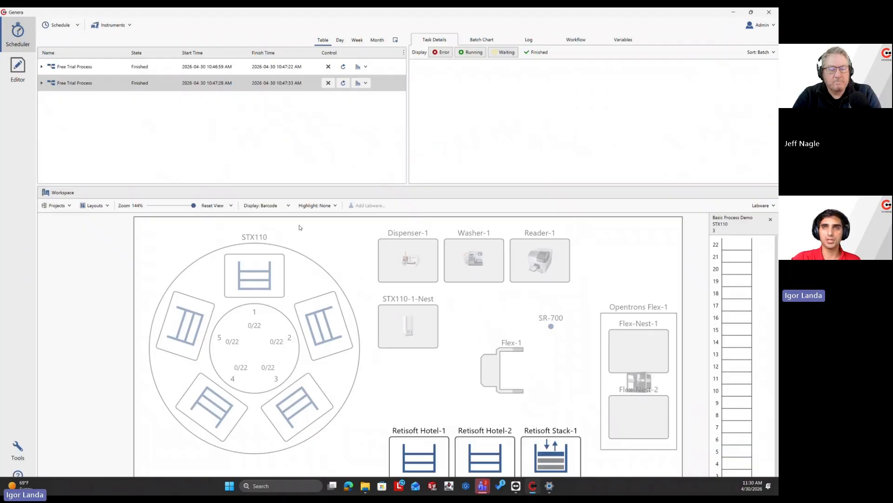
{"action": "left_click", "coordinate": [18, 70]}
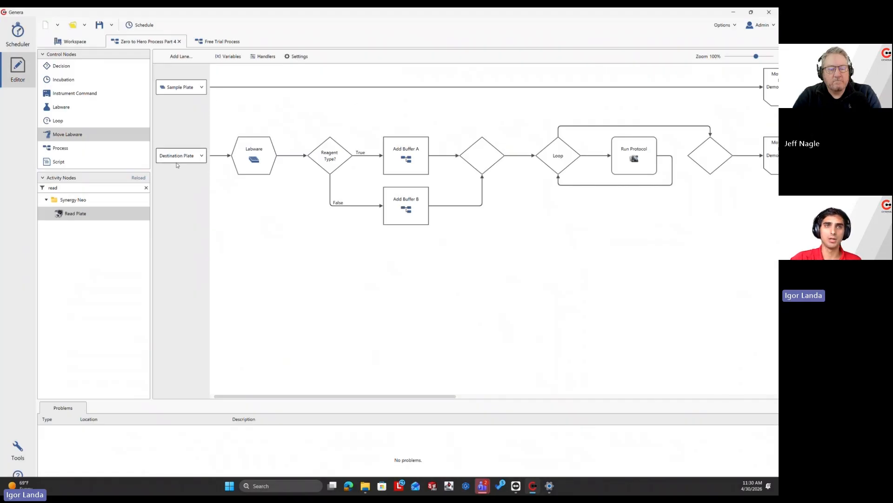
{"action": "left_click", "coordinate": [18, 33]}
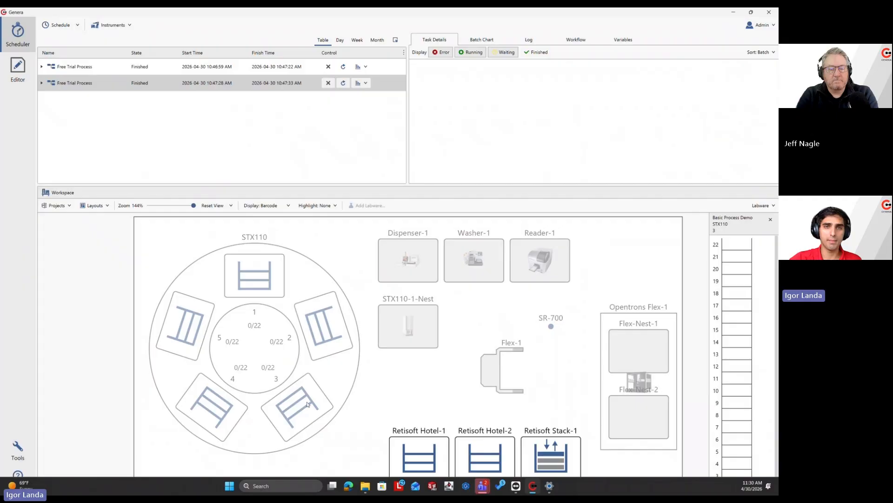
{"action": "left_click", "coordinate": [304, 209]}
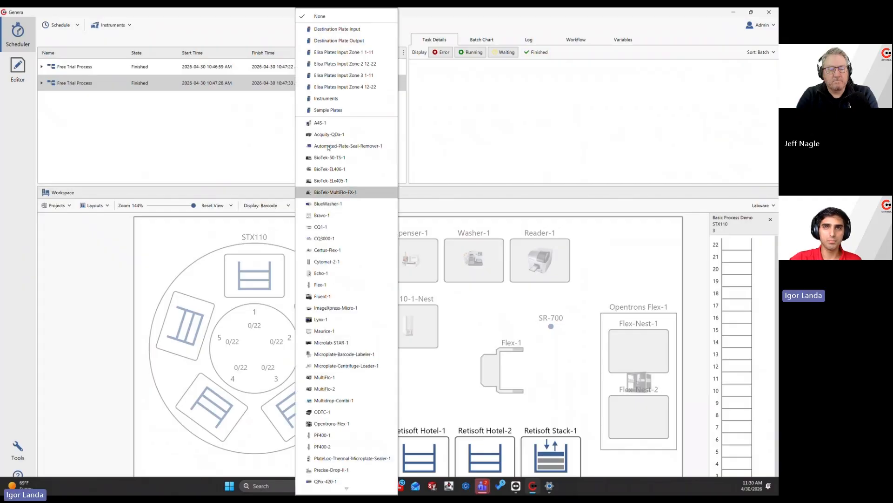
{"action": "left_click", "coordinate": [331, 110]}
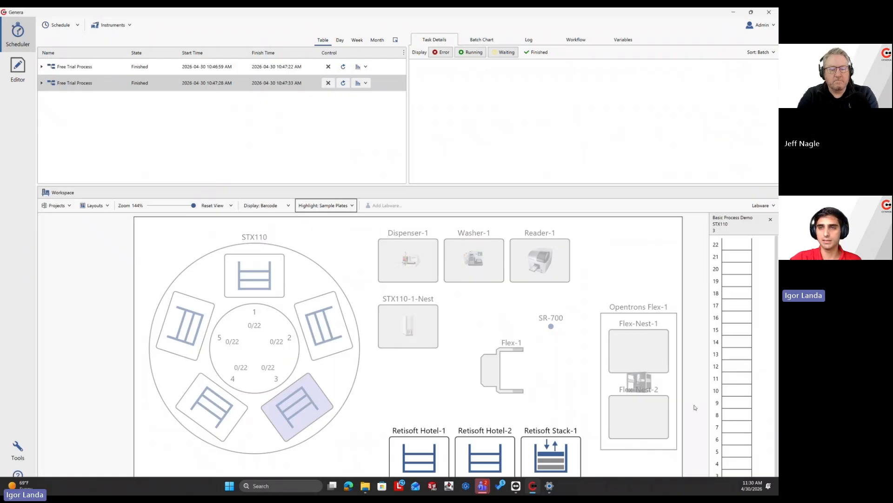
Step: Add a Deepwell-96 plate without a barcode to shelf 2 of STX110 stack 3
{"action": "left_click", "coordinate": [307, 414]}
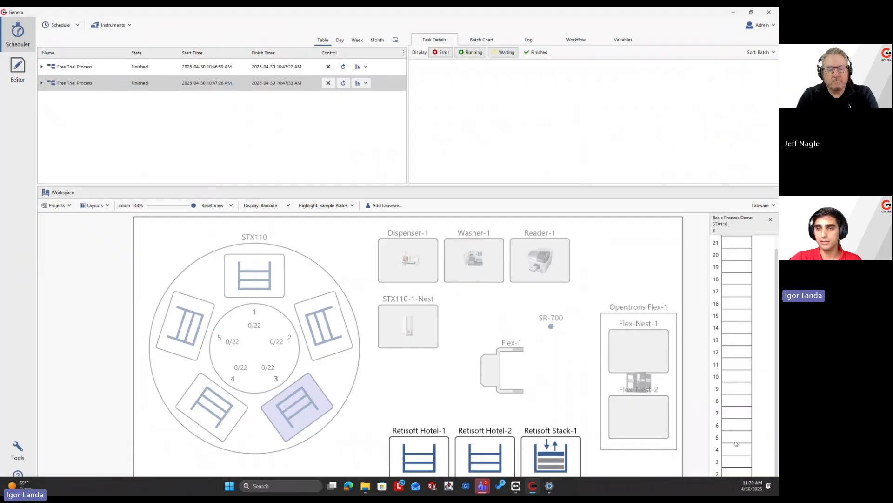
{"action": "right_click", "coordinate": [729, 473]}
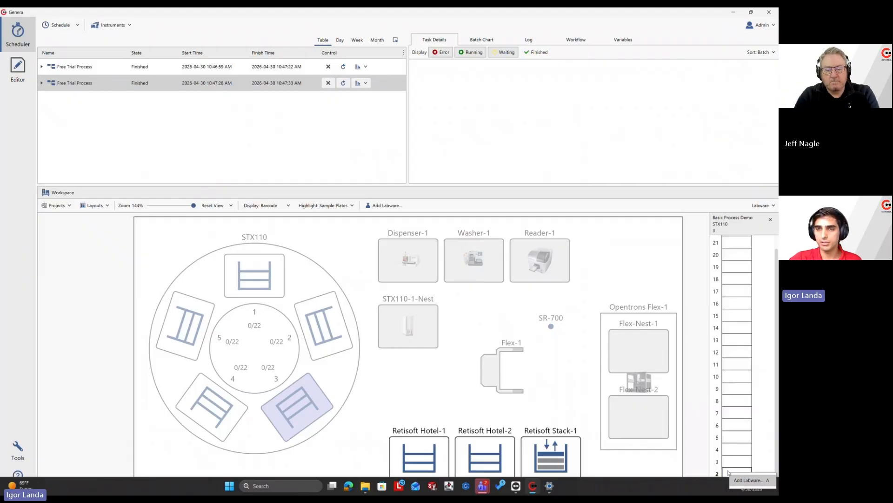
{"action": "left_click", "coordinate": [749, 480]}
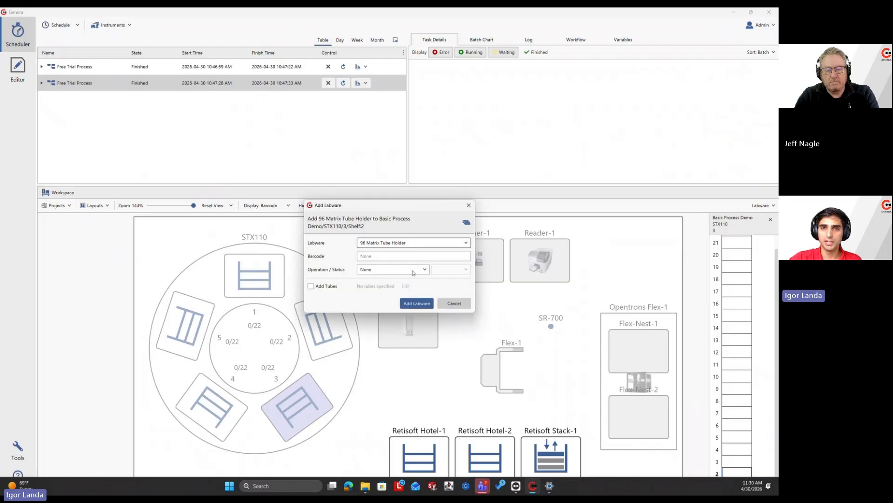
{"action": "left_click", "coordinate": [394, 244]}
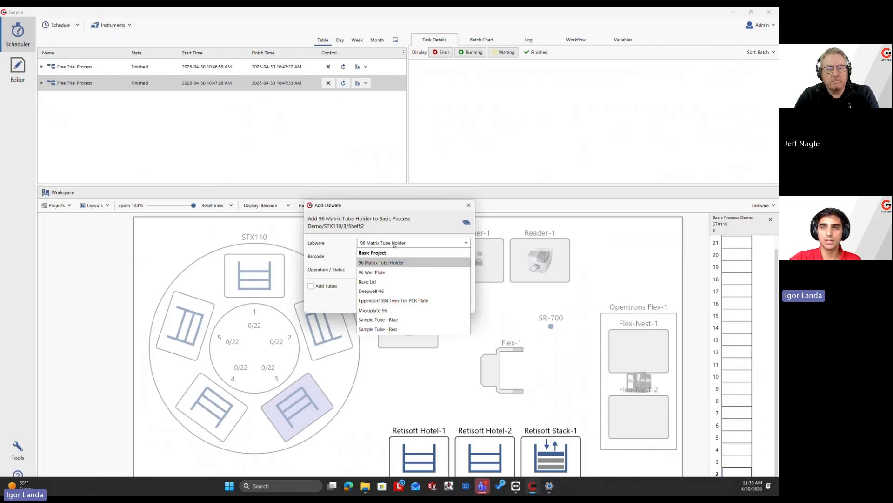
{"action": "left_click", "coordinate": [392, 291]}
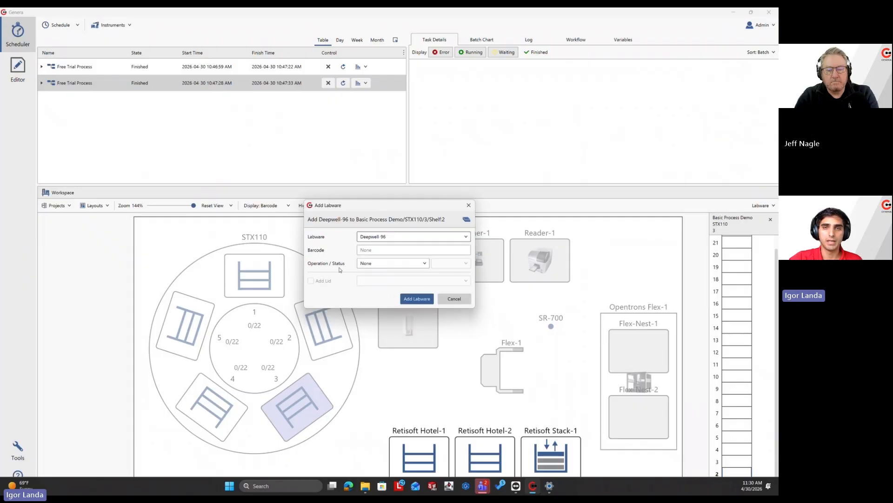
{"action": "left_click", "coordinate": [377, 249]}
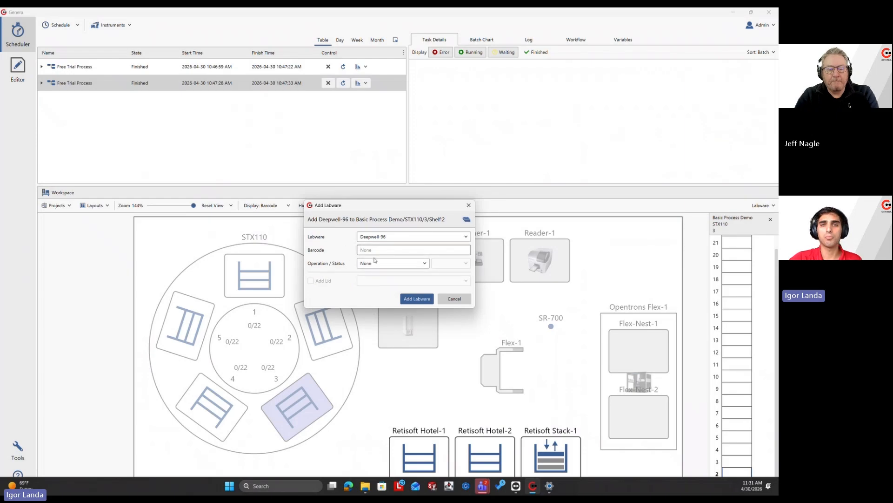
{"action": "left_click", "coordinate": [410, 300]}
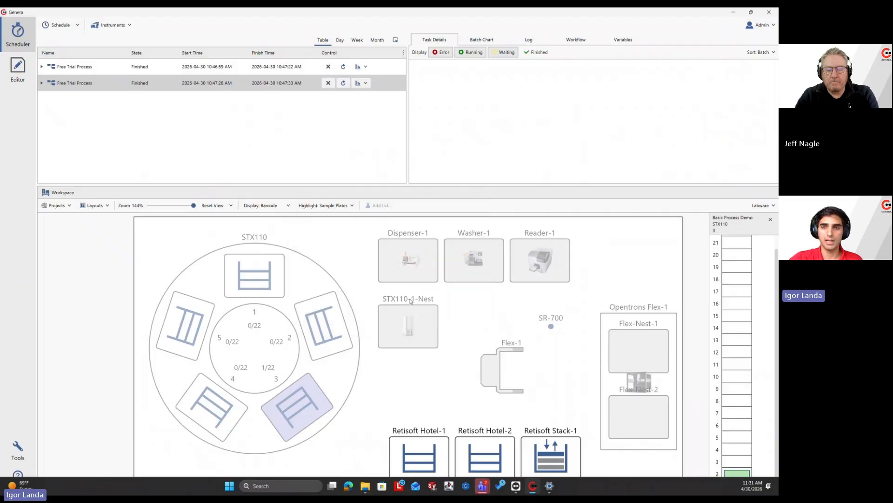
Step: Highlight the Destination Plate Input locations in the workspace and show the shelves of STX110 stack 1
{"action": "left_click", "coordinate": [316, 207]}
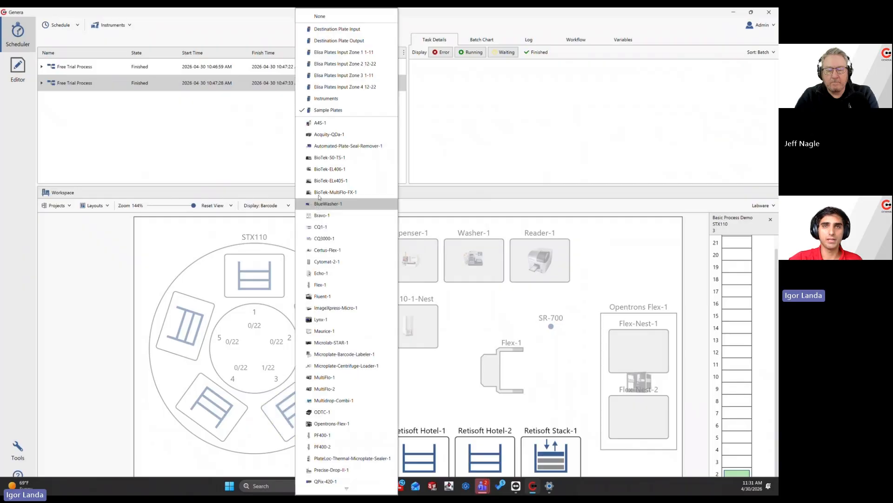
{"action": "left_click", "coordinate": [337, 29]}
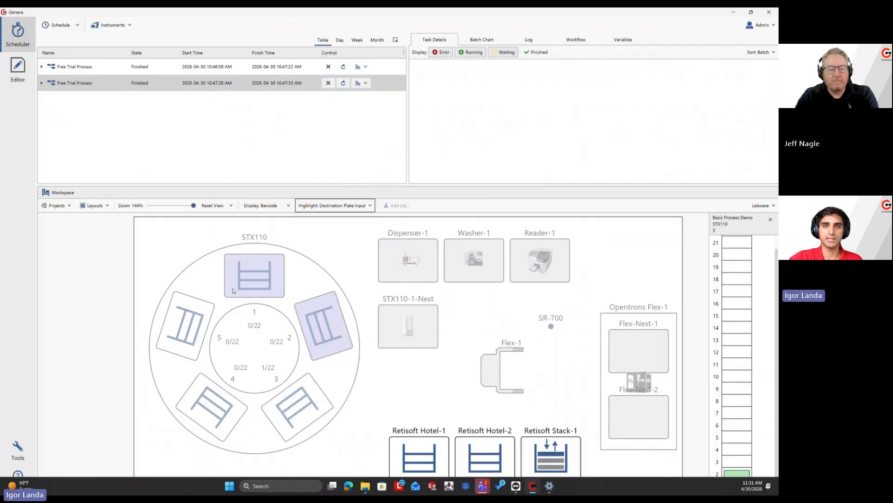
{"action": "left_click", "coordinate": [261, 276]}
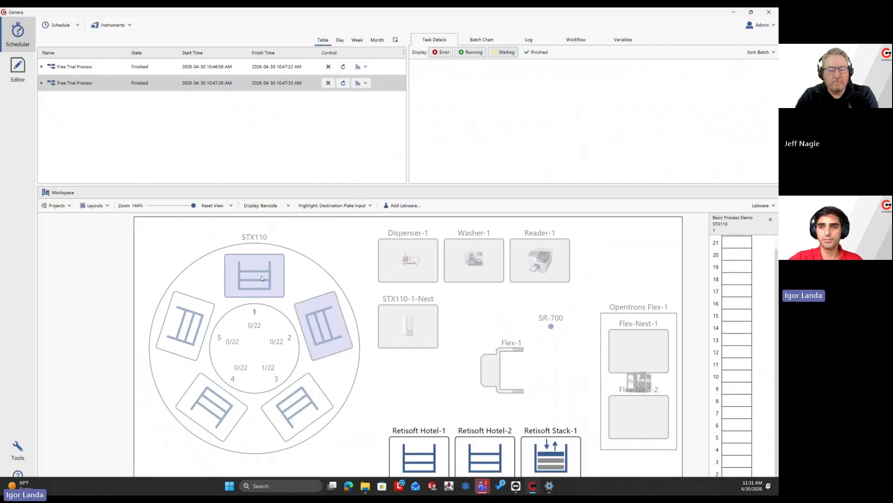
Step: Add a Microplate-96 with reagent type Buffer A, no barcode and no operation to shelf 2 of STX110 stack 1
{"action": "right_click", "coordinate": [740, 476]}
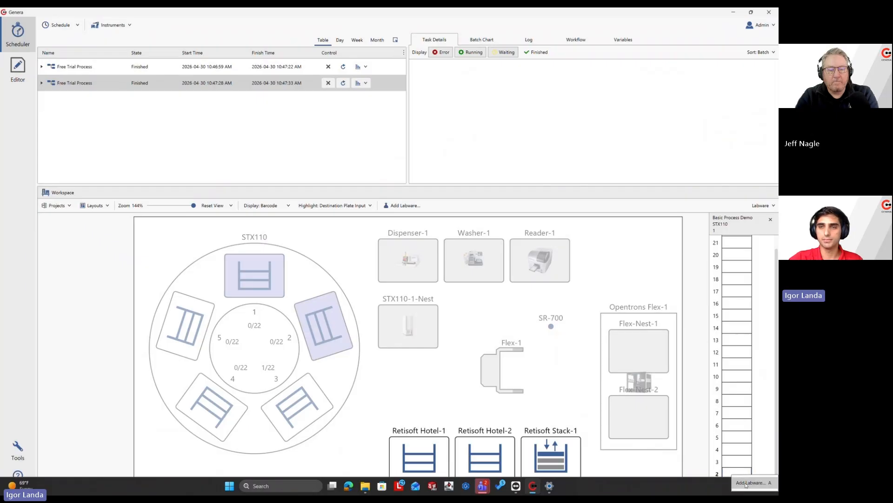
{"action": "left_click", "coordinate": [748, 483]}
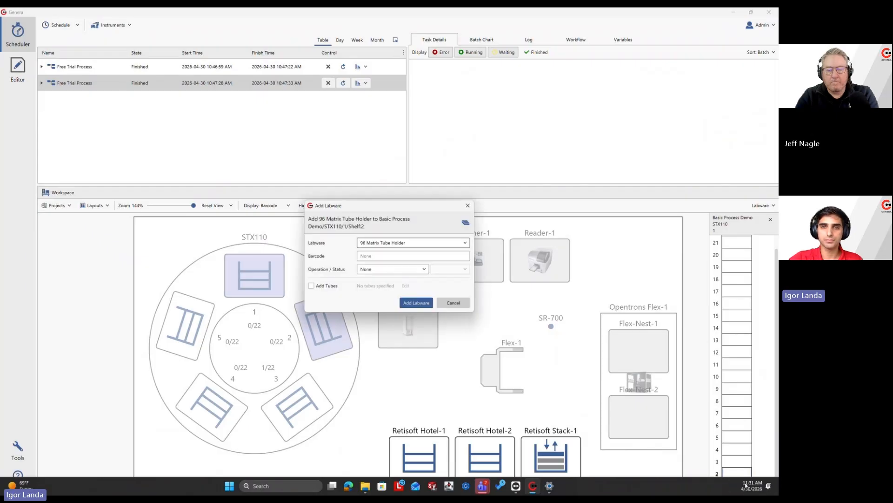
{"action": "left_click", "coordinate": [406, 243]}
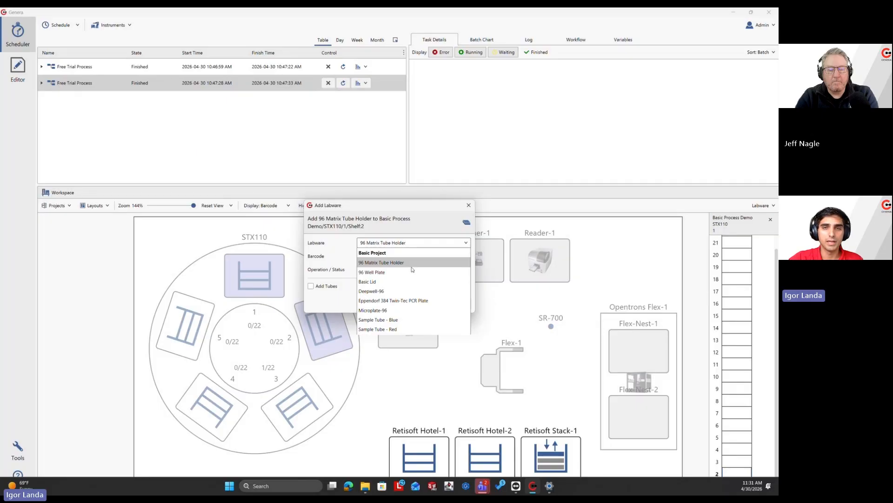
{"action": "left_click", "coordinate": [393, 310]}
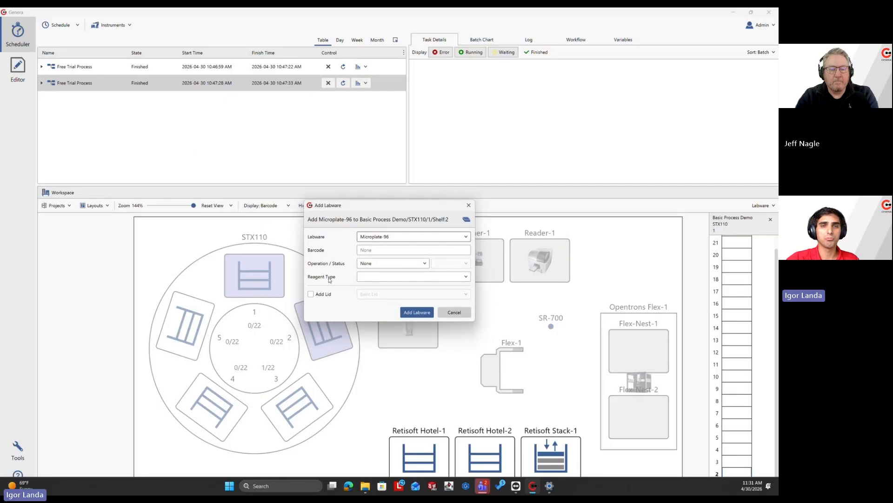
{"action": "left_click", "coordinate": [465, 276]}
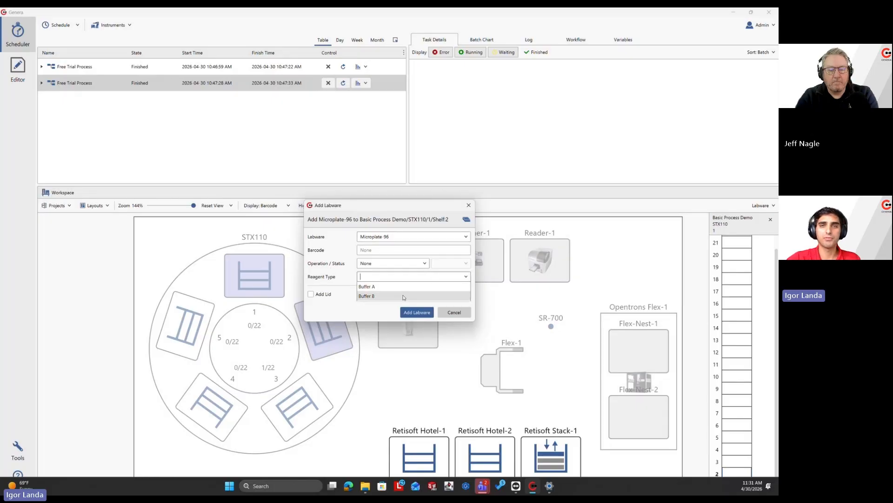
{"action": "left_click", "coordinate": [403, 288]}
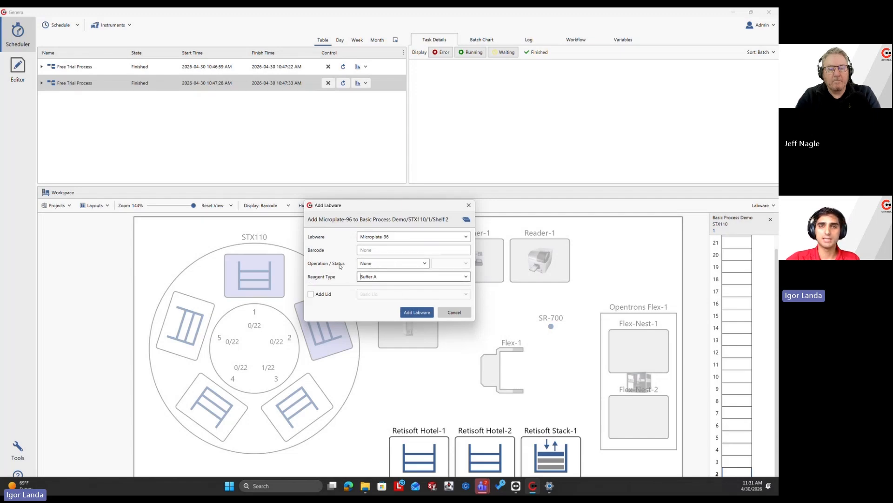
{"action": "left_click", "coordinate": [367, 266]}
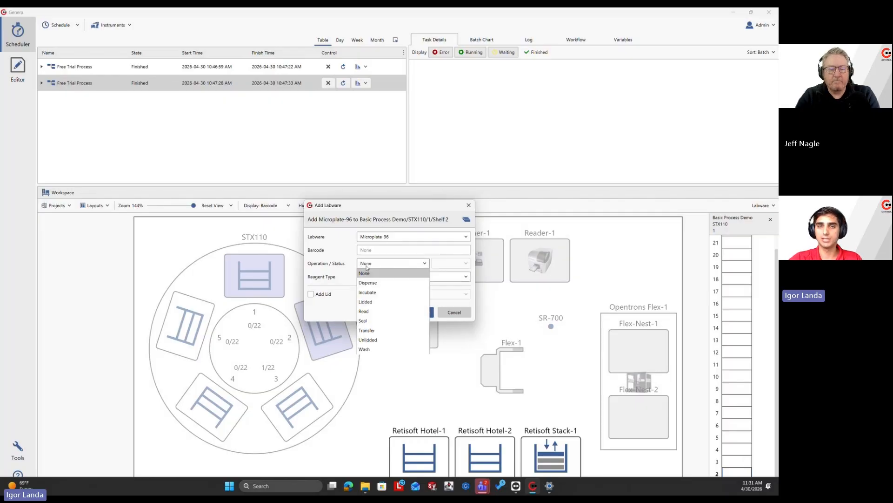
{"action": "left_click", "coordinate": [372, 311]}
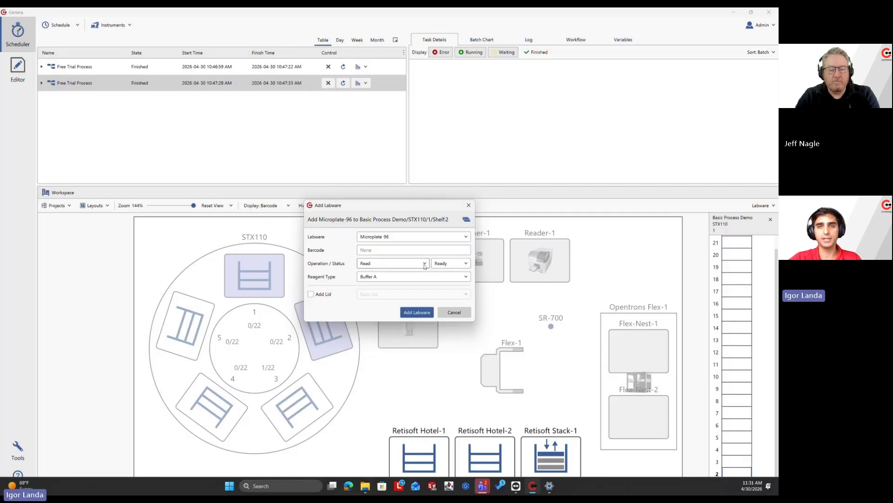
{"action": "left_click", "coordinate": [425, 263]}
{"action": "left_click", "coordinate": [425, 274]}
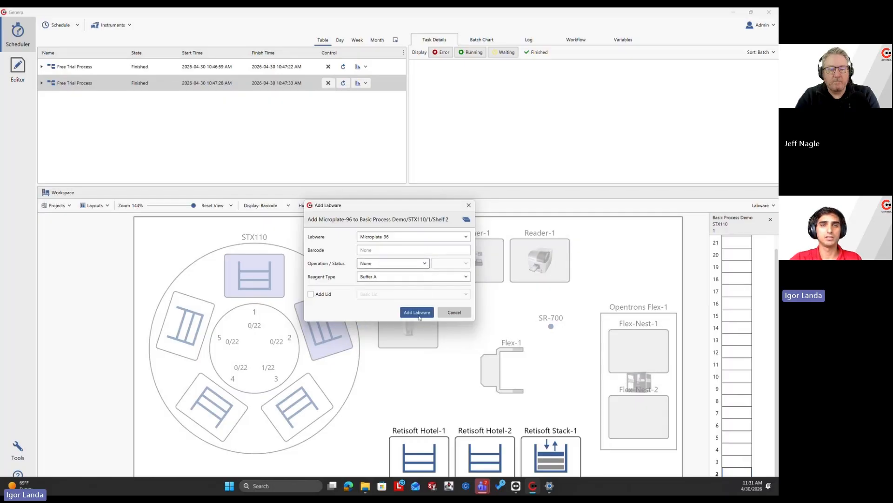
{"action": "left_click", "coordinate": [418, 313]}
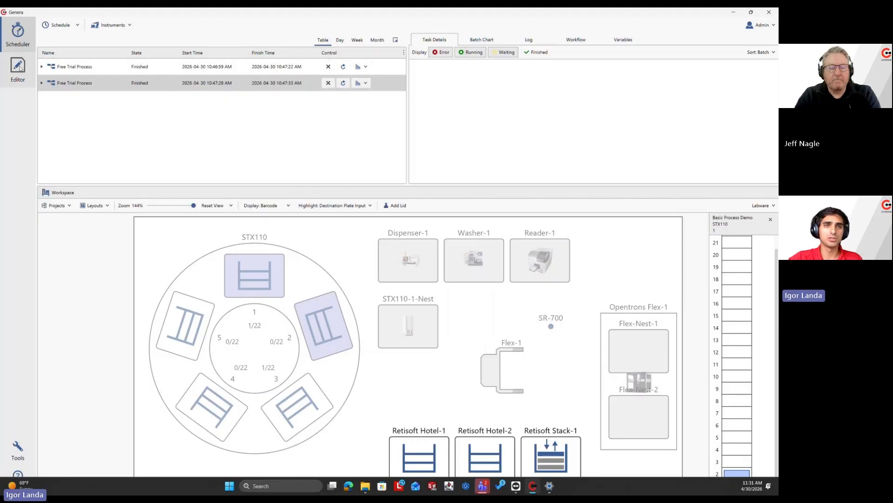
Step: Start scheduling a run of Zero to Hero Process Part 4.process and proceed to its scheduling configuration
{"action": "left_click", "coordinate": [55, 25]}
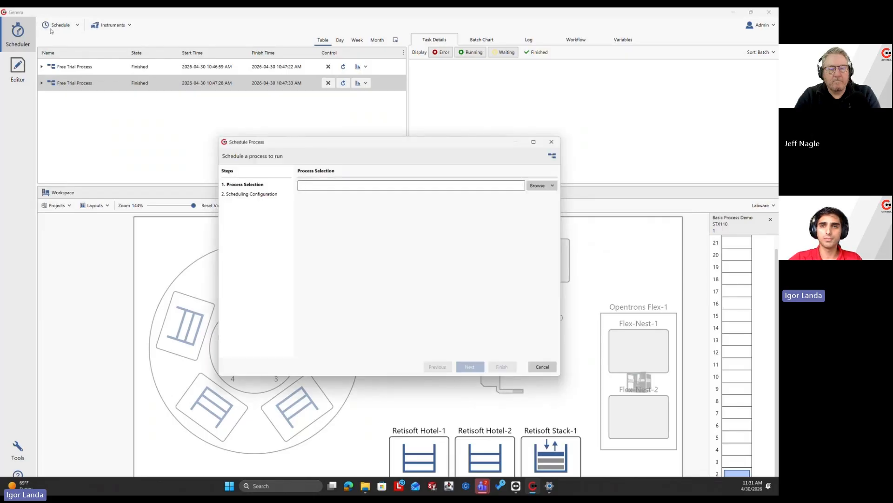
{"action": "left_click", "coordinate": [539, 185]}
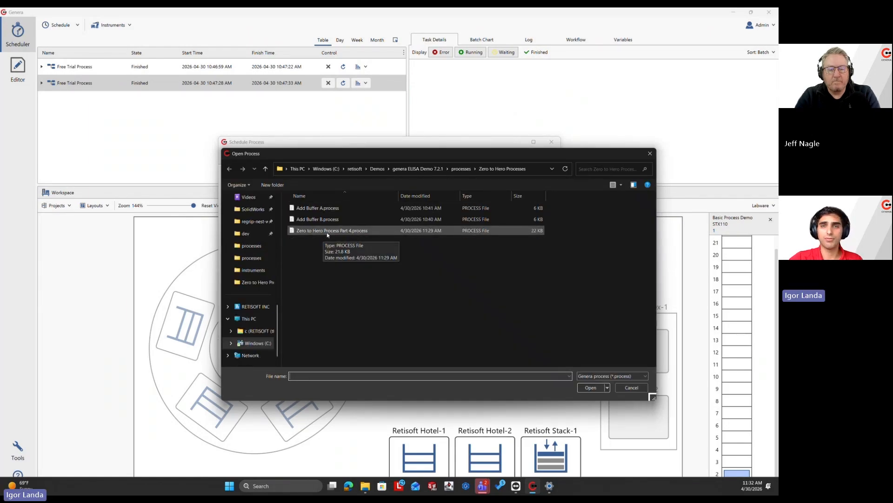
{"action": "double_click", "coordinate": [327, 231]}
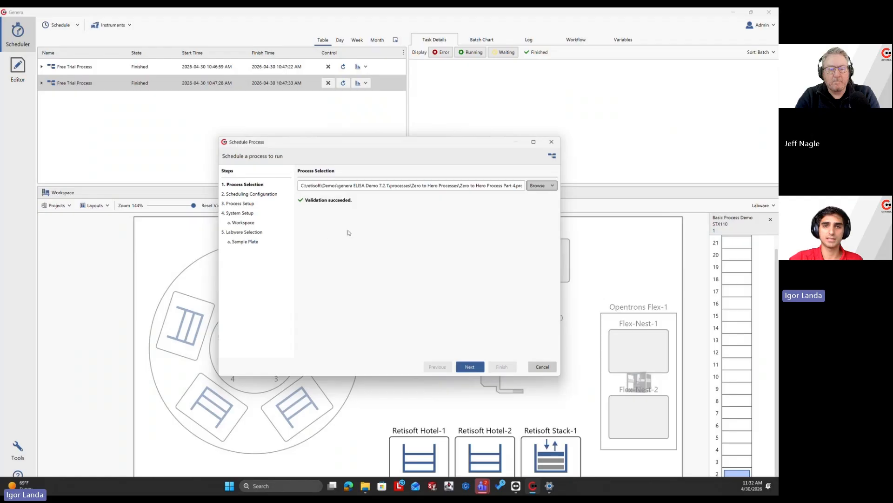
{"action": "left_click", "coordinate": [470, 367]}
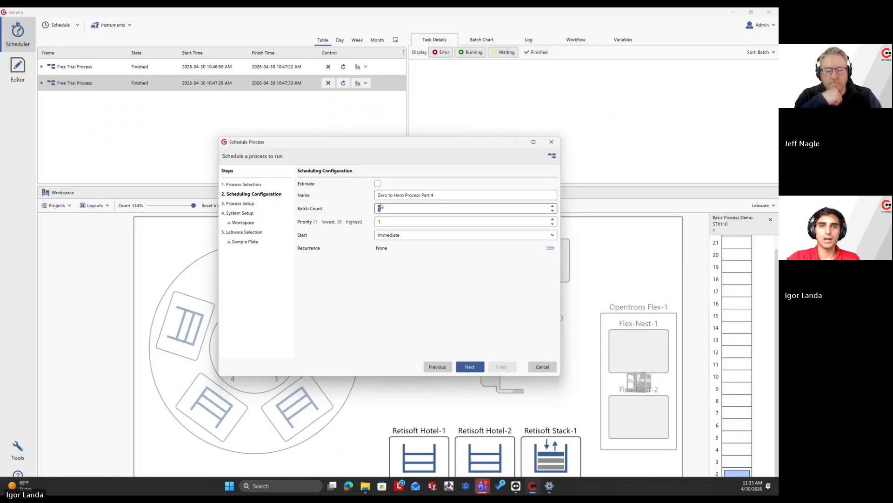
Step: Examine the name, batch count and priority settings in the run's scheduling configuration
{"action": "key", "text": "shift+Tab"}
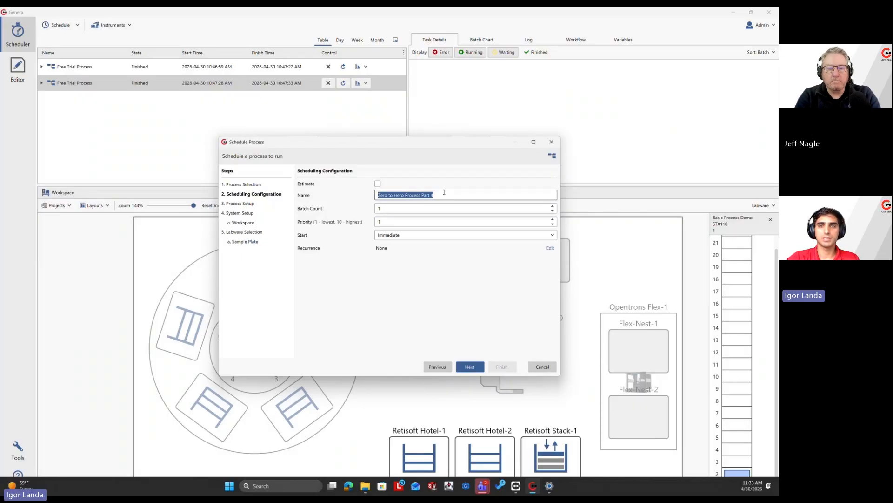
{"action": "left_click", "coordinate": [440, 195]}
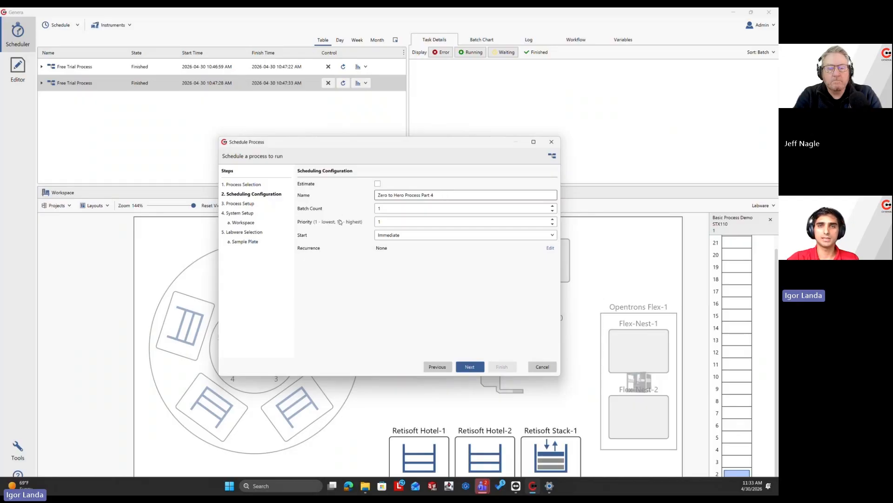
{"action": "left_click", "coordinate": [385, 208]}
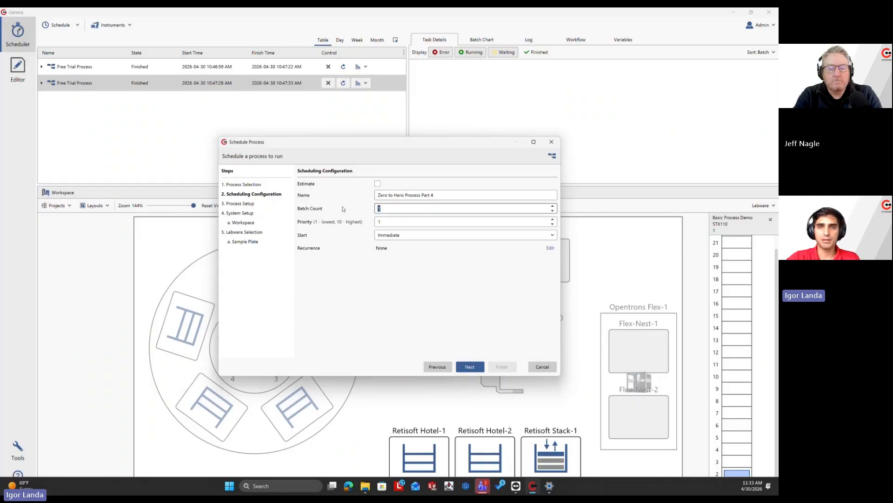
{"action": "left_click", "coordinate": [399, 222]}
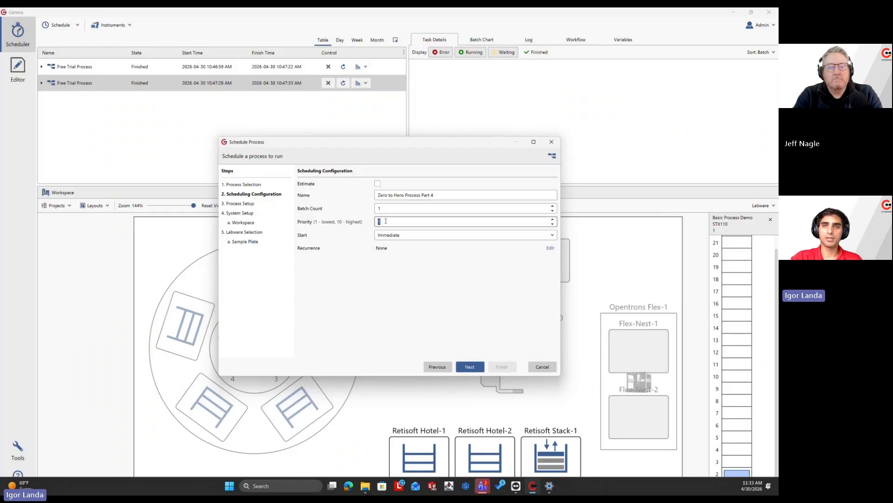
{"action": "left_click", "coordinate": [385, 221]}
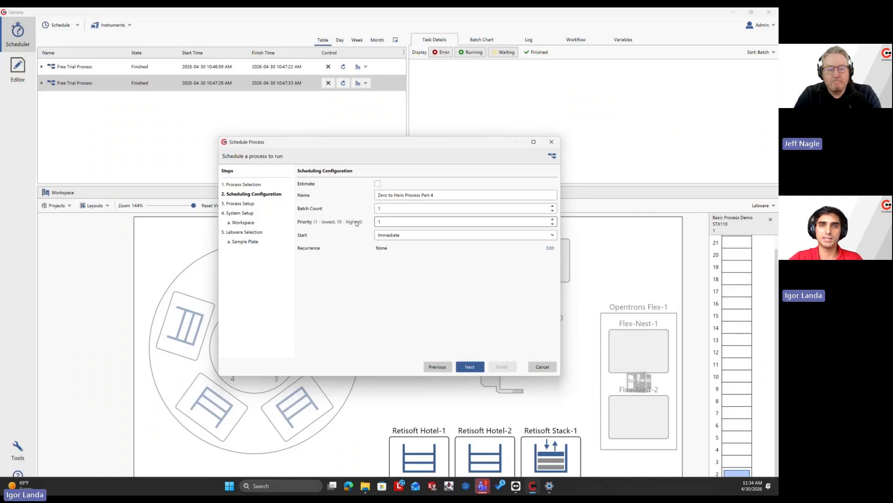
Step: Try a Specific date-time start for the run and set the start back to Immediate
{"action": "left_click", "coordinate": [387, 233]}
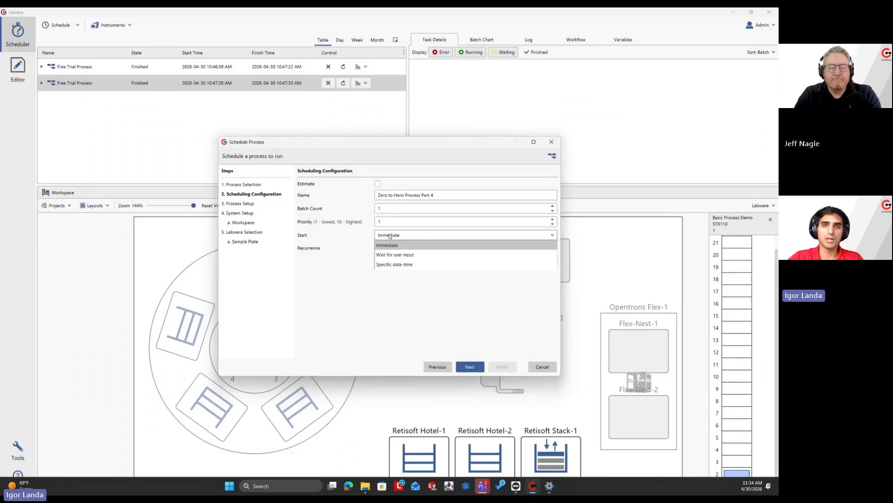
{"action": "left_click", "coordinate": [398, 265]}
{"action": "left_click", "coordinate": [403, 235]}
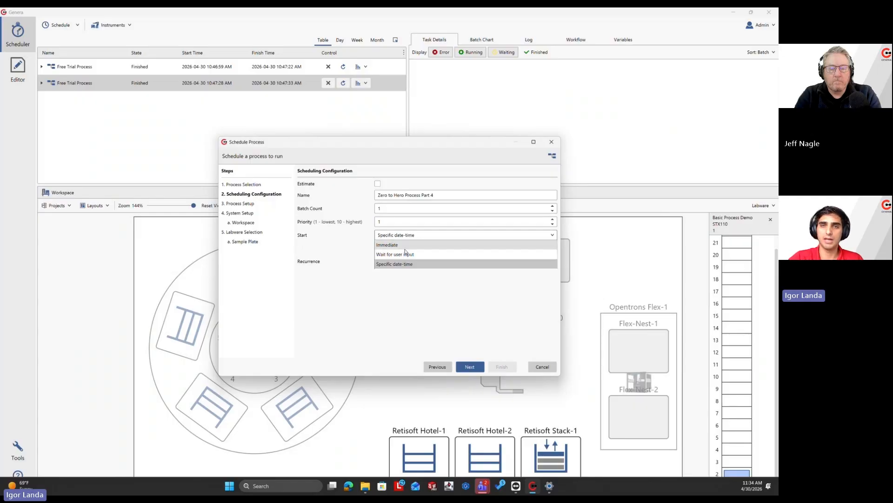
{"action": "left_click", "coordinate": [405, 245]}
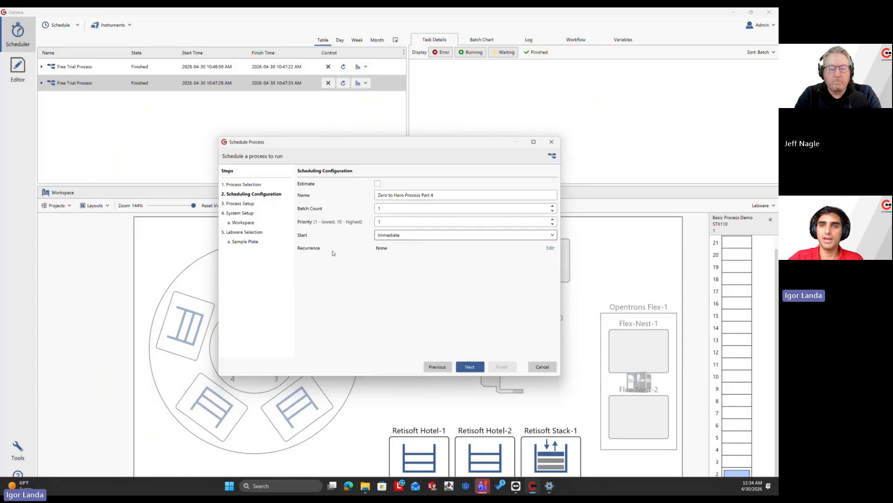
Step: Set the run's recurrence to weekly on Monday and Friday, ending after 5 times
{"action": "left_click", "coordinate": [551, 248]}
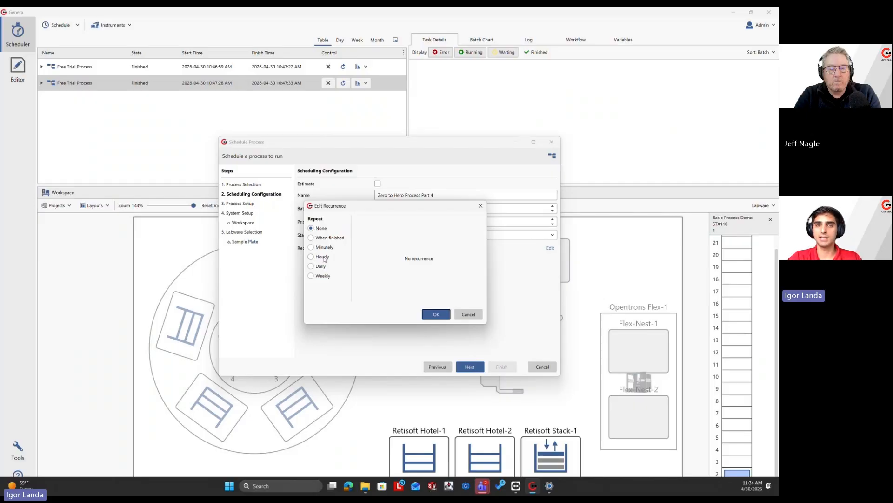
{"action": "left_click", "coordinate": [323, 277]}
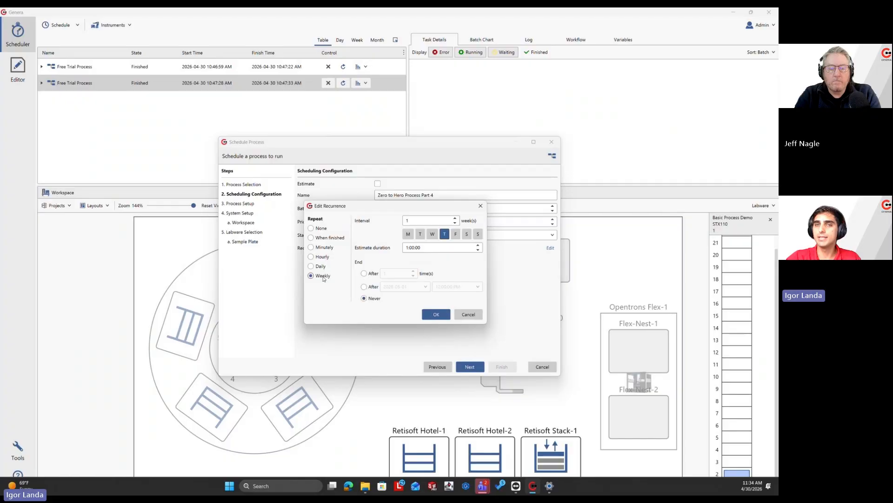
{"action": "left_click", "coordinate": [408, 234]}
{"action": "left_click", "coordinate": [445, 234]}
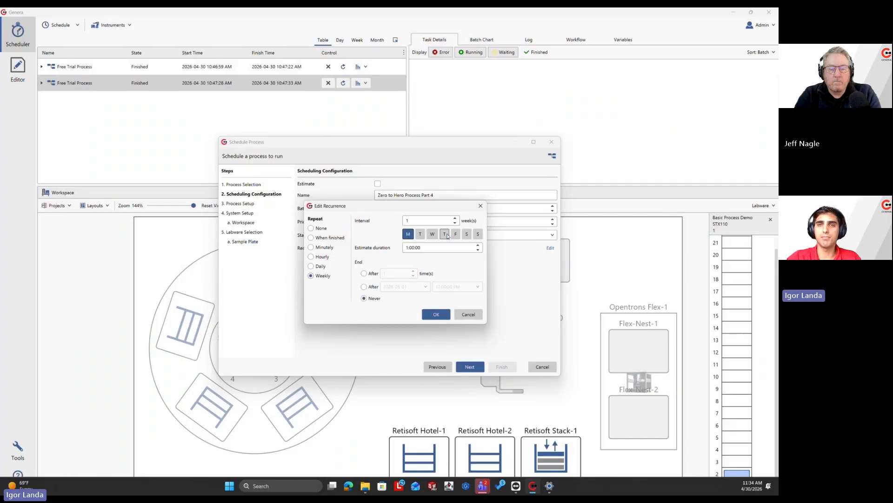
{"action": "left_click", "coordinate": [455, 234]}
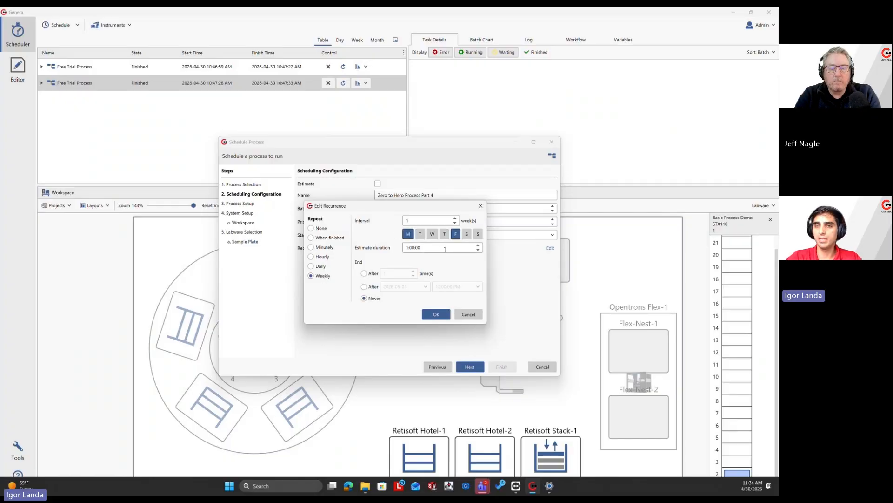
{"action": "left_click", "coordinate": [364, 286]}
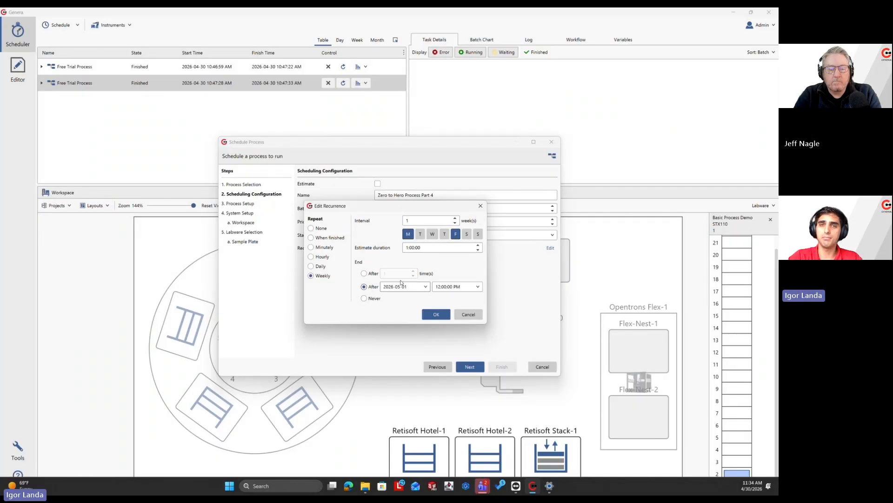
{"action": "left_click", "coordinate": [364, 274]}
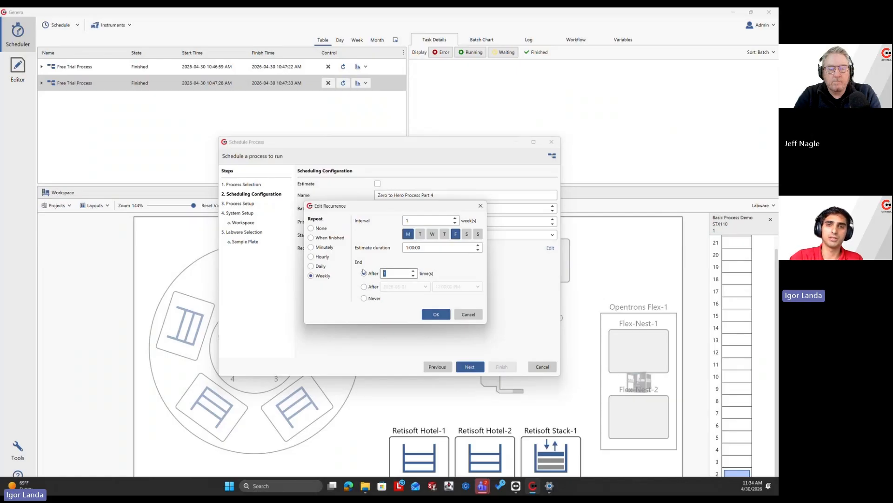
{"action": "type", "text": "5"}
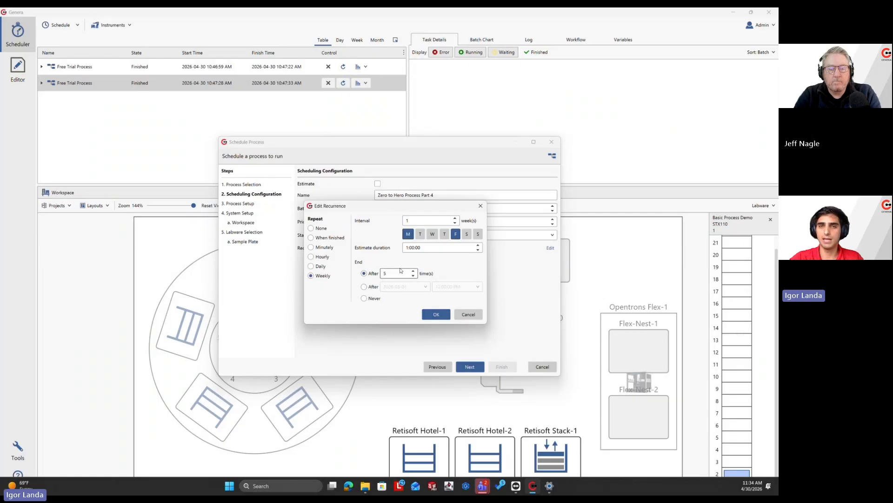
{"action": "left_click", "coordinate": [436, 315]}
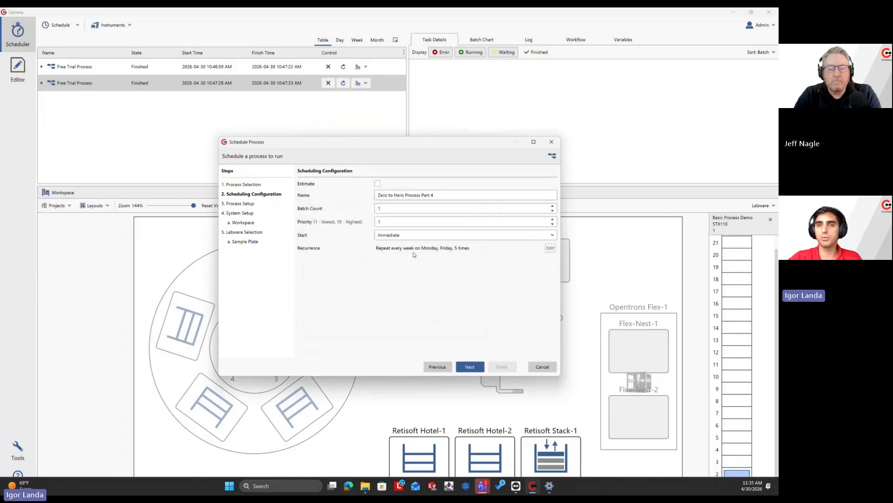
Step: Remove the run's weekly recurrence by setting its repeat option to None
{"action": "left_click", "coordinate": [550, 248]}
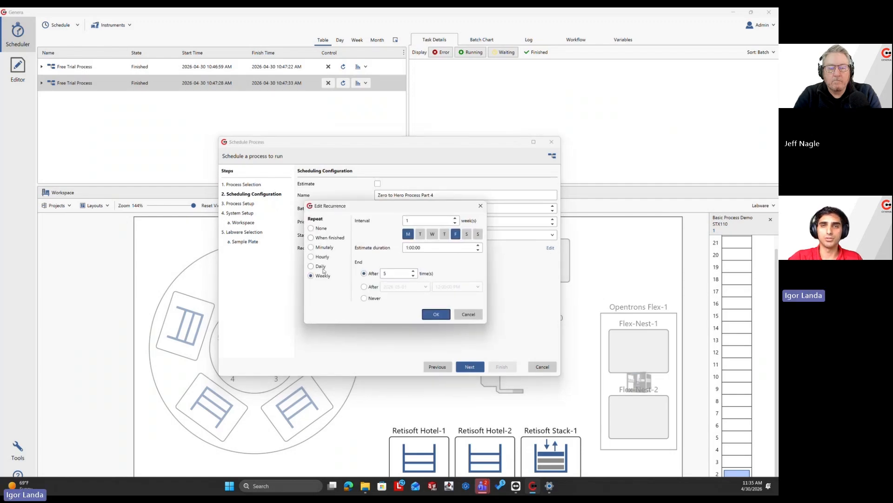
{"action": "left_click", "coordinate": [325, 247]}
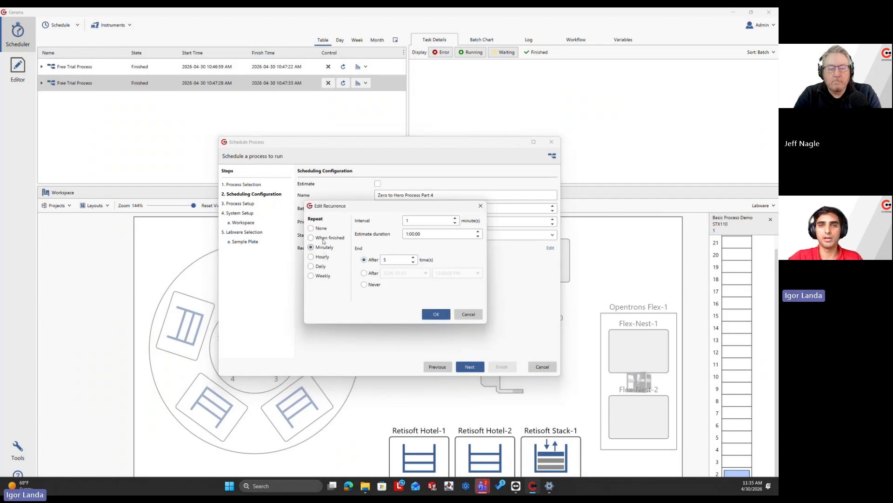
{"action": "left_click", "coordinate": [324, 239]}
{"action": "left_click", "coordinate": [322, 232]}
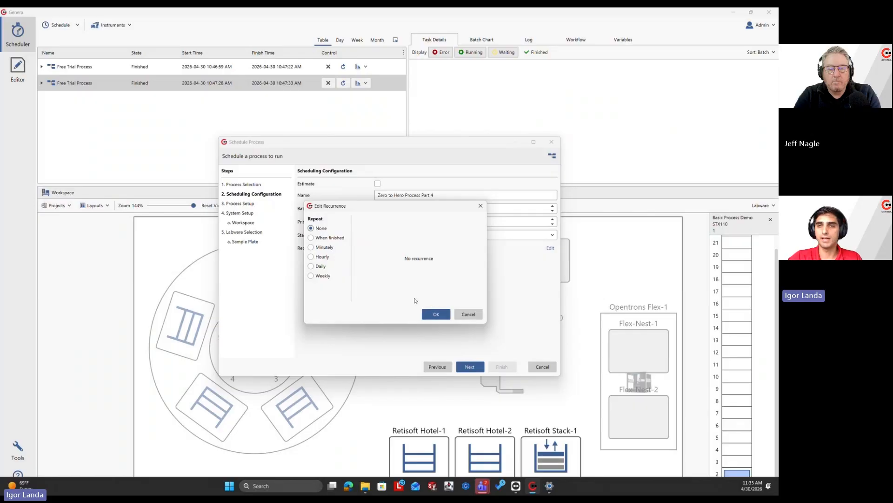
{"action": "left_click", "coordinate": [434, 312]}
Step: Set the Plate Washing value in the process setup to 3 and proceed to the workspace setup
{"action": "left_click", "coordinate": [466, 366]}
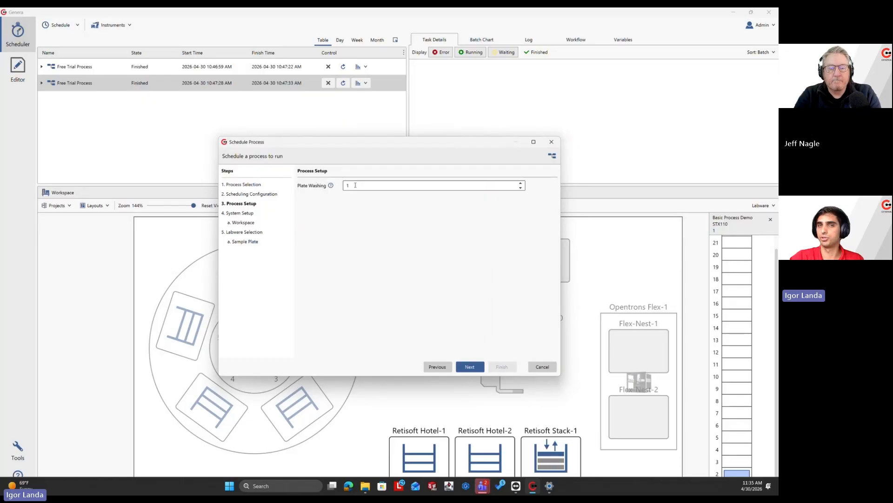
{"action": "left_click", "coordinate": [521, 183]}
{"action": "left_click", "coordinate": [520, 183]}
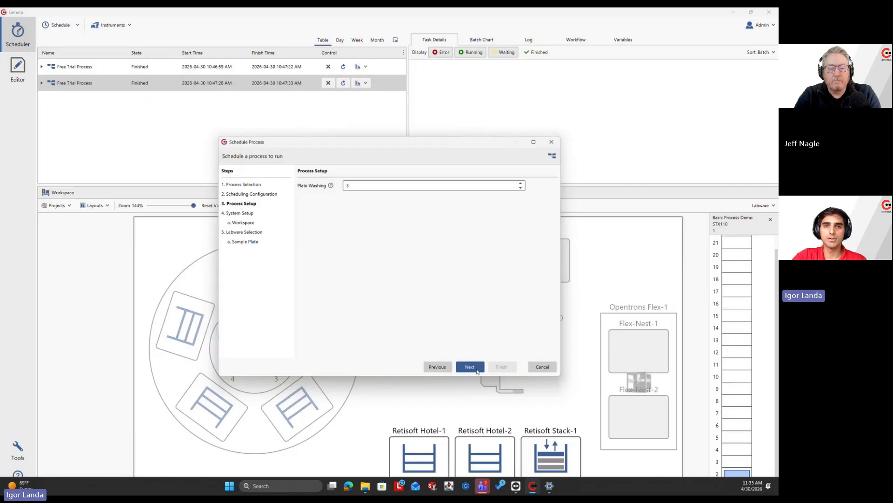
{"action": "left_click", "coordinate": [470, 367]}
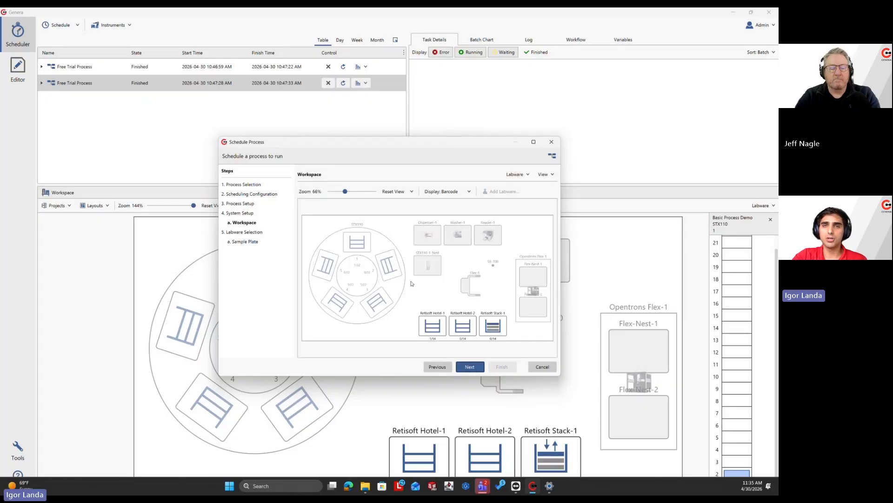
Step: Examine the enlarged scheduling workspace and the shelves of STX110 stack 1, then restore the dialog's size
{"action": "left_click", "coordinate": [535, 142]}
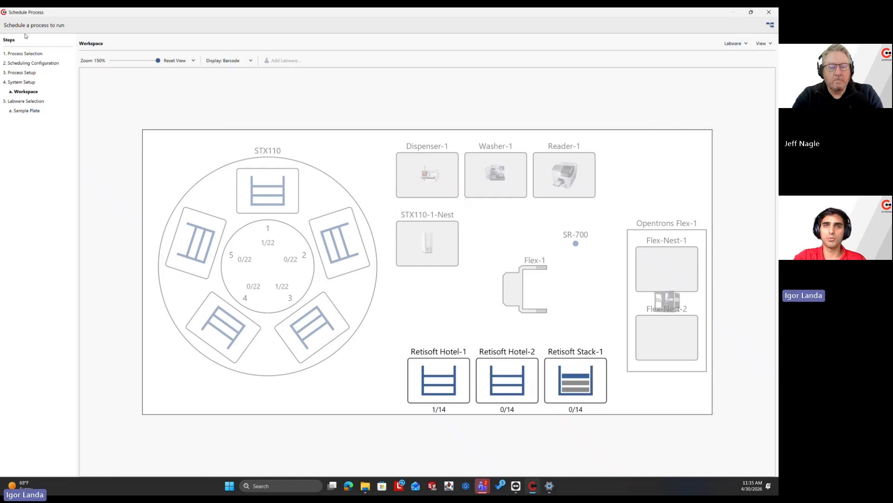
{"action": "left_click", "coordinate": [269, 188]}
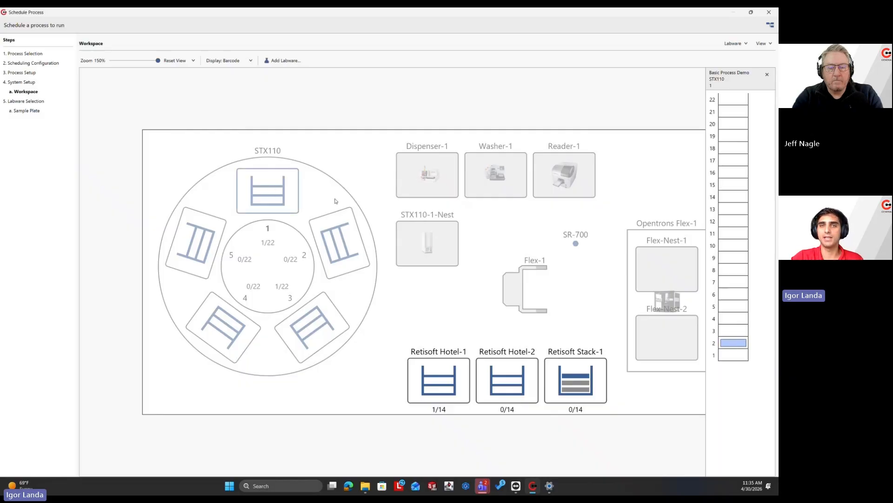
{"action": "left_click", "coordinate": [767, 75]}
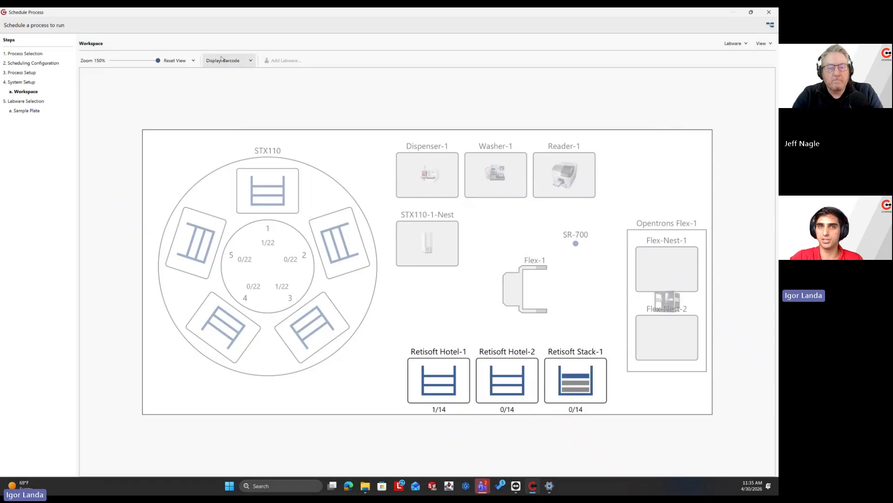
{"action": "left_click_drag", "start_coordinate": [199, 14], "coordinate": [254, 100]}
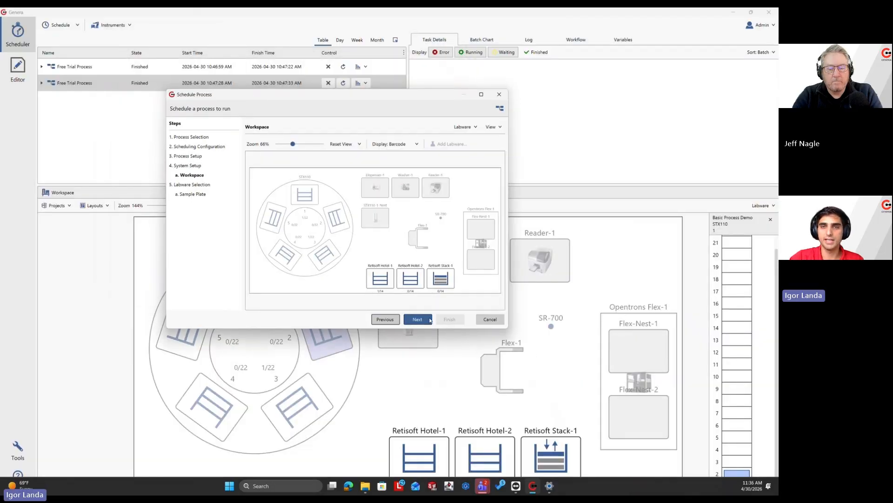
Step: Remove the labware from shelf 1 of Retisoft Hotel-1 and proceed to the sample plate selection
{"action": "right_click", "coordinate": [375, 279]}
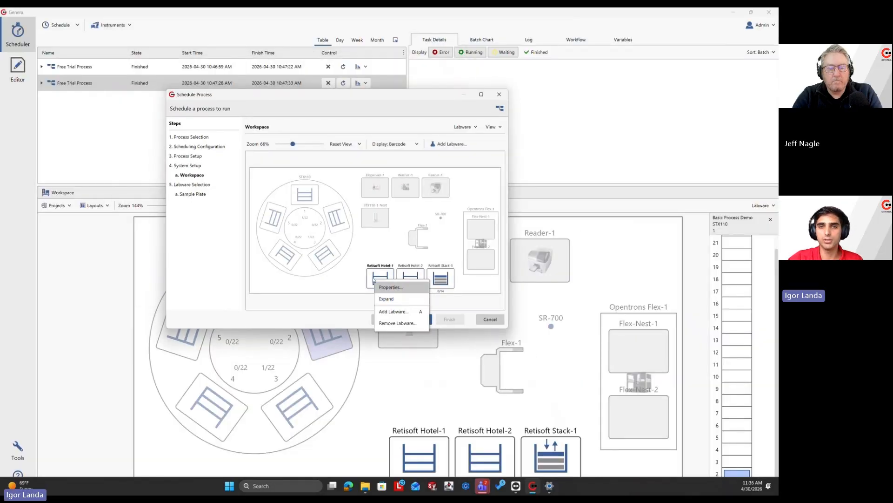
{"action": "left_click", "coordinate": [389, 325]}
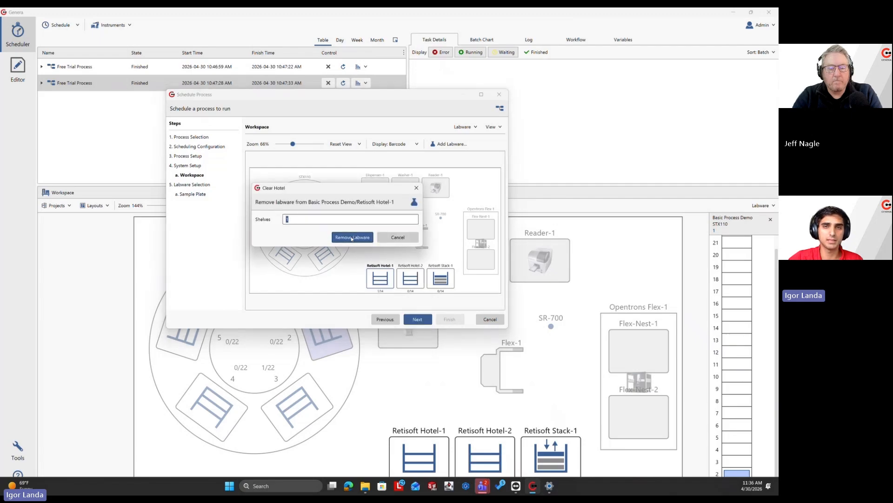
{"action": "left_click", "coordinate": [352, 238]}
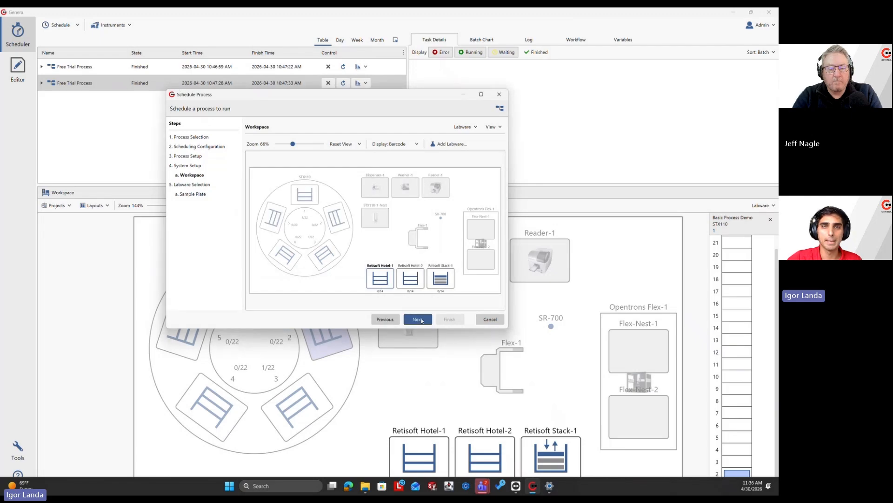
{"action": "left_click", "coordinate": [419, 320]}
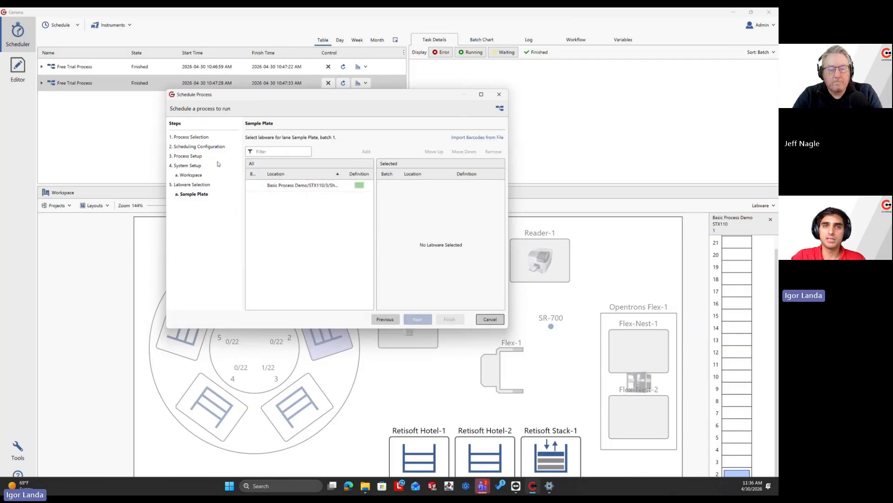
Step: Assign the STX110 stack 3 plate to the Sample Plate lane for batch 1 and finish scheduling the run
{"action": "left_click", "coordinate": [254, 186]}
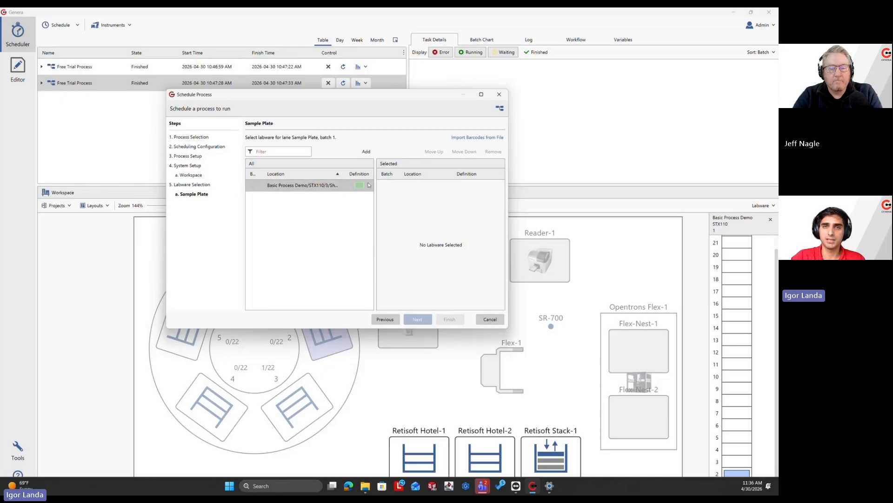
{"action": "left_click_drag", "start_coordinate": [375, 186], "coordinate": [425, 191]}
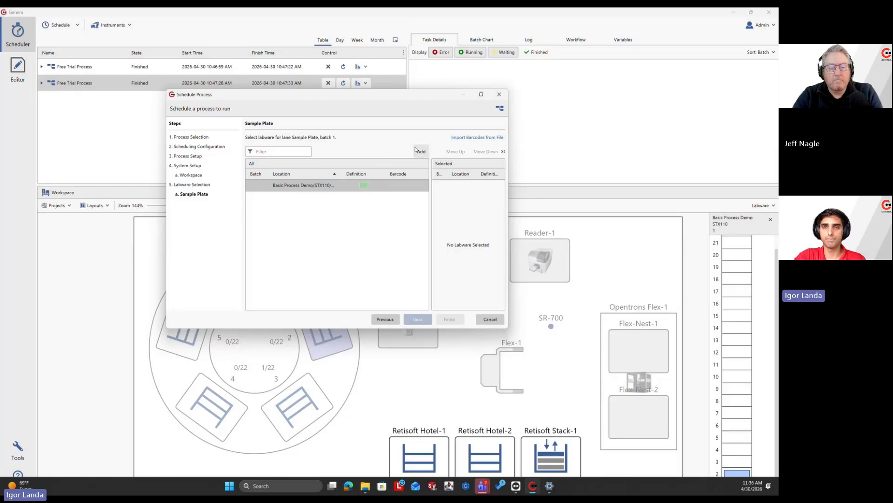
{"action": "left_click_drag", "start_coordinate": [430, 173], "coordinate": [401, 173]}
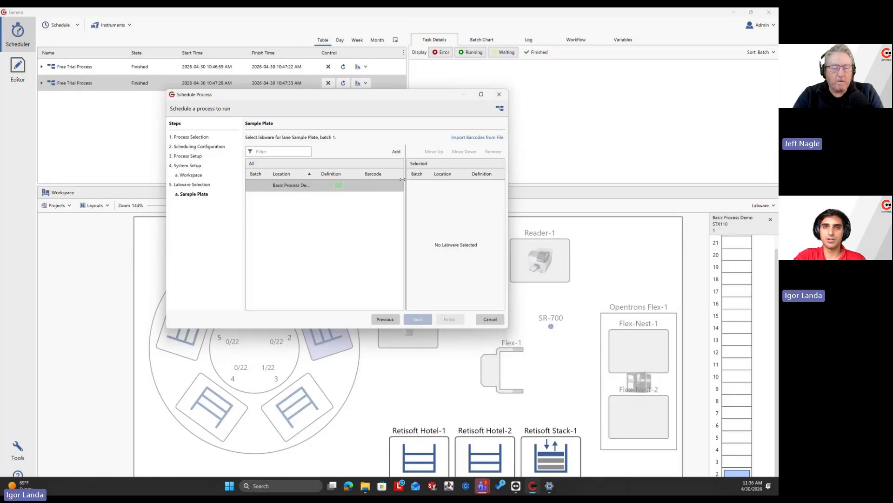
{"action": "left_click", "coordinate": [392, 153]}
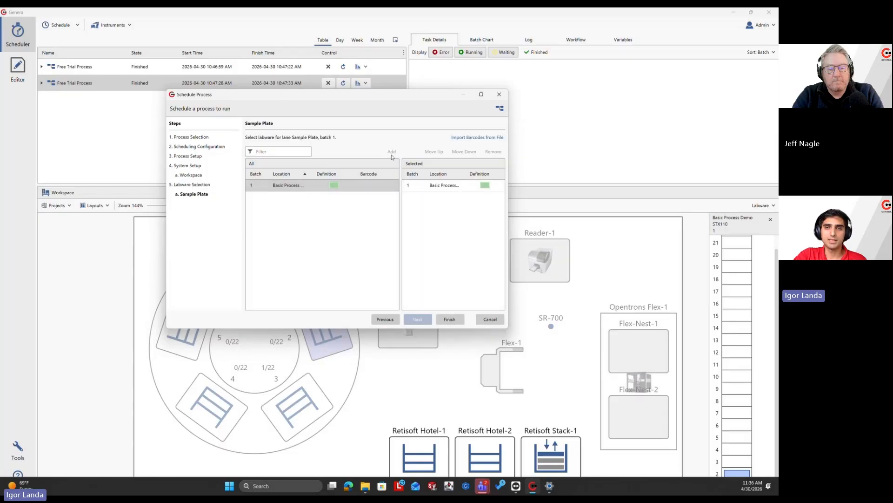
{"action": "left_click", "coordinate": [449, 319]}
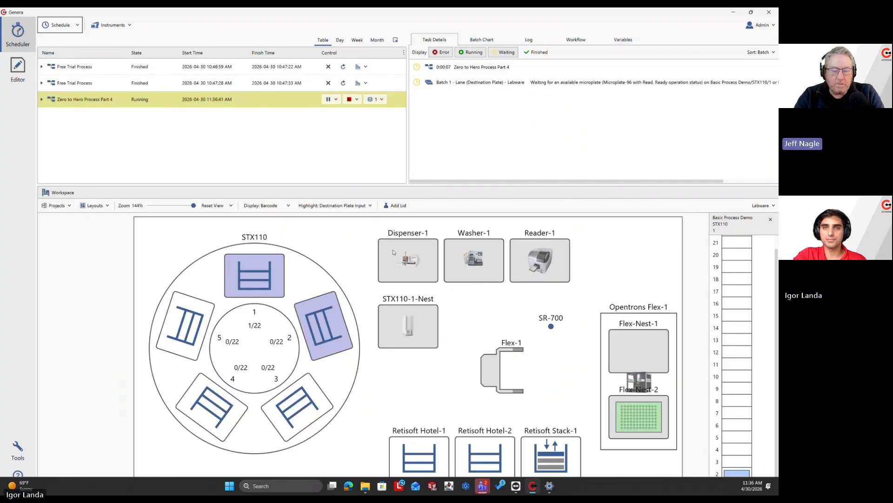
Step: Set the operation of the microplate on shelf 2 of STX110 stack 1 to Read with status Ready
{"action": "left_click_drag", "start_coordinate": [403, 159], "coordinate": [408, 159]}
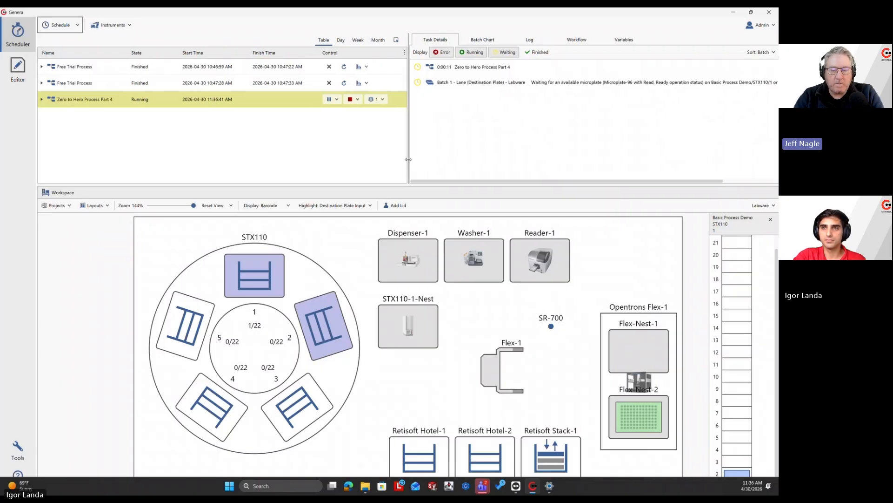
{"action": "mouse_move", "coordinate": [453, 180]}
{"action": "left_mouse_down"}
{"action": "mouse_move", "coordinate": [468, 184]}
{"action": "mouse_move", "coordinate": [459, 183]}
{"action": "left_mouse_up"}
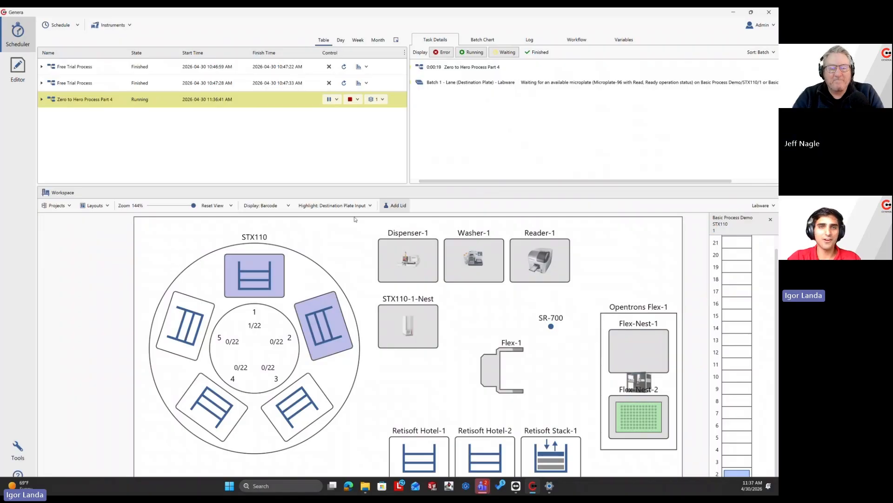
{"action": "left_click_drag", "start_coordinate": [362, 185], "coordinate": [362, 177]}
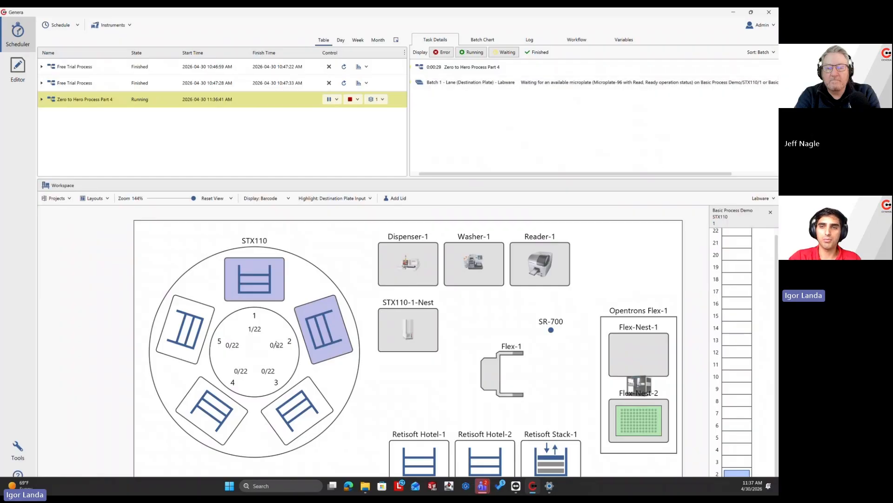
{"action": "double_click", "coordinate": [734, 474]}
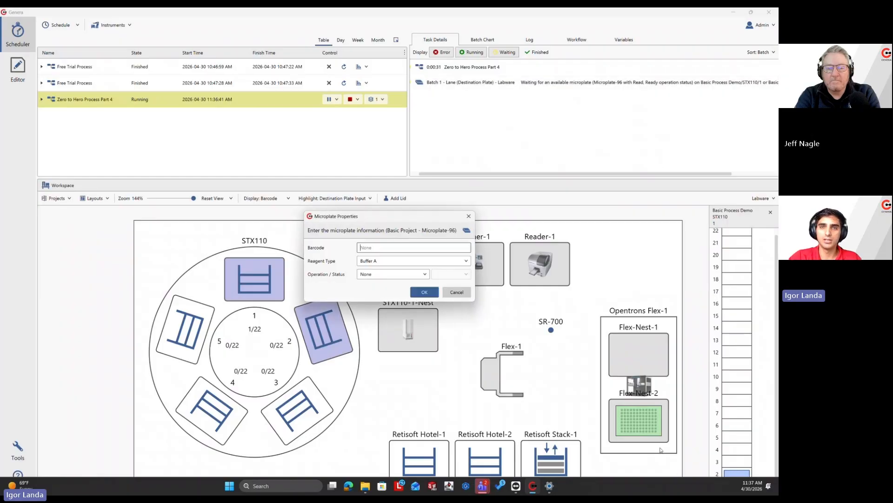
{"action": "left_click", "coordinate": [364, 277]}
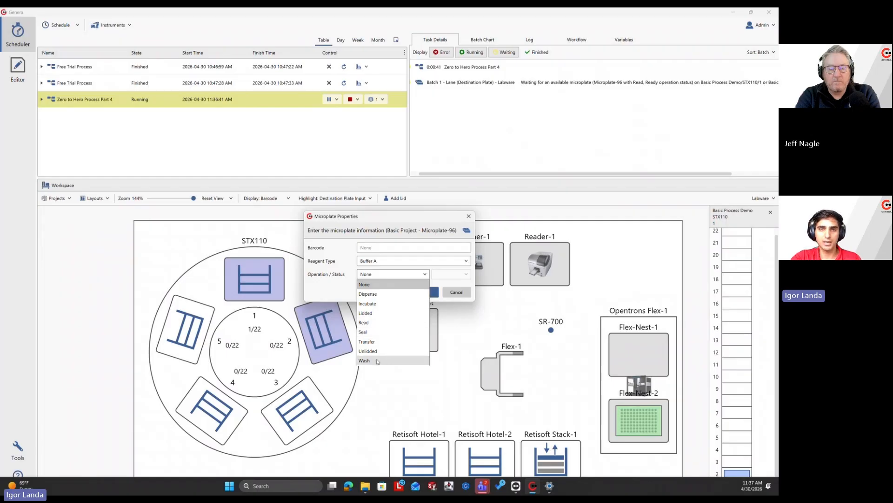
{"action": "left_click", "coordinate": [365, 323]}
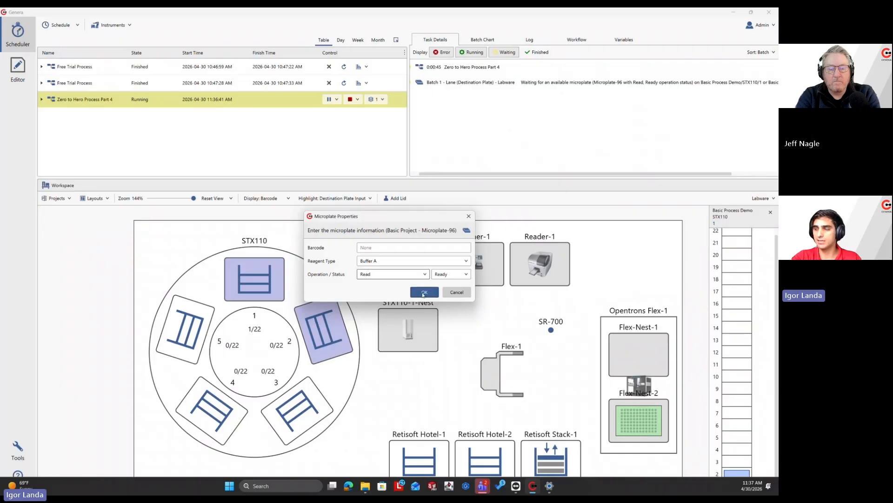
{"action": "left_click", "coordinate": [423, 292]}
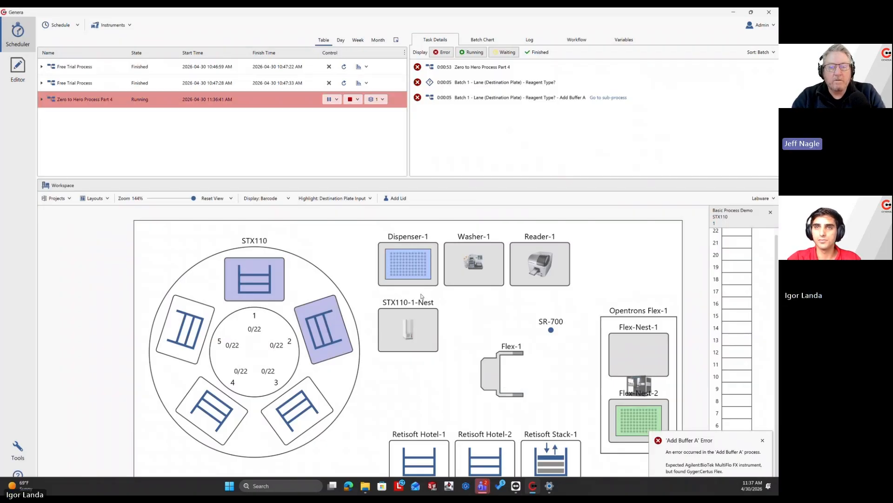
Step: Go to the Add Buffer A sub-process and read the full error details of its failed task
{"action": "left_click", "coordinate": [603, 99]}
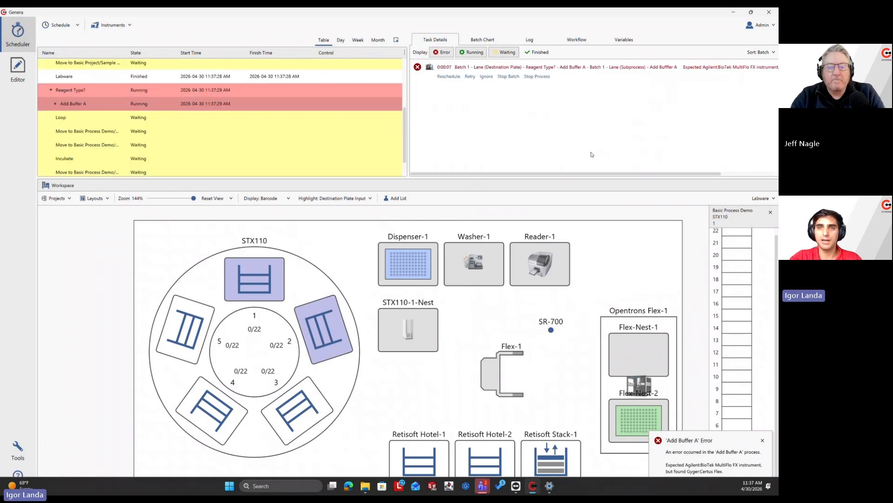
{"action": "left_click_drag", "start_coordinate": [563, 174], "coordinate": [610, 171]}
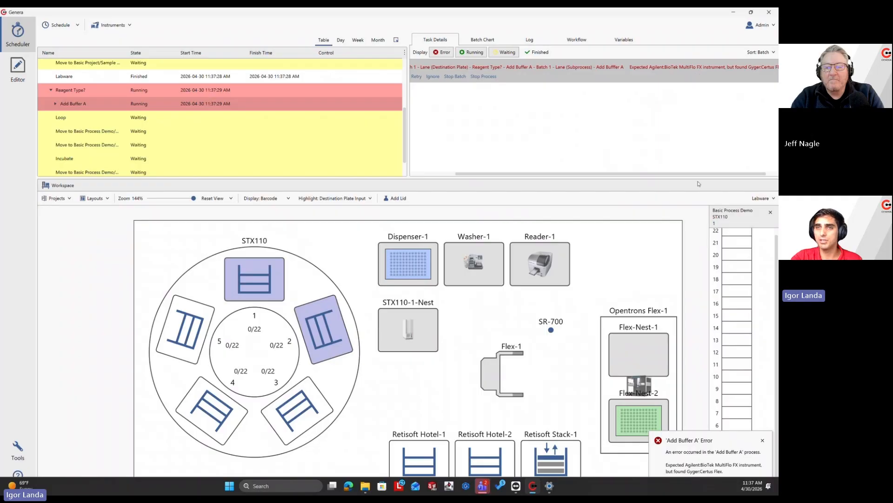
{"action": "left_click_drag", "start_coordinate": [698, 173], "coordinate": [712, 173]}
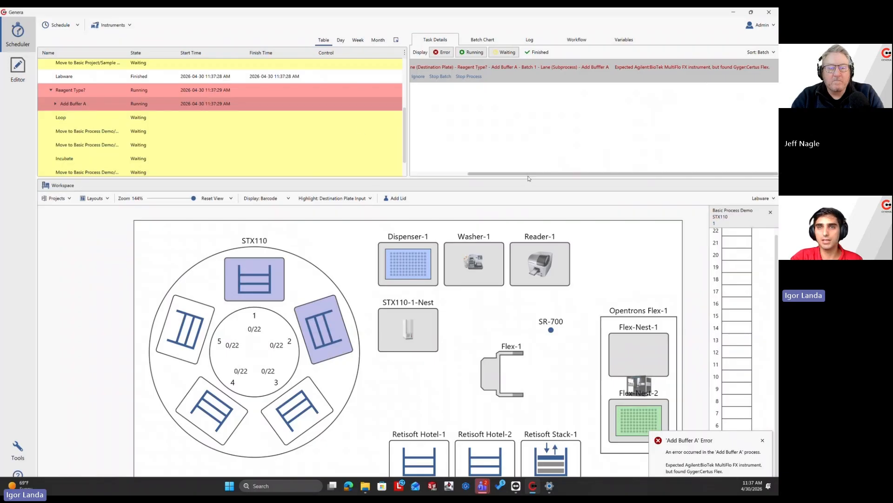
{"action": "left_click_drag", "start_coordinate": [527, 175], "coordinate": [455, 171]}
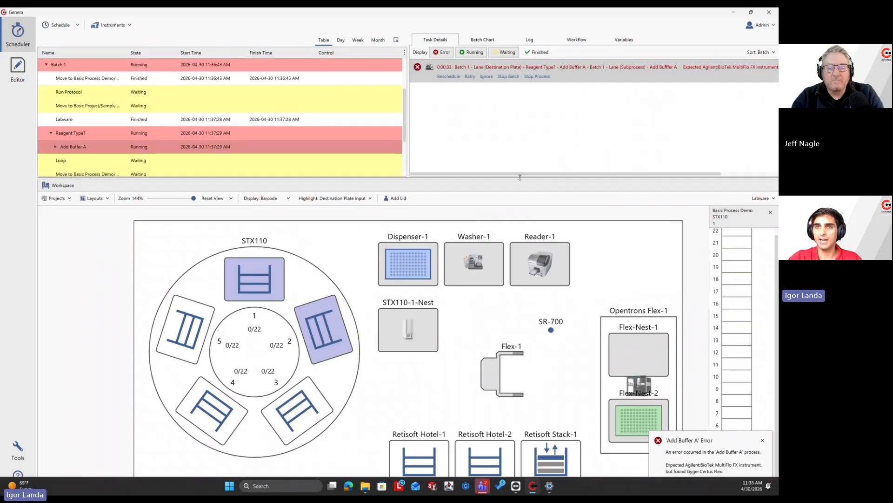
{"action": "left_click_drag", "start_coordinate": [523, 174], "coordinate": [562, 171]}
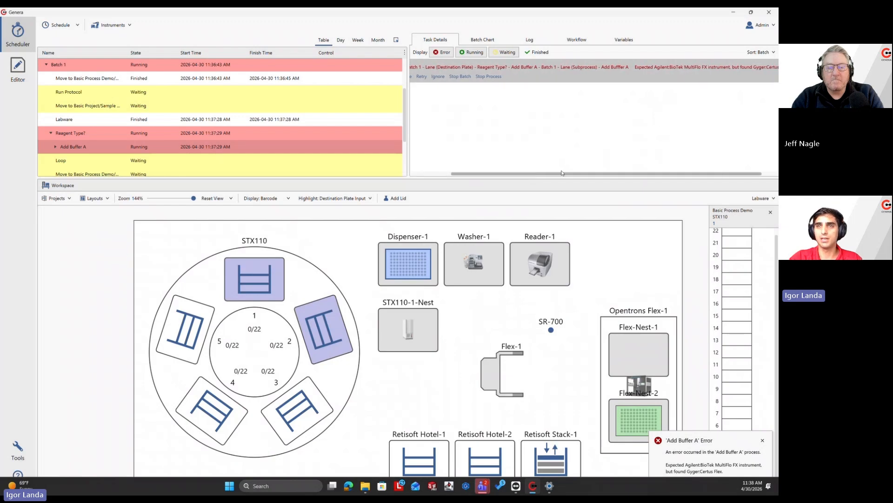
Step: Inspect the Add Buffer A activity node's properties in the running workflow and return to the task details
{"action": "left_click", "coordinate": [557, 40]}
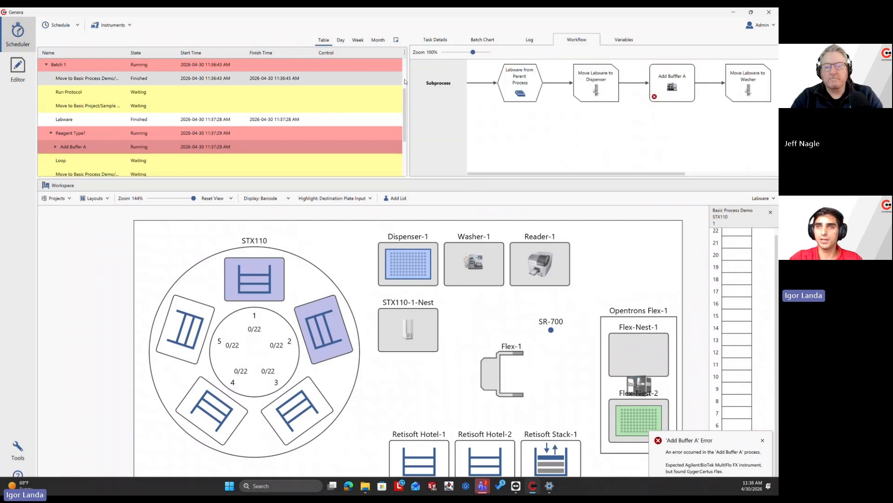
{"action": "left_click", "coordinate": [672, 86]}
{"action": "double_click", "coordinate": [672, 87]}
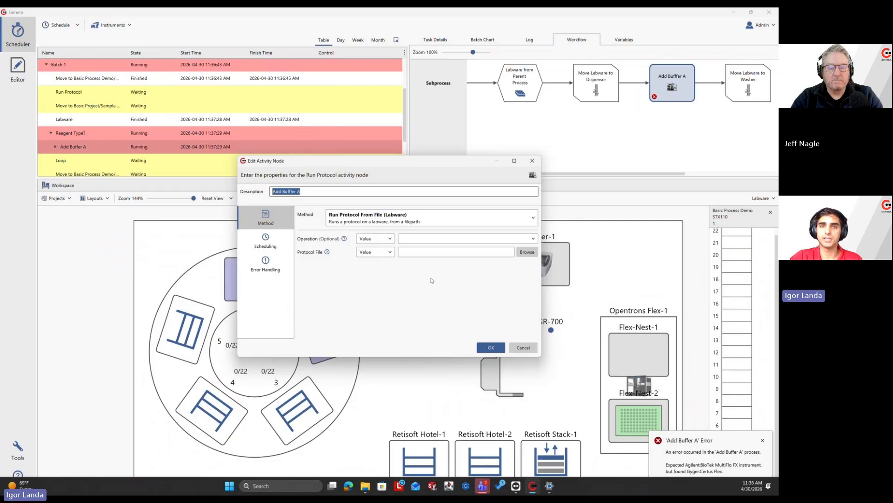
{"action": "left_click", "coordinate": [491, 347]}
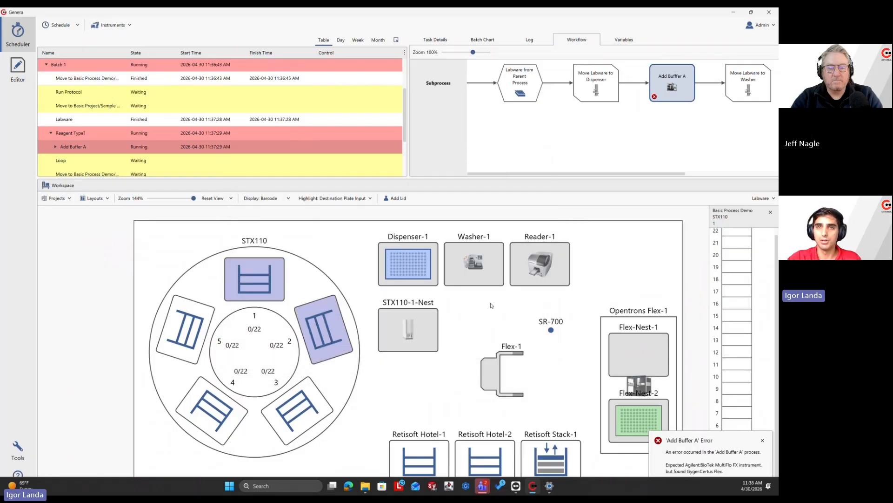
{"action": "left_click", "coordinate": [434, 39]}
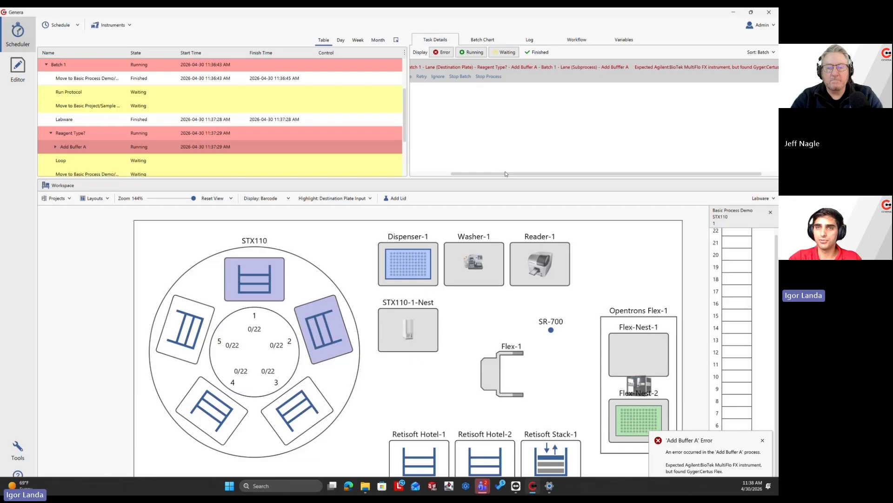
Step: Ignore the error on the failed Add Buffer A task so that batch 1 continues running
{"action": "left_click_drag", "start_coordinate": [507, 174], "coordinate": [455, 172]}
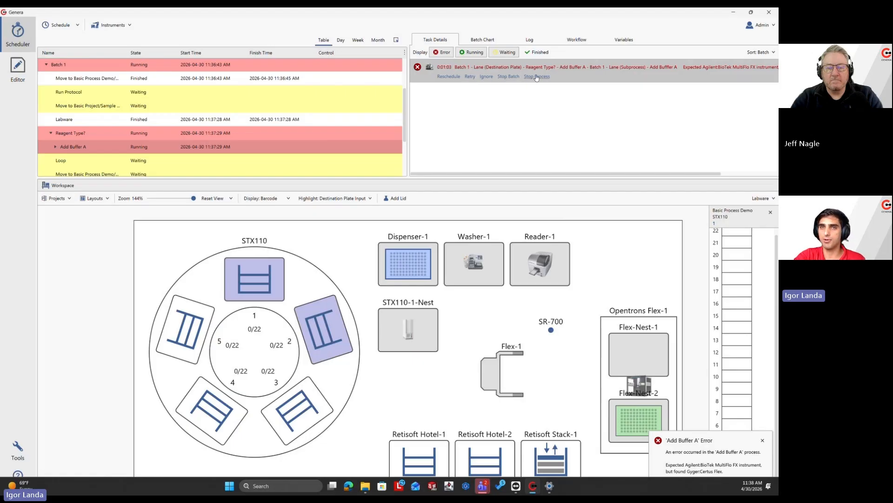
{"action": "left_click", "coordinate": [487, 77]}
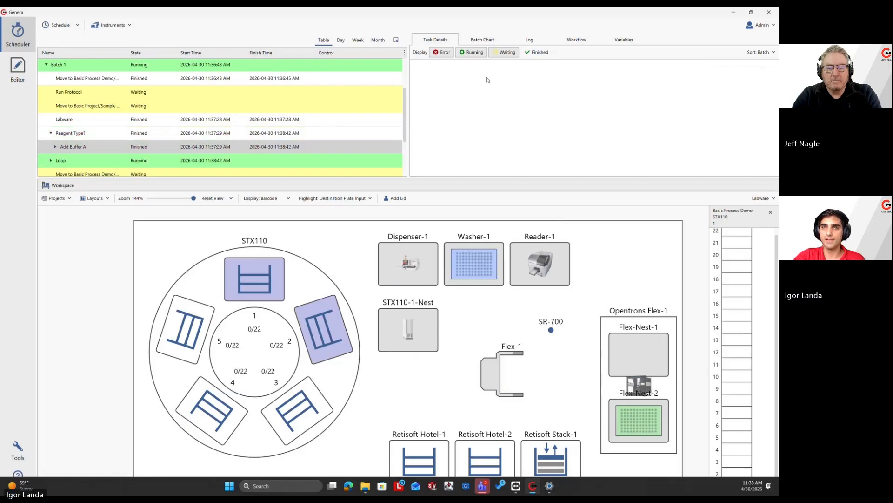
Step: Follow the running Zero to Hero Process Part 4 in its task details and workflow, and check the error on the Read Plate node
{"action": "scroll", "coordinate": [288, 107], "scroll_direction": "up", "scroll_amount": 3}
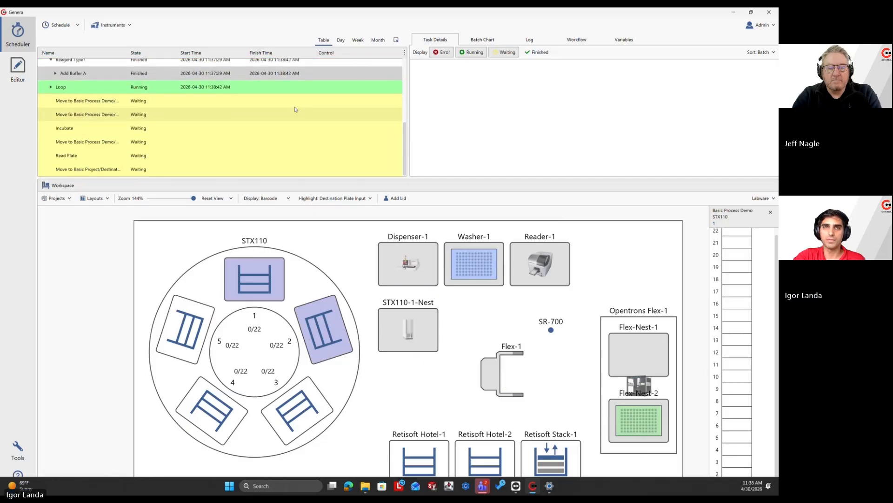
{"action": "scroll", "coordinate": [202, 105], "scroll_direction": "up", "scroll_amount": 1}
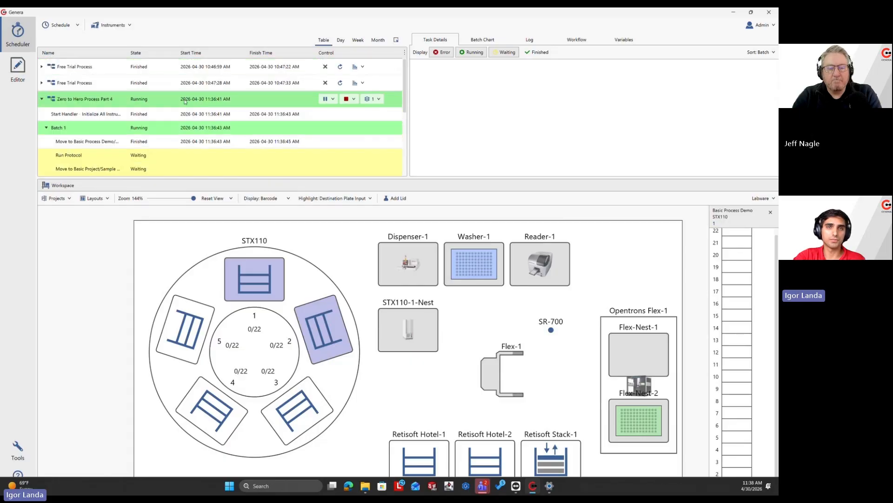
{"action": "left_click", "coordinate": [185, 99]}
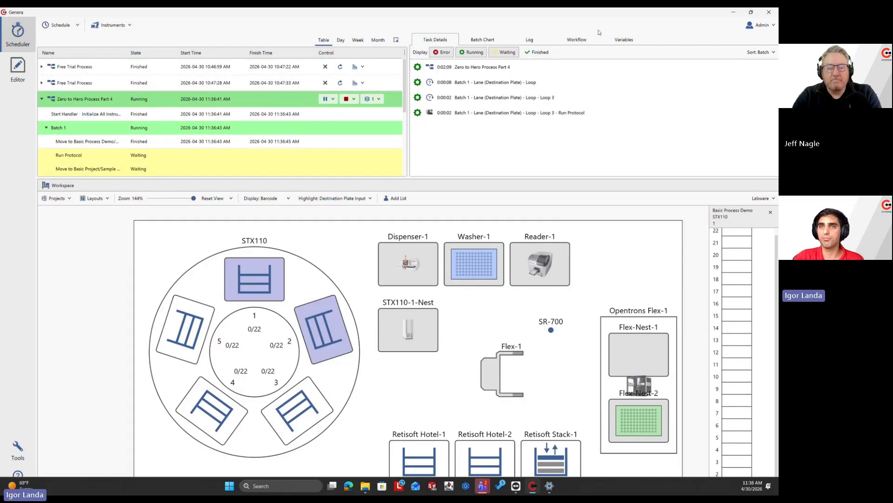
{"action": "left_click", "coordinate": [571, 40]}
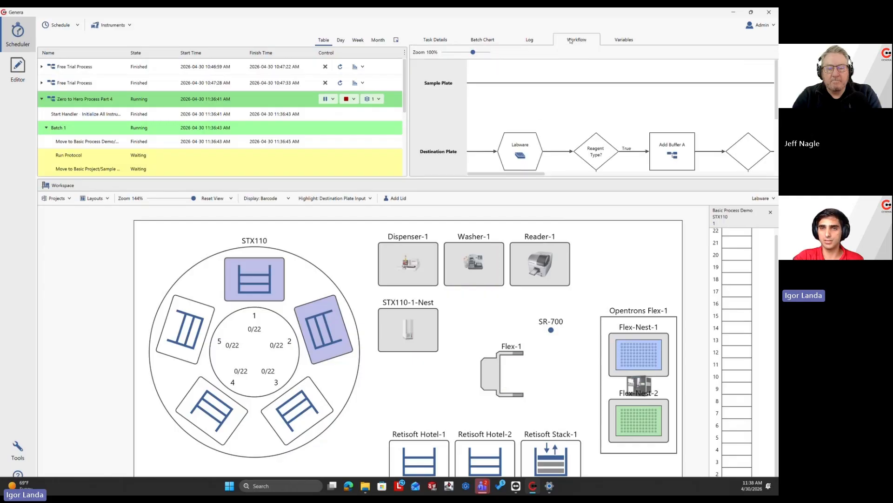
{"action": "left_click", "coordinate": [431, 43]}
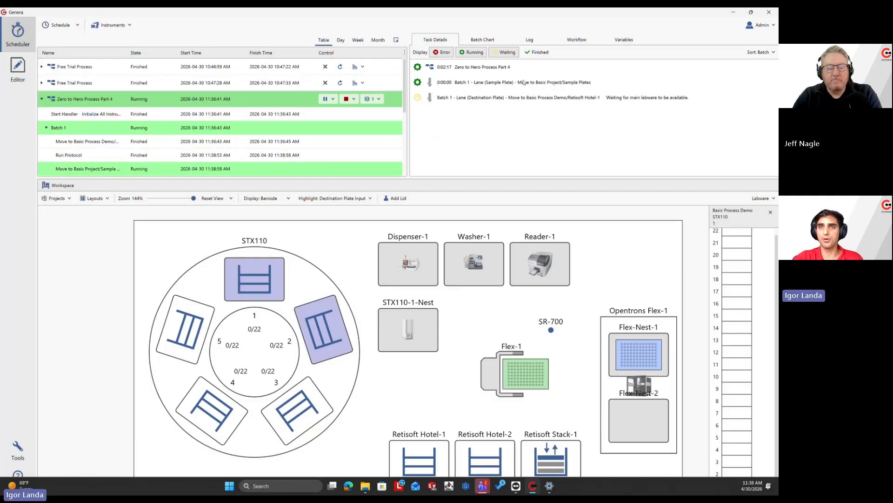
{"action": "left_click", "coordinate": [565, 39]}
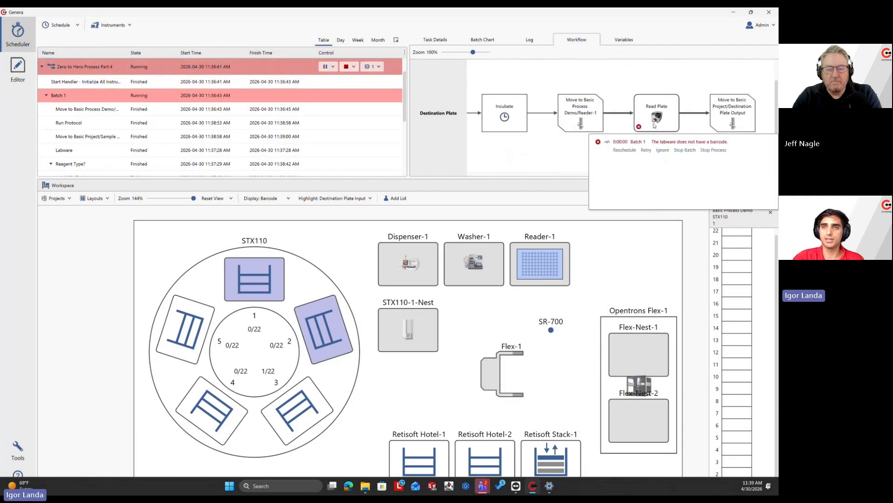
{"action": "left_click", "coordinate": [438, 40]}
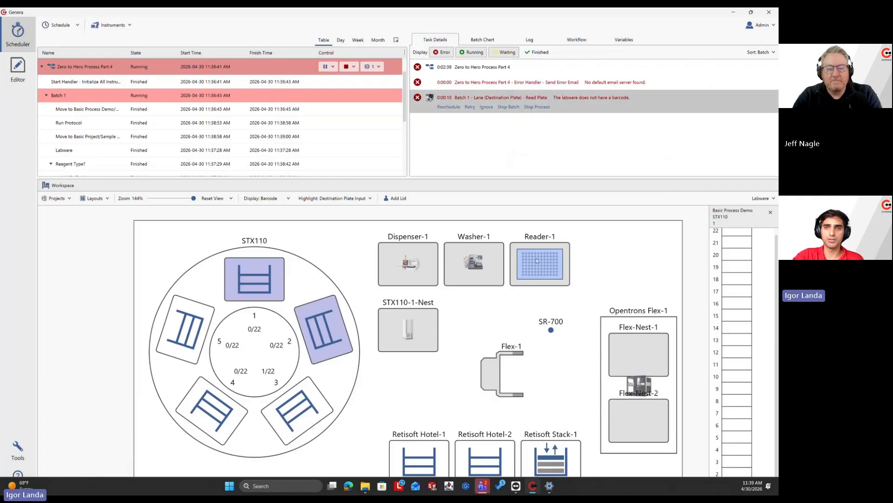
Step: Assign the barcode BarcodeA to the microplate on Reader-1 and retry the failed Read Plate task
{"action": "left_click", "coordinate": [471, 107]}
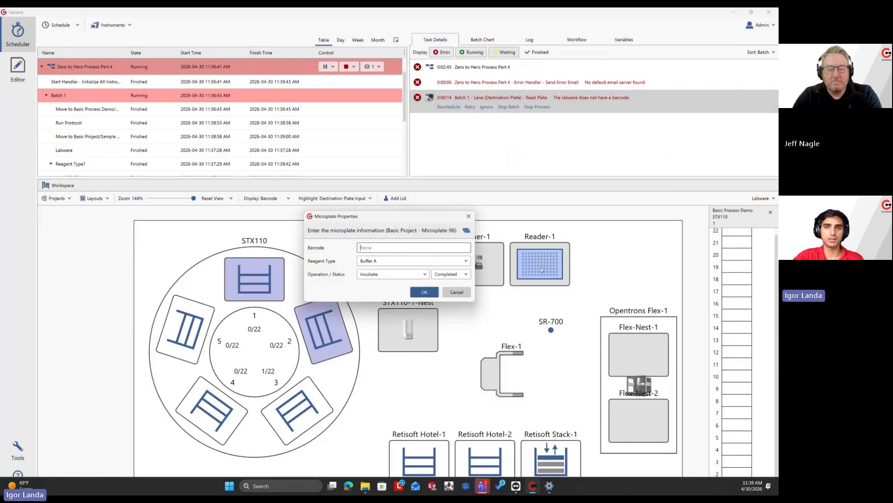
{"action": "type", "text": "Barc"}
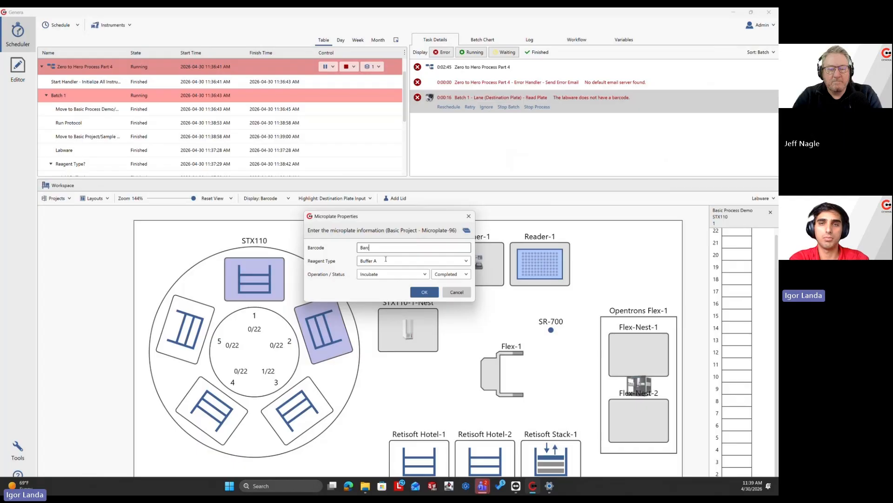
{"action": "type", "text": "odeA"}
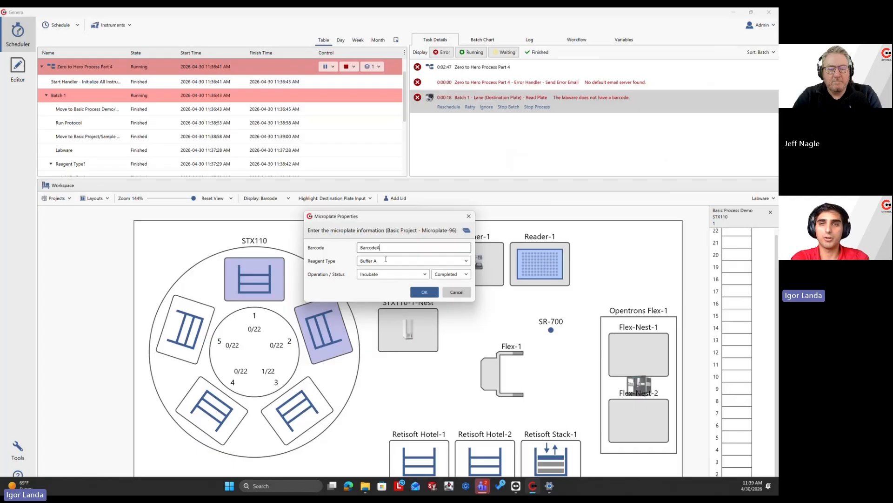
{"action": "key", "text": "Return"}
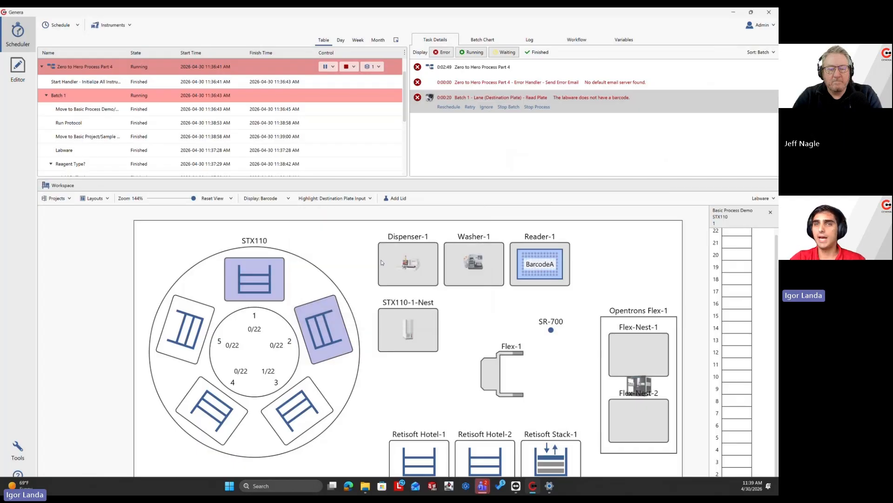
{"action": "left_click", "coordinate": [470, 107]}
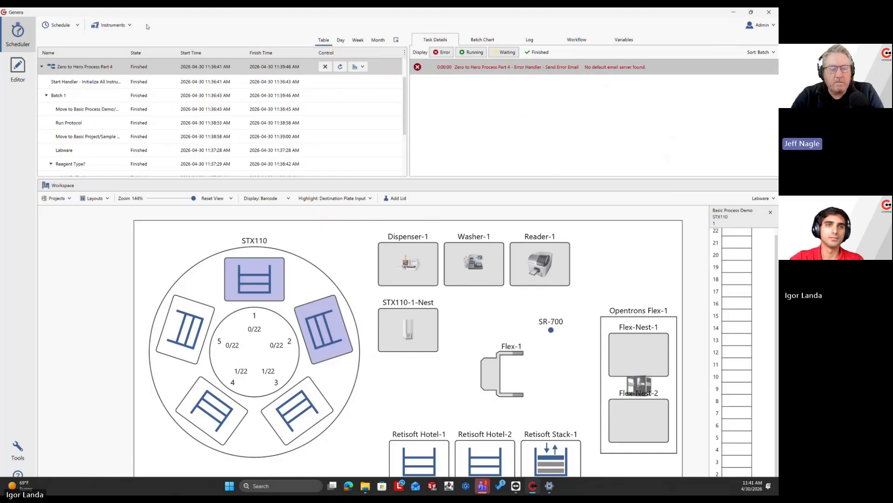
Step: Return to the Editor and review both lanes of Zero to Hero Process Part 4 from the labware node to the final plate move
{"action": "left_click", "coordinate": [28, 71]}
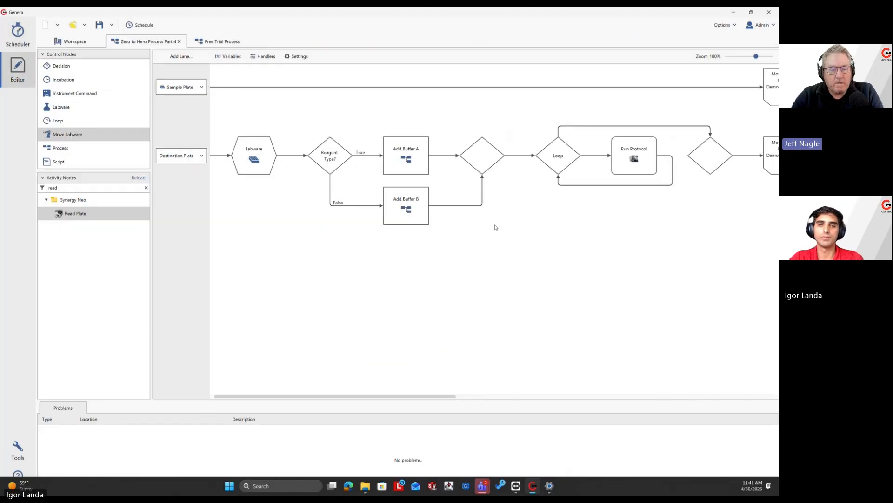
{"action": "scroll", "coordinate": [484, 226], "scroll_direction": "down", "scroll_amount": 3}
{"action": "scroll", "coordinate": [484, 228], "scroll_direction": "down", "scroll_amount": 2}
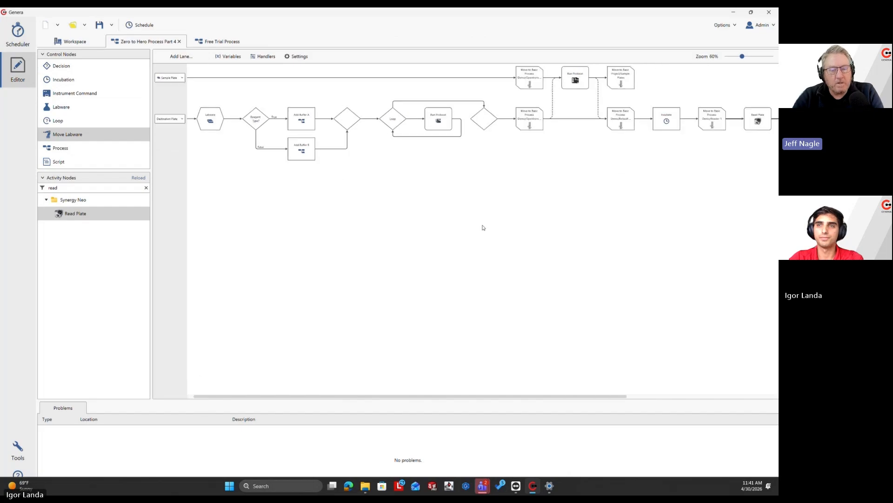
{"action": "scroll", "coordinate": [350, 153], "scroll_direction": "up", "scroll_amount": 2}
{"action": "scroll", "coordinate": [349, 152], "scroll_direction": "up", "scroll_amount": 5}
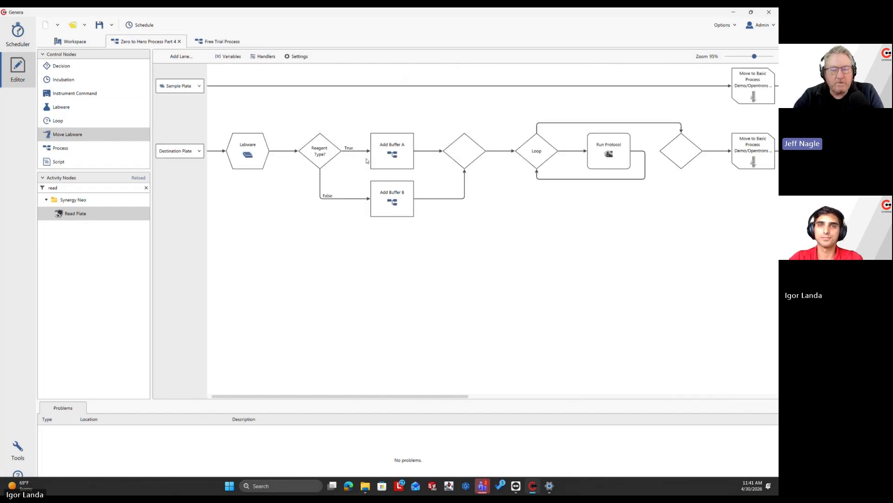
{"action": "left_click_drag", "start_coordinate": [422, 175], "coordinate": [305, 178]}
{"action": "left_click_drag", "start_coordinate": [475, 196], "coordinate": [284, 189]}
{"action": "left_click_drag", "start_coordinate": [534, 209], "coordinate": [323, 202]}
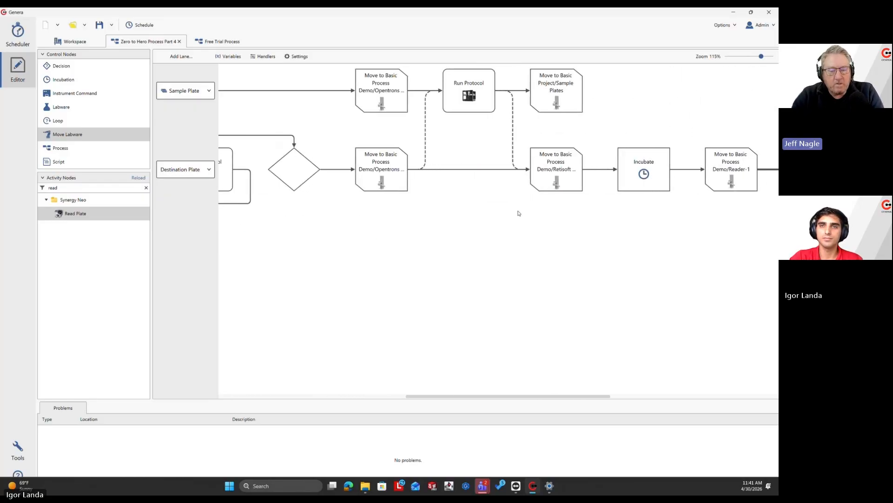
{"action": "left_click_drag", "start_coordinate": [486, 210], "coordinate": [327, 208]}
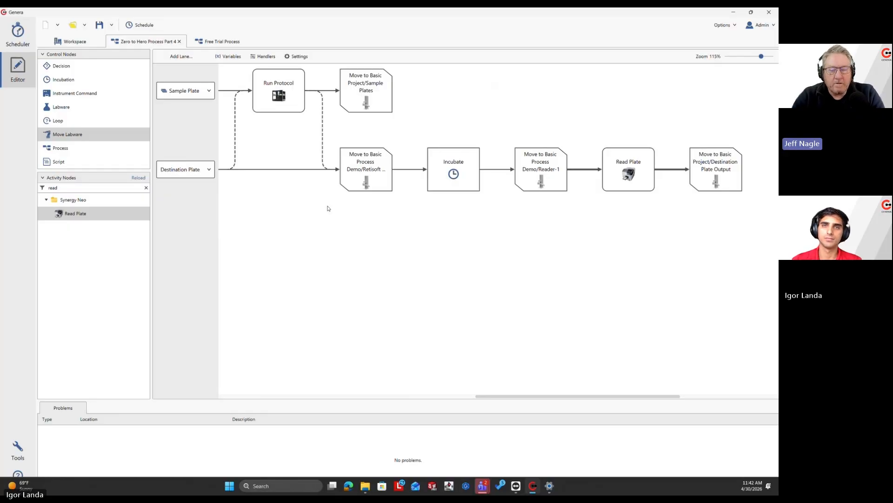
{"action": "scroll", "coordinate": [327, 207], "scroll_direction": "left", "scroll_amount": 6}
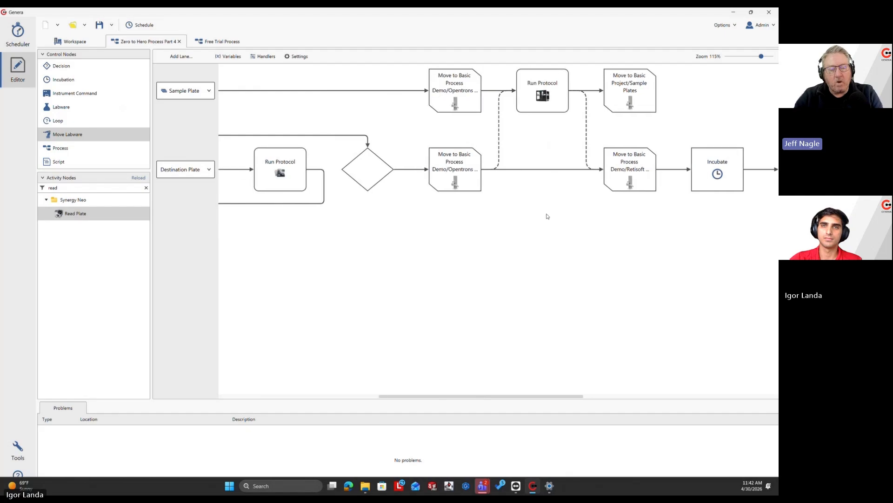
{"action": "scroll", "coordinate": [446, 220], "scroll_direction": "left", "scroll_amount": 8}
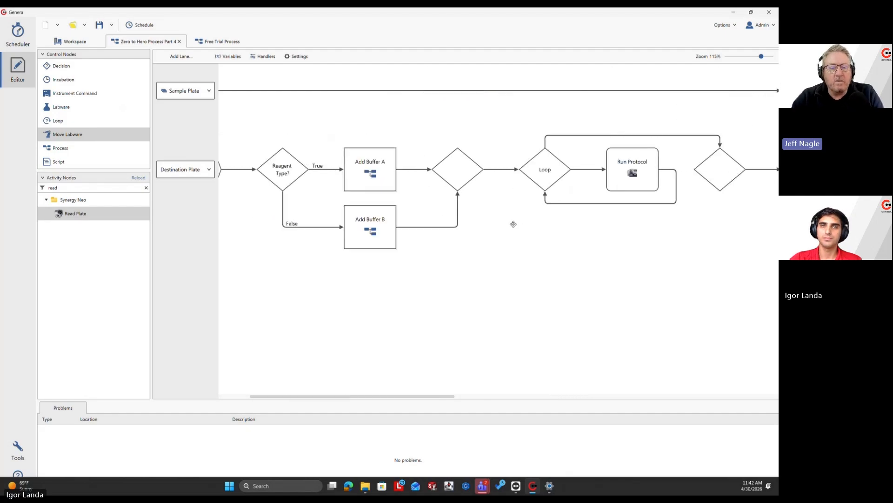